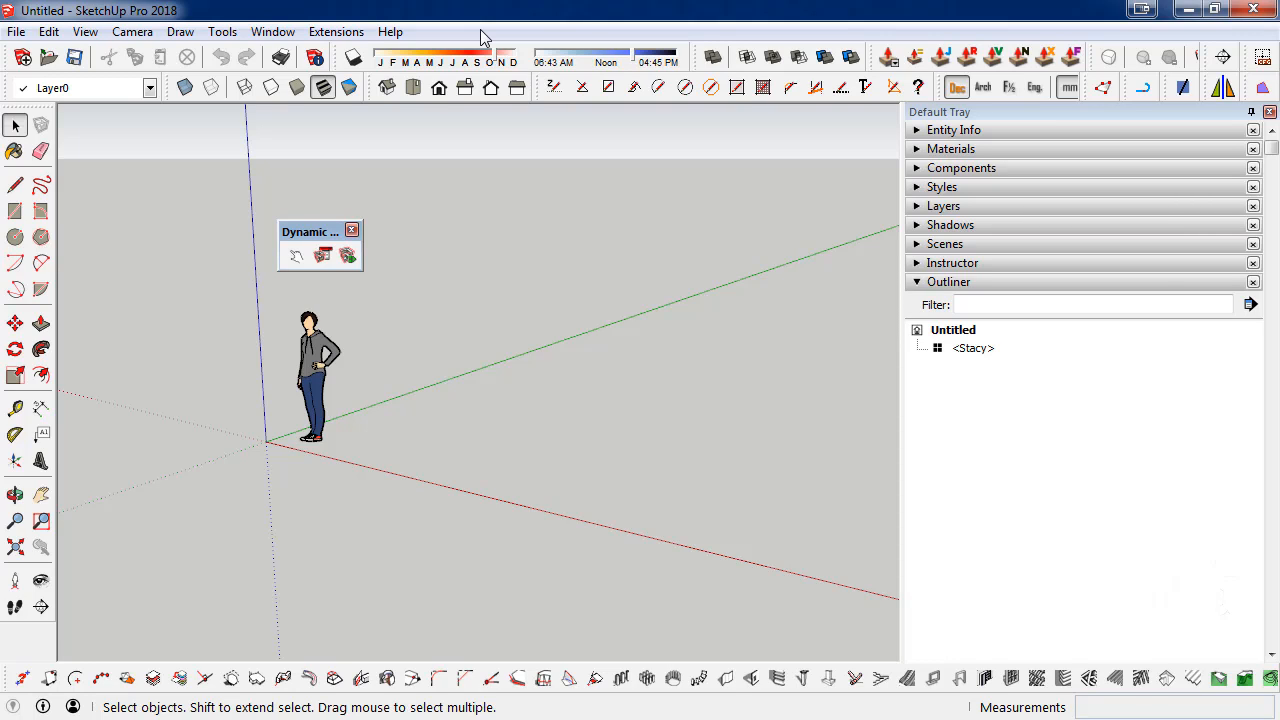
- Move the floating Dynamic Components toolbar to a clear corner of the drawing area near the tool palette
mouse_move(345, 384)
middle_down()
mouse_move(377, 389)
mouse_move(357, 420)
mouse_move(360, 323)
mouse_move(322, 385)
middle_up()
middle_drag(405, 351, 500, 420)
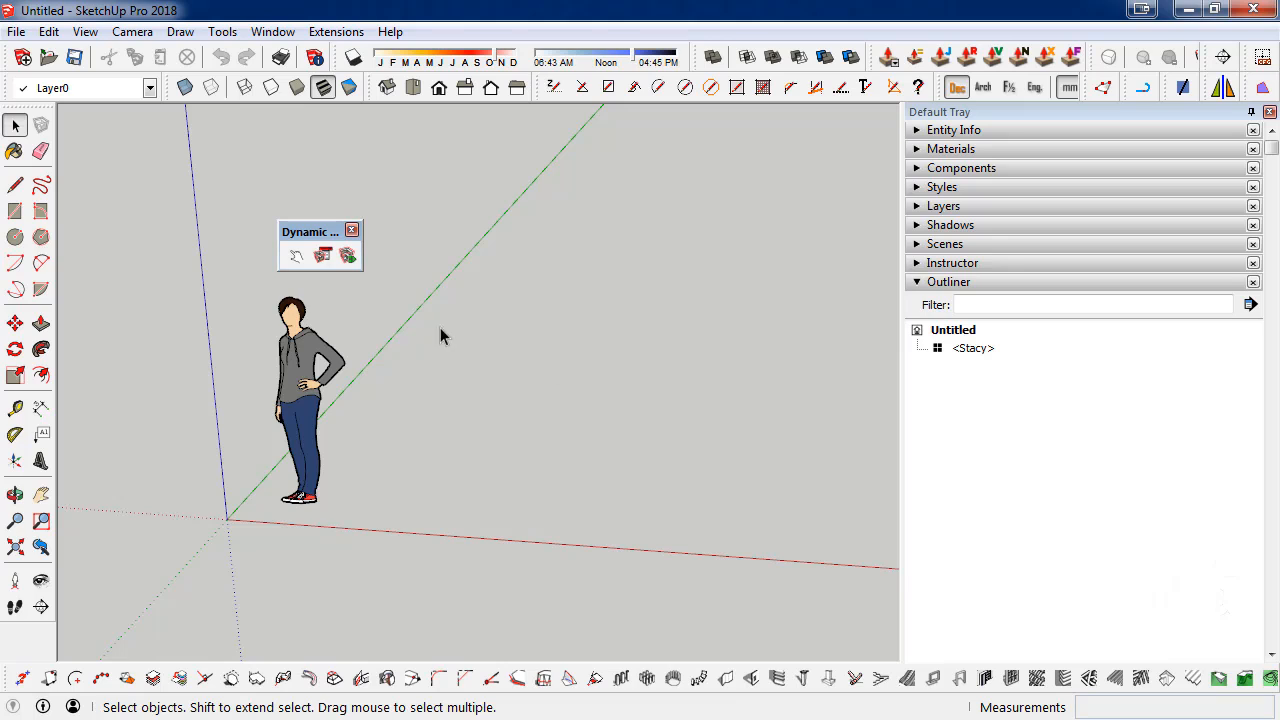
drag(333, 240, 570, 241)
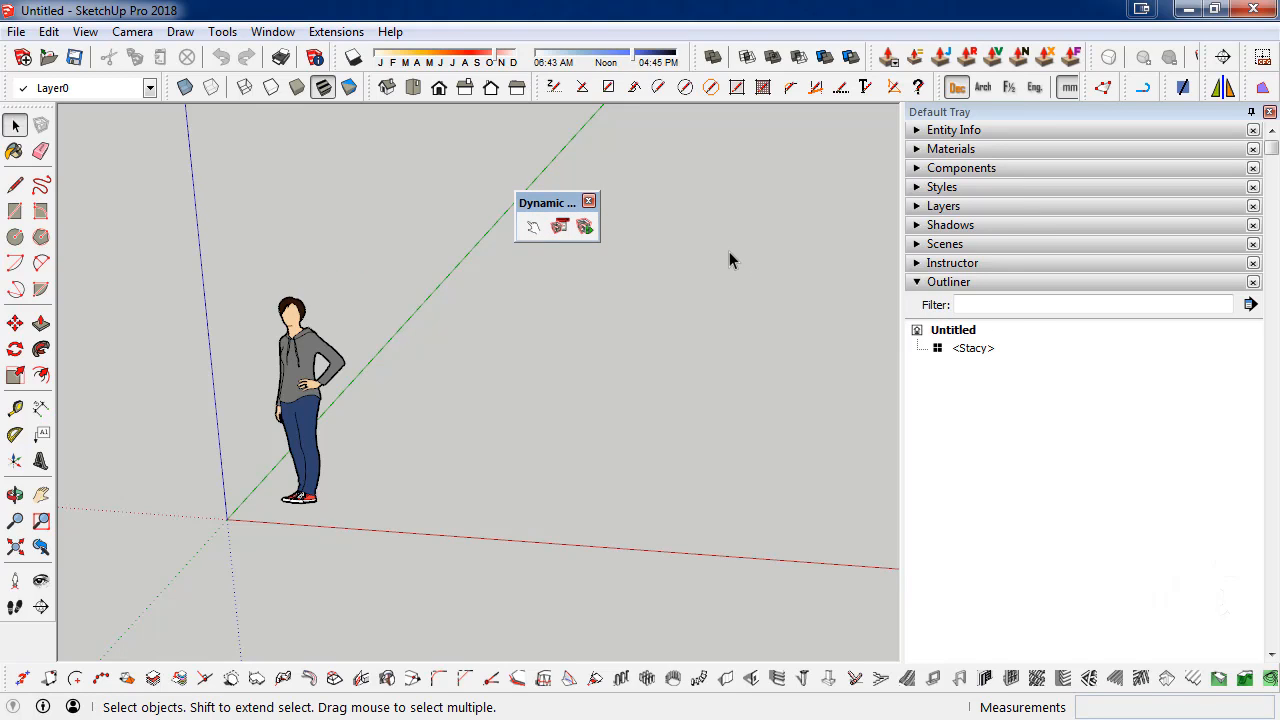
drag(547, 203, 706, 169)
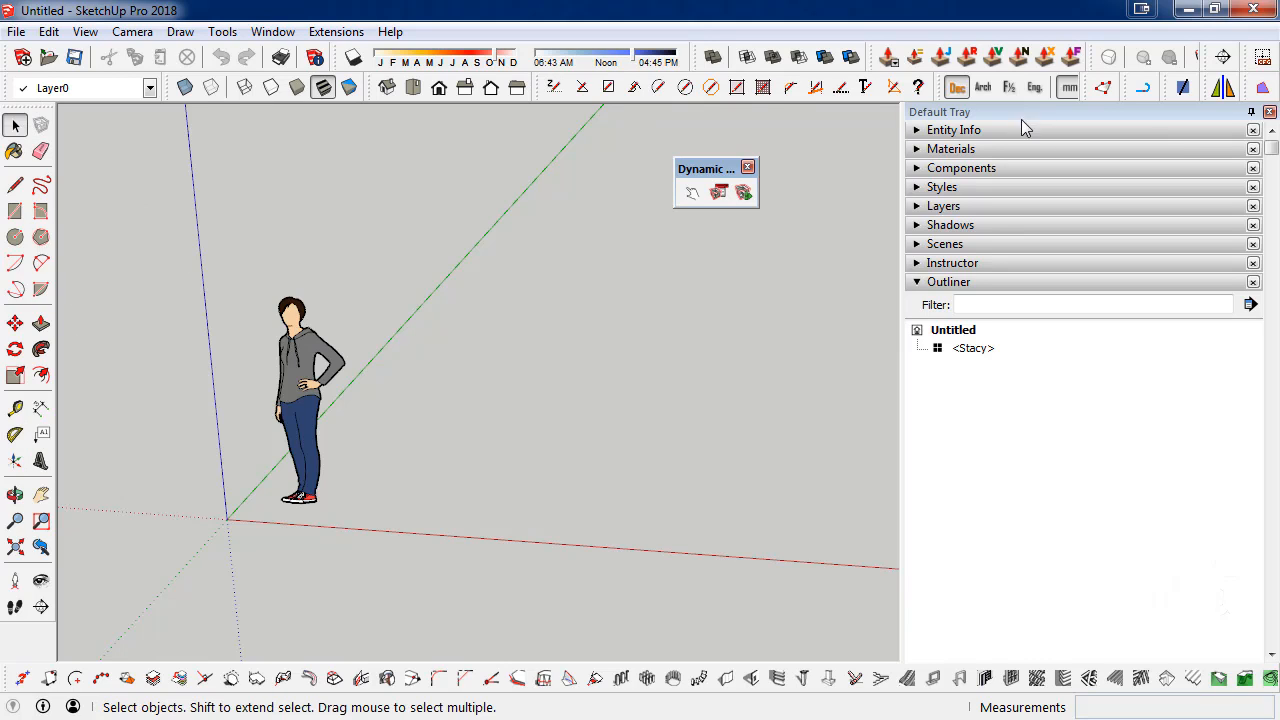
drag(703, 178, 103, 135)
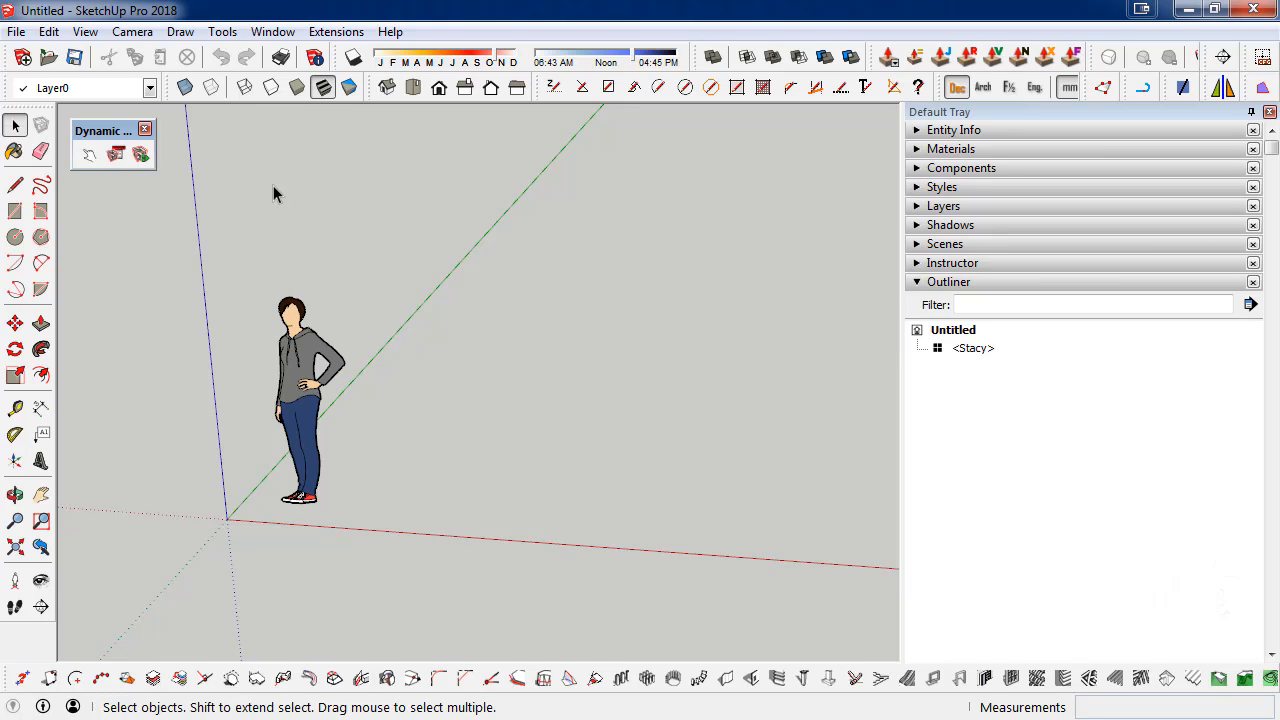
- Delete the default standing figure from the model
drag(196, 228, 508, 638)
key(Delete)
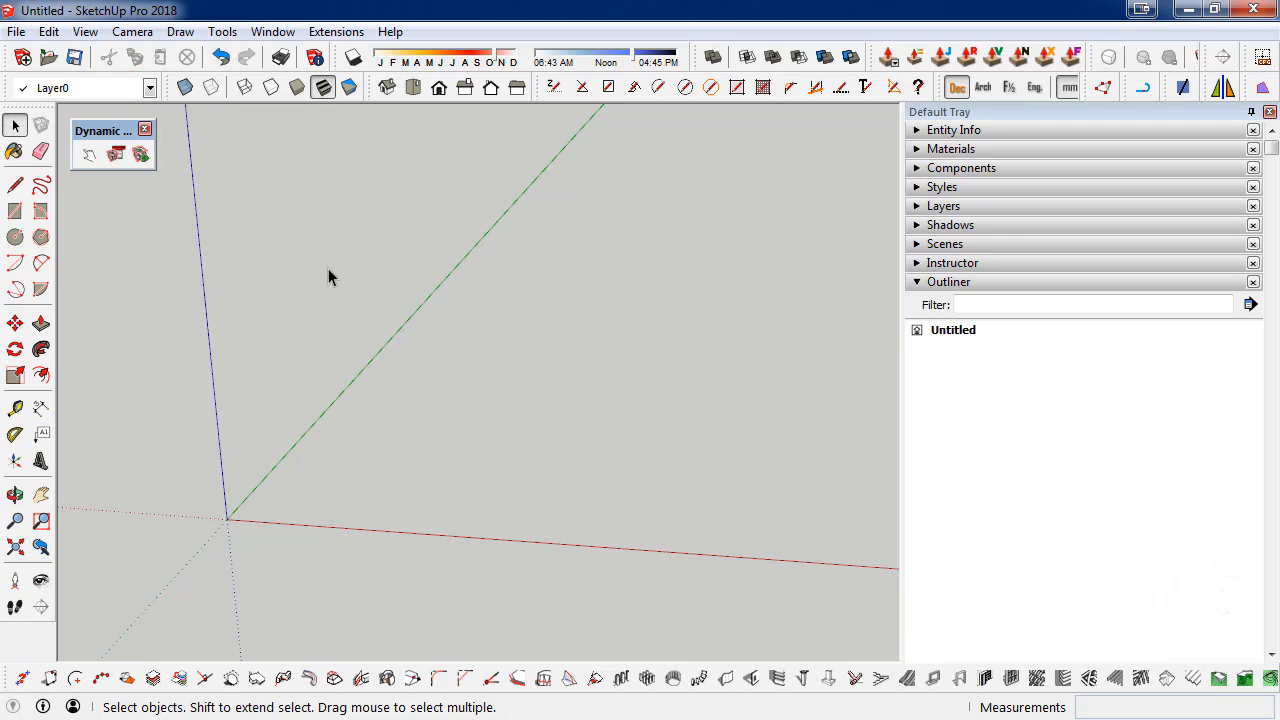
- Switch the camera to the Front standard view
click(88, 32)
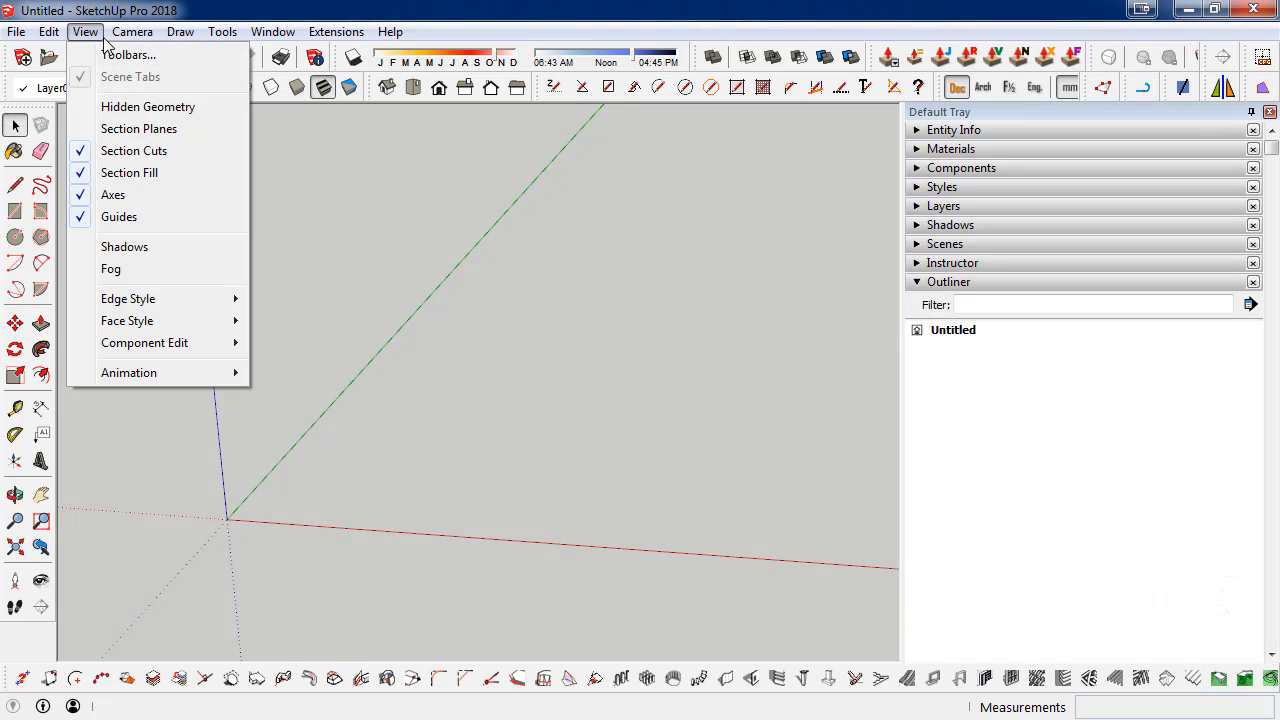
click(674, 205)
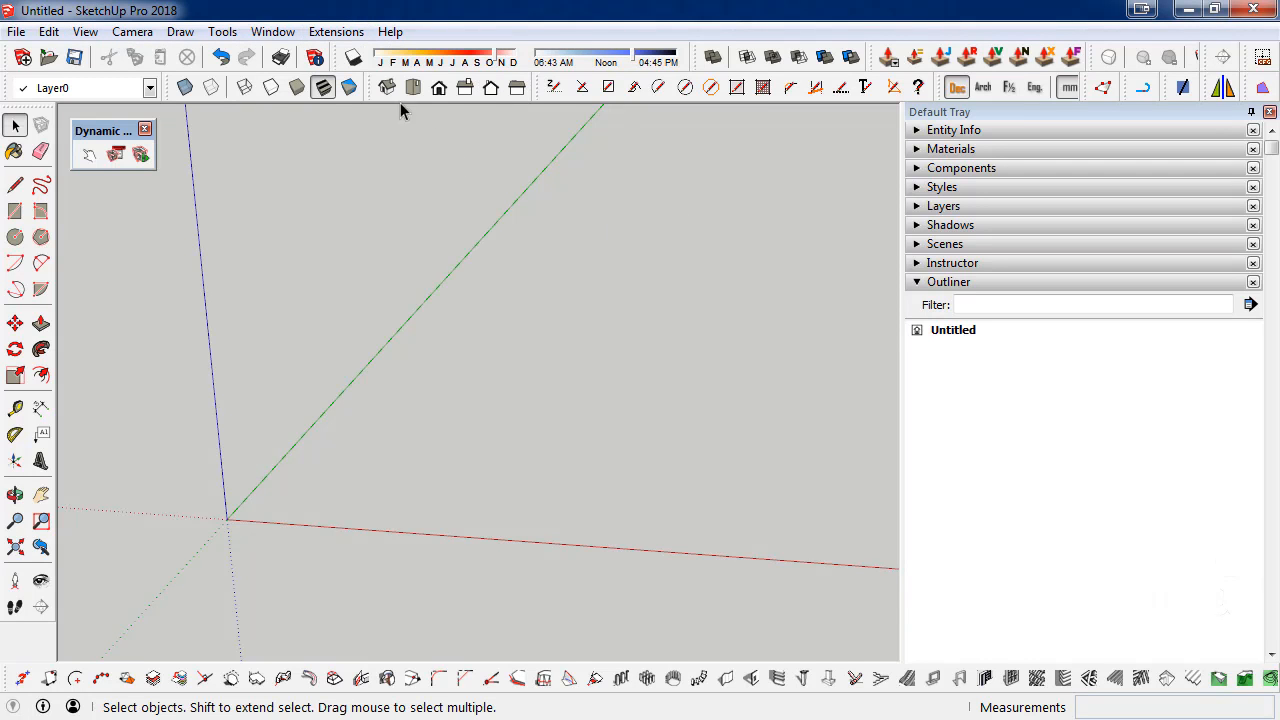
click(440, 88)
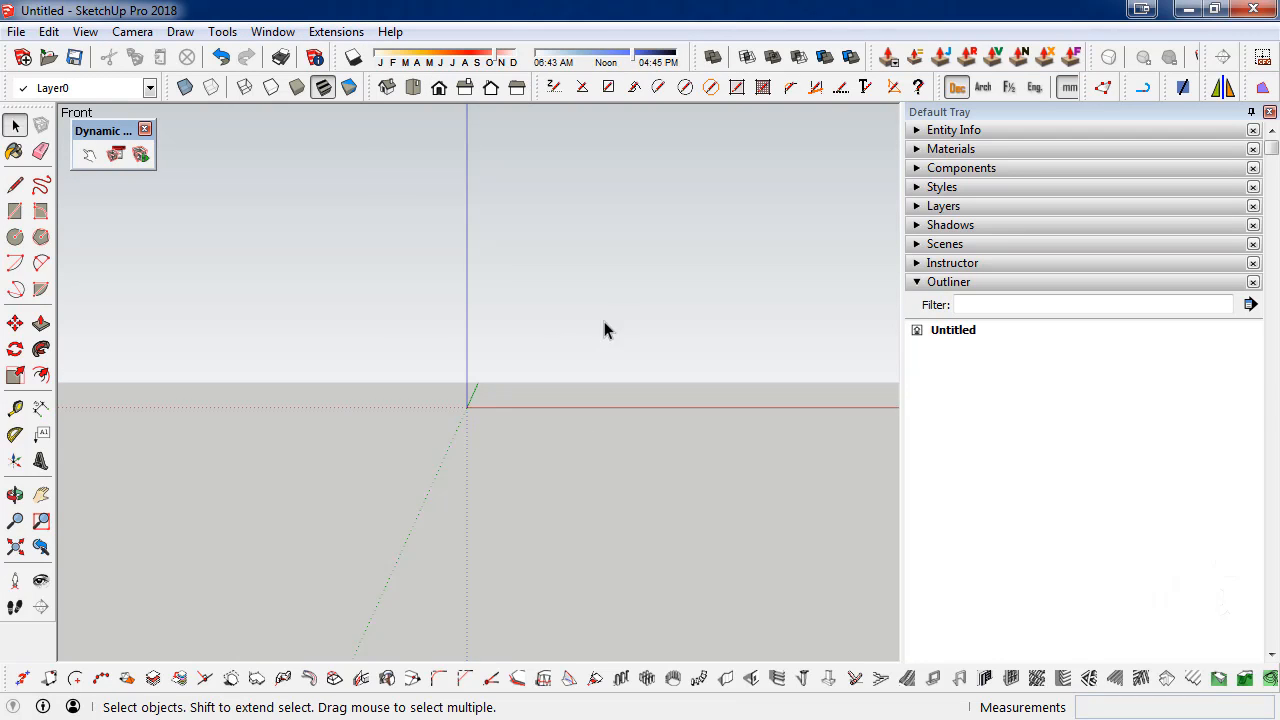
scroll(610, 328, up, 3)
scroll(491, 340, up, 1)
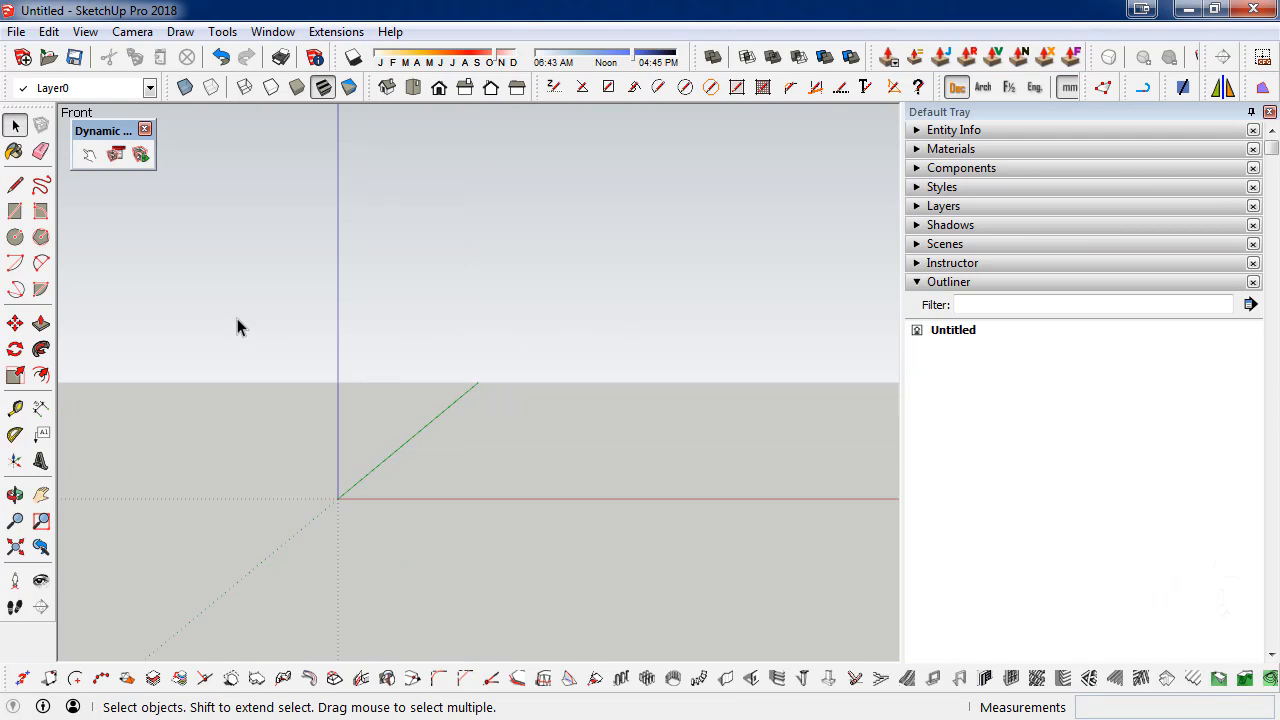
- Set the camera to parallel projection
click(85, 31)
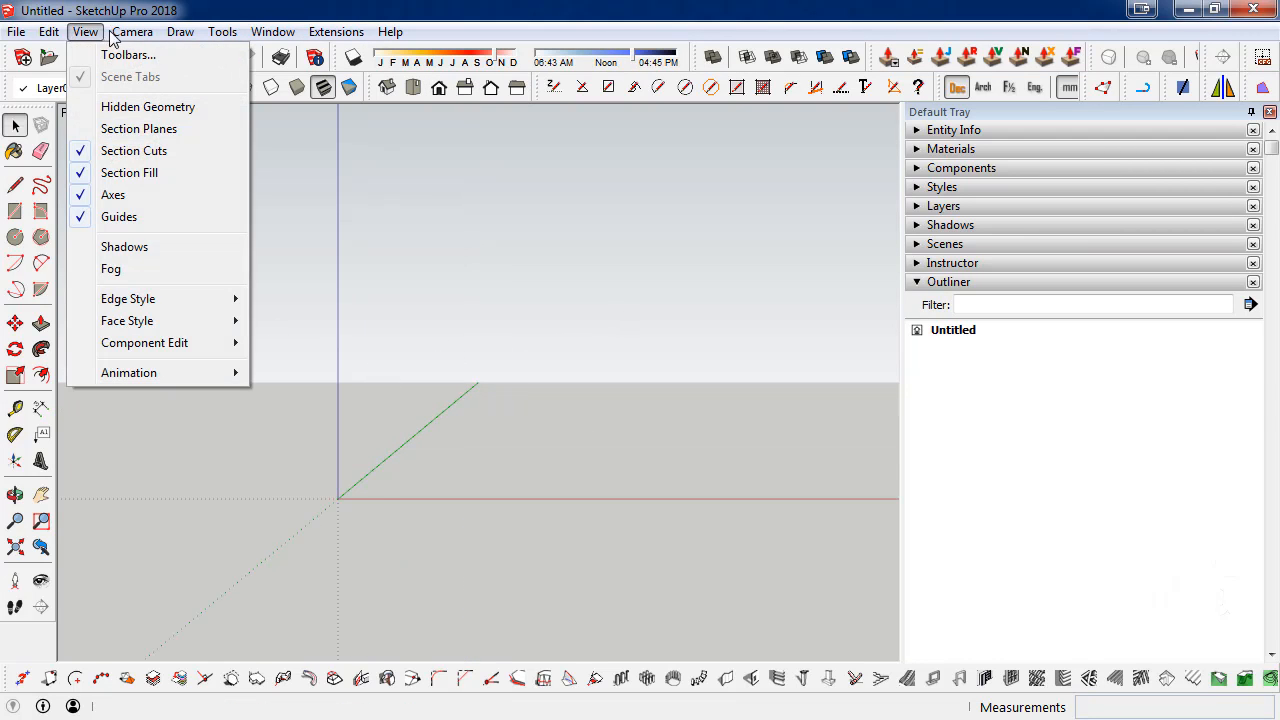
mouse_move(132, 31)
click(190, 128)
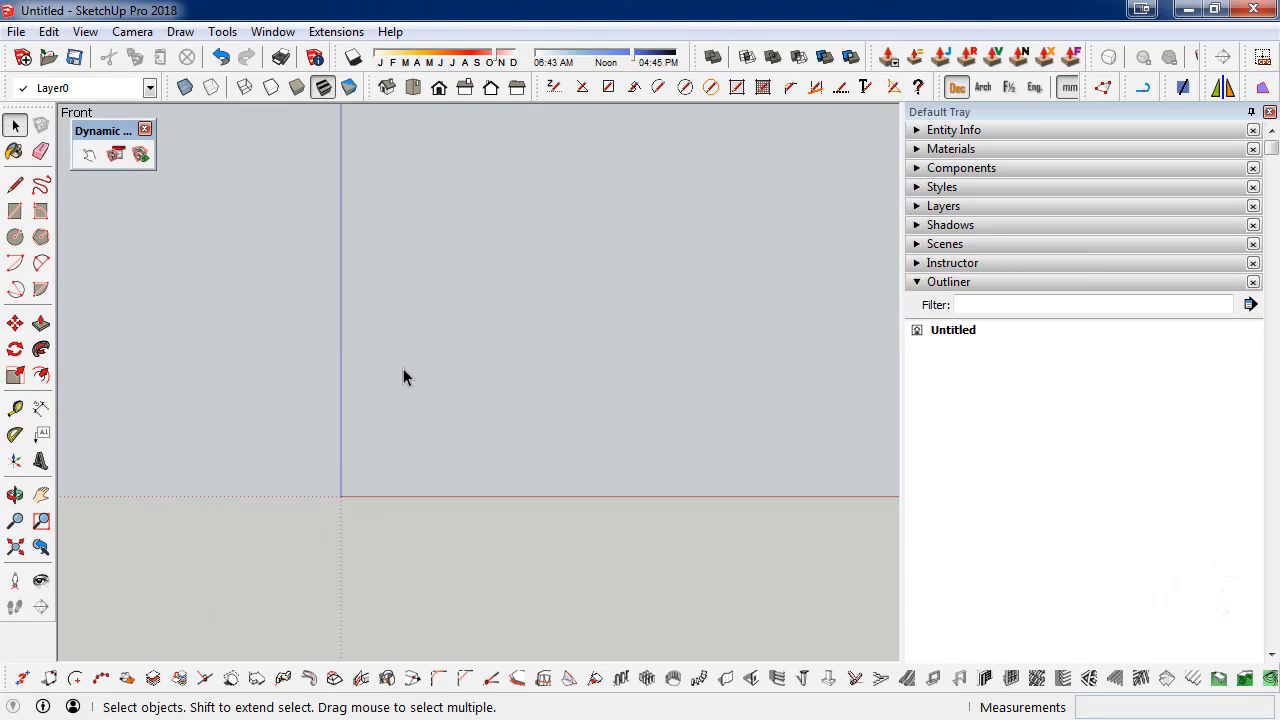
scroll(495, 458, up, 1)
scroll(495, 450, up, 1)
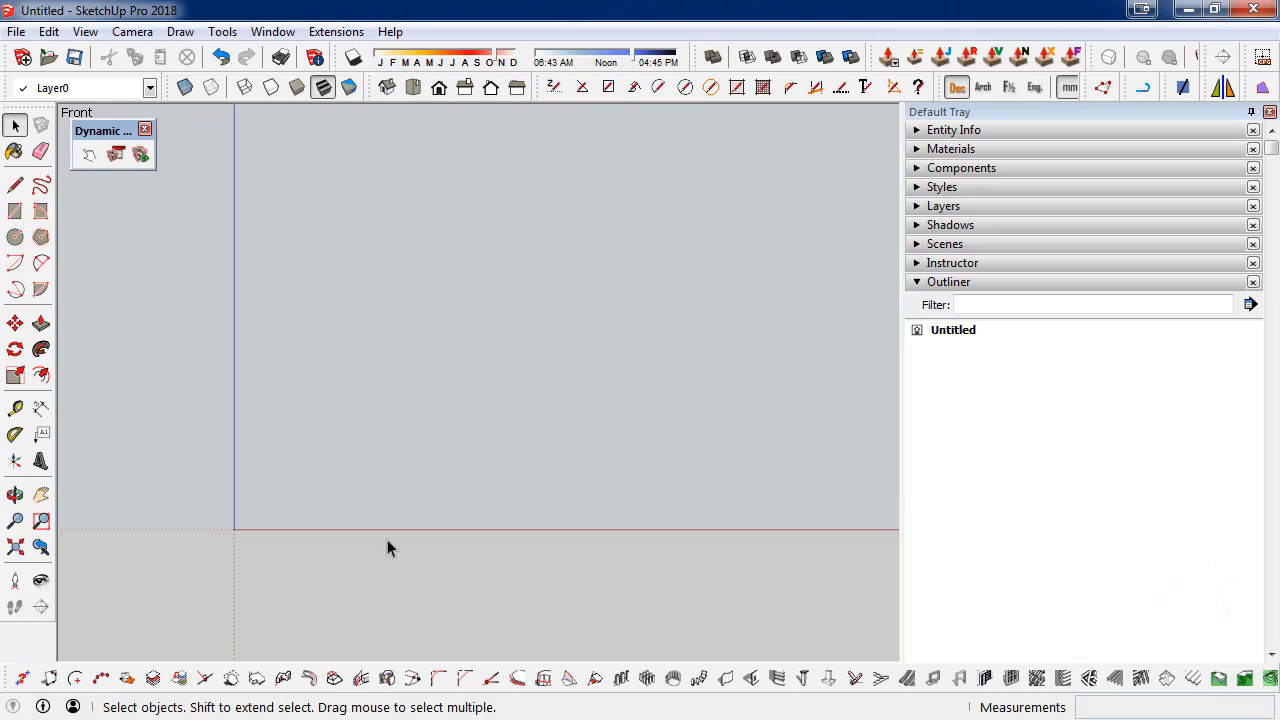
scroll(387, 539, up, 1)
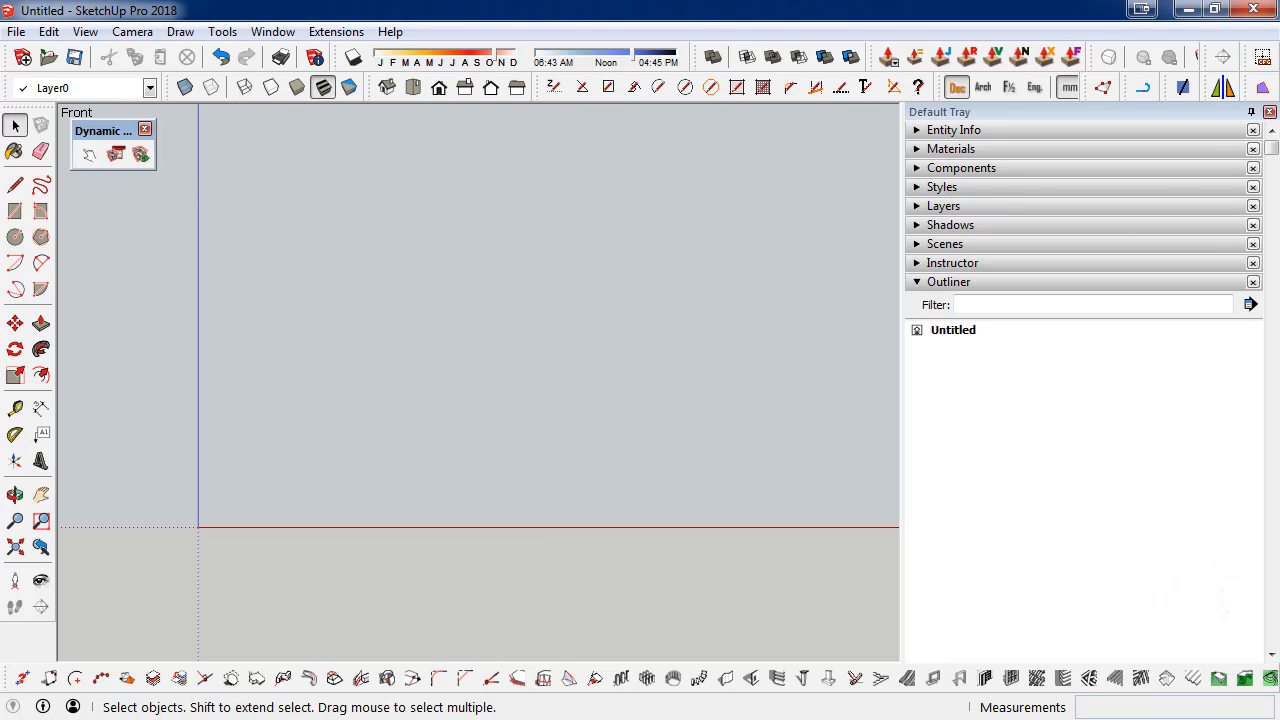
- Switch to Picasa Photo Viewer and examine the outer diameters and wall thicknesses of the AW and D pipes in aqualontablestd890x638-300.png
key(alt+Tab)
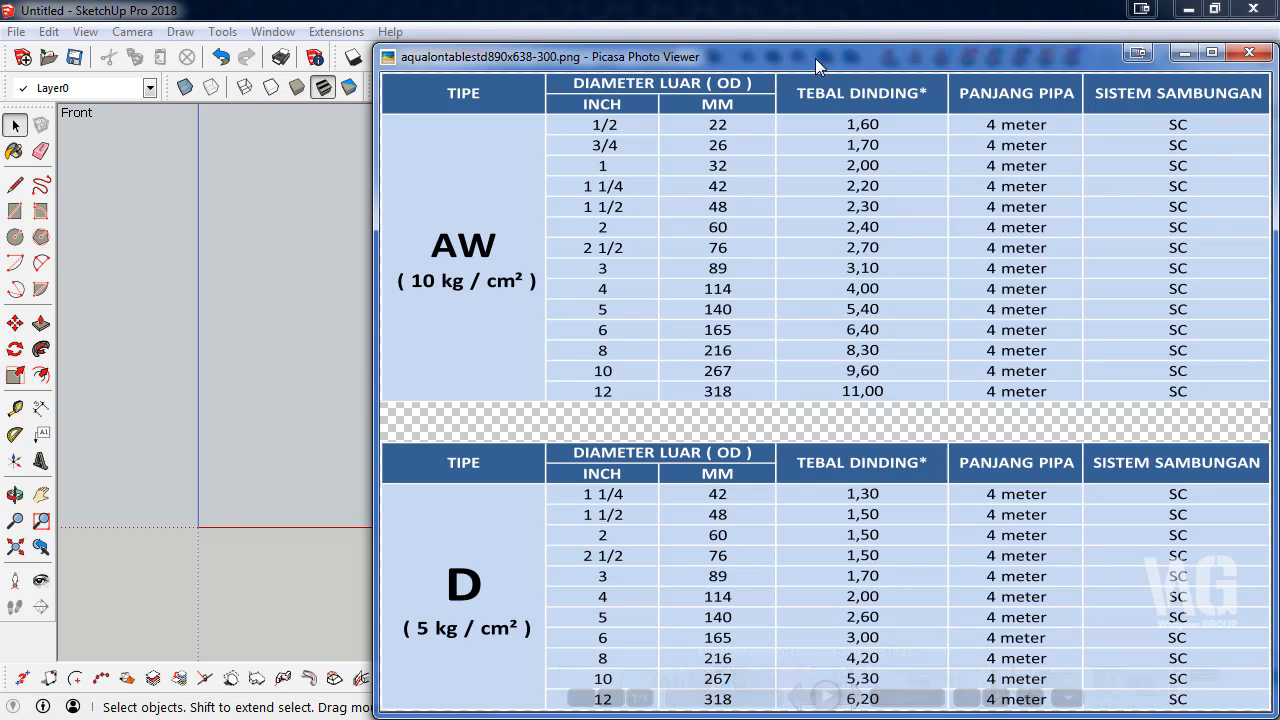
drag(815, 58, 579, 60)
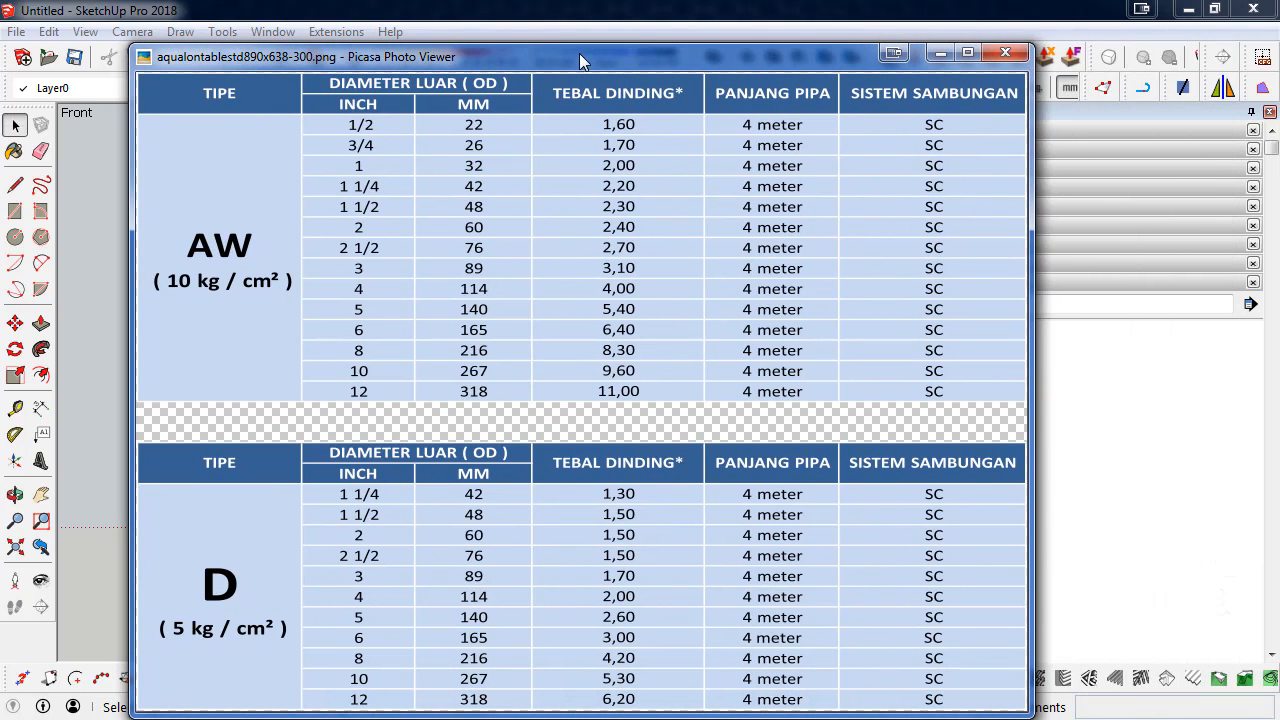
double_click(579, 60)
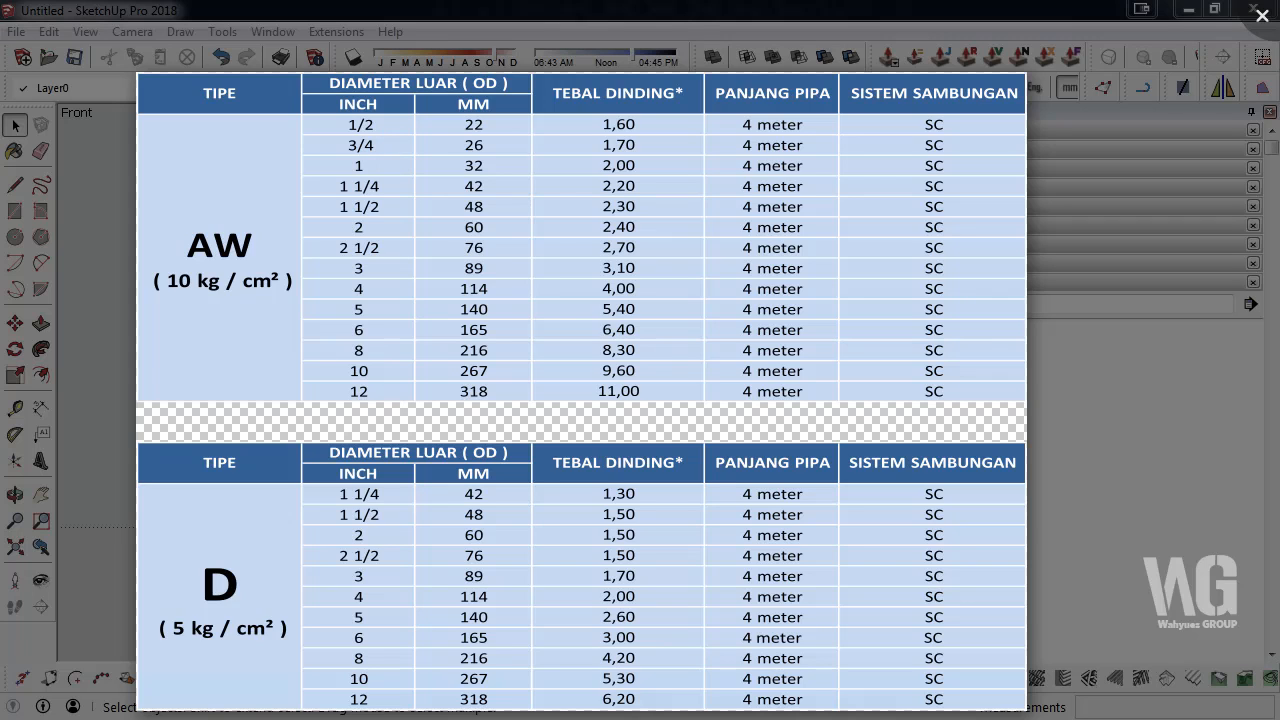
double_click(364, 168)
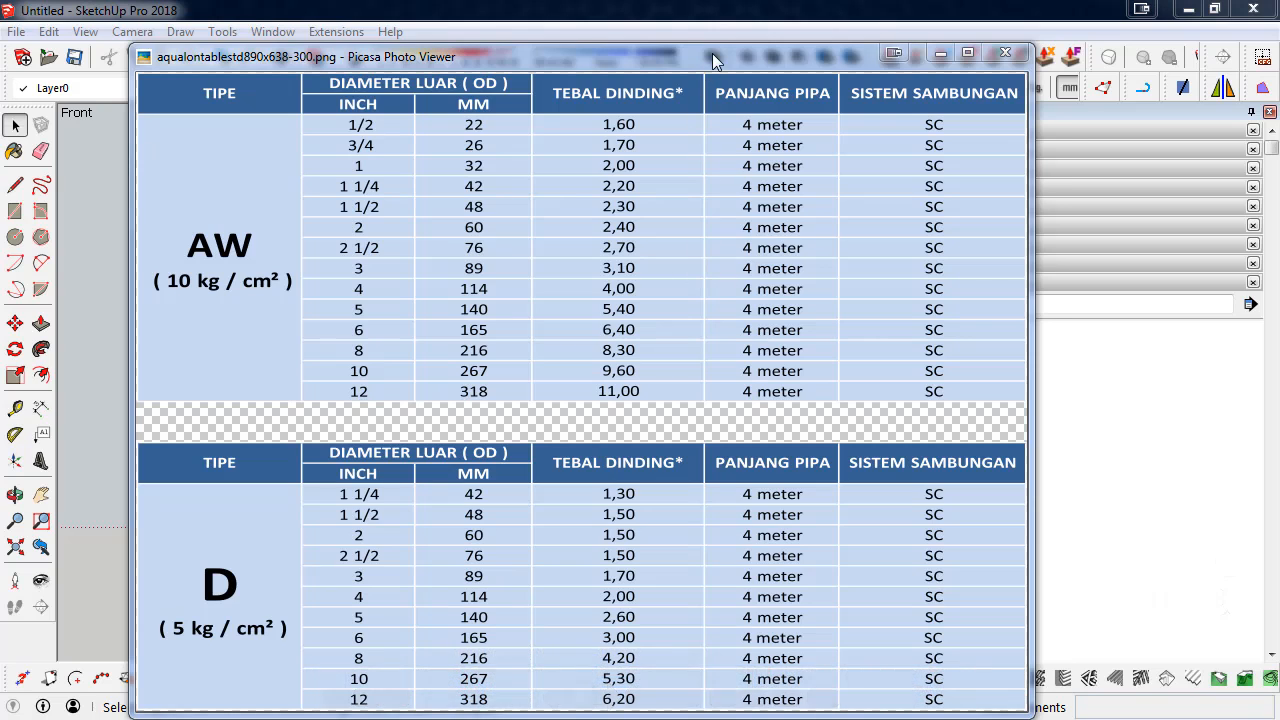
double_click(712, 55)
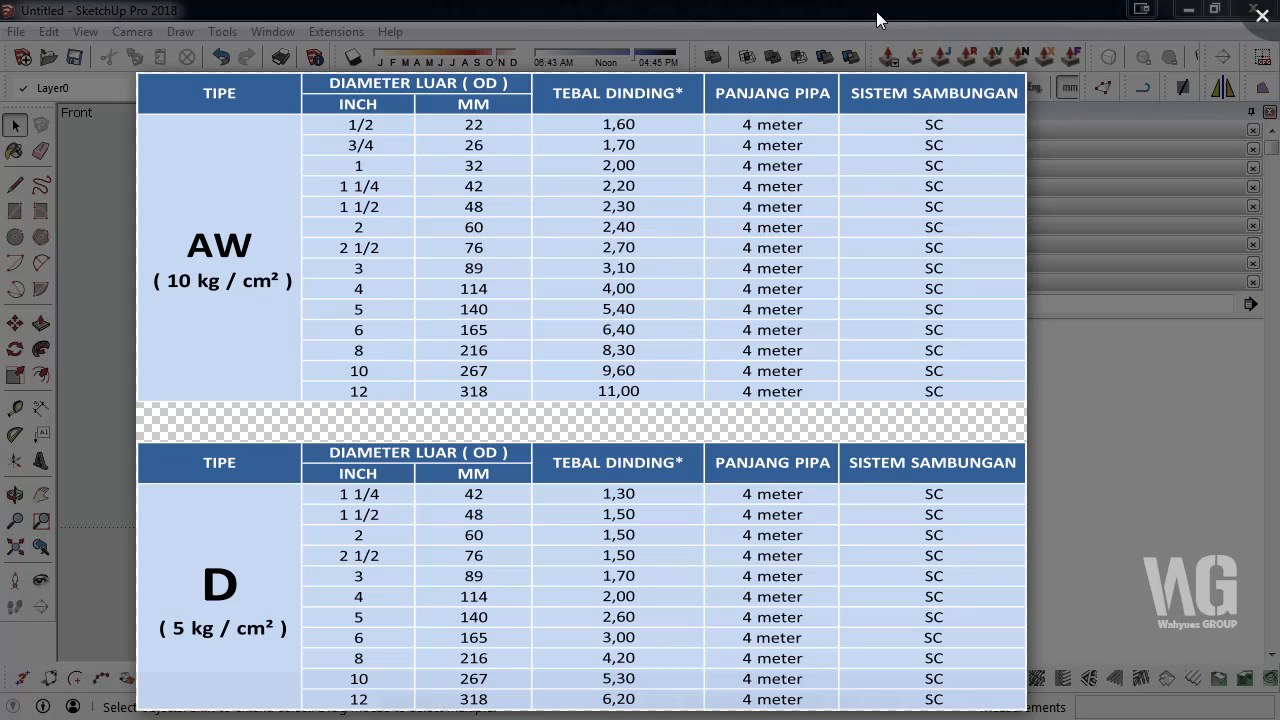
click(829, 12)
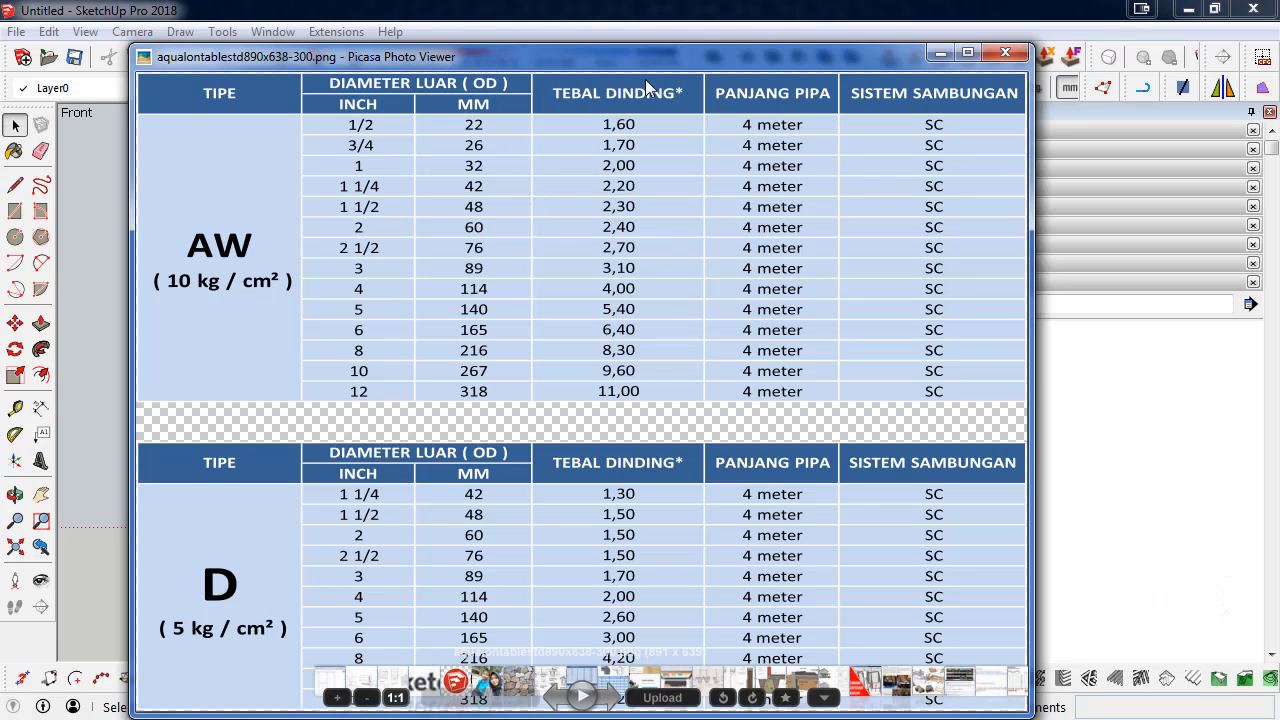
drag(697, 60, 676, 43)
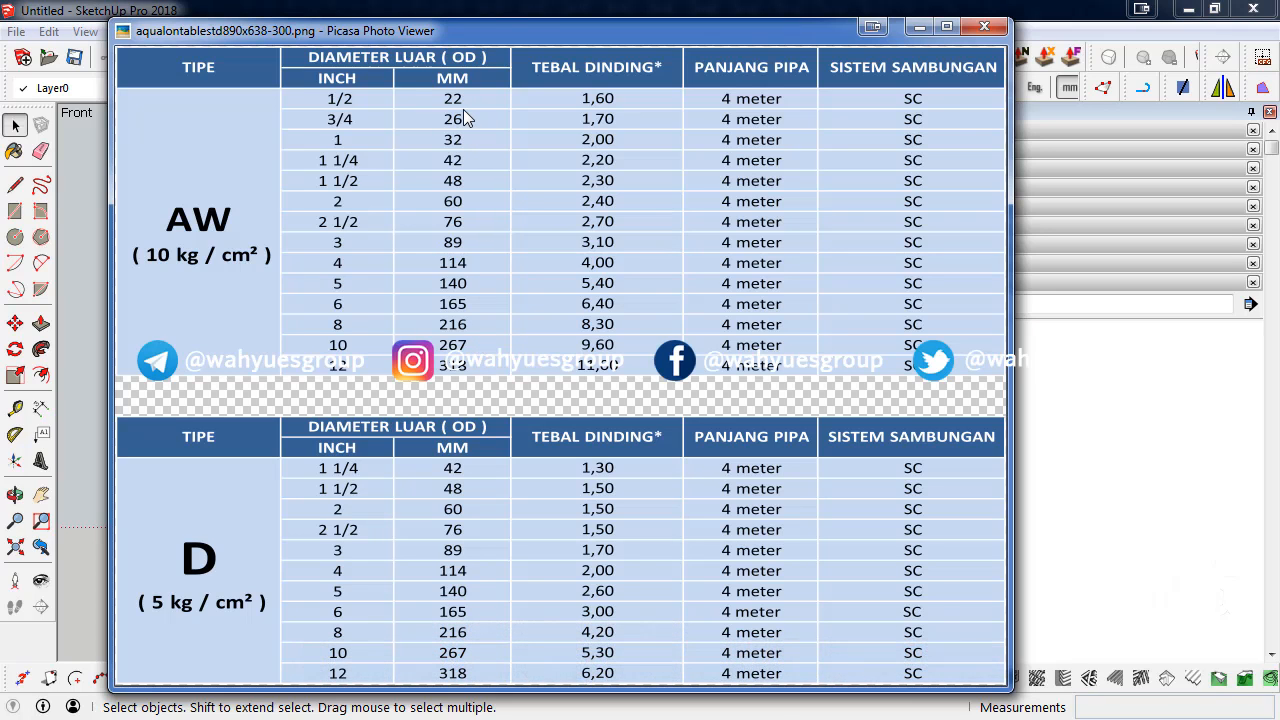
drag(727, 29, 0, 70)
click(340, 320)
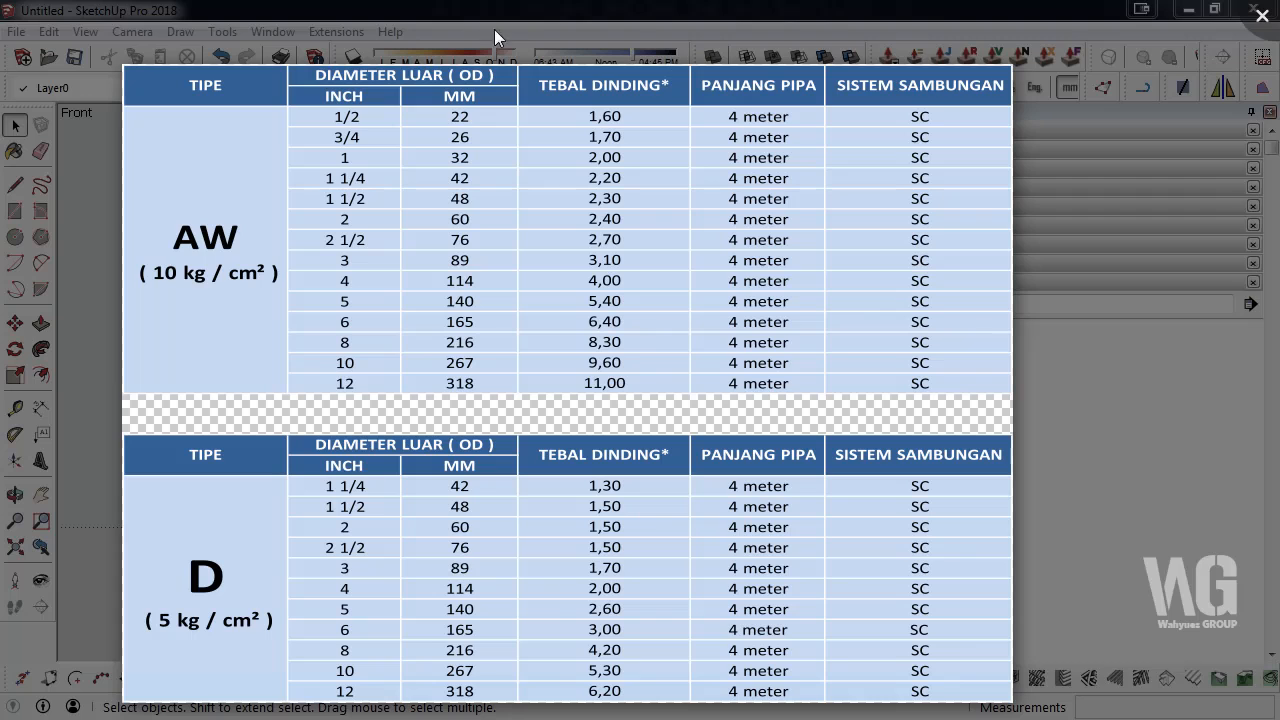
click(616, 4)
drag(774, 54, 829, 30)
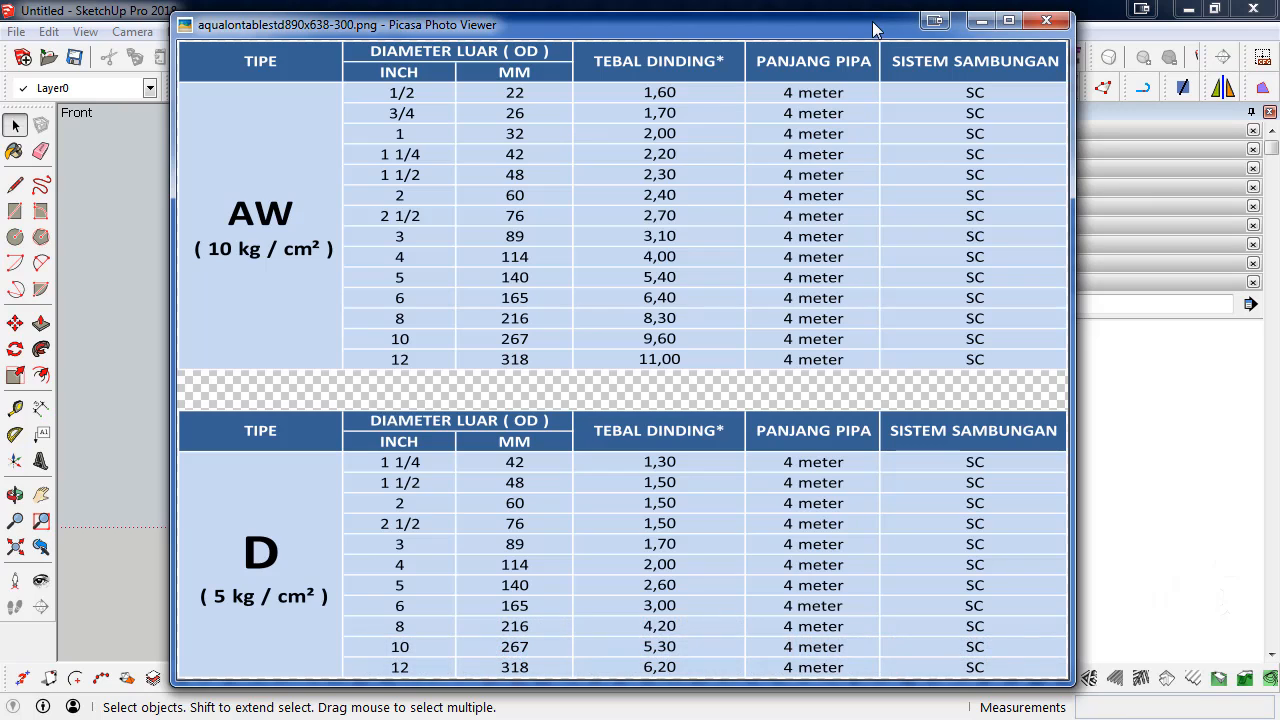
key(Escape)
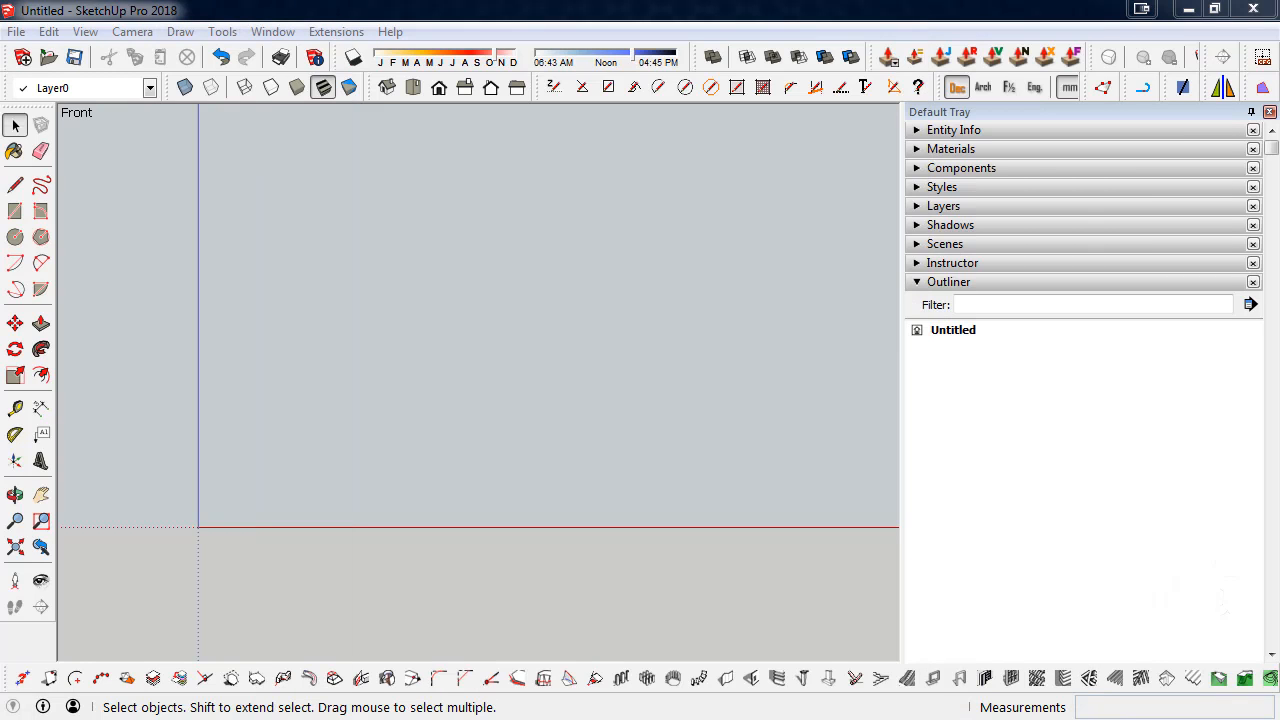
mouse_move(860, 718)
mouse_down()
mouse_move(1034, 320)
mouse_move(754, 155)
mouse_up()
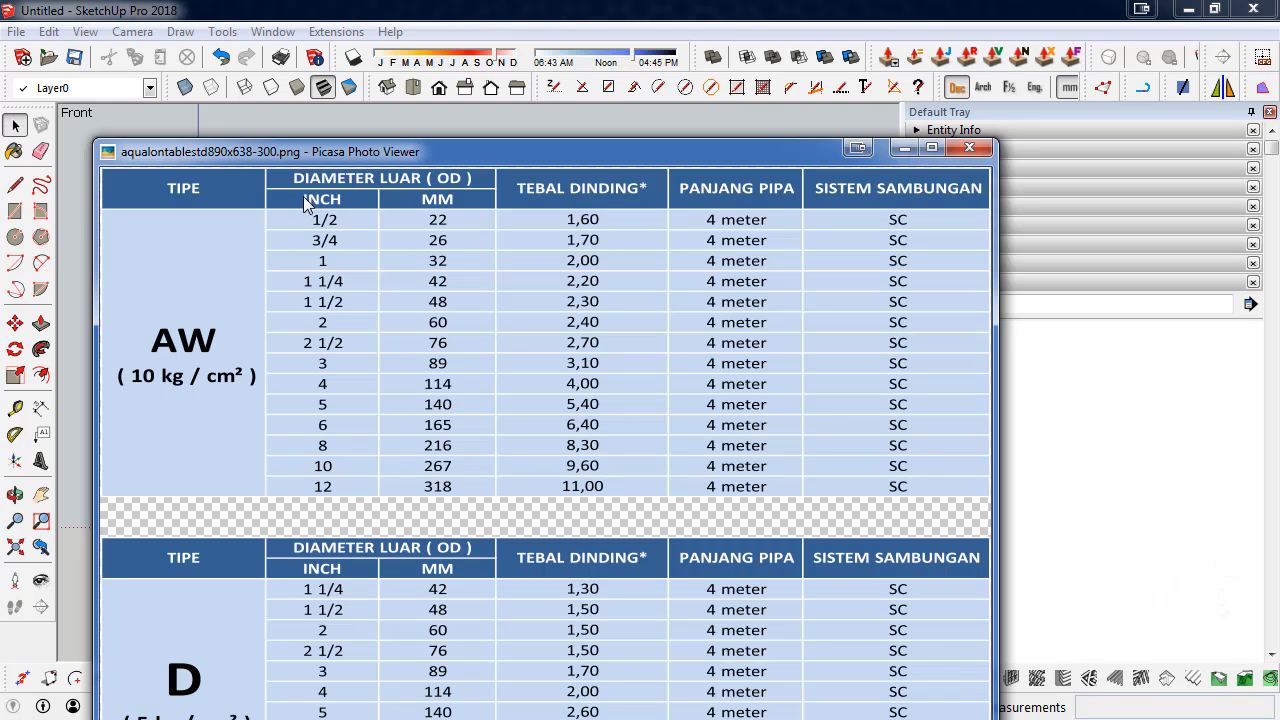
key(Escape)
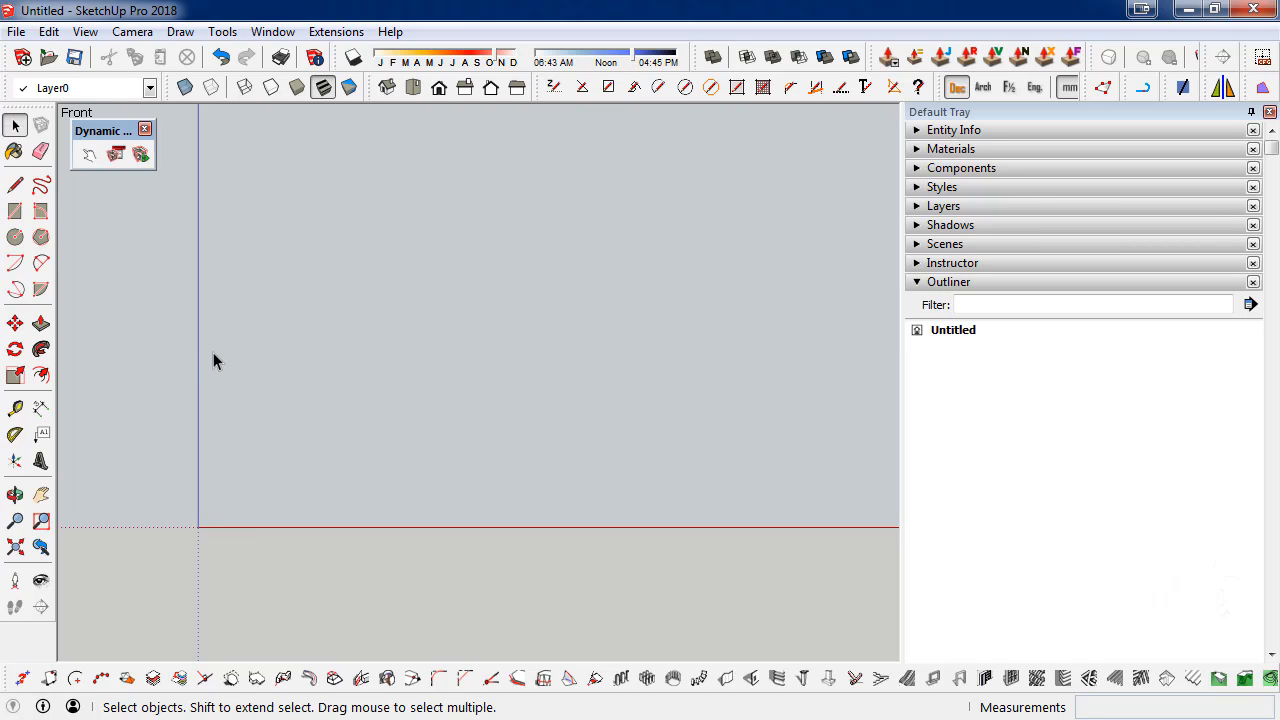
- Switch the camera to the Top standard view in SketchUp
click(418, 94)
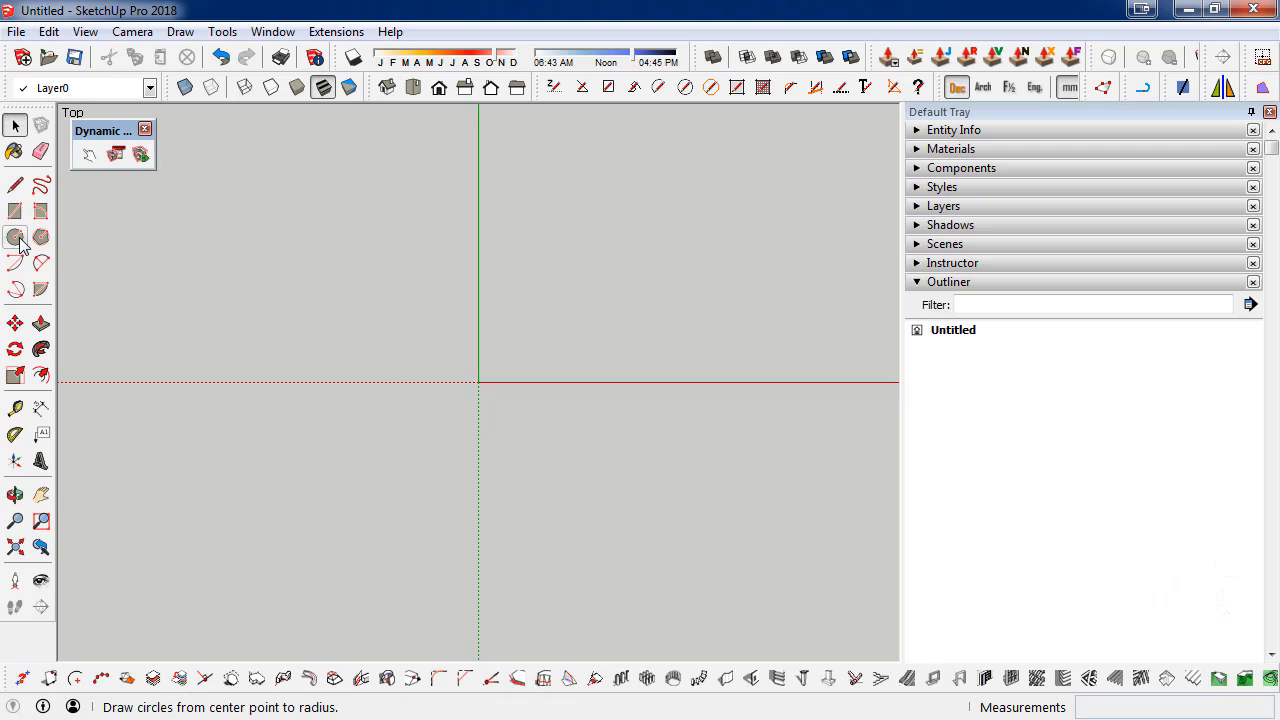
click(16, 238)
click(478, 381)
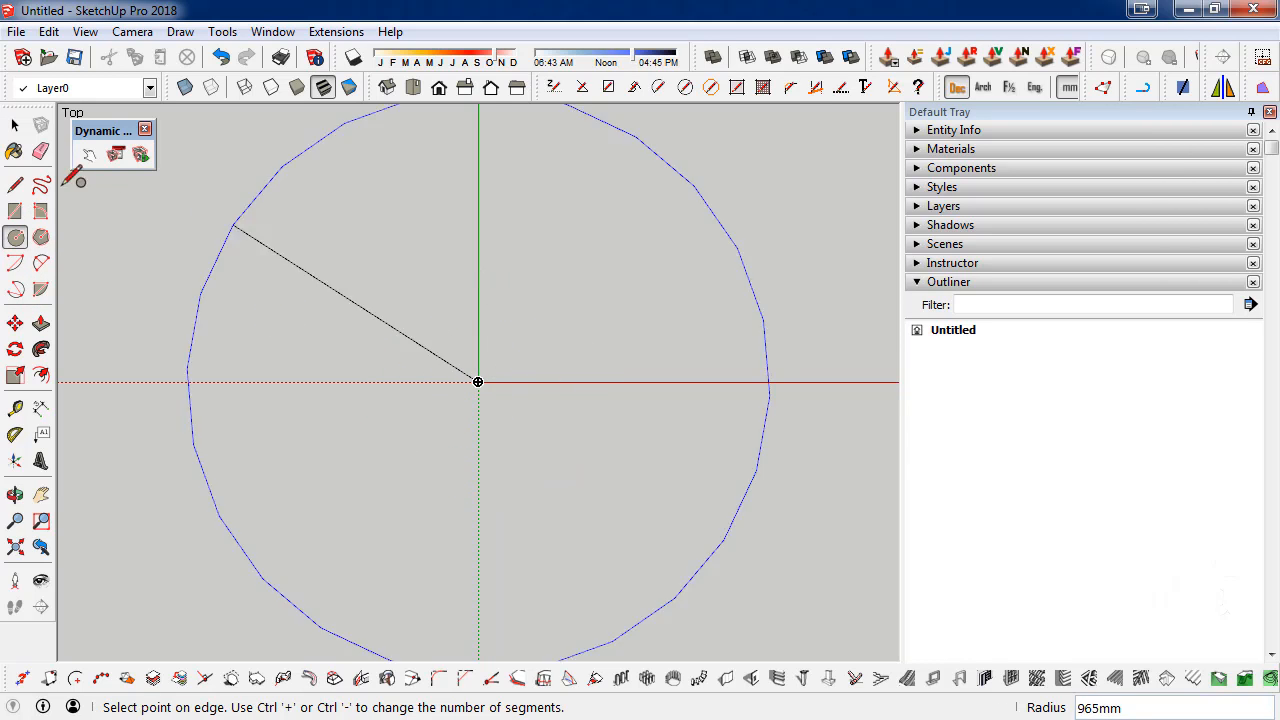
click(15, 125)
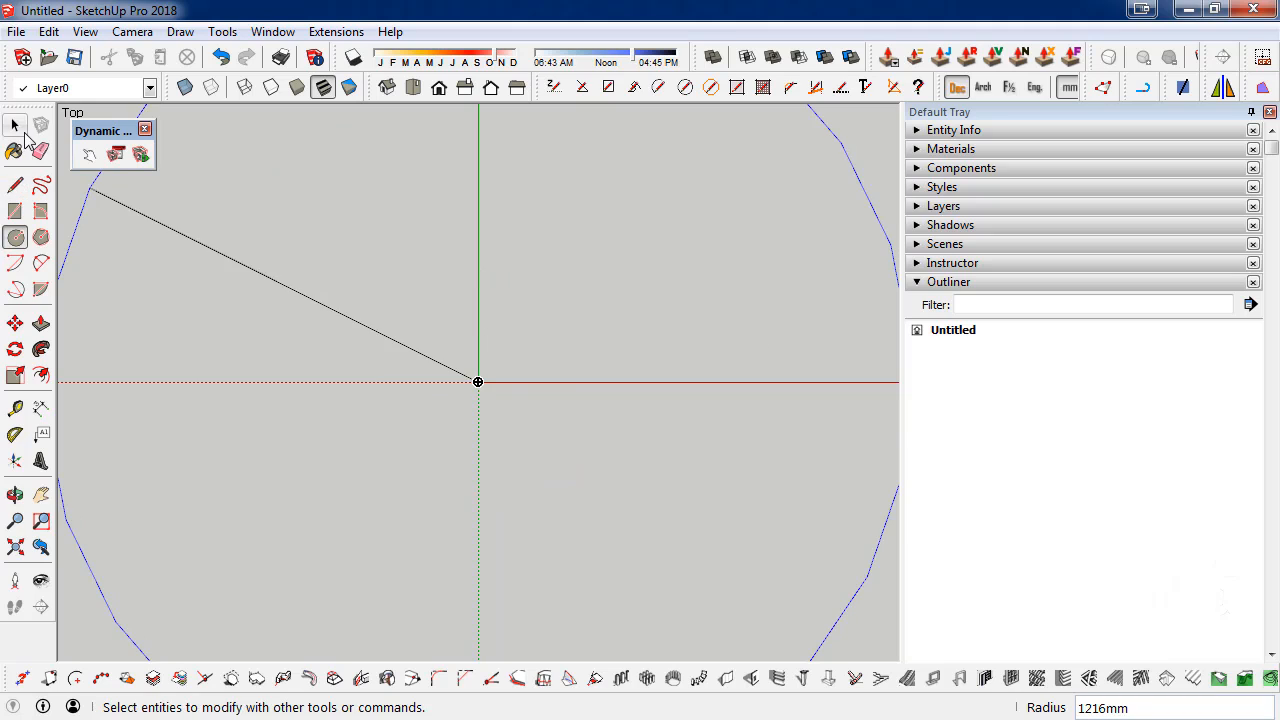
- Draw a circle with 48 sides and a 22 mm radius centred on the origin
click(16, 238)
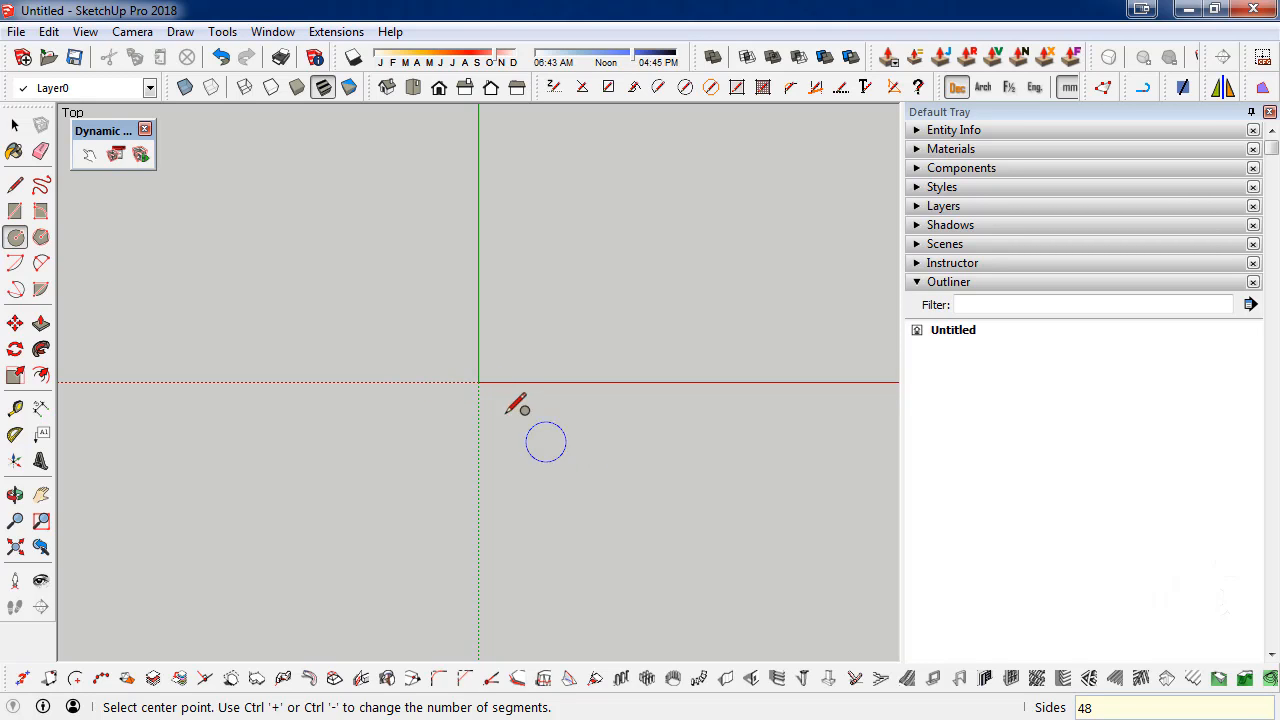
click(478, 381)
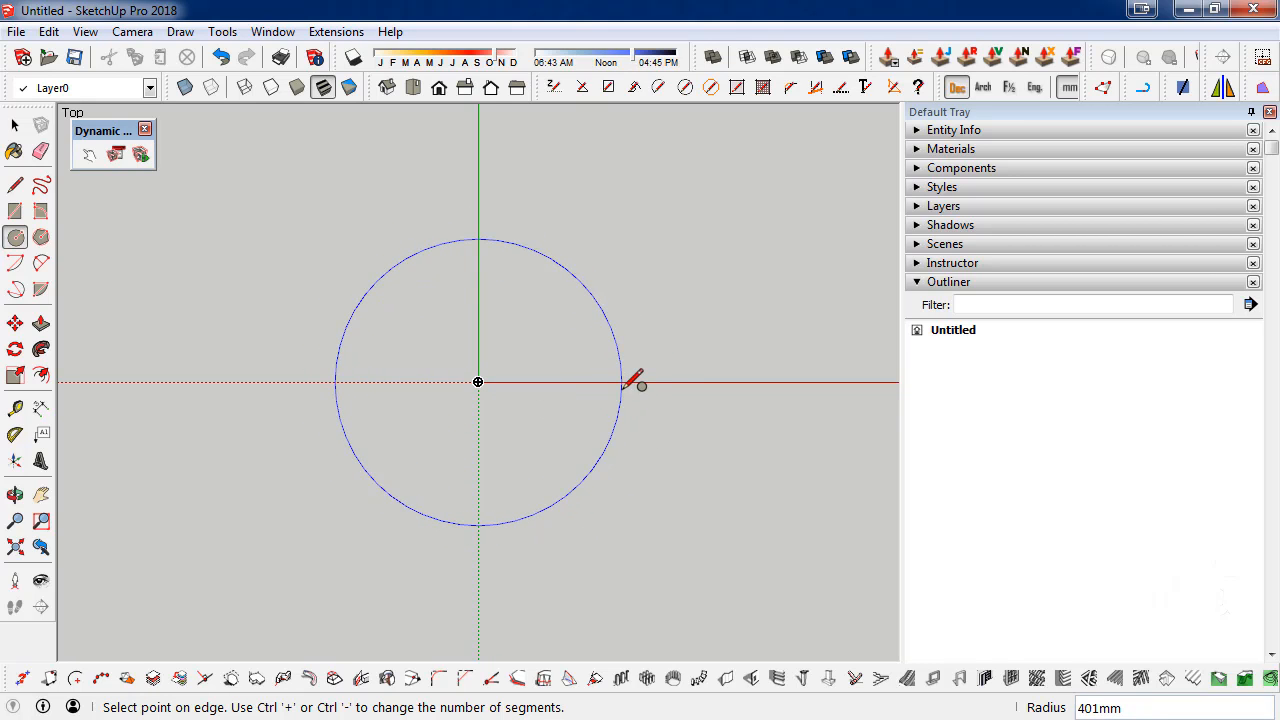
key(Escape)
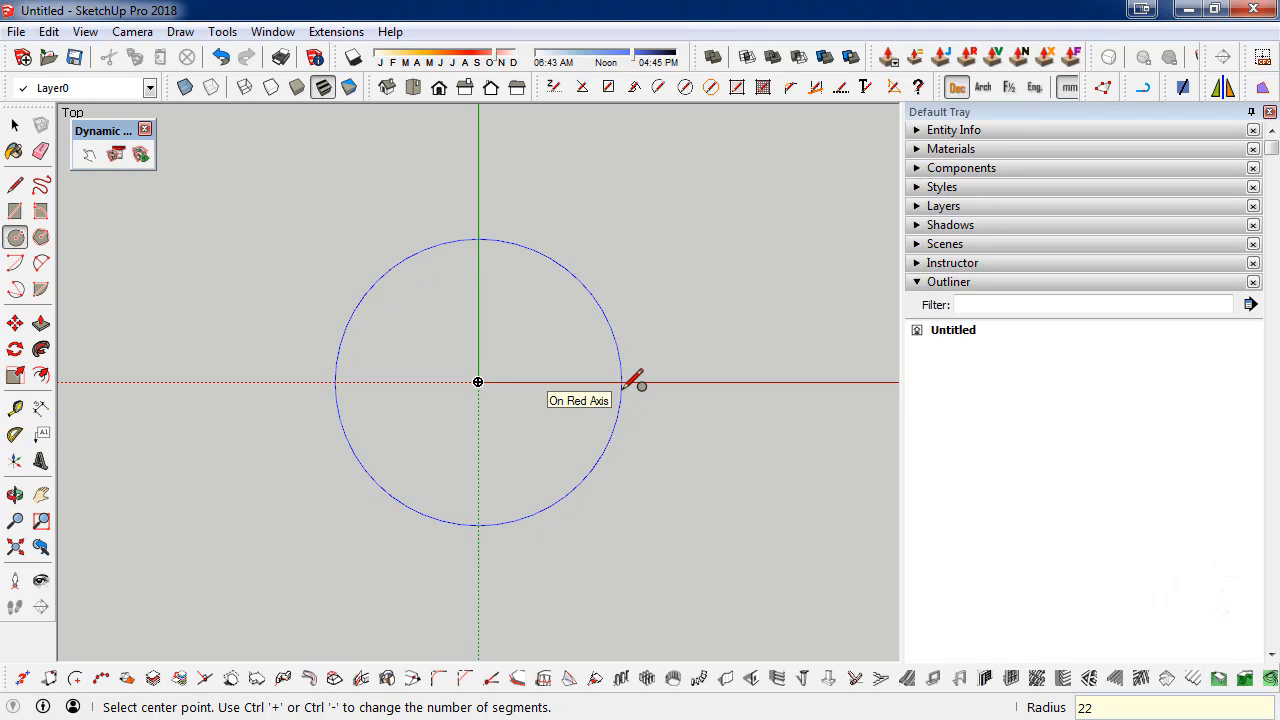
- Offset the circle's edge inward by 1.6 mm to form the pipe wall outline
scroll(479, 357, up, 10)
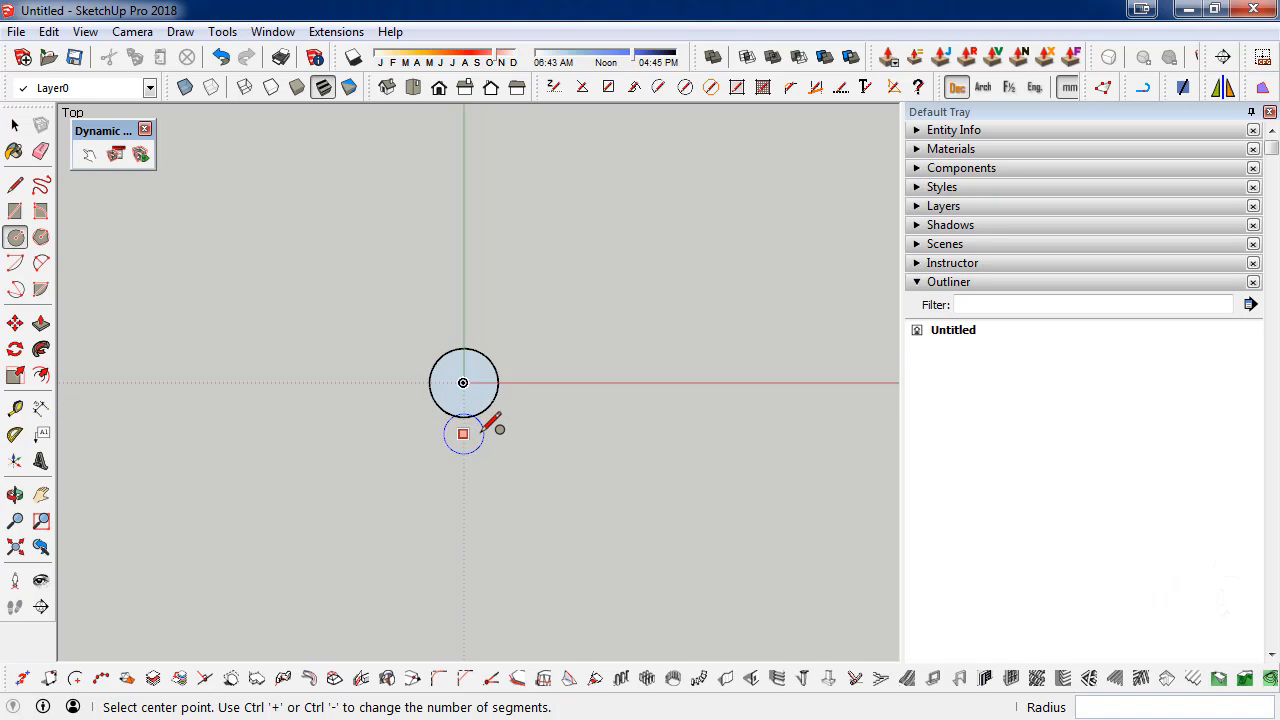
scroll(459, 328, up, 5)
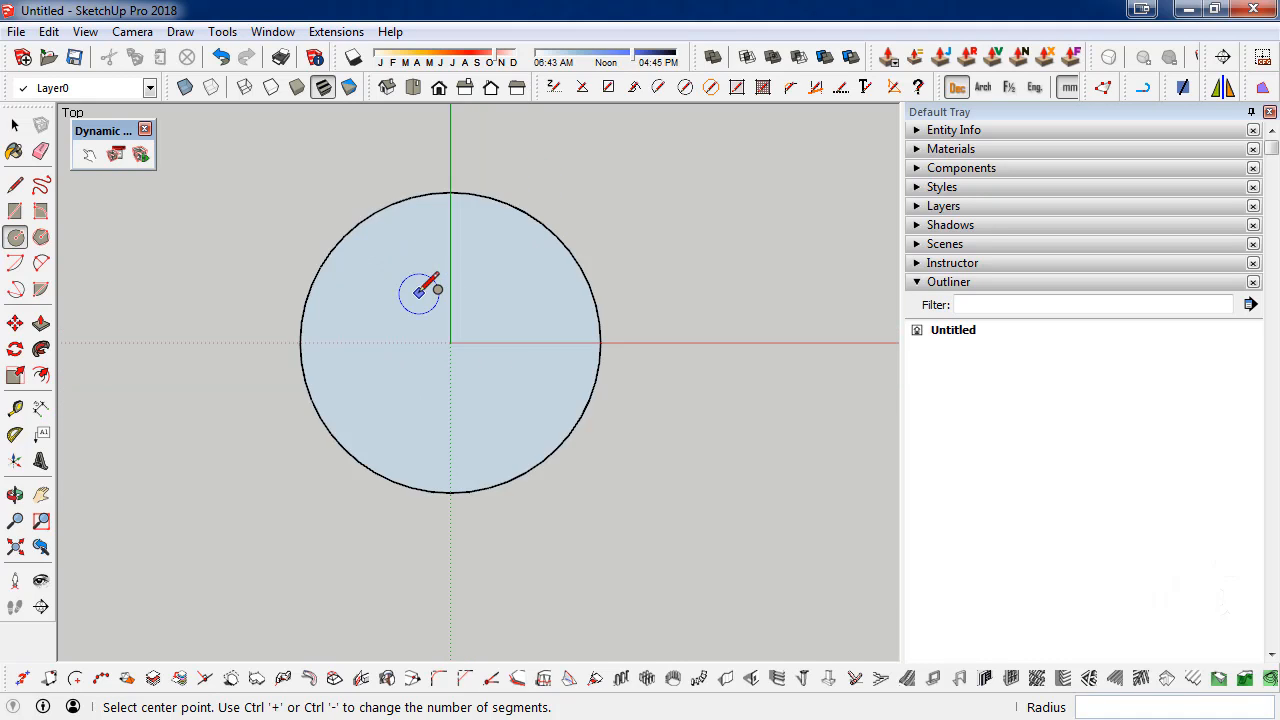
click(41, 374)
click(316, 357)
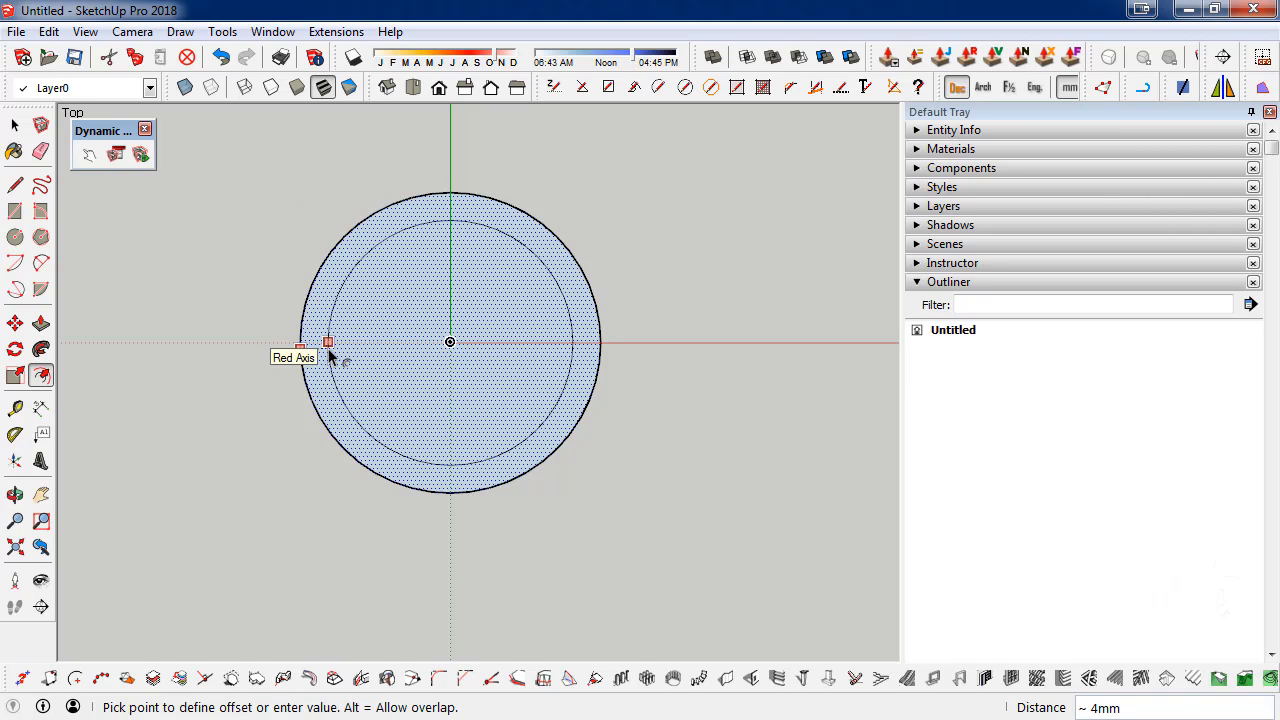
text(1.6)
key(Return)
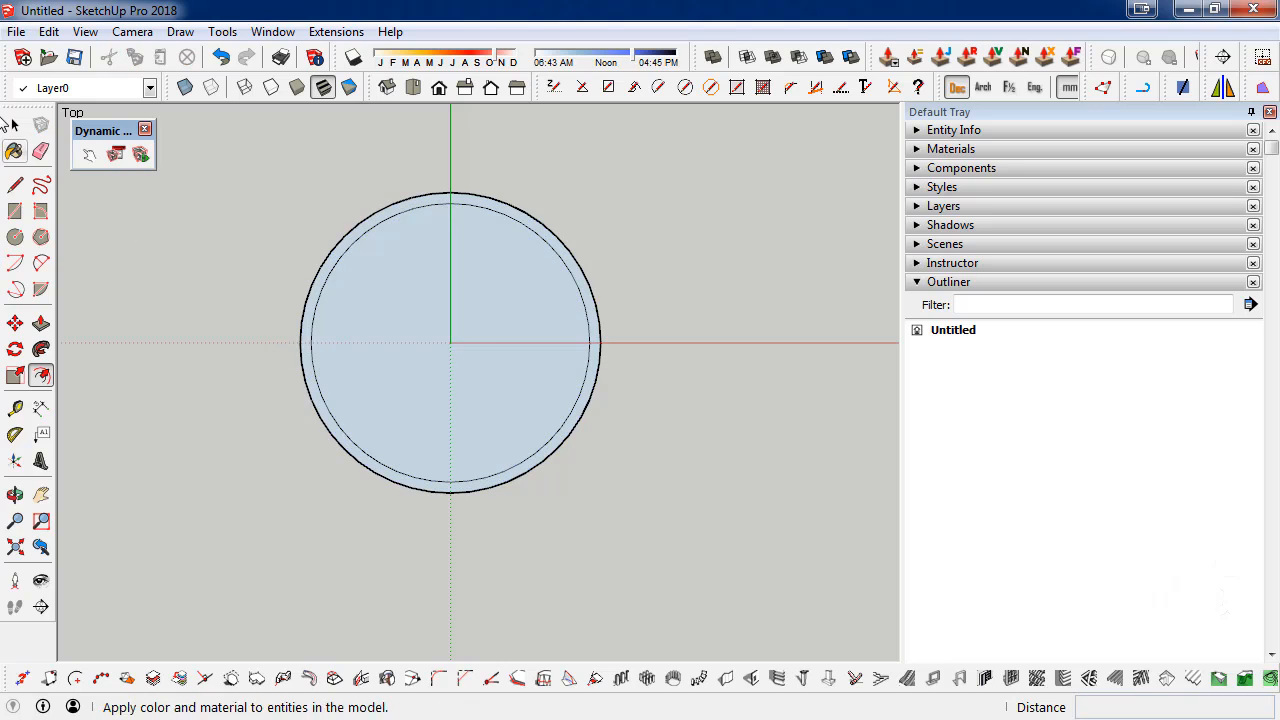
- Delete the inner circular face enclosed by the offset edge
key(space)
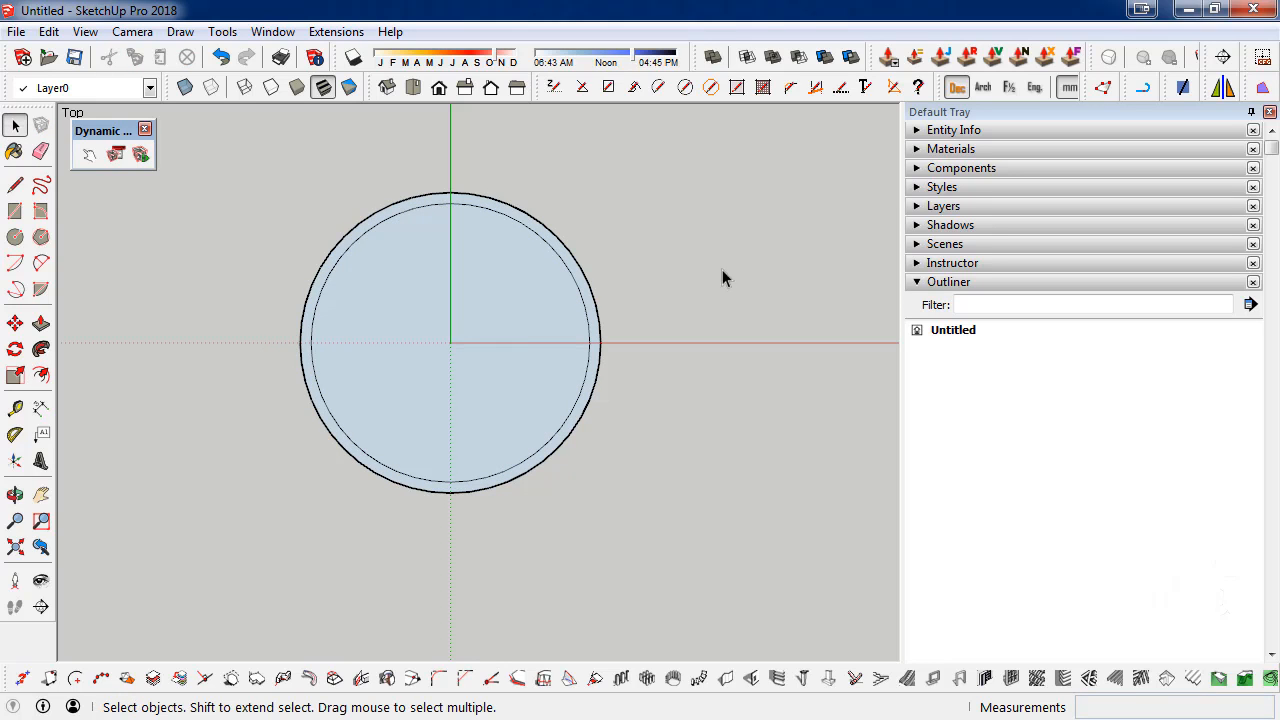
key(alt+Tab)
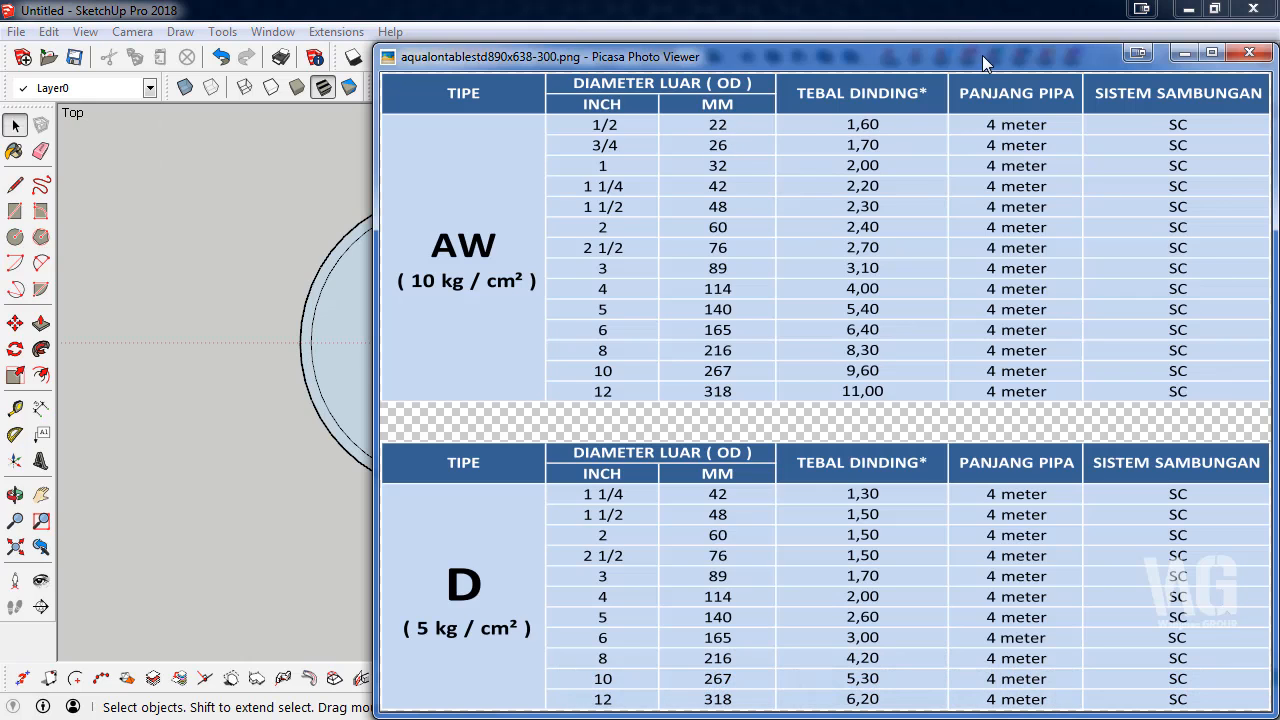
key(alt+Tab)
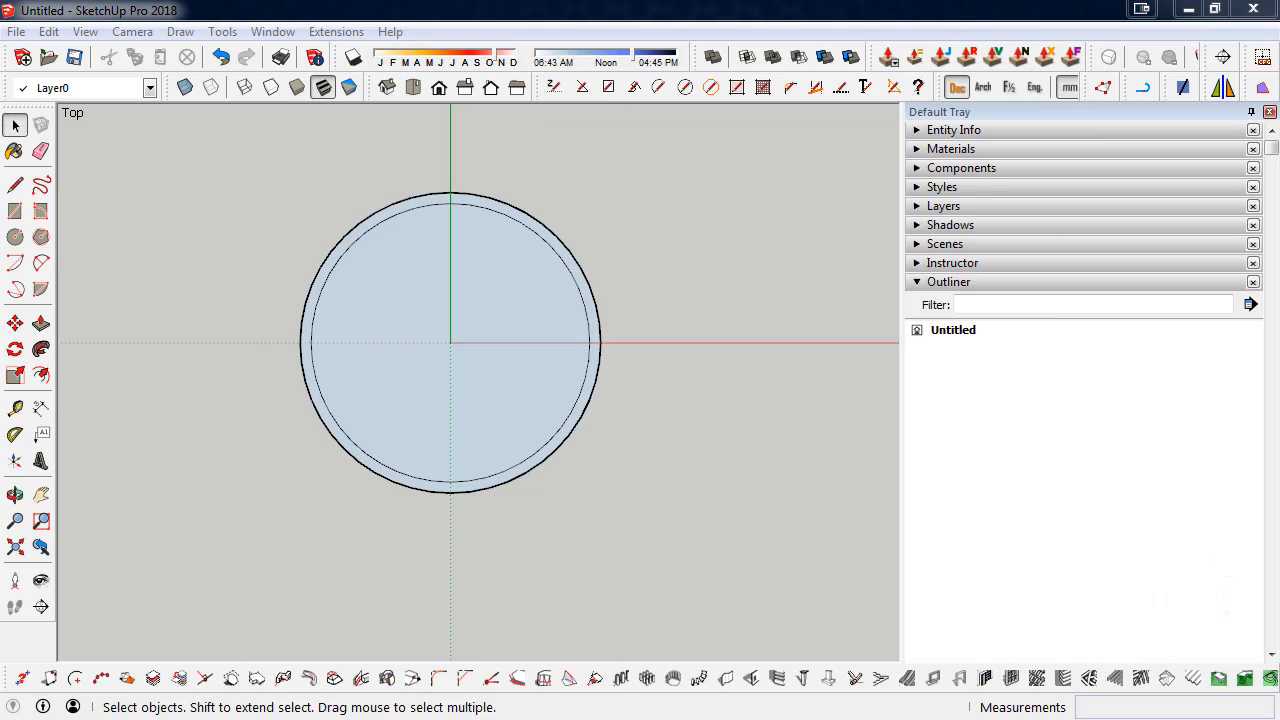
click(417, 393)
key(Delete)
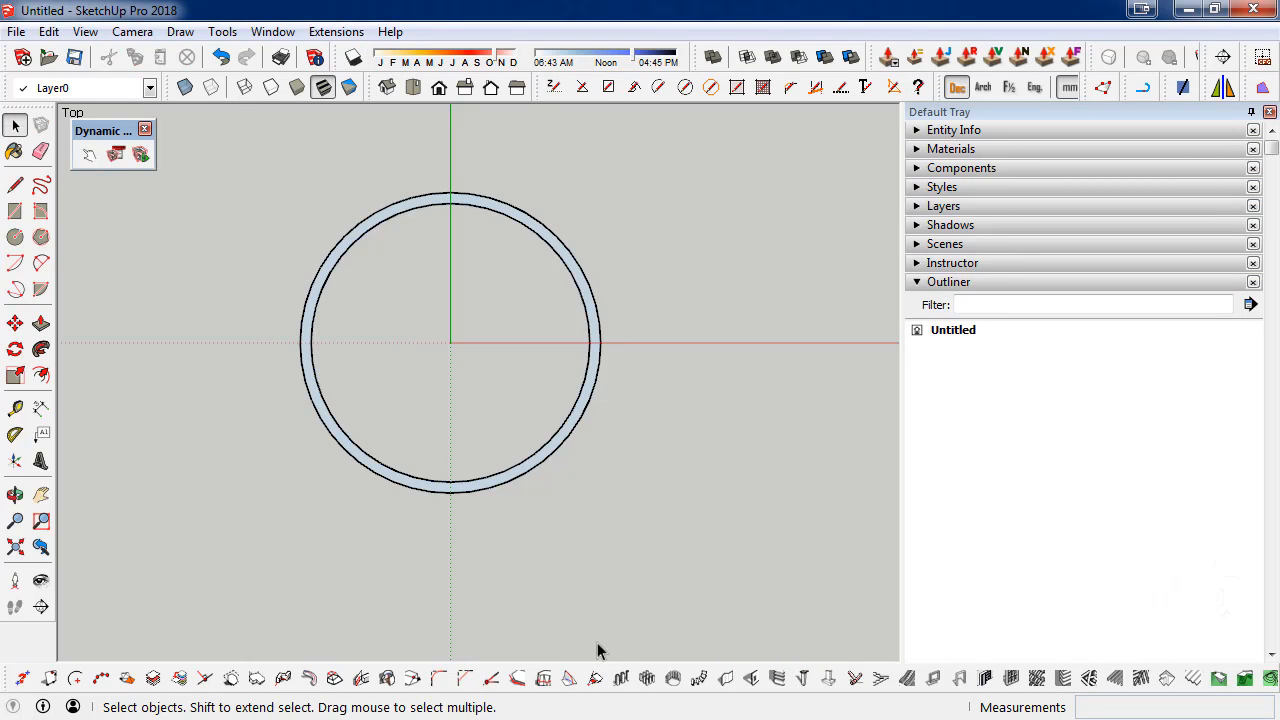
- Push/Pull the ring-shaped pipe wall face 4000 mm upward along the blue axis
middle_drag(597, 648, 226, 163)
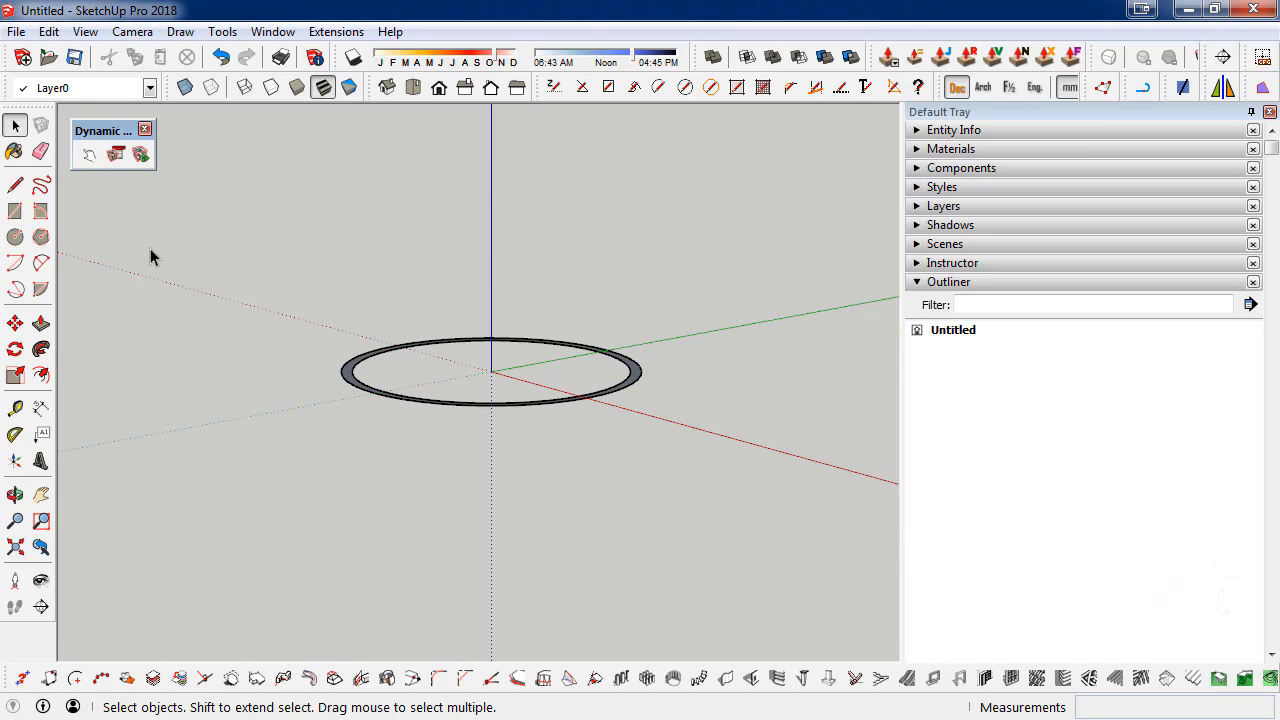
click(41, 323)
click(436, 413)
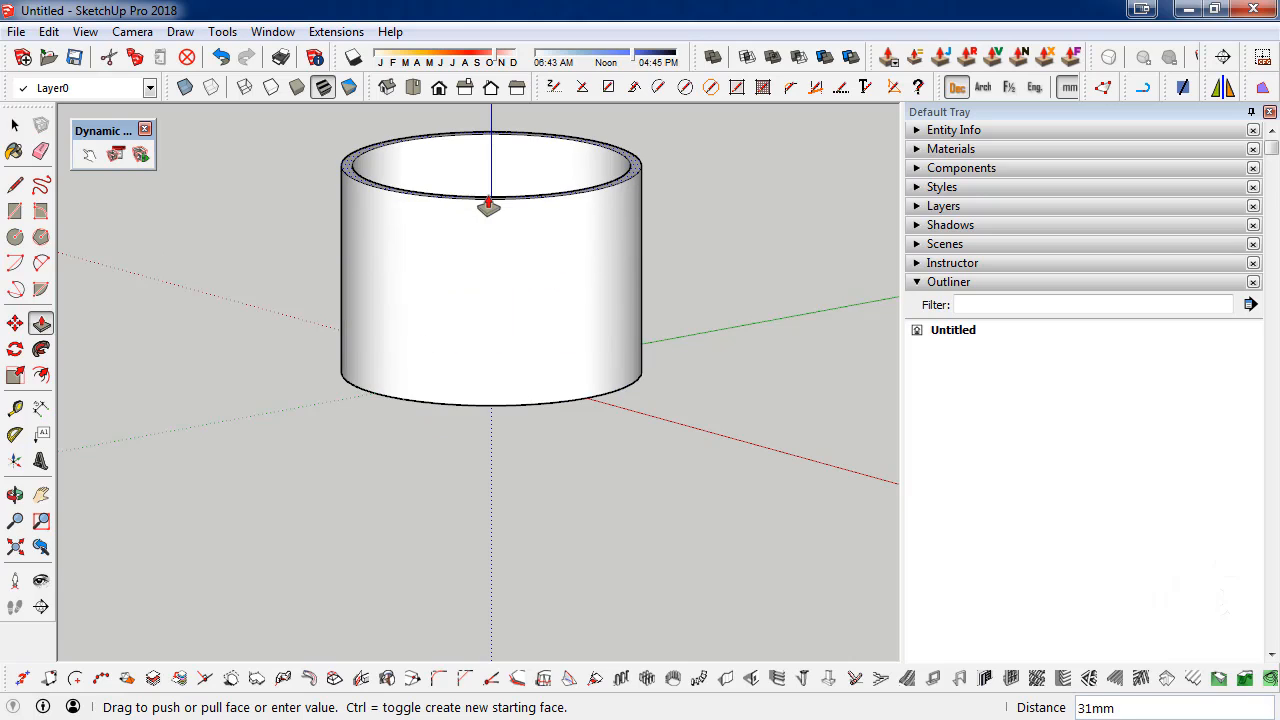
text(4000)
key(Return)
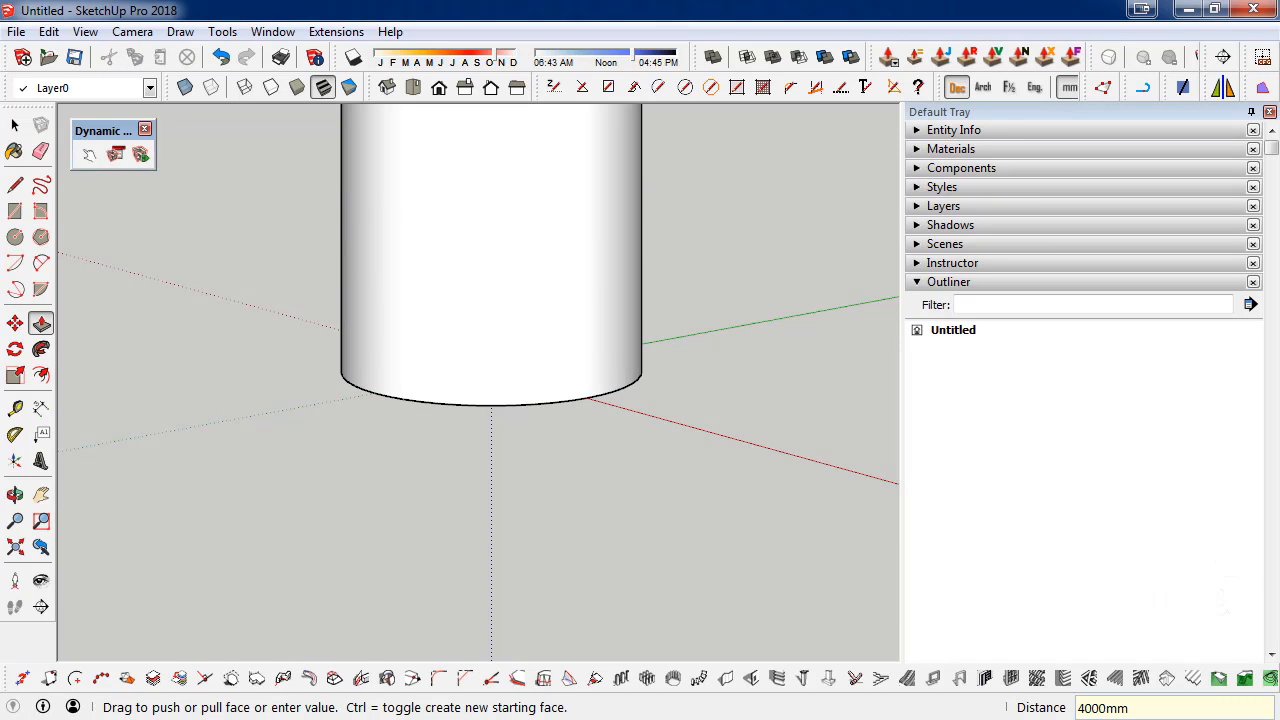
- Select the entire extruded pipe and make it a component with the definition name WG Pipa AW
click(15, 125)
scroll(490, 590, down, 2)
scroll(420, 560, down, 10)
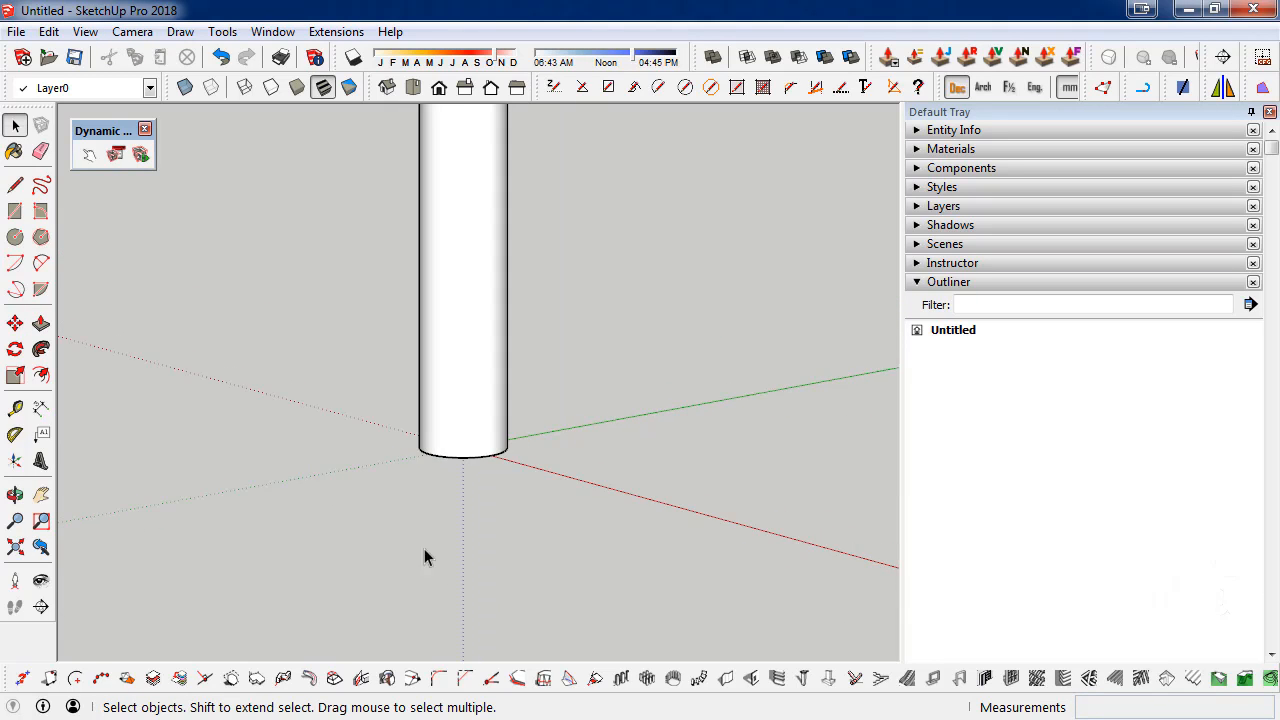
scroll(409, 580, down, 3)
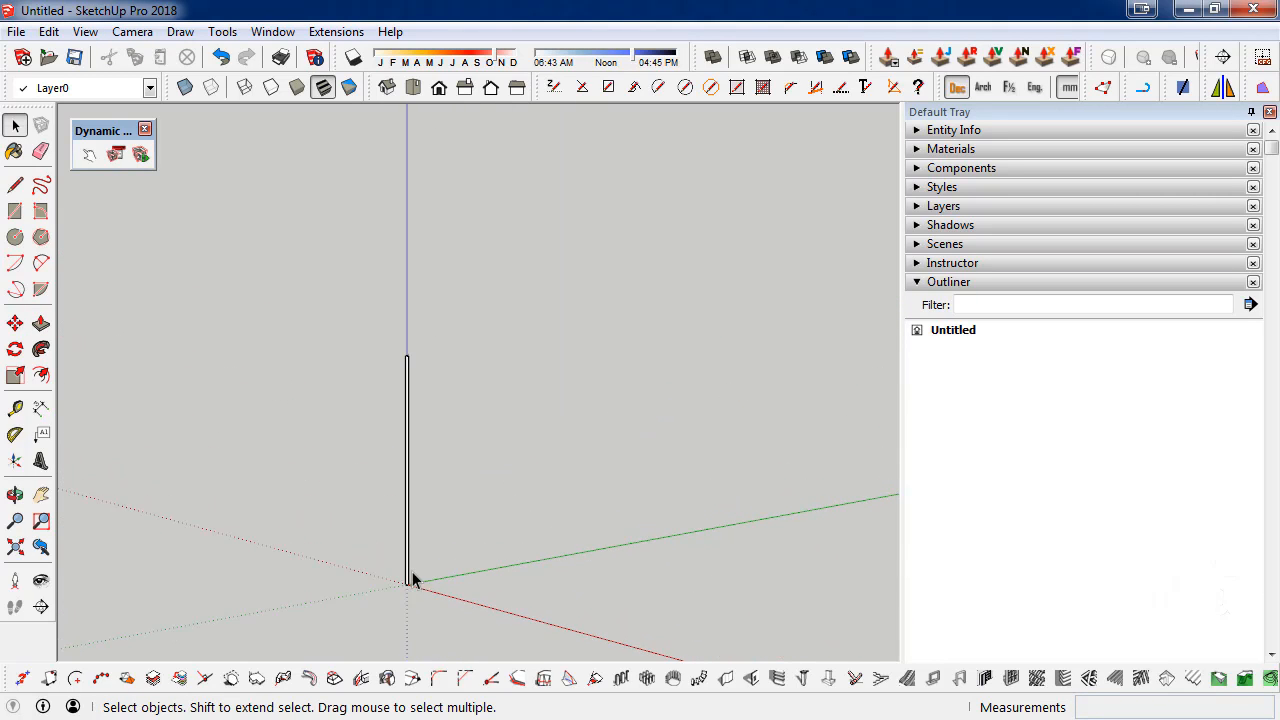
middle_drag(429, 457, 438, 560)
drag(306, 258, 545, 625)
scroll(323, 557, up, 3)
scroll(510, 280, up, 2)
scroll(459, 250, up, 3)
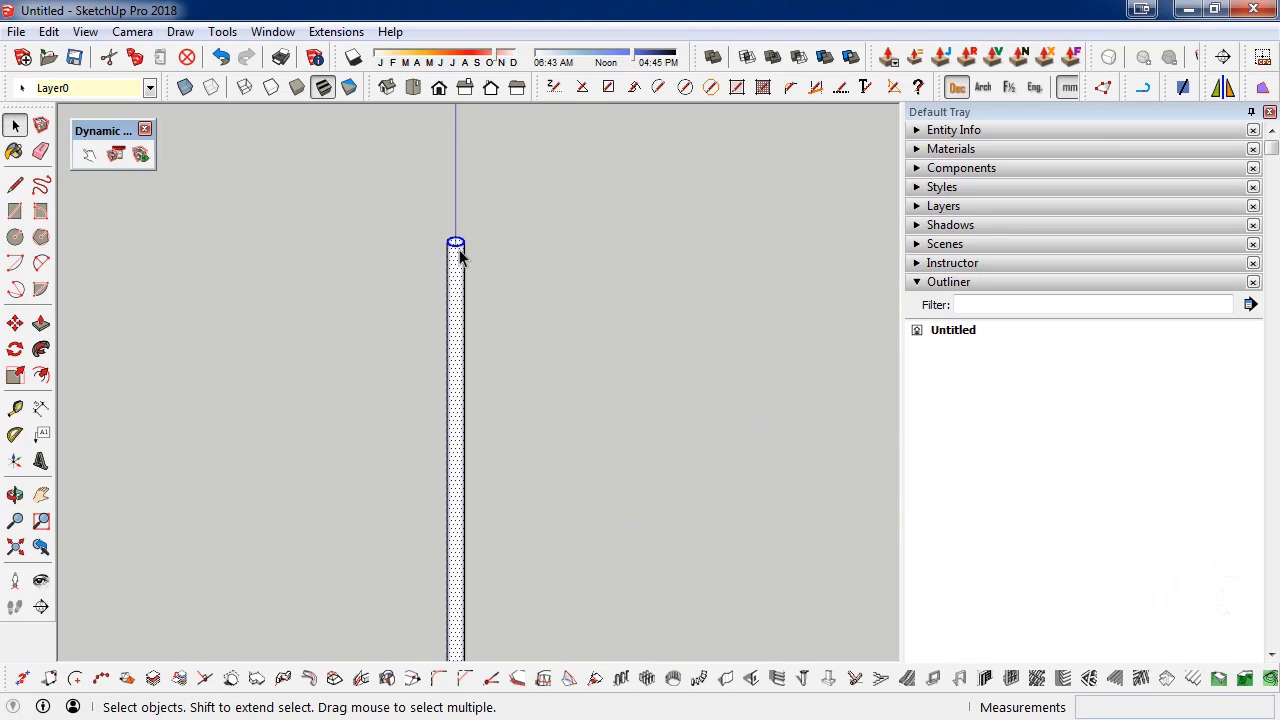
right_click(459, 250)
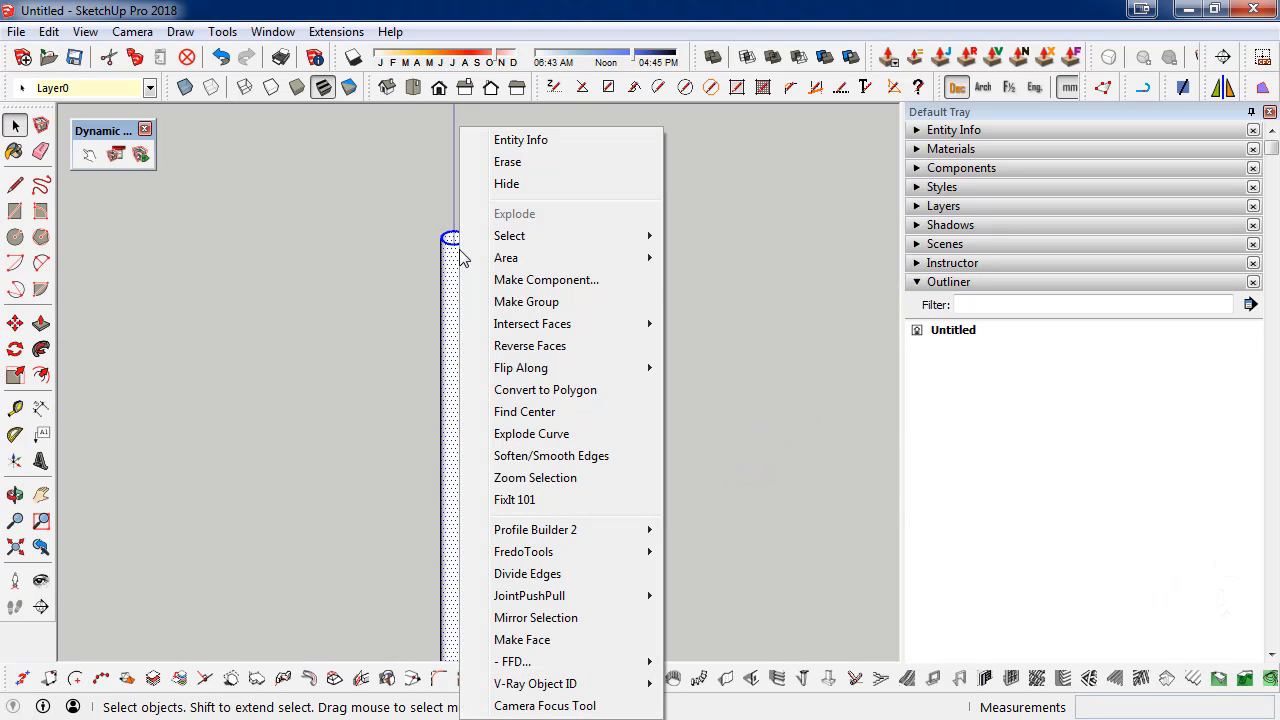
click(532, 281)
drag(586, 379, 500, 163)
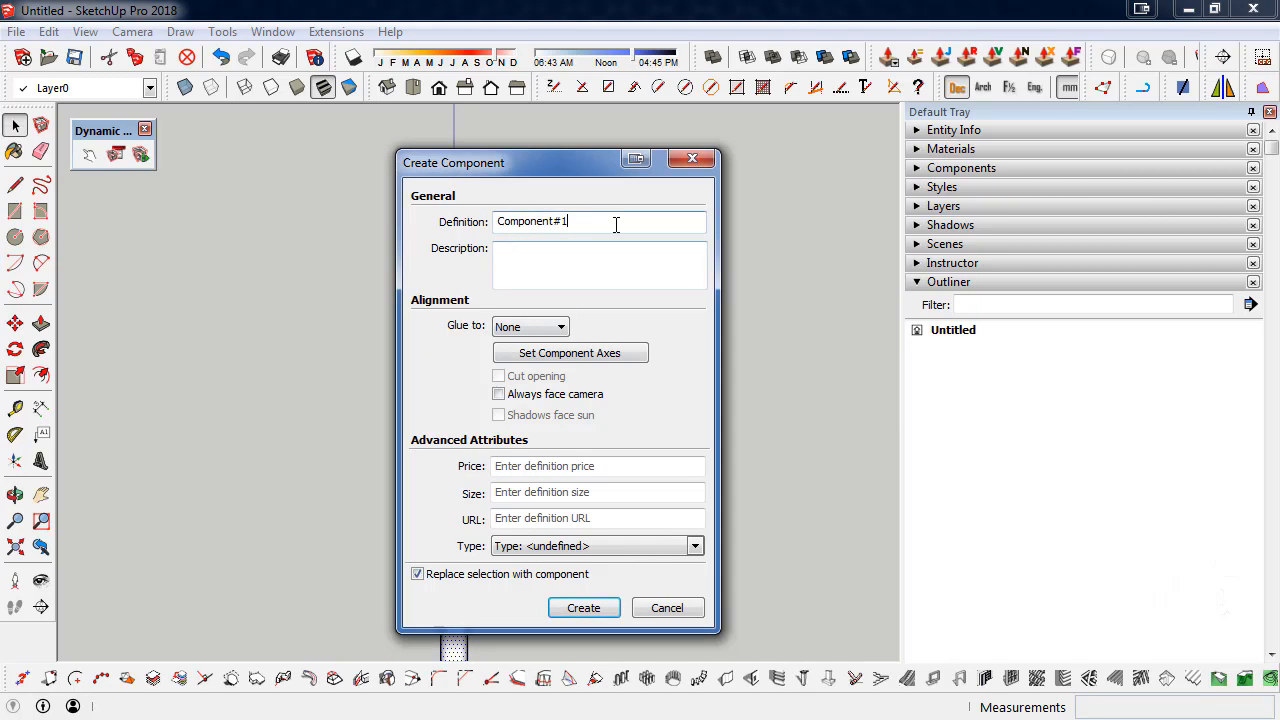
text(WG)
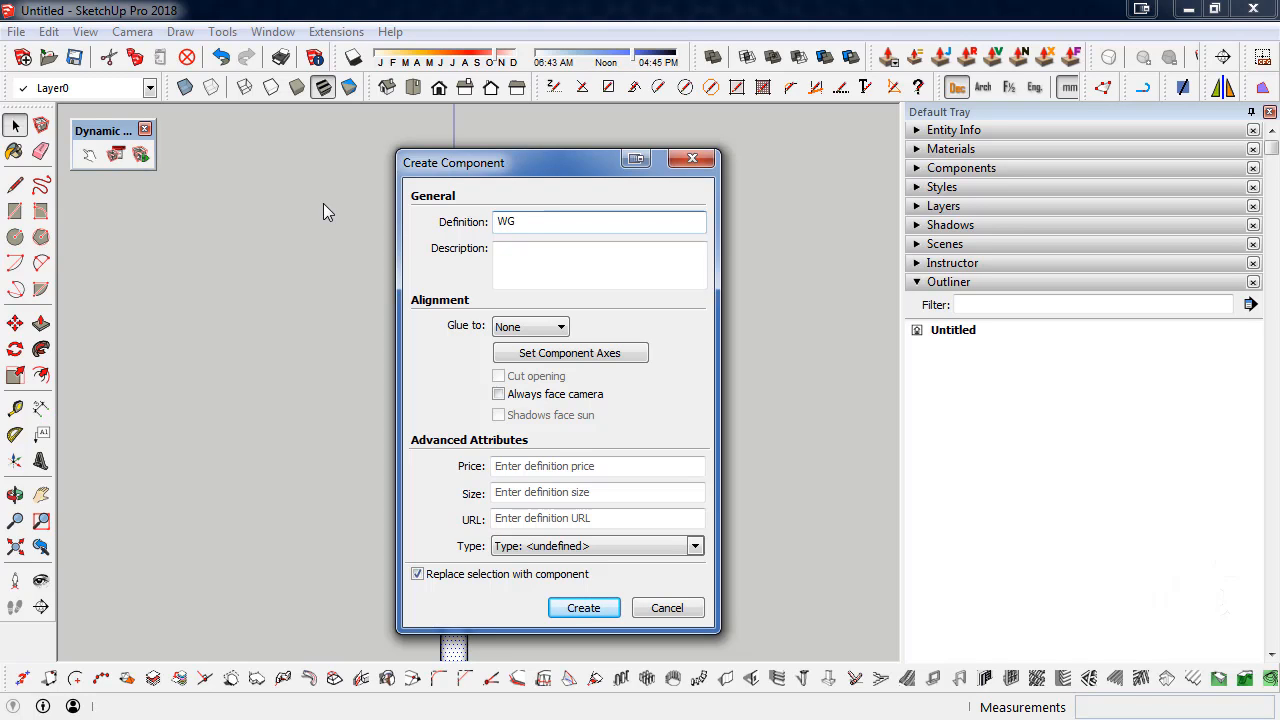
text( Pipa AW)
click(585, 607)
- Switch to Picasa Photo Viewer, review the AW pipe sizes in aqualontablestd890x638-300.png, and return to SketchUp
middle_drag(490, 260, 600, 350)
key(alt+Tab)
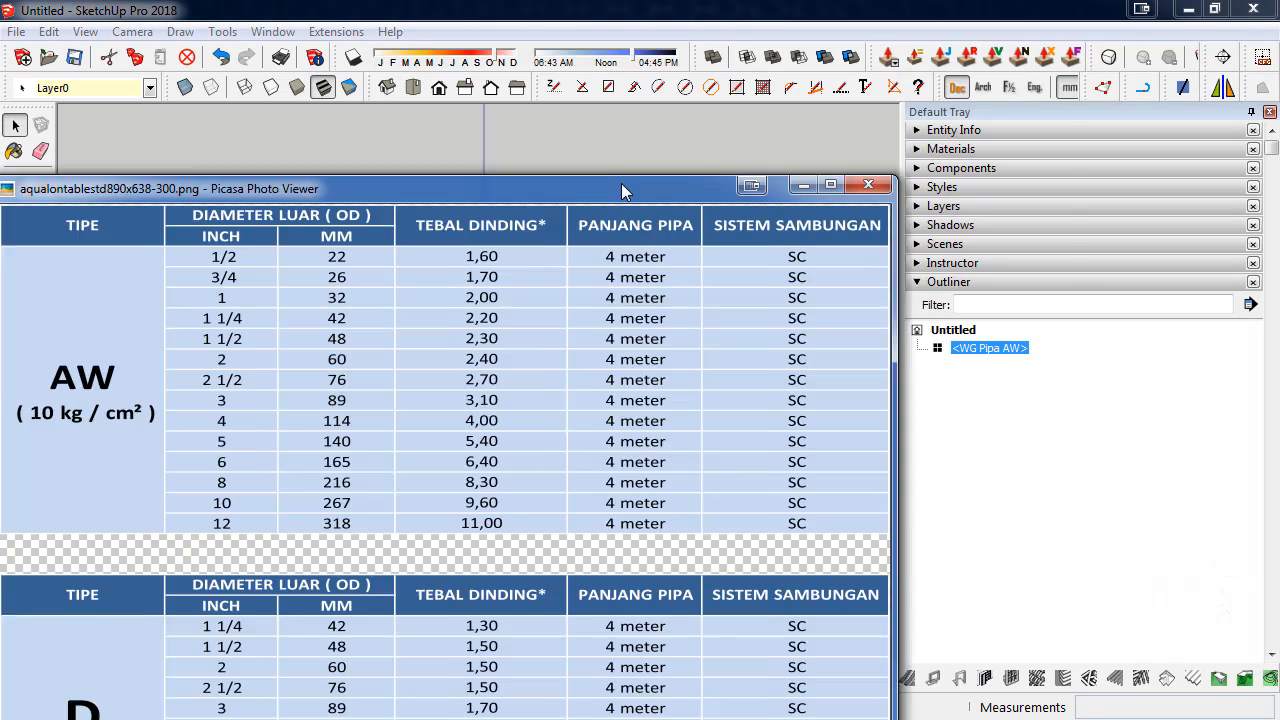
drag(624, 188, 788, 84)
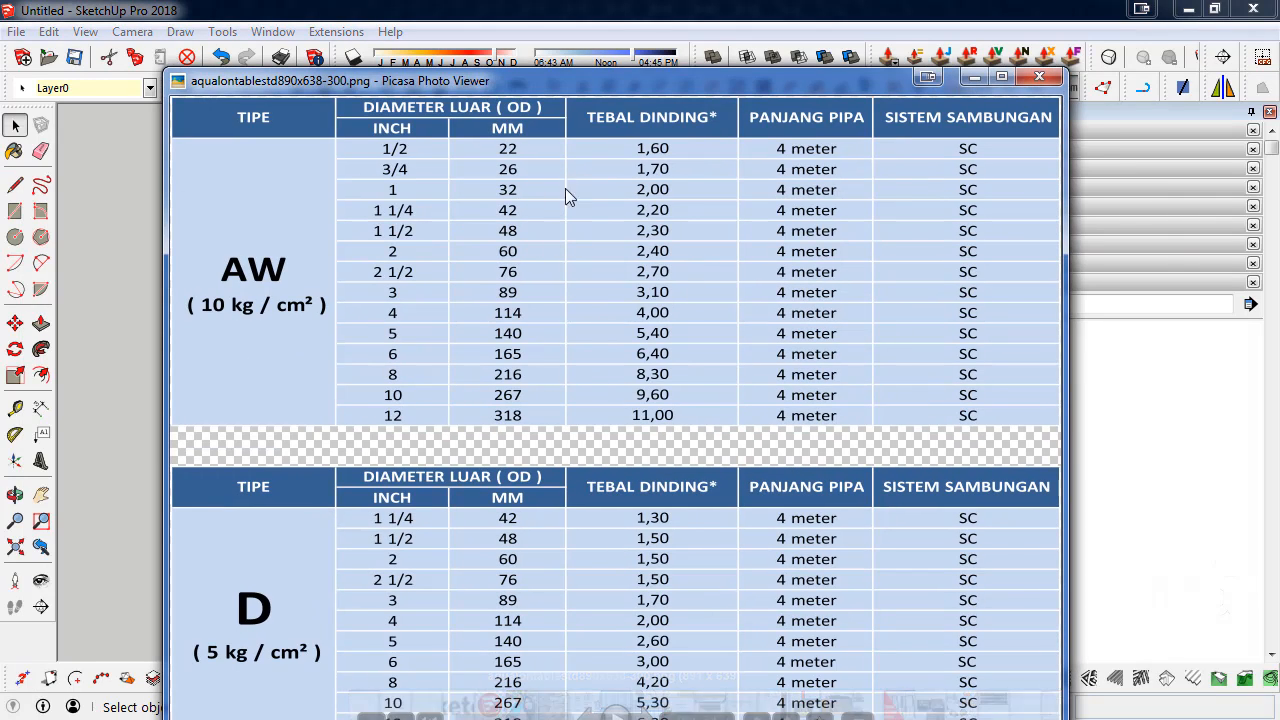
drag(885, 84, 186, 99)
key(alt+Tab)
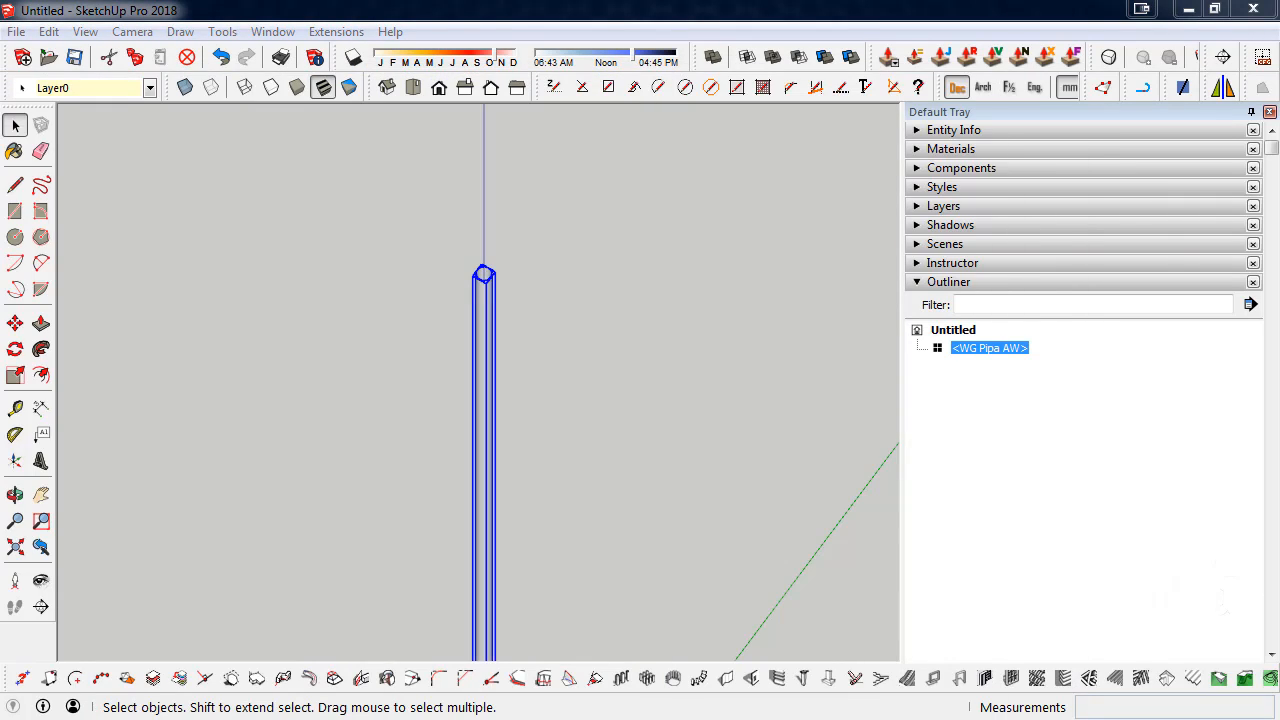
- Open the Component Attributes and Component Options windows for dynamic components and arrange them side by side, clear of the pipe
click(188, 286)
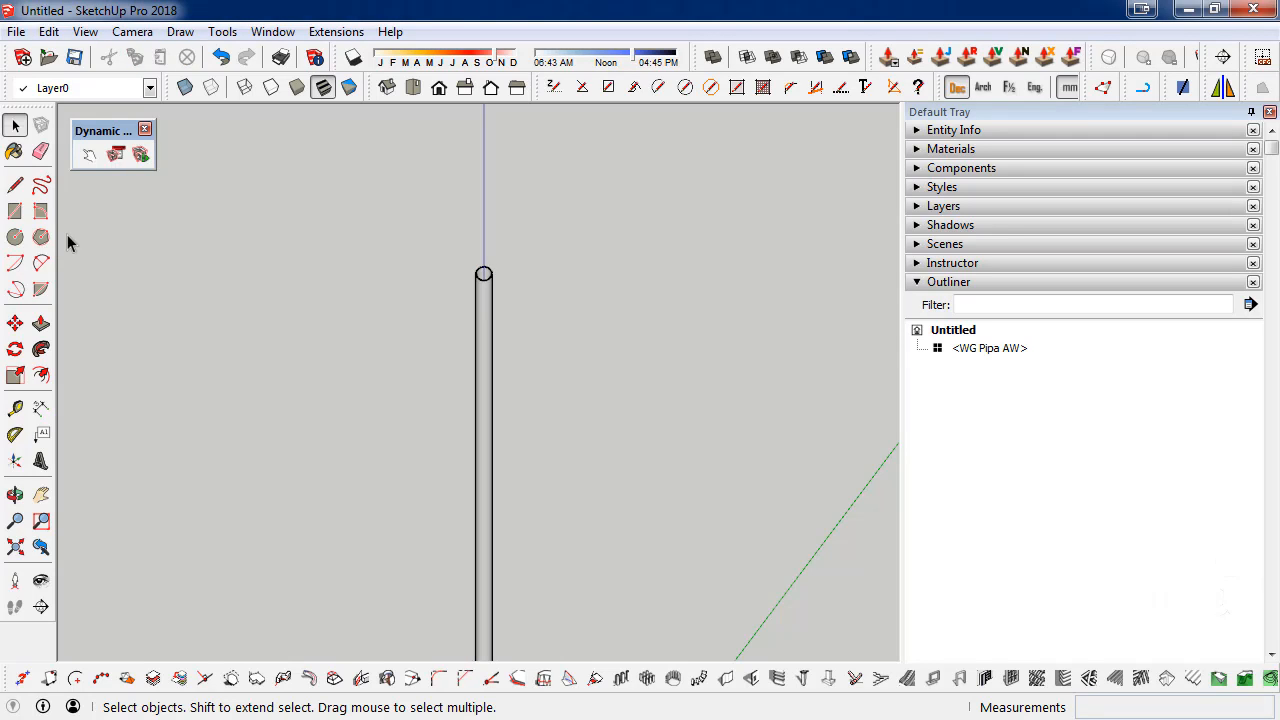
click(135, 325)
click(142, 156)
drag(389, 351, 929, 109)
click(115, 154)
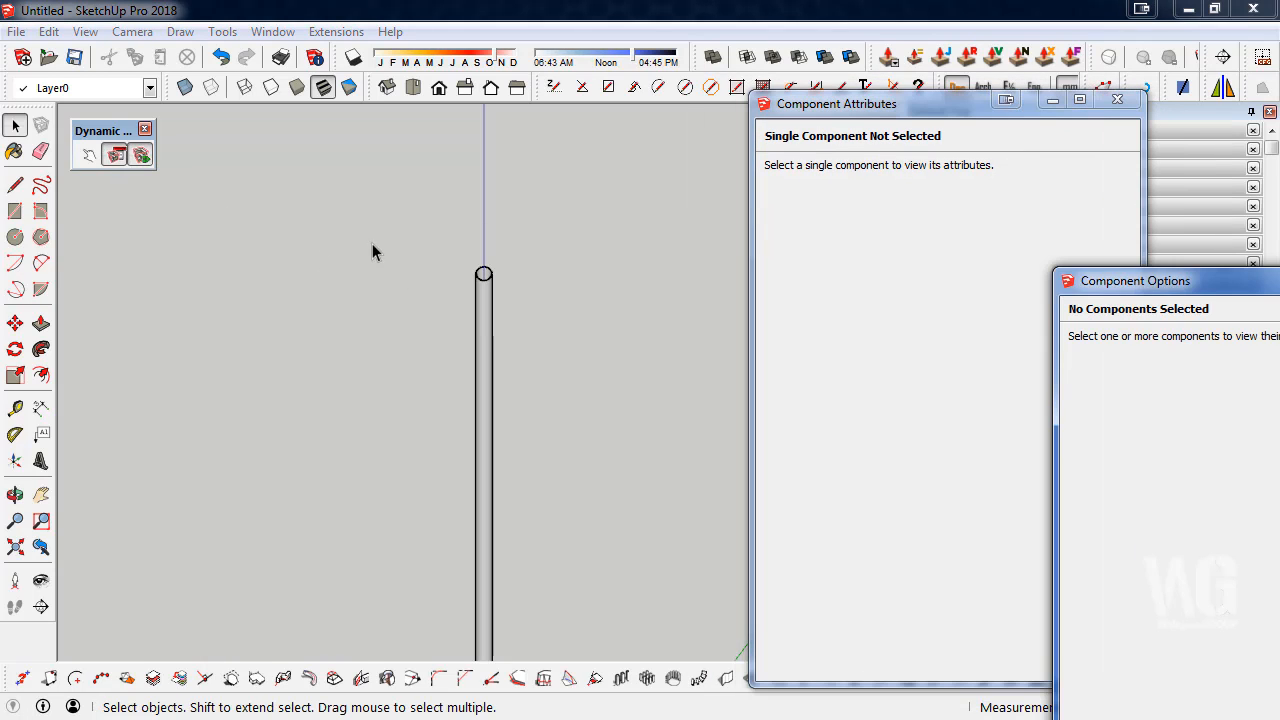
drag(1135, 285, 214, 144)
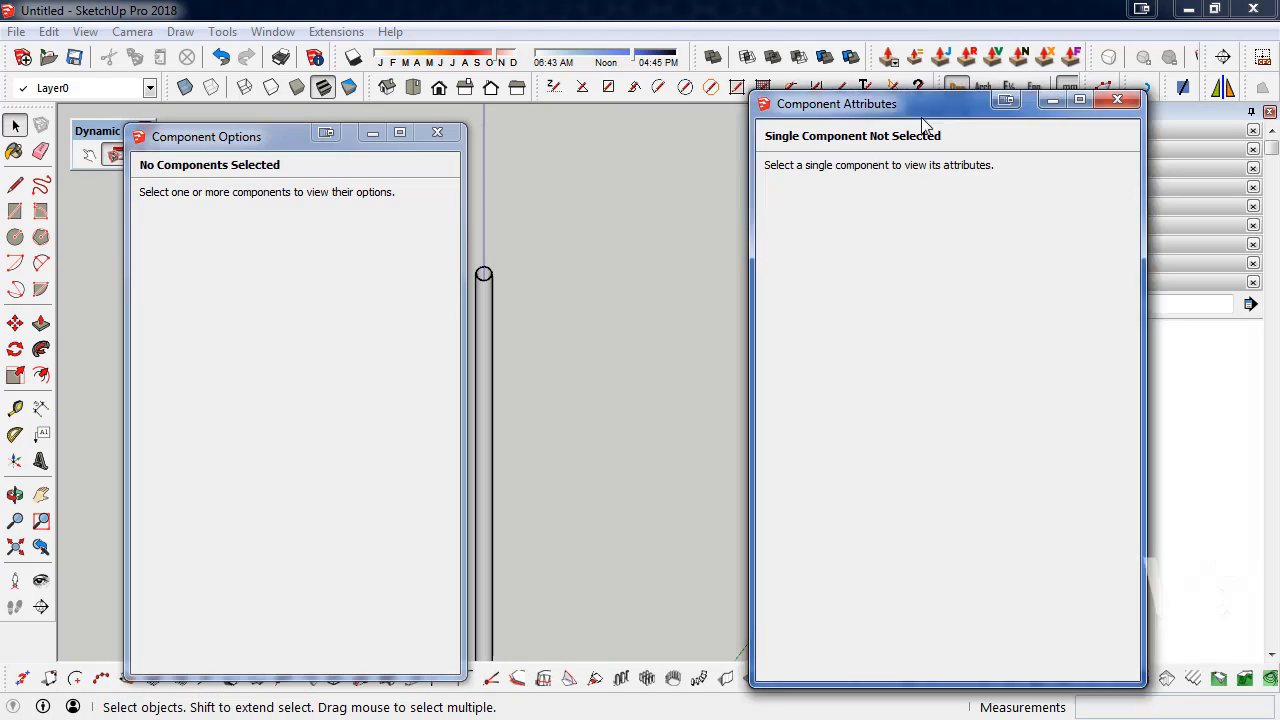
drag(872, 112, 985, 109)
drag(255, 138, 634, 100)
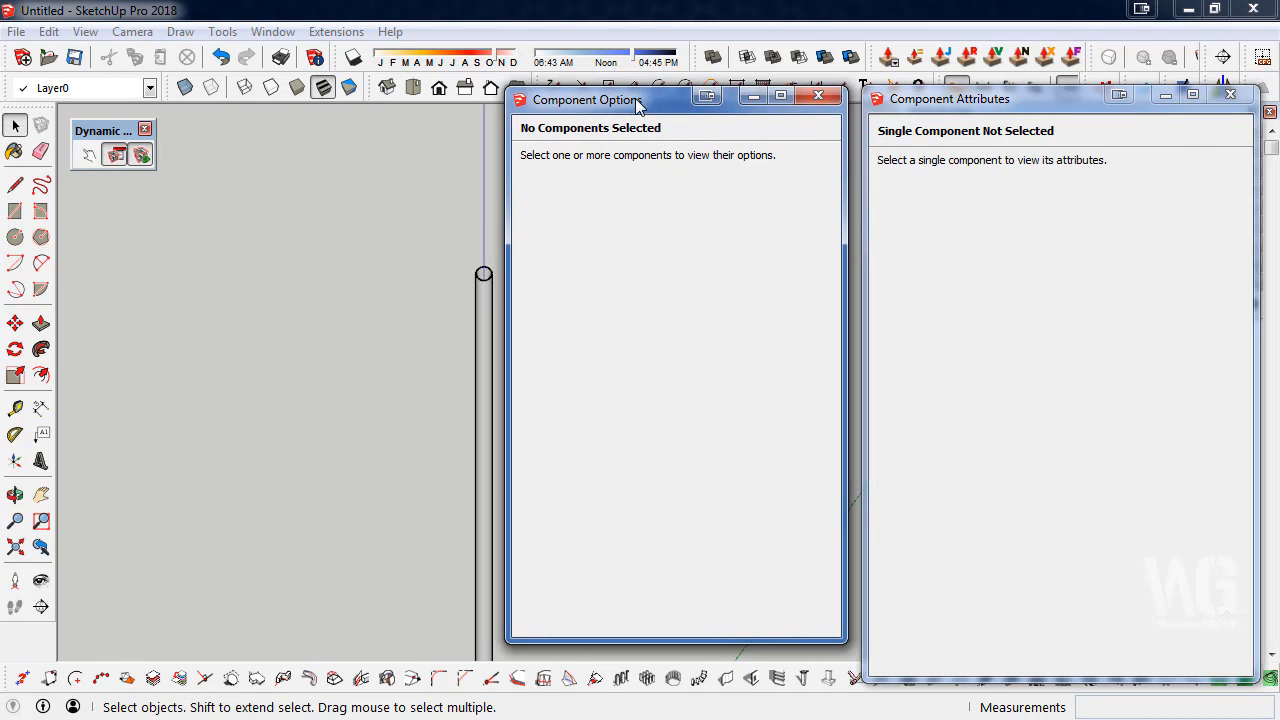
- Select the WG Pipa AW component so its attributes load, and glance at the available functions
click(108, 260)
scroll(69, 314, down, 3)
middle_drag(70, 321, 297, 394)
scroll(297, 394, up, 1)
click(266, 348)
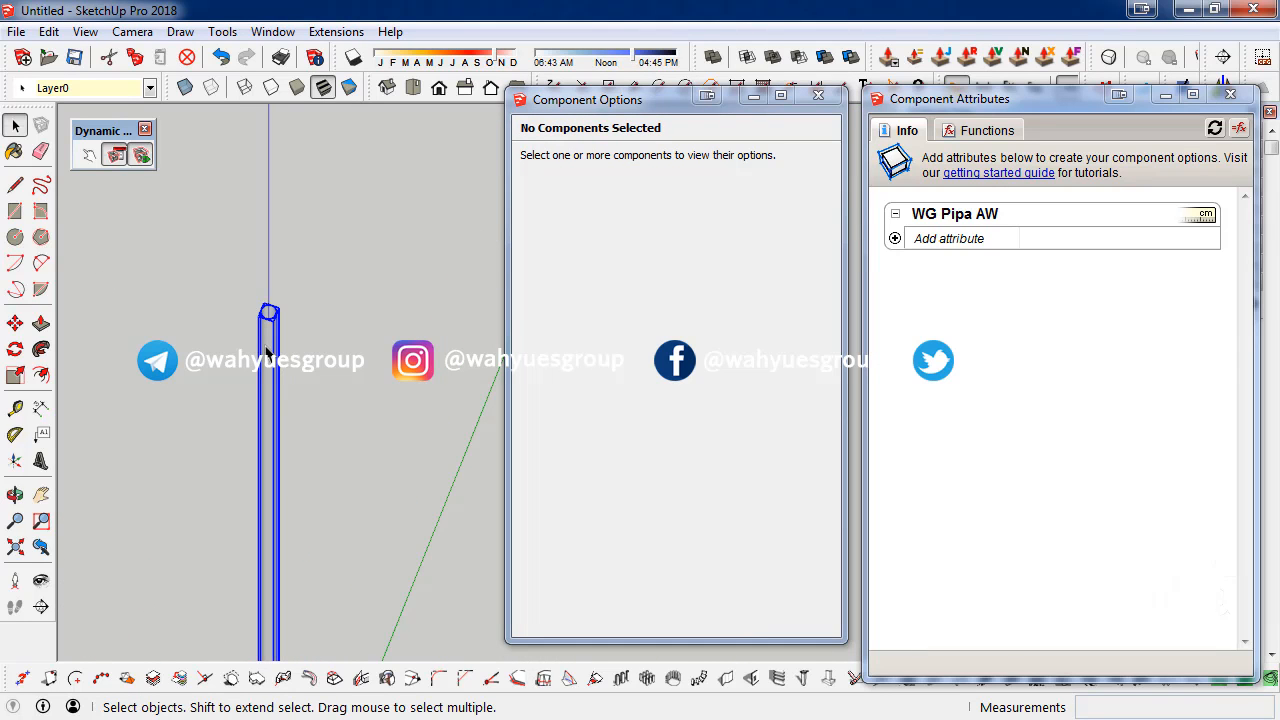
click(996, 136)
click(907, 134)
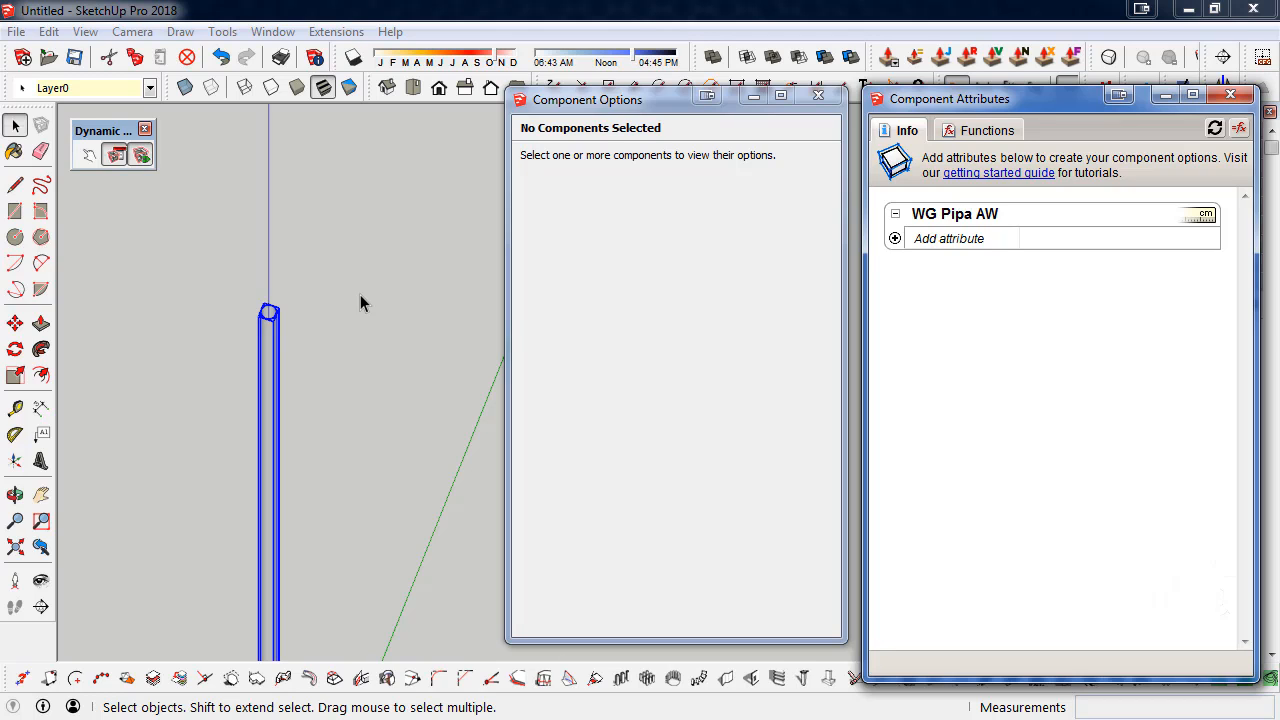
- Check the AW outer diameters in the Picasa Photo Viewer size table and return to the SketchUp model
click(895, 238)
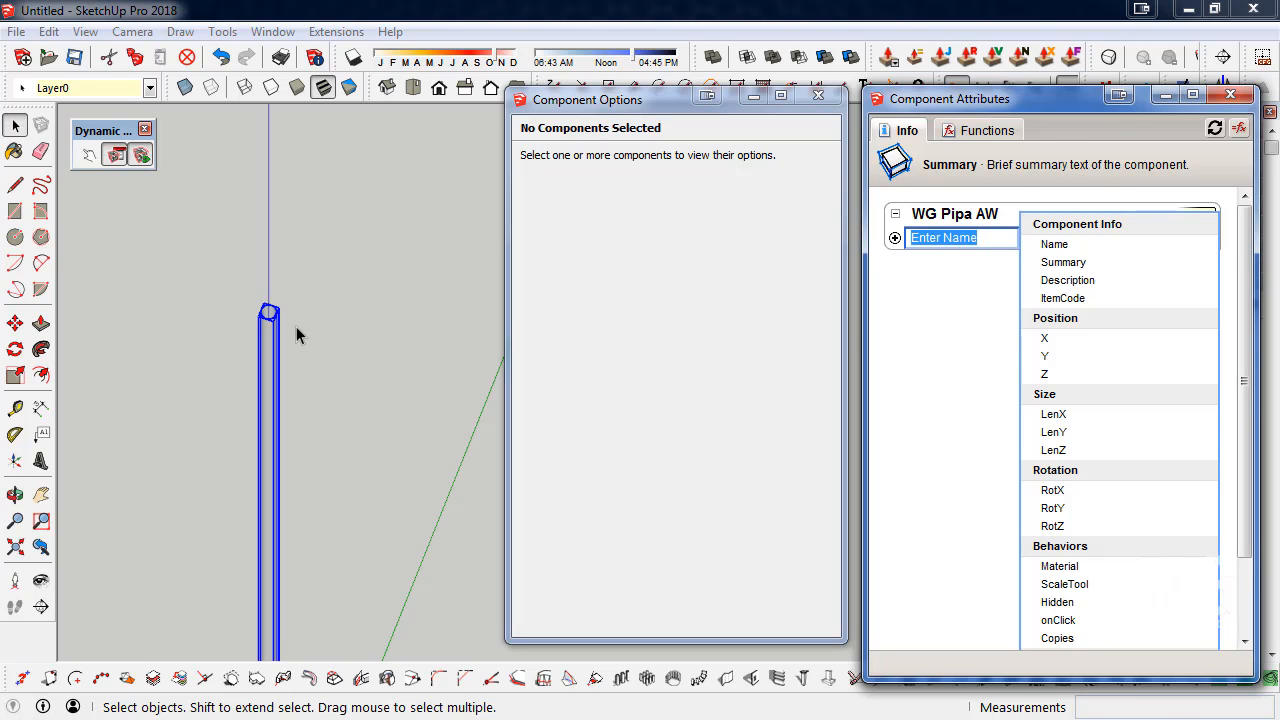
click(292, 338)
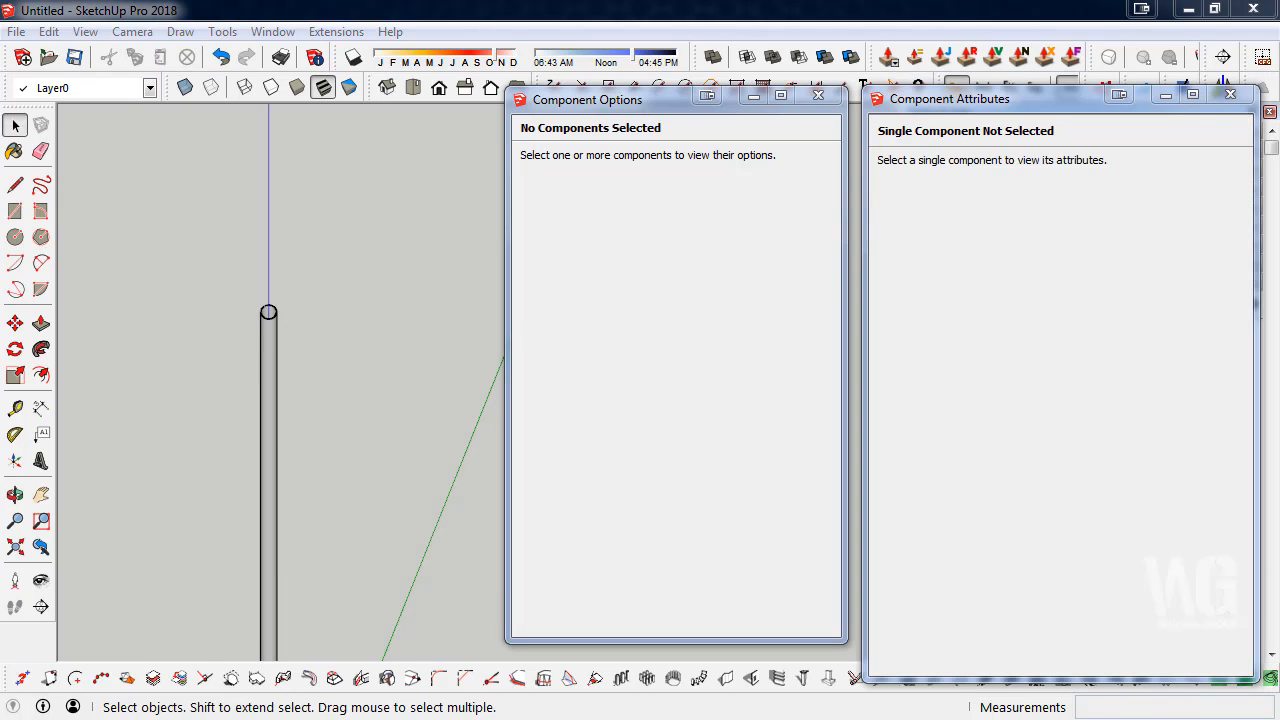
drag(2, 225, 684, 132)
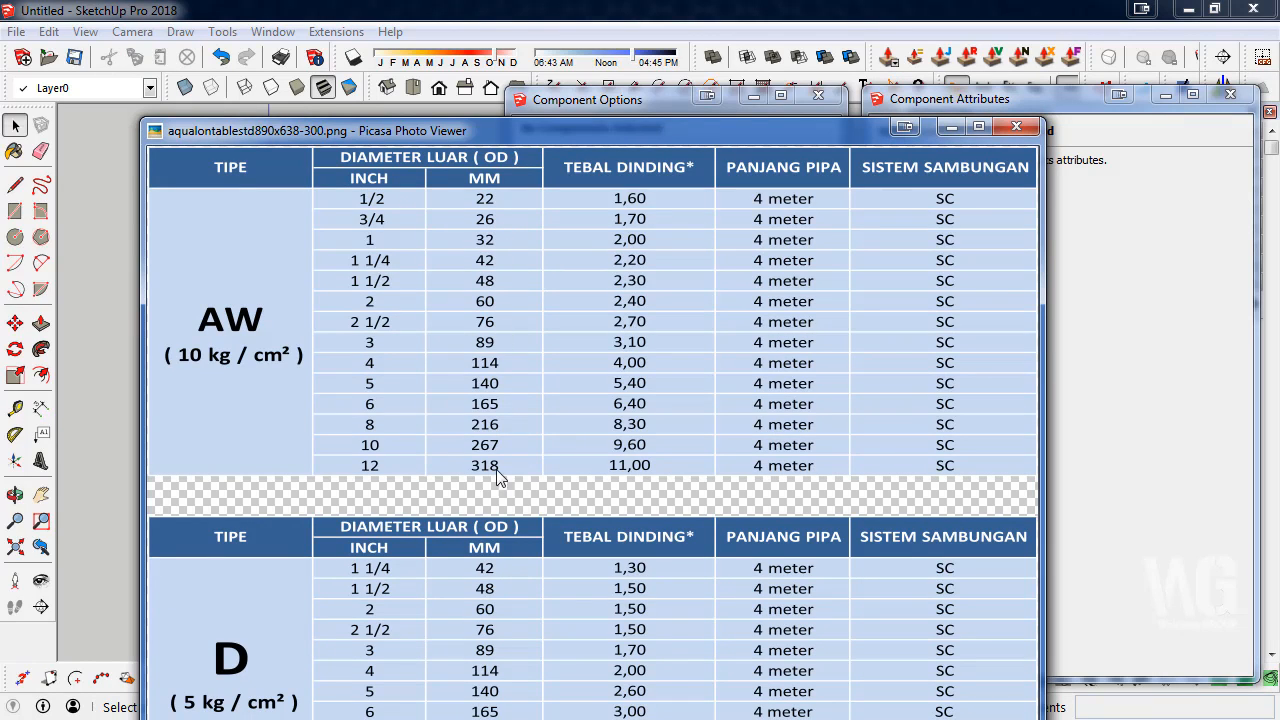
drag(655, 131, 0, 126)
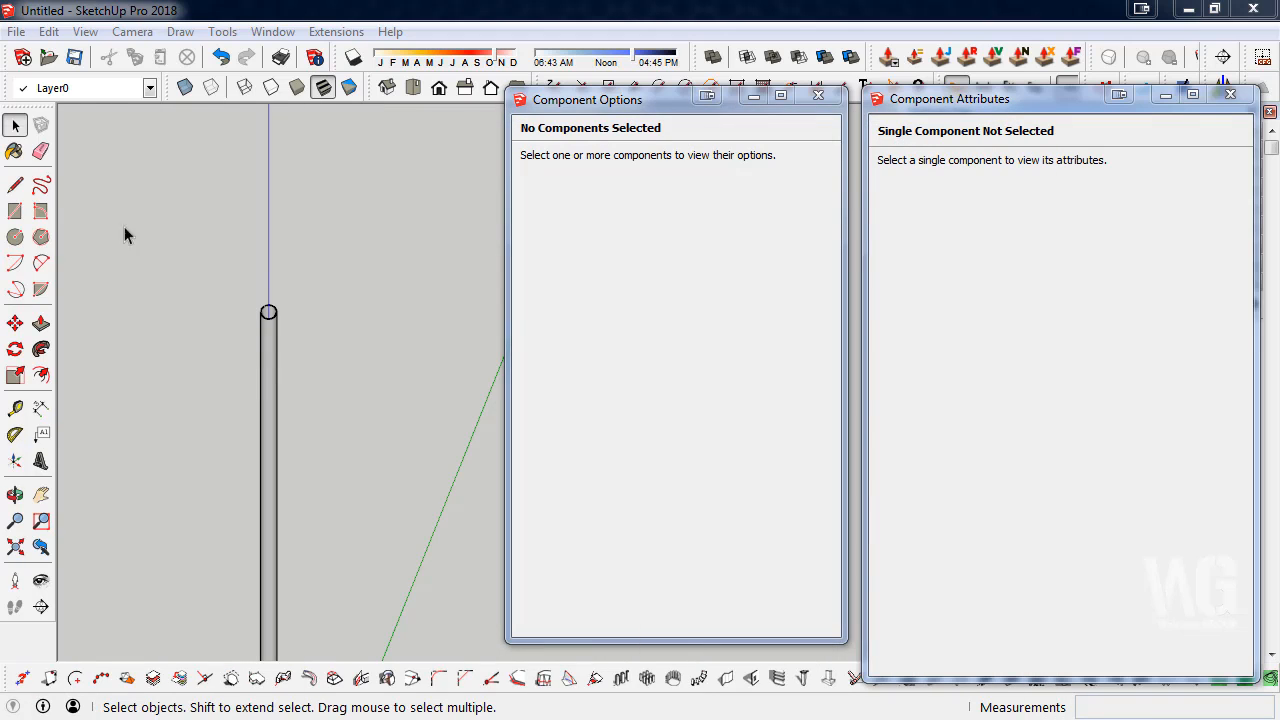
- Add all Size attributes, LenX, LenY and LenZ, to the WG Pipa AW component
click(265, 362)
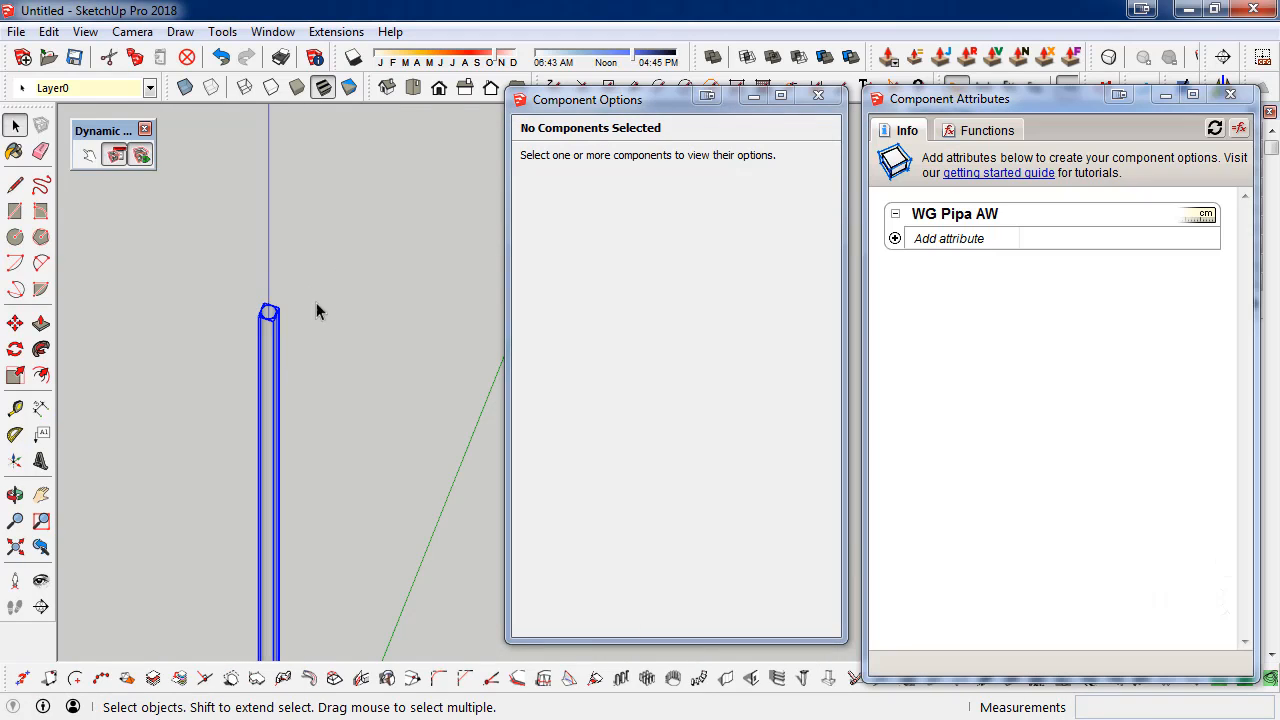
click(900, 243)
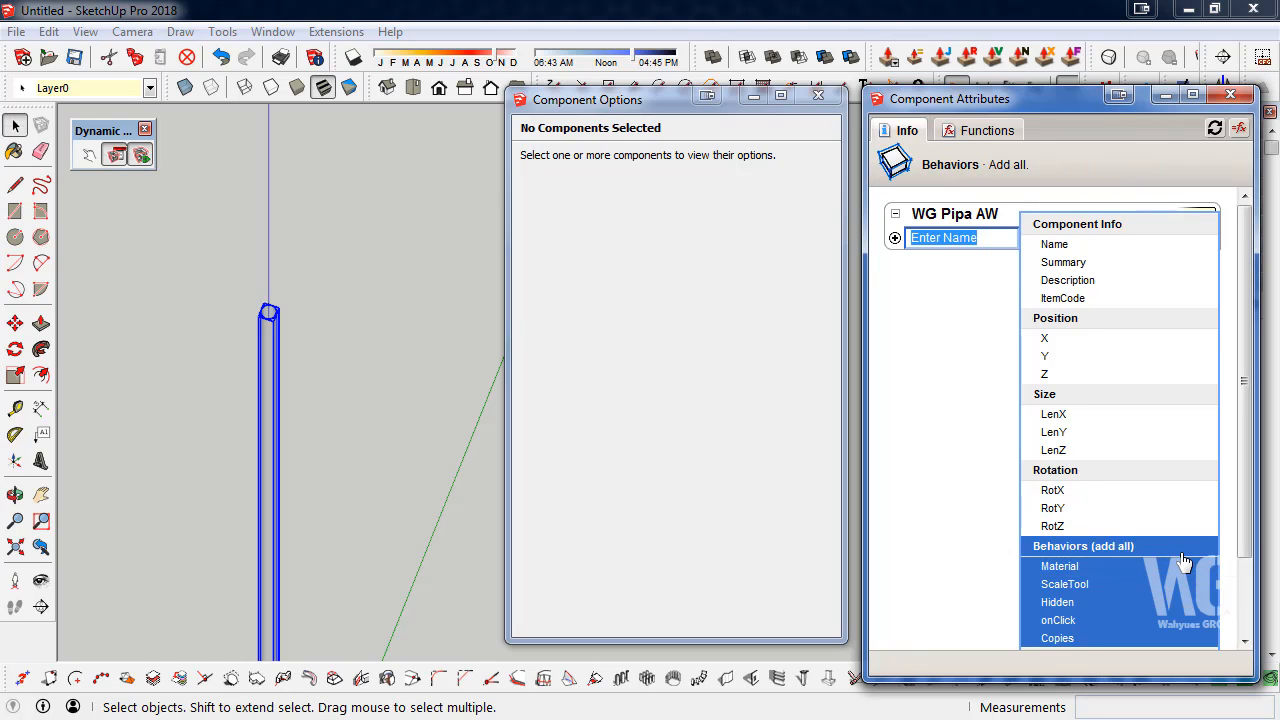
scroll(1240, 437, down, 2)
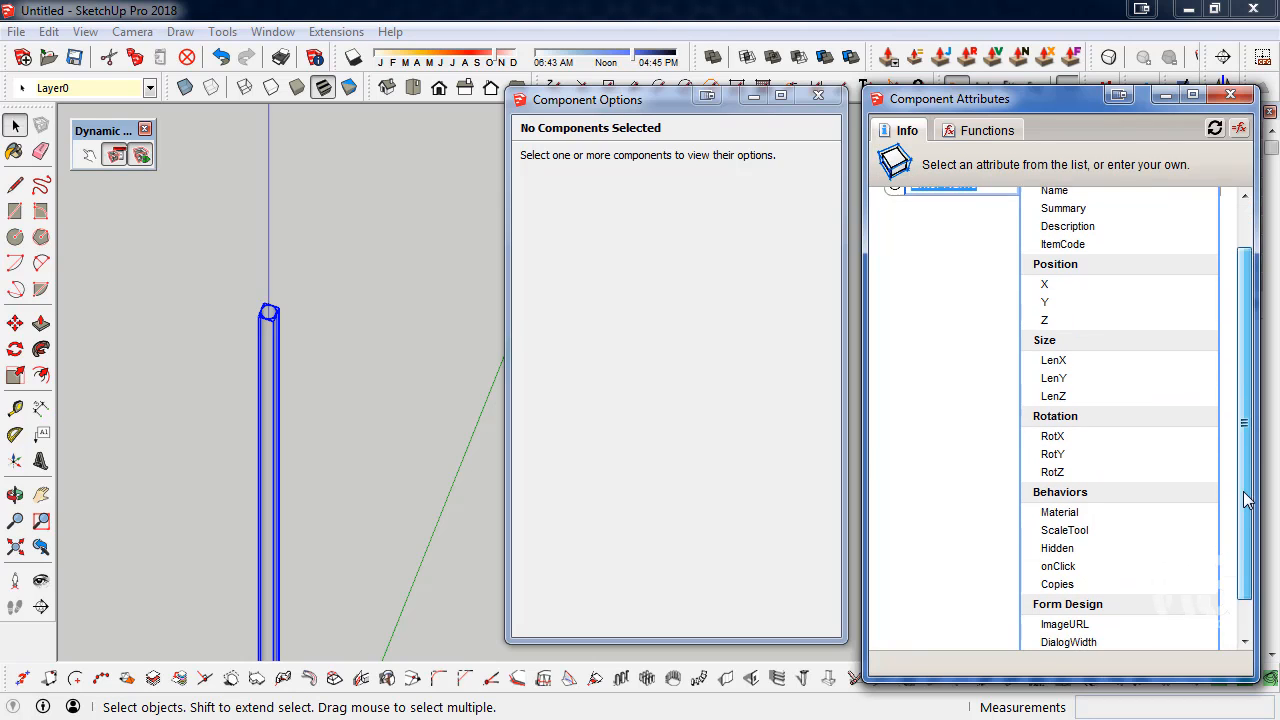
scroll(1247, 500, up, 1)
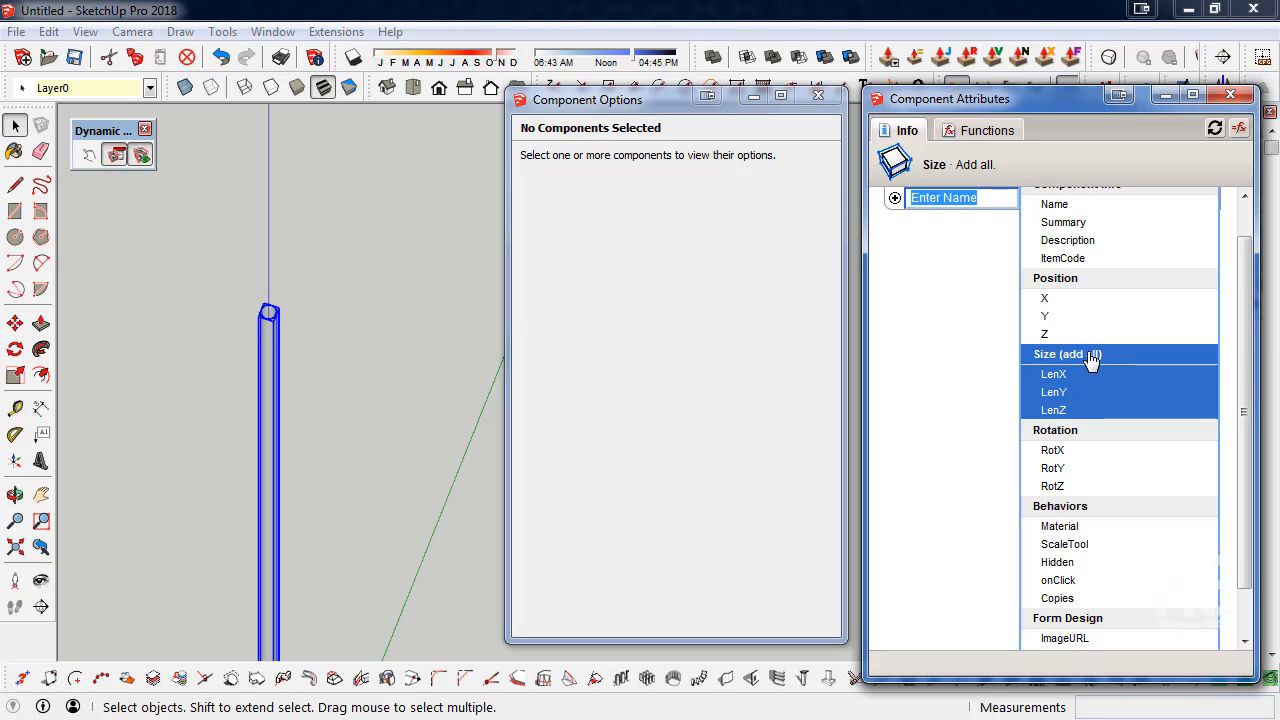
click(1090, 360)
- Look through the attribute list of the WG Pipa AW component for the Size entries
click(895, 238)
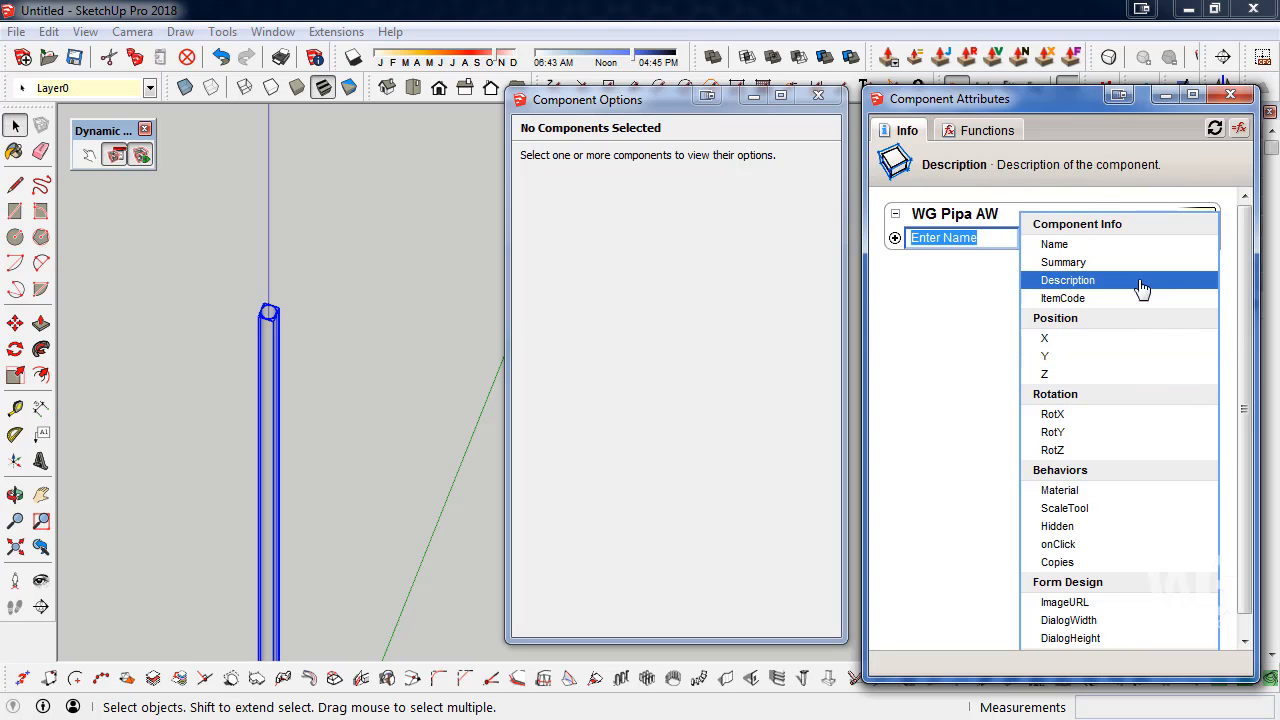
click(910, 260)
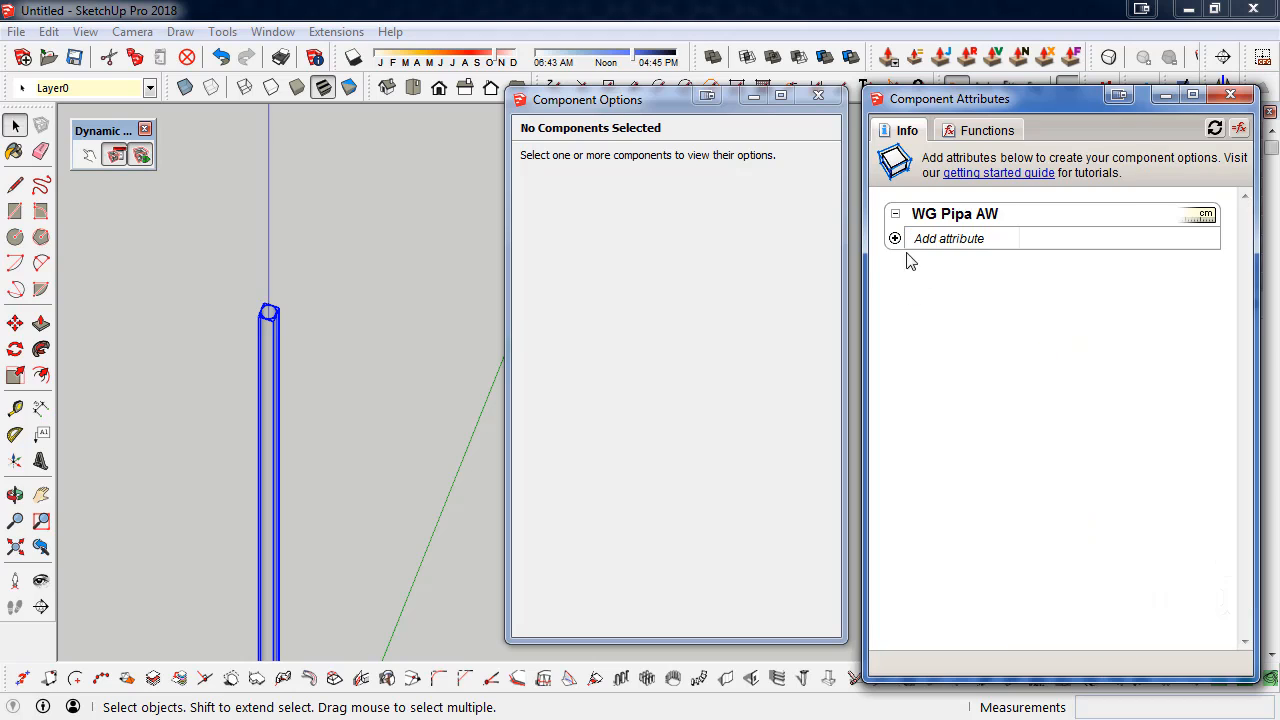
click(895, 214)
click(895, 214)
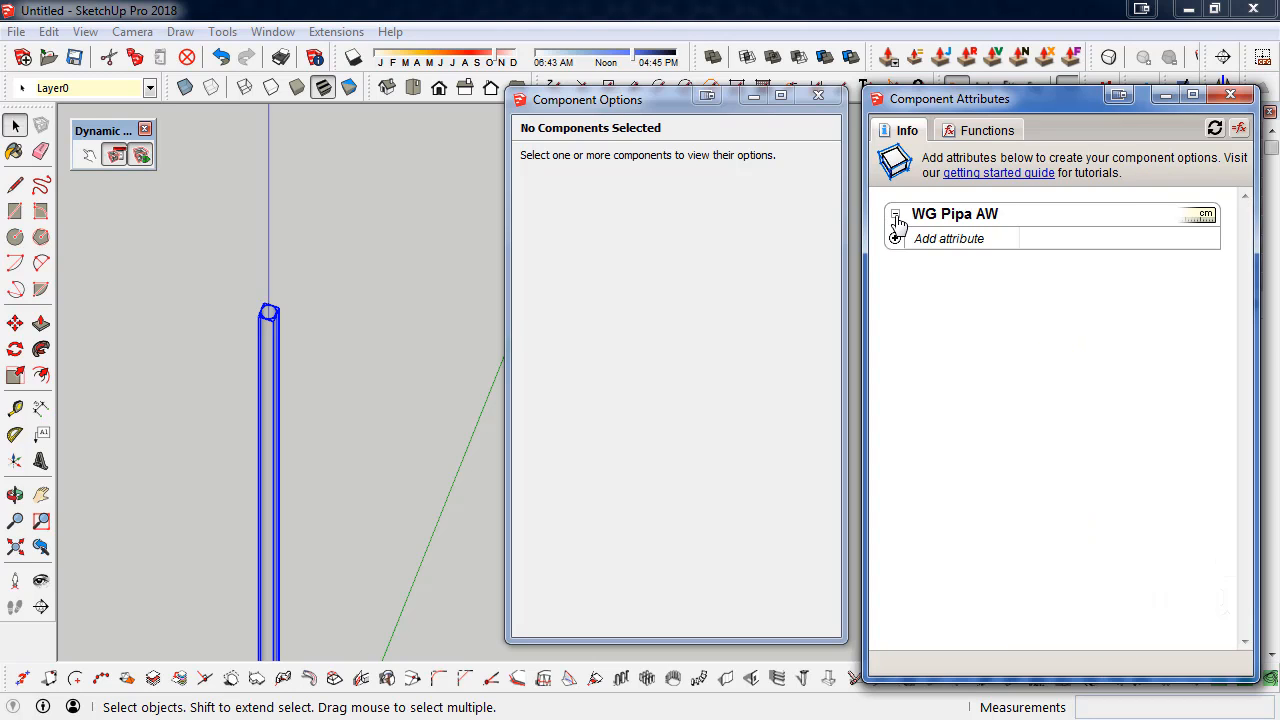
click(1000, 240)
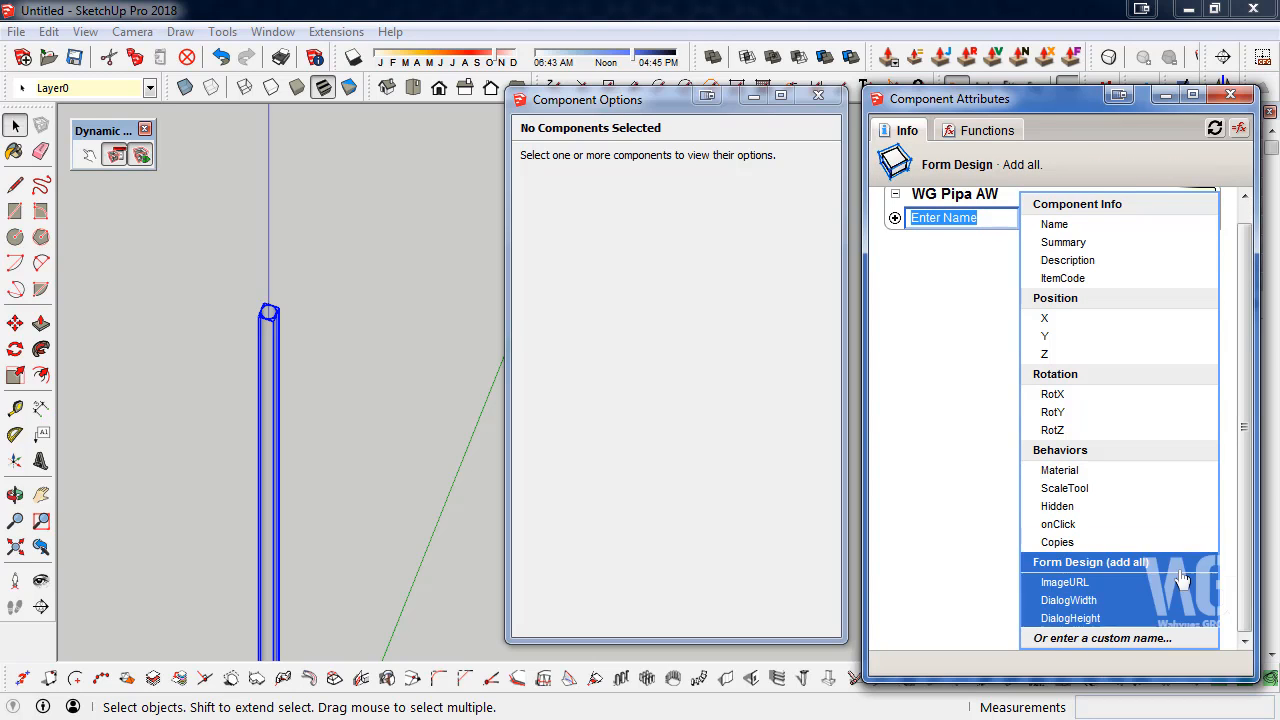
scroll(1182, 580, up, 1)
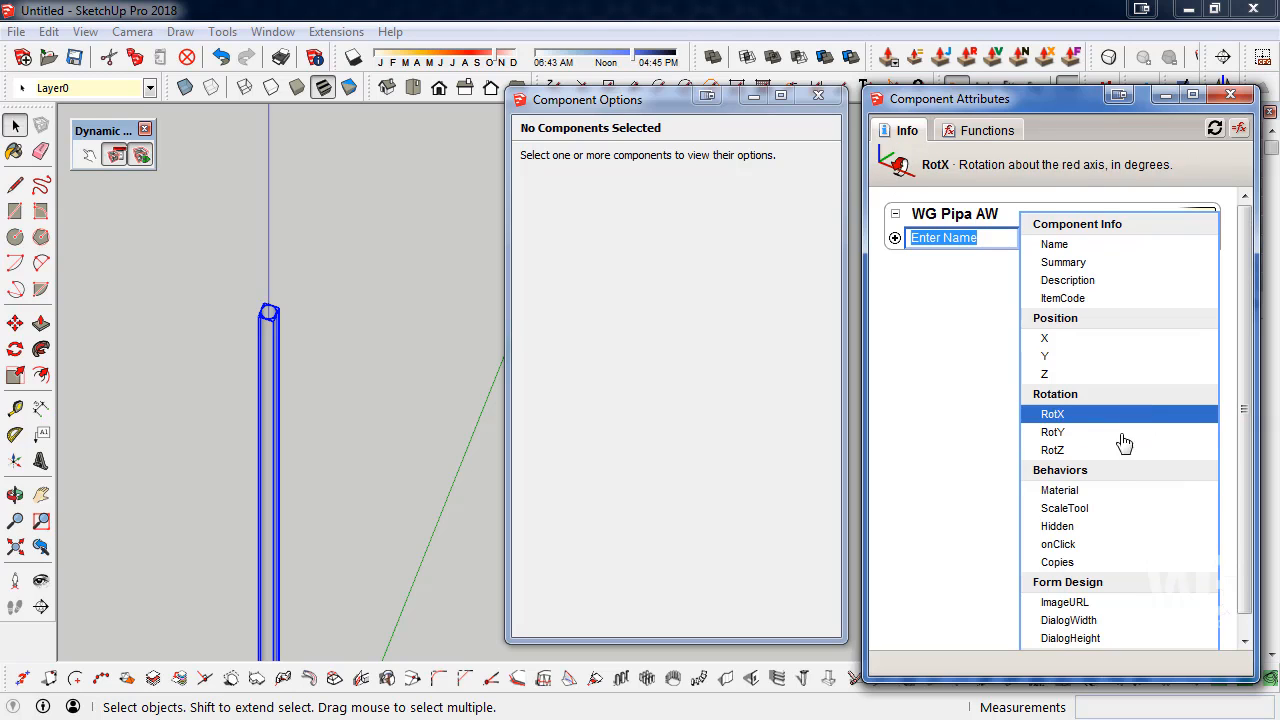
click(964, 336)
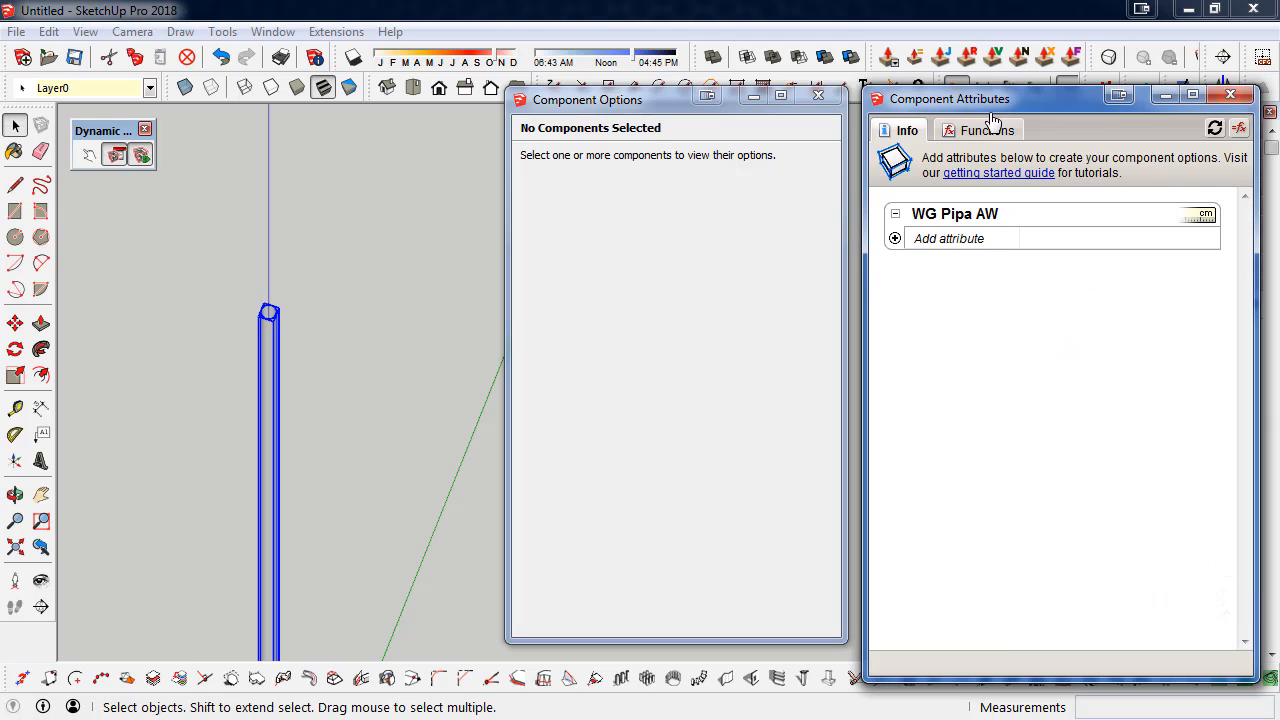
click(988, 130)
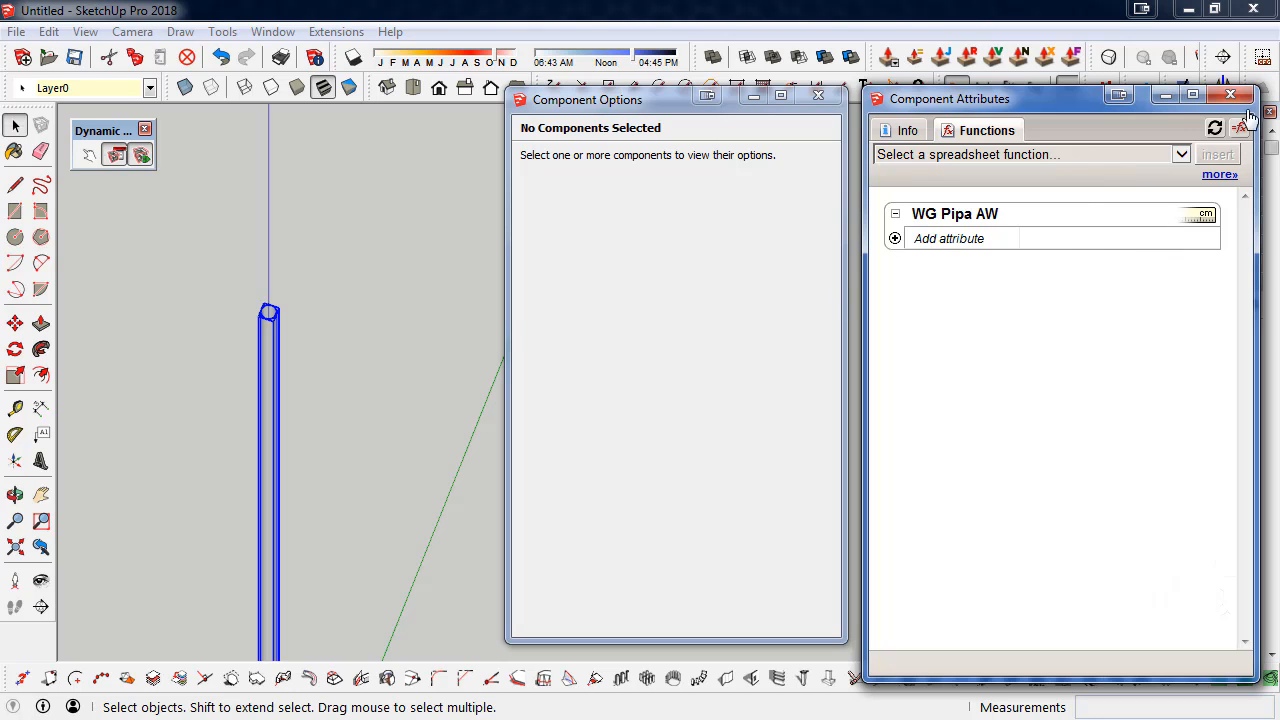
- Close the Component Attributes window and reopen it for the selected WG Pipa AW pipe
click(1230, 94)
click(309, 306)
right_click(268, 360)
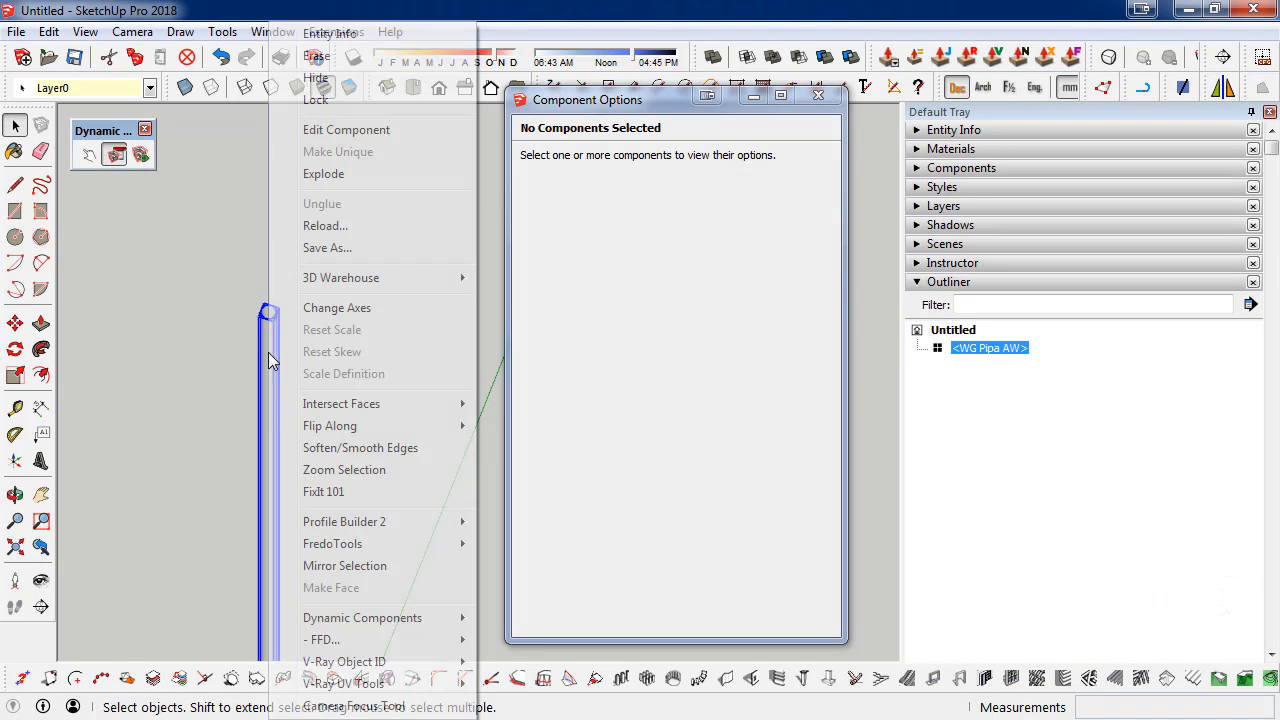
mouse_move(455, 617)
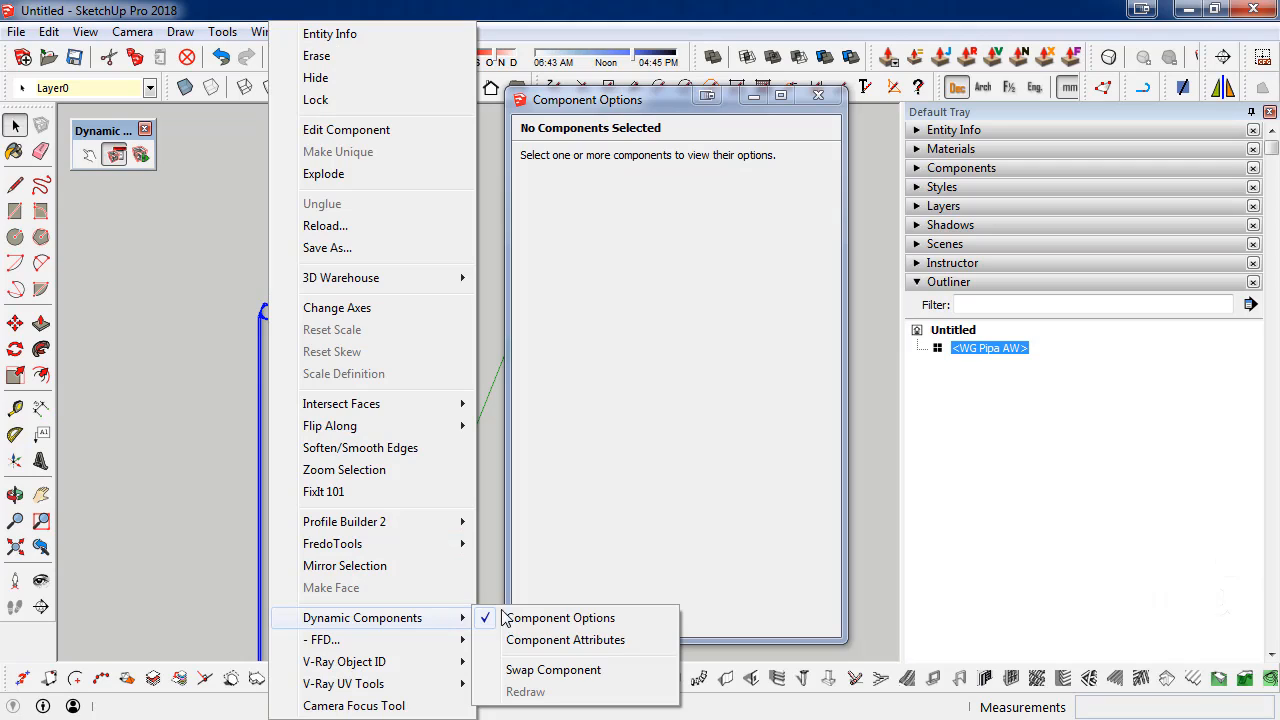
click(585, 640)
- Add the LenX, LenY and LenZ size attributes one by one to the WG Pipa AW component
click(898, 239)
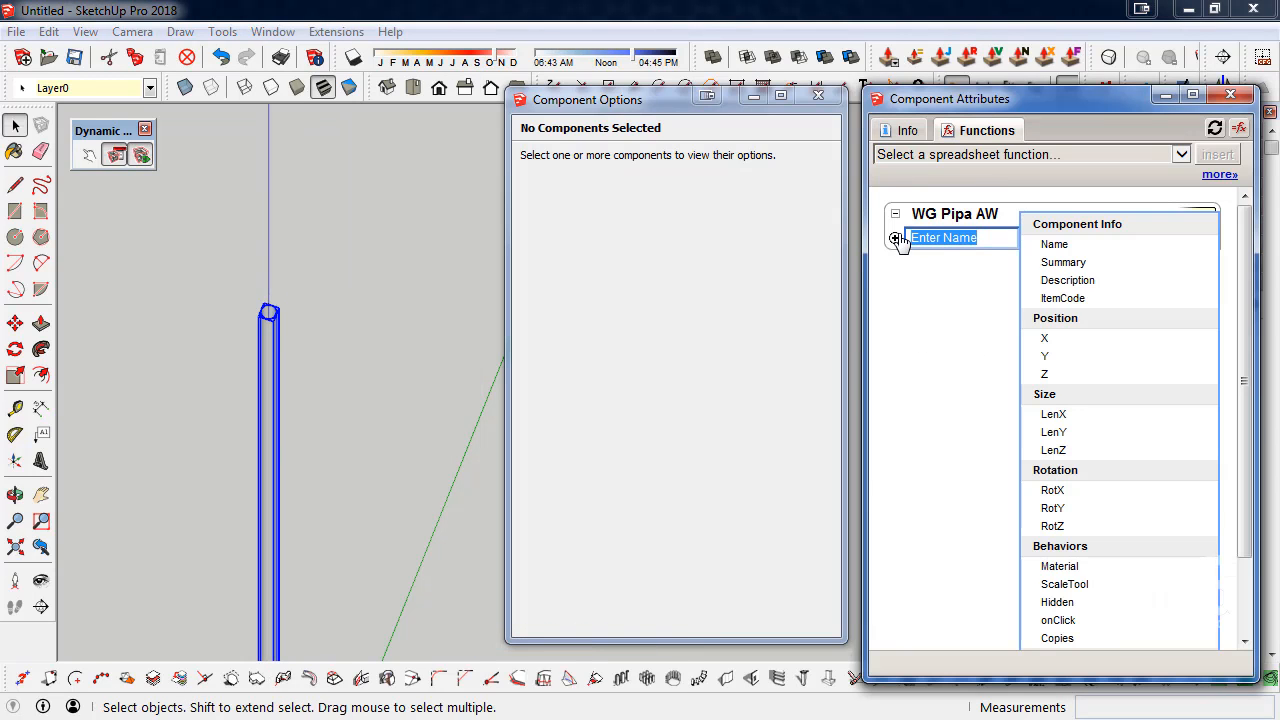
click(1060, 416)
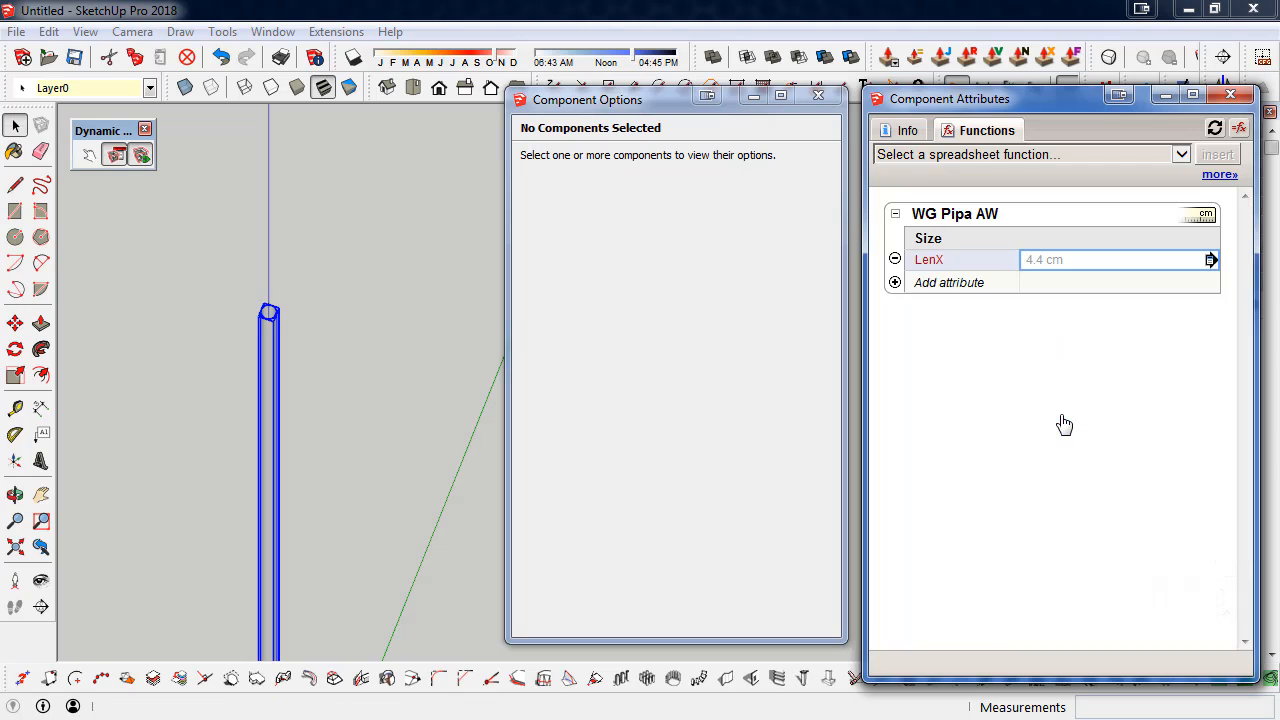
click(906, 284)
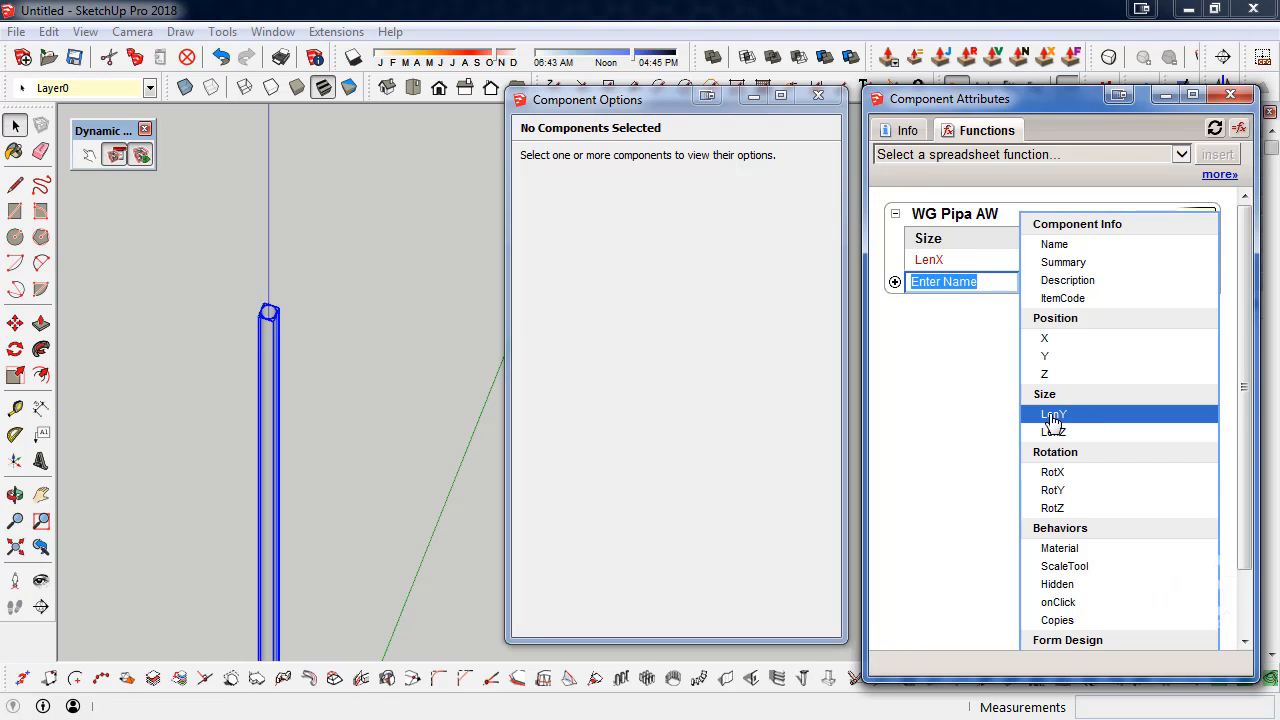
click(1054, 414)
click(907, 310)
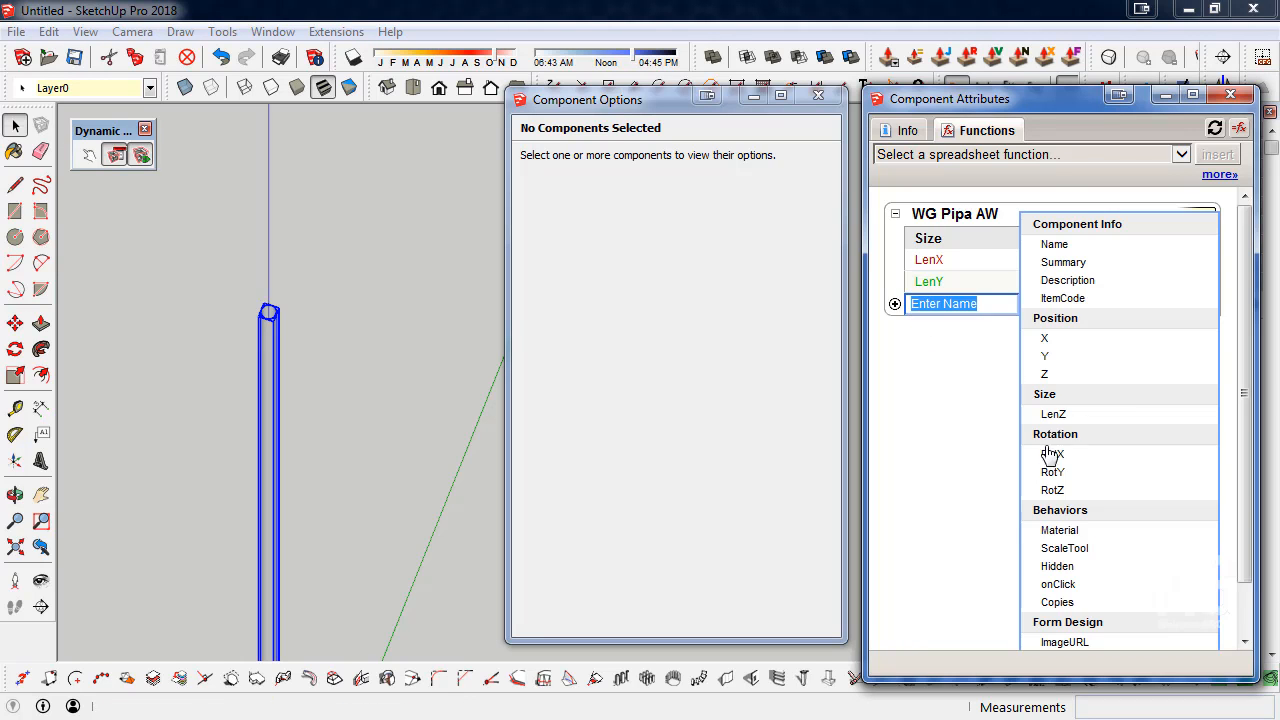
click(1016, 414)
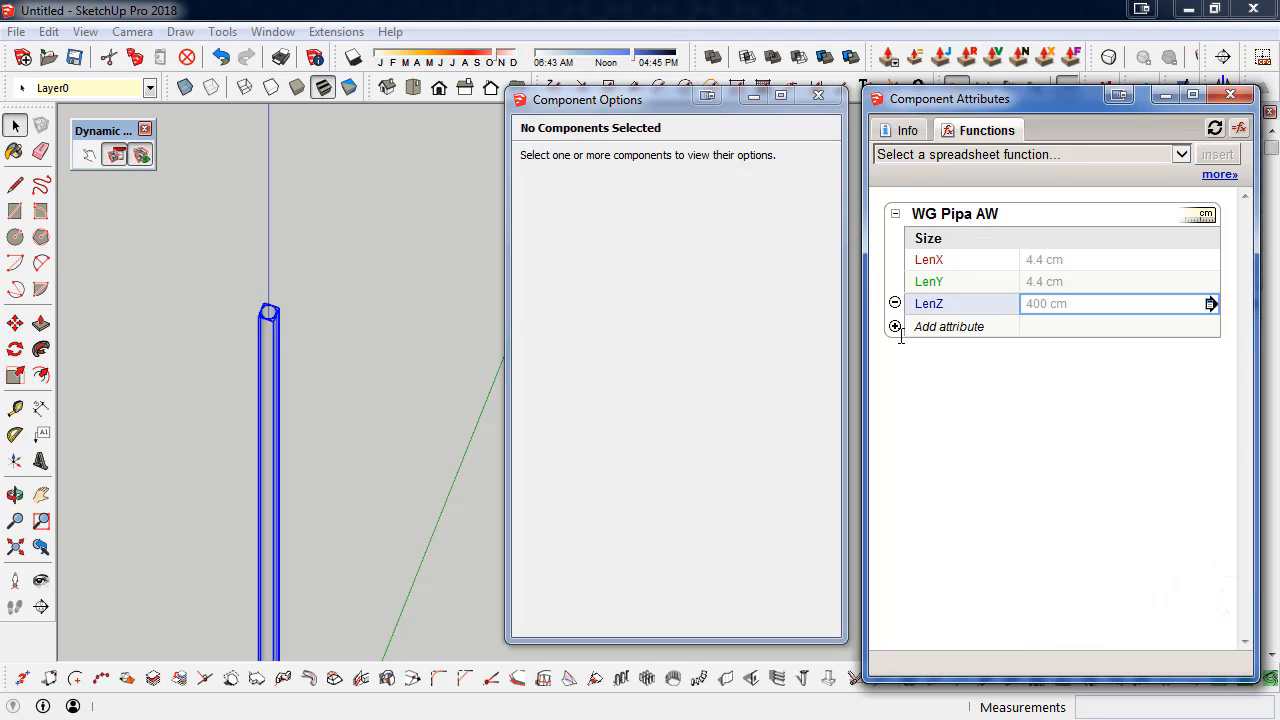
- Set LenX to 14.4 cm and inspect the pipe's top end for the effect along the red axis
click(1085, 263)
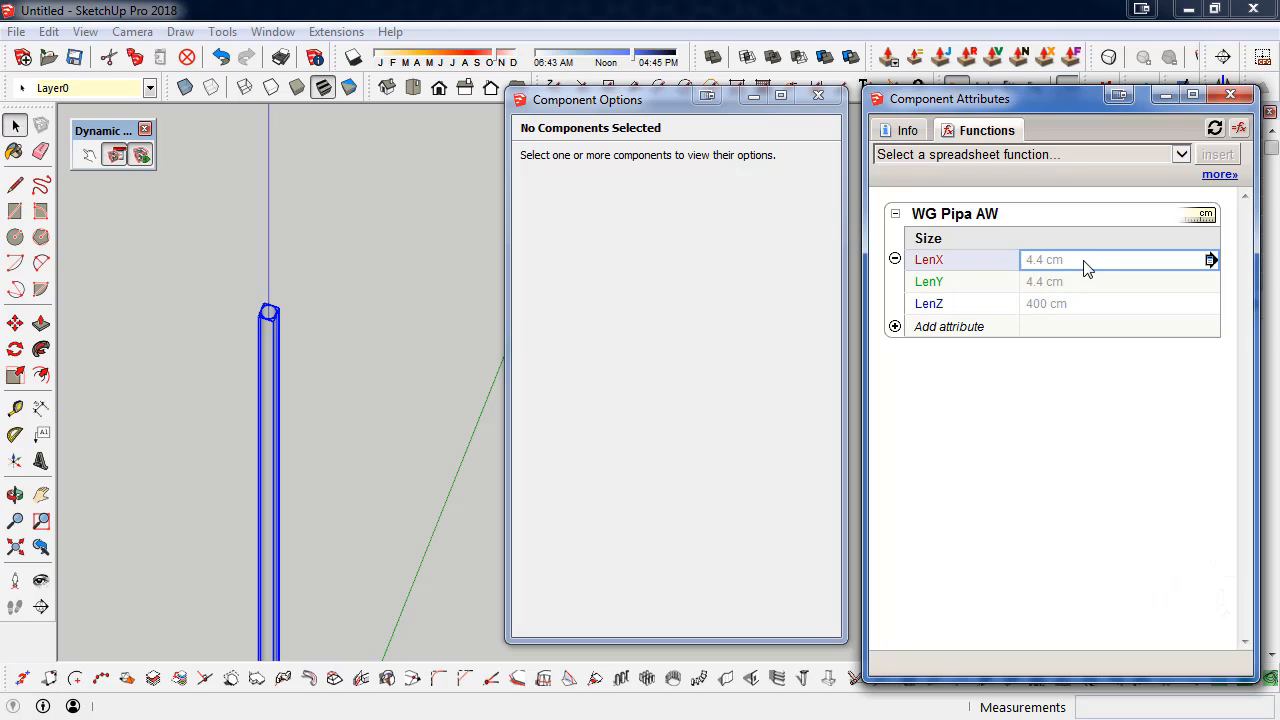
click(1087, 265)
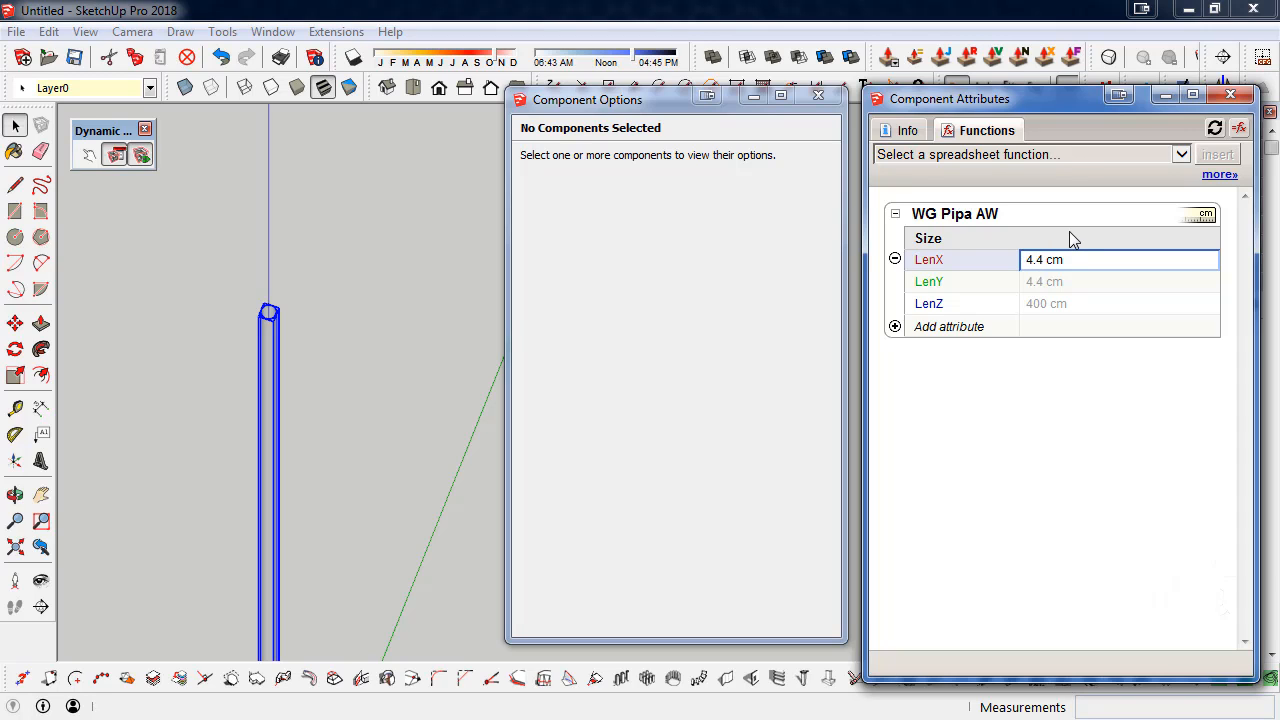
key(Return)
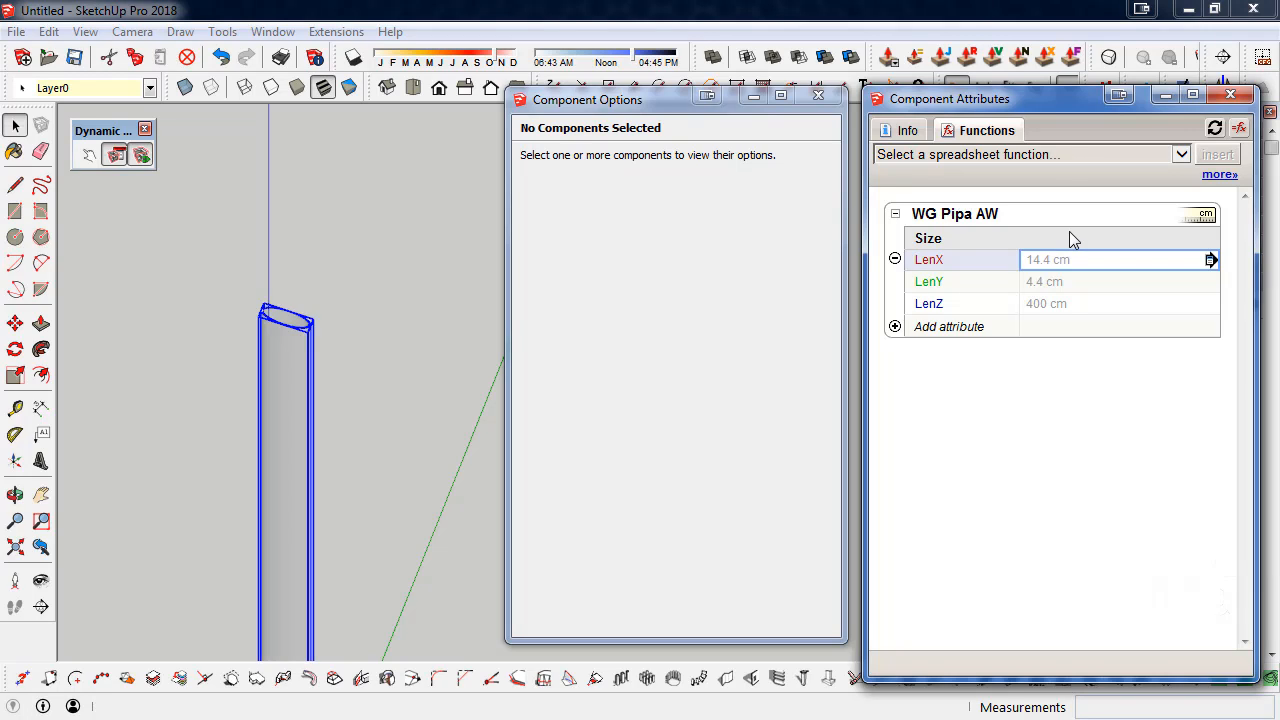
middle_drag(238, 398, 301, 463)
scroll(317, 342, up, 5)
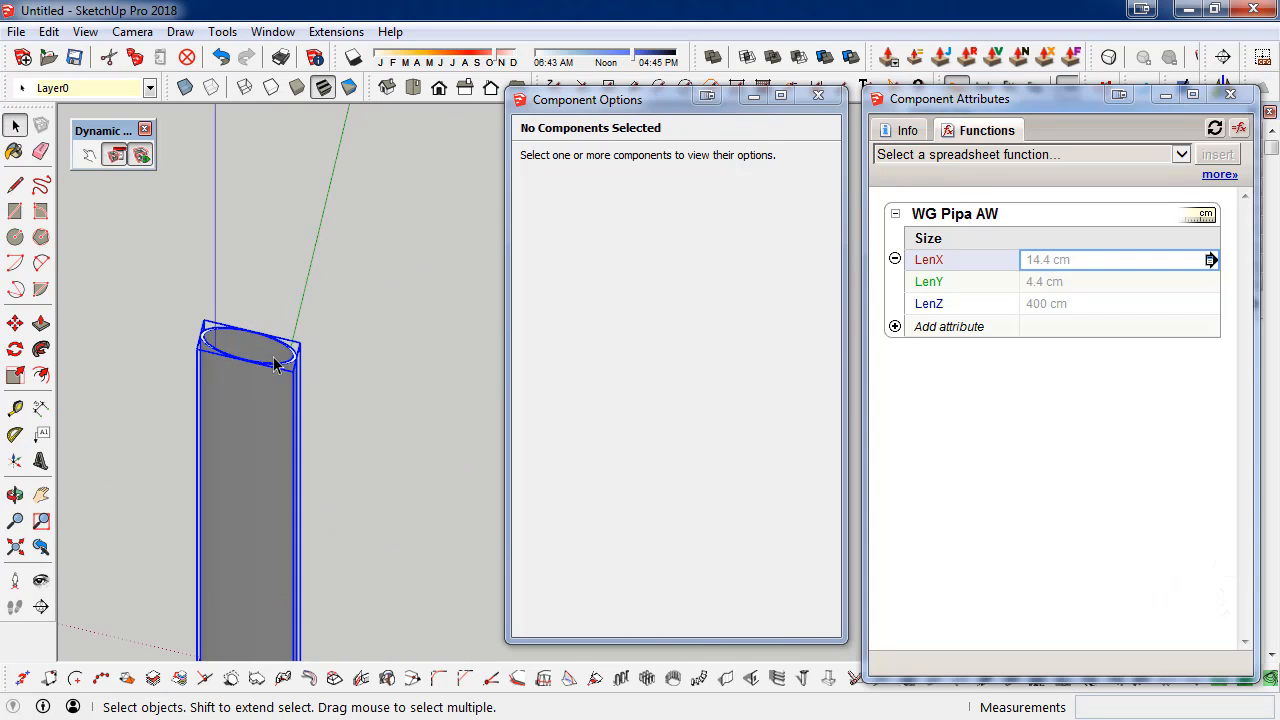
- Set LenX back to 4.4 cm and deselect the pipe
click(1069, 259)
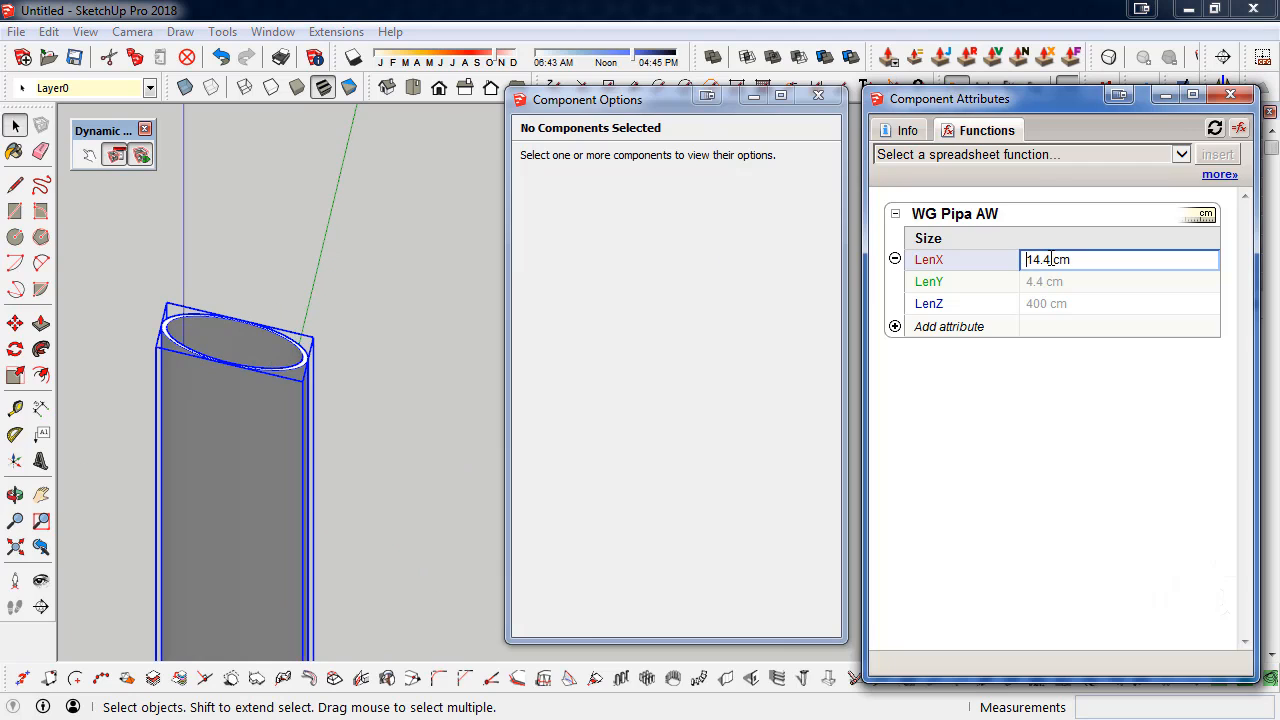
key(Home)
key(Delete)
key(Return)
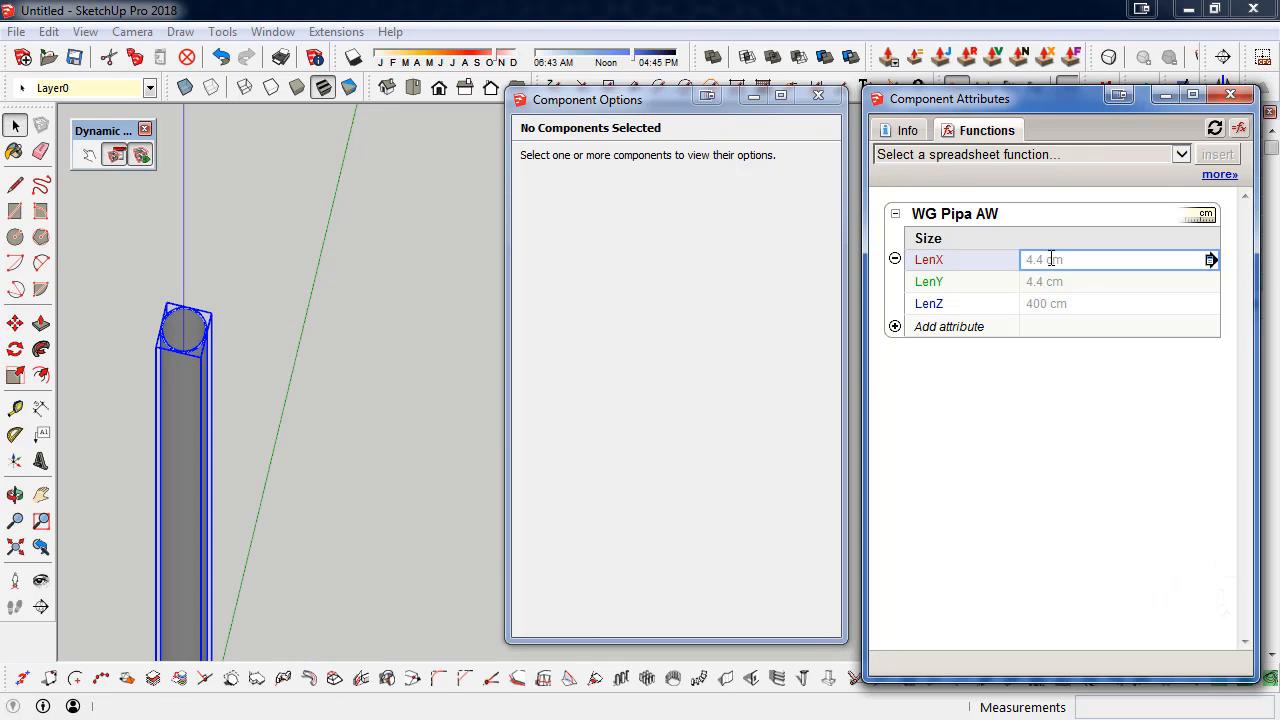
click(273, 369)
mouse_move(273, 369)
middle_down()
mouse_move(260, 443)
mouse_move(289, 382)
middle_up()
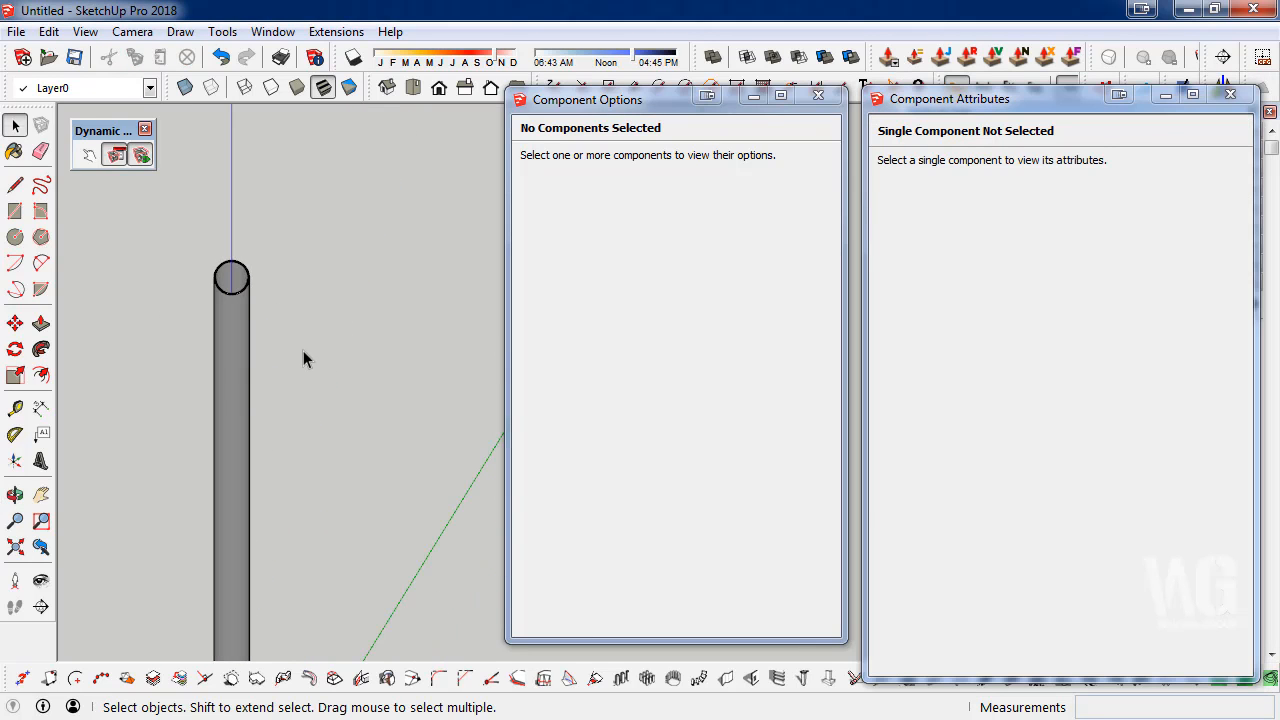
- Select the pipe and set LenY to 14.4 cm to test its effect along the green axis
click(216, 348)
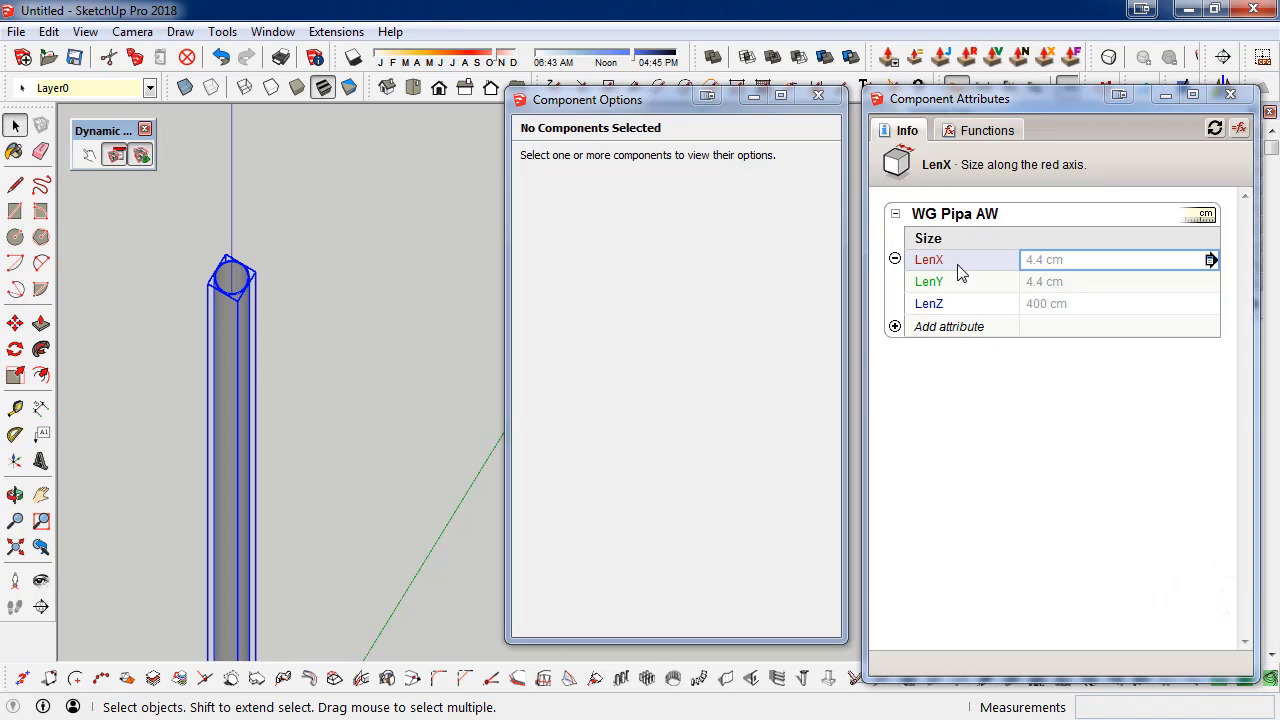
click(1048, 283)
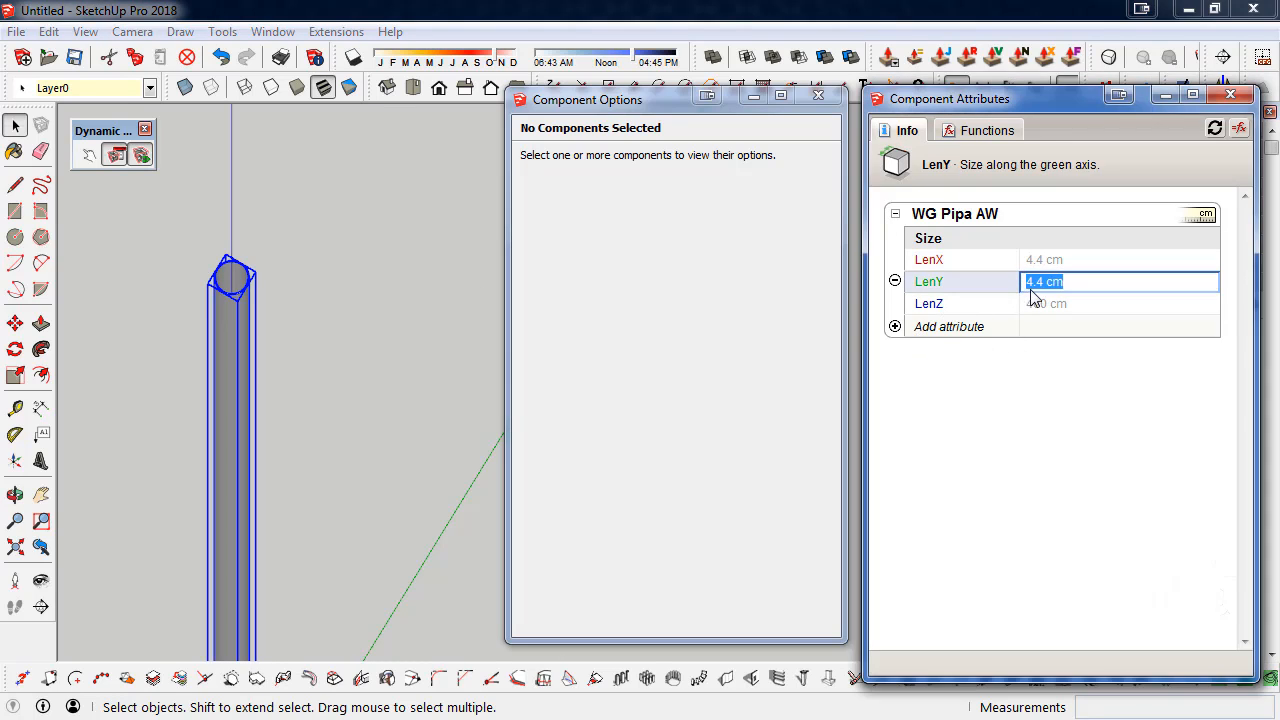
click(1044, 283)
text(1)
key(Return)
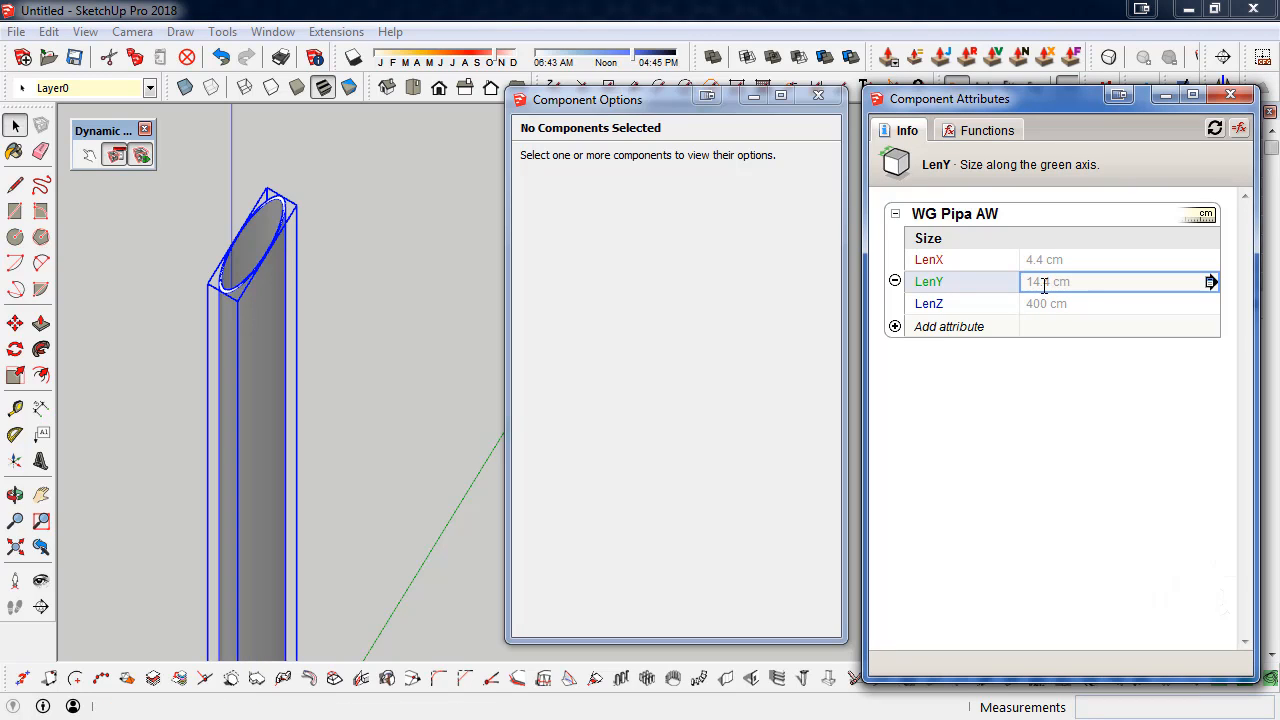
- Set the LenY attribute back to 4.4 cm
click(1044, 284)
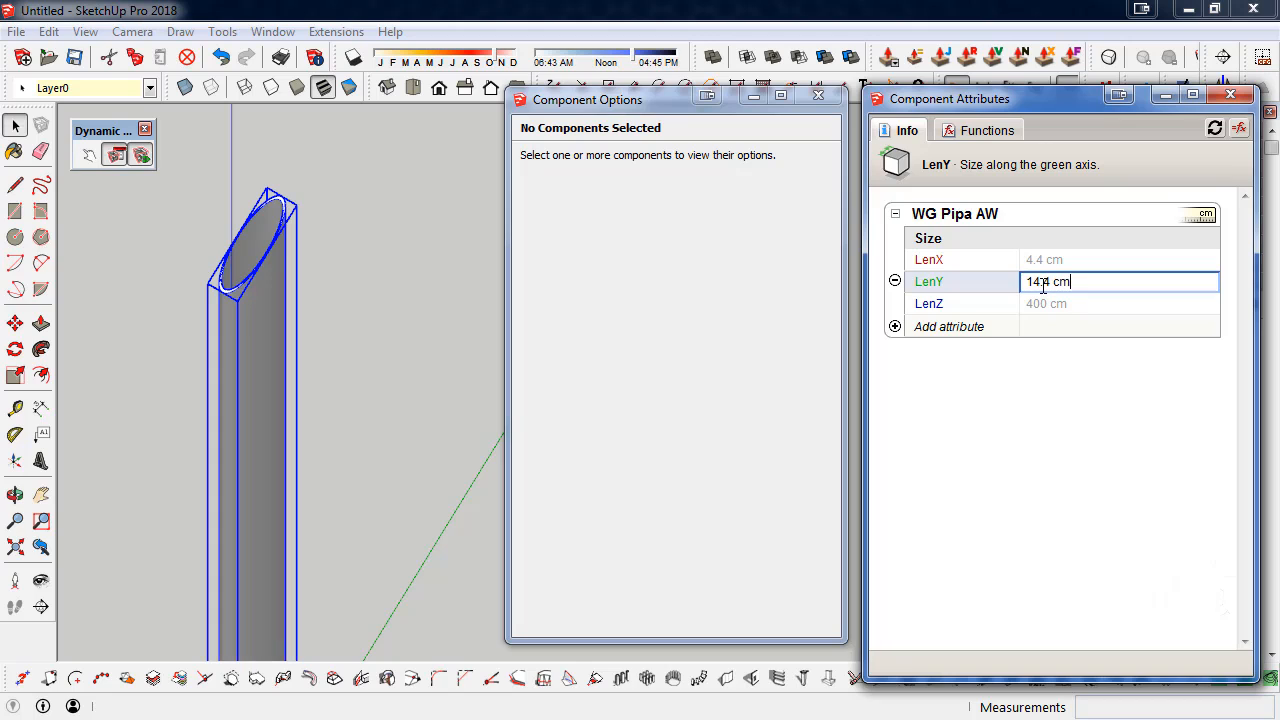
key(Home)
key(Delete)
key(Return)
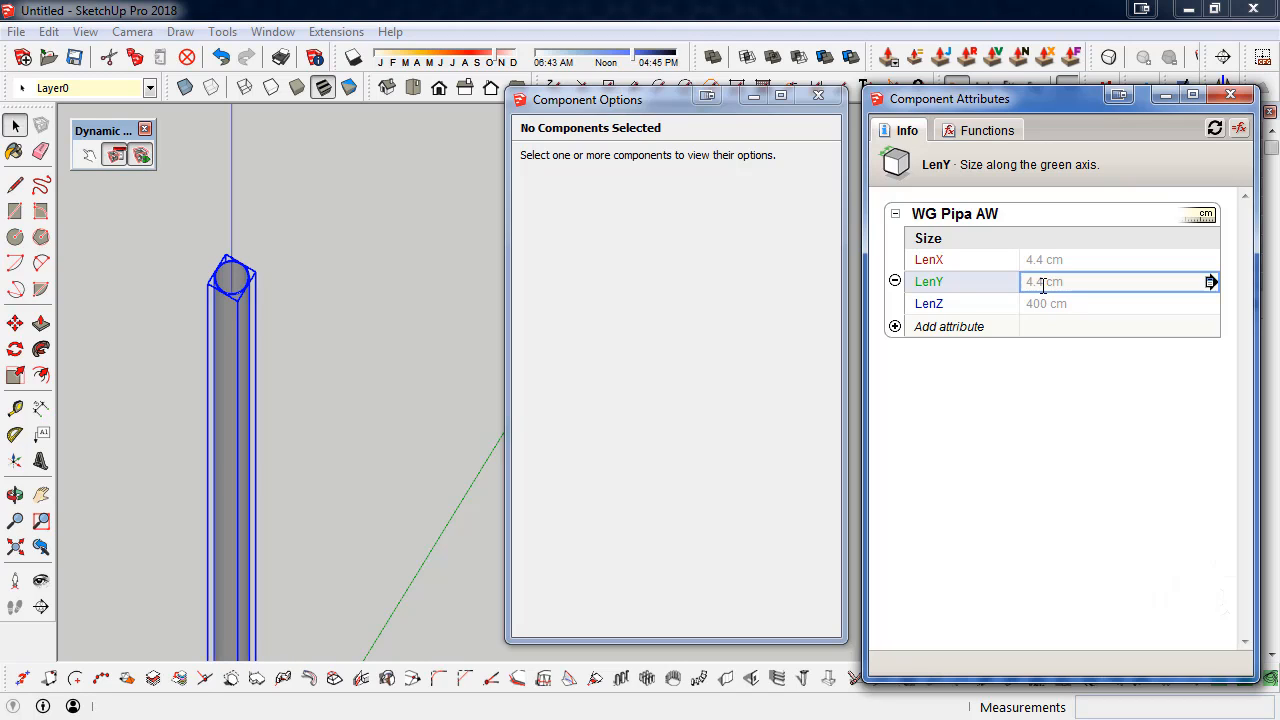
- Add the onClick behavior attribute to WG Pipa AW, try the Interact tool, and select the pipe again
click(906, 336)
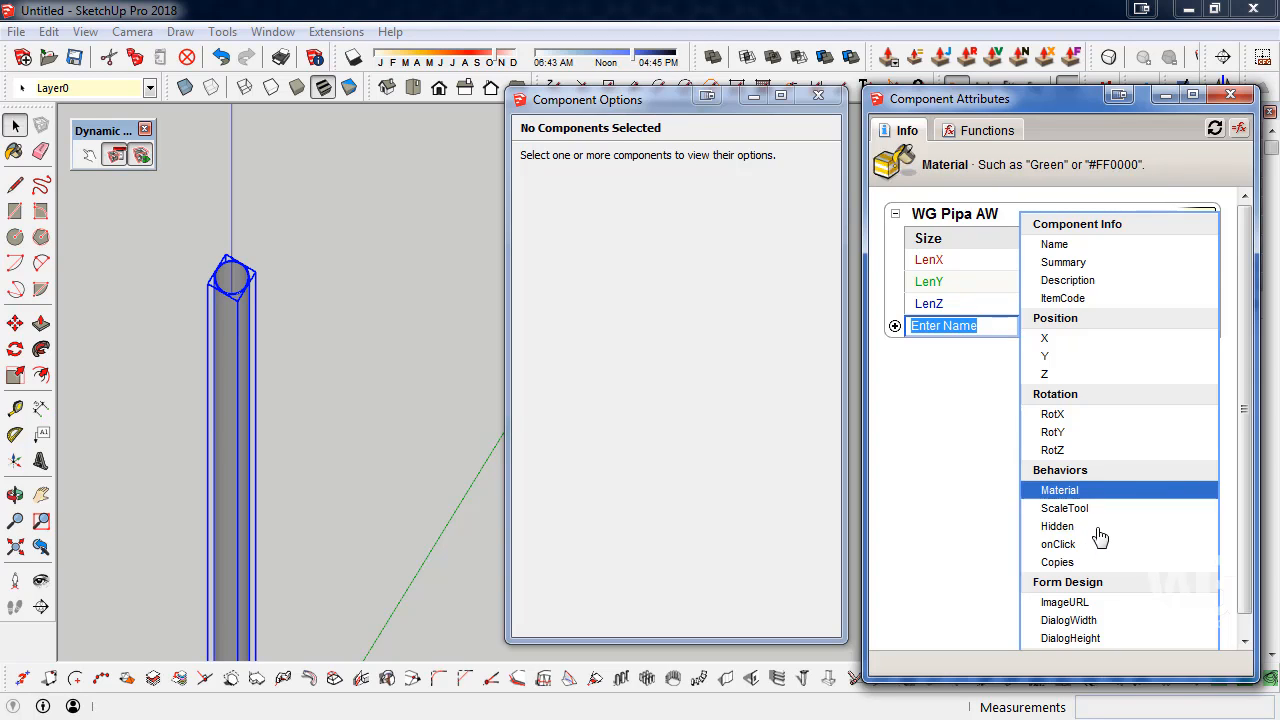
click(1058, 544)
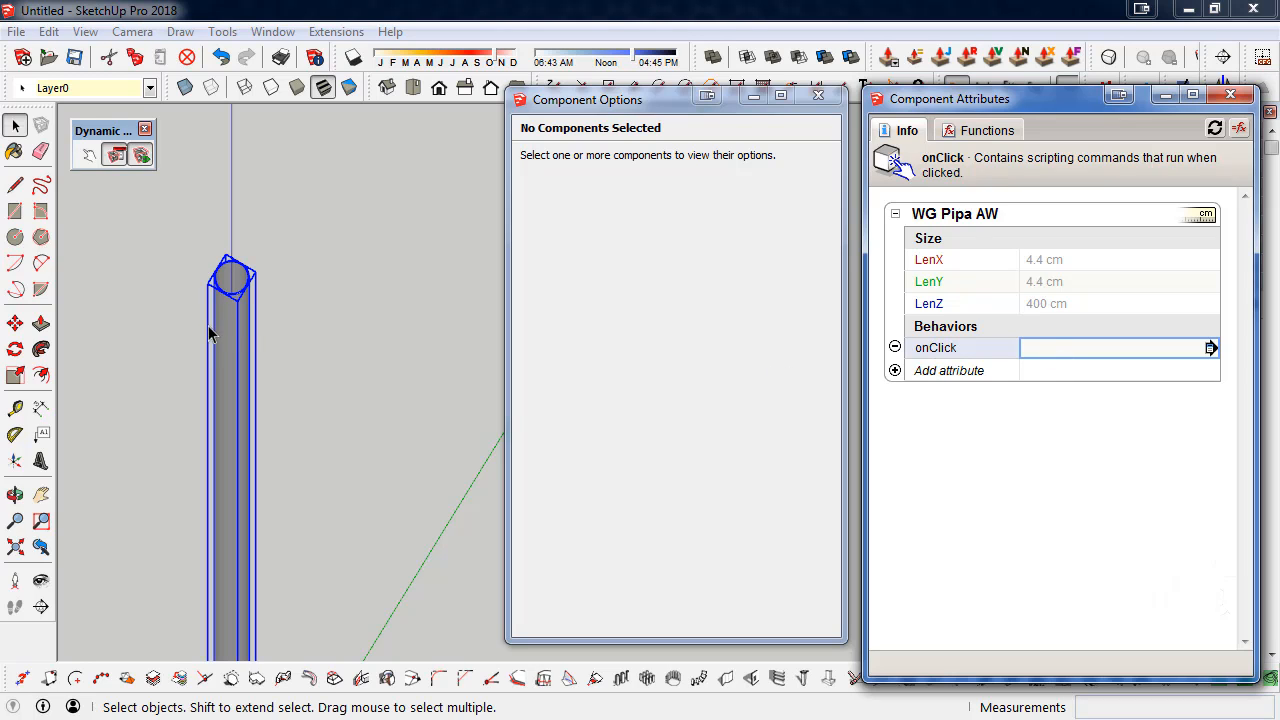
click(142, 264)
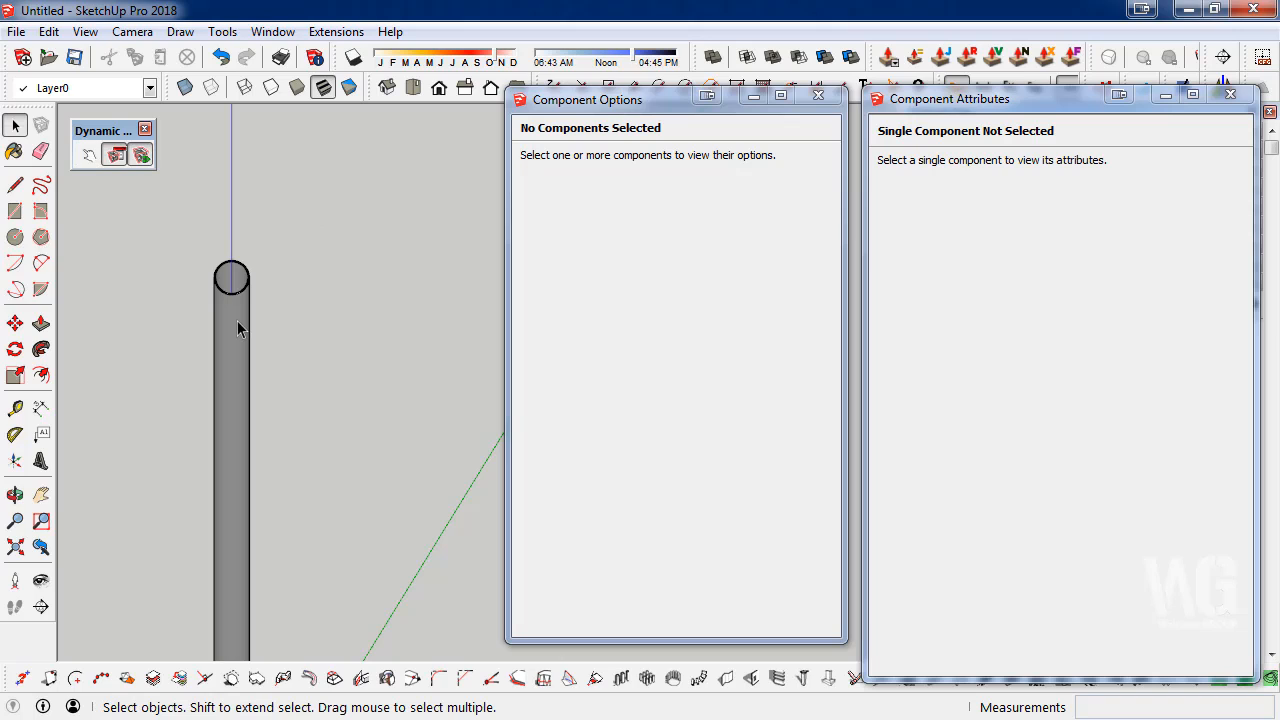
click(89, 155)
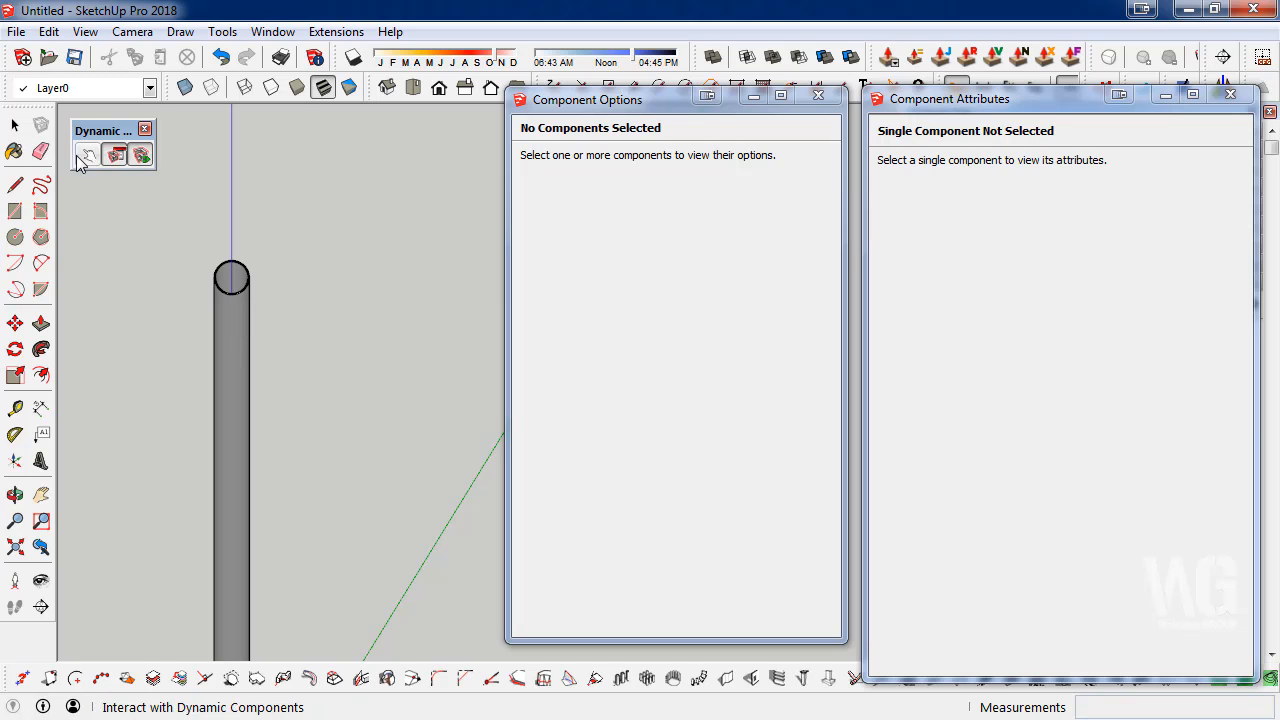
click(16, 126)
click(241, 325)
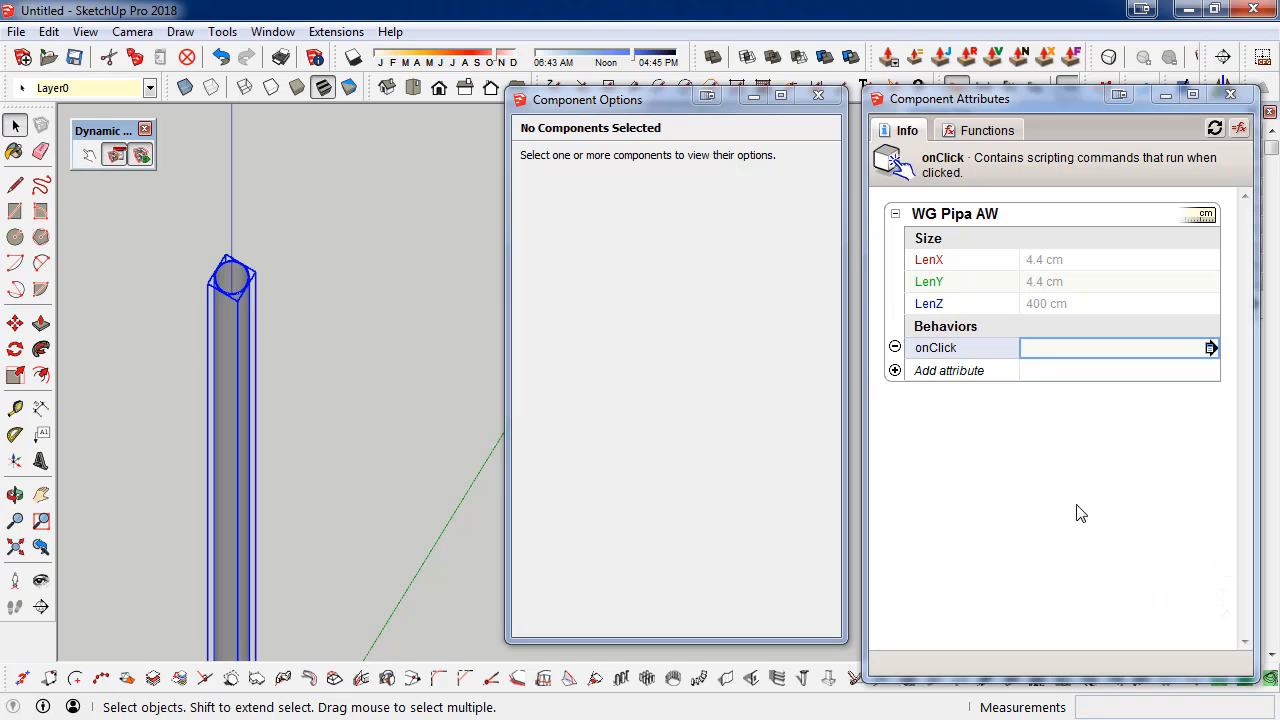
- Check the outer diameter column in the AW pipe size table and add a custom attribute named OD to WG Pipa AW
click(906, 374)
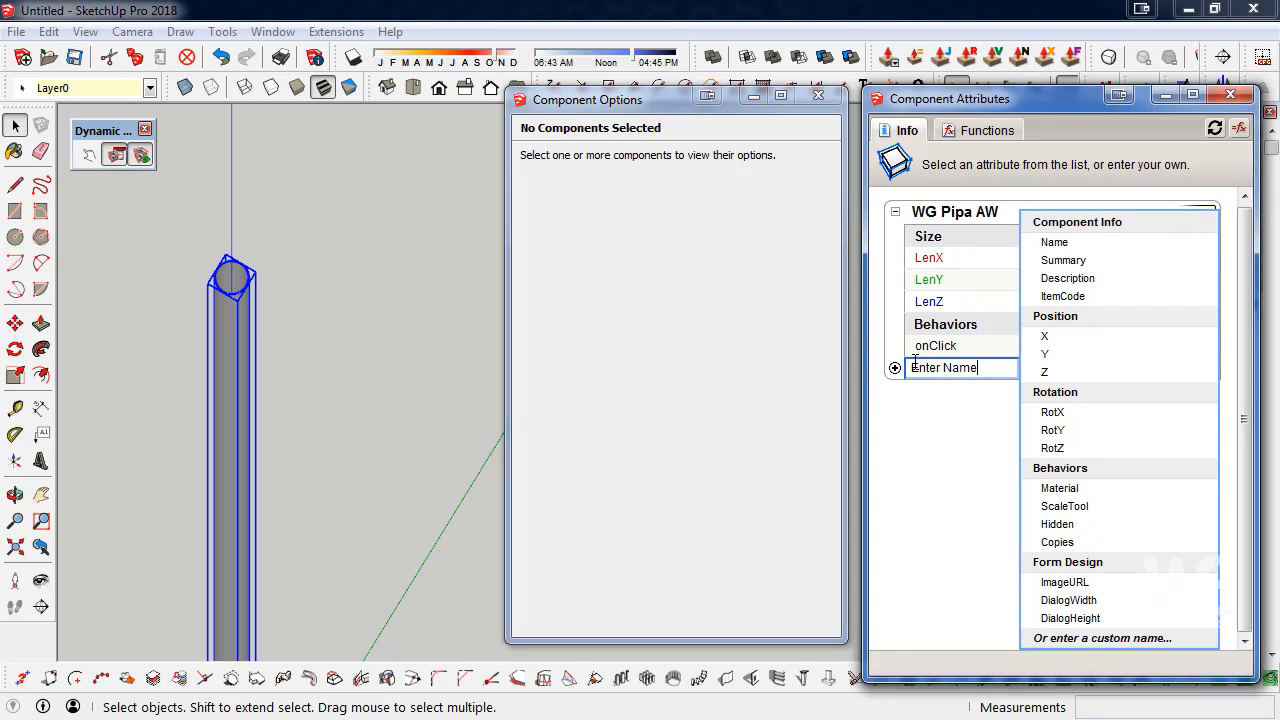
drag(0, 235, 590, 237)
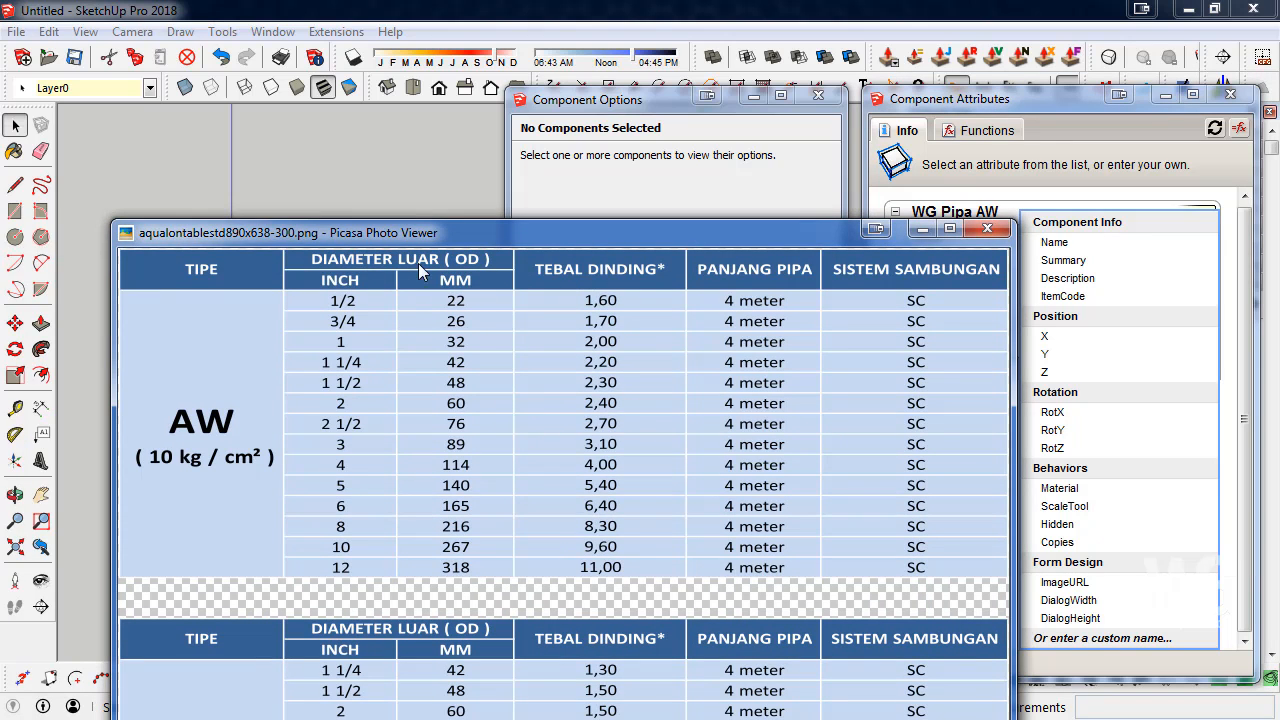
drag(619, 238, 0, 238)
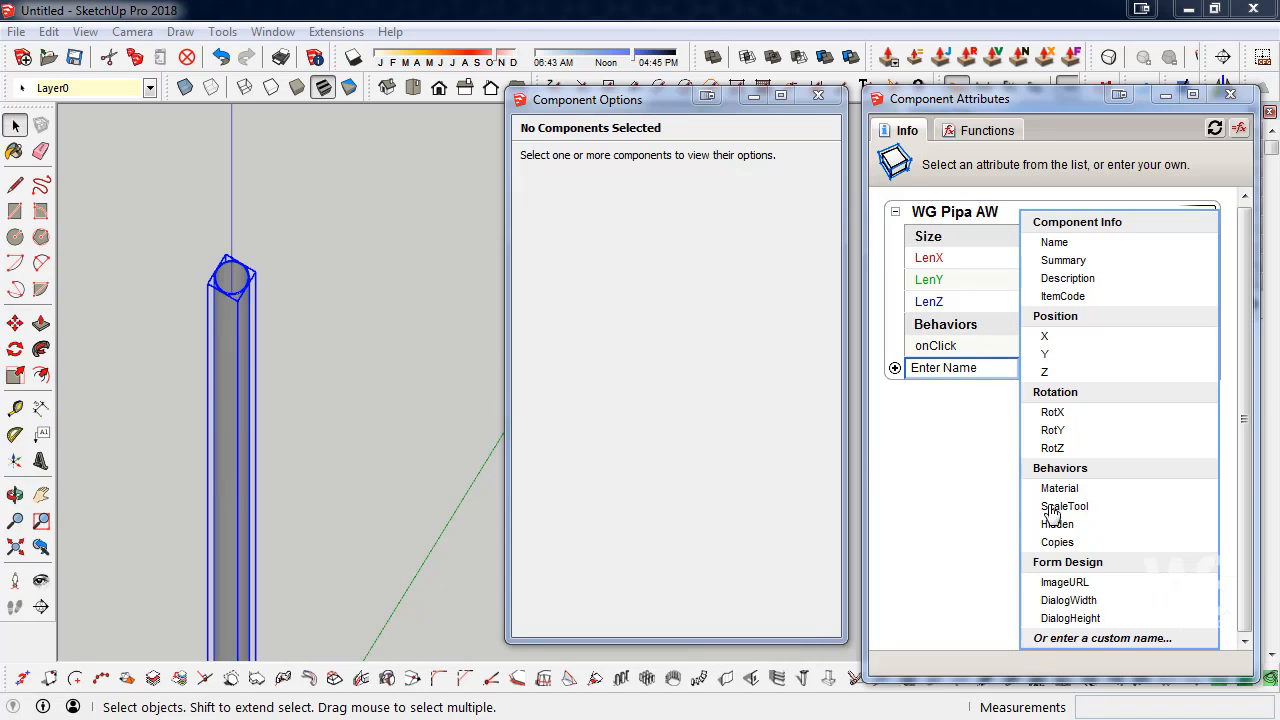
click(993, 371)
drag(1008, 366, 853, 371)
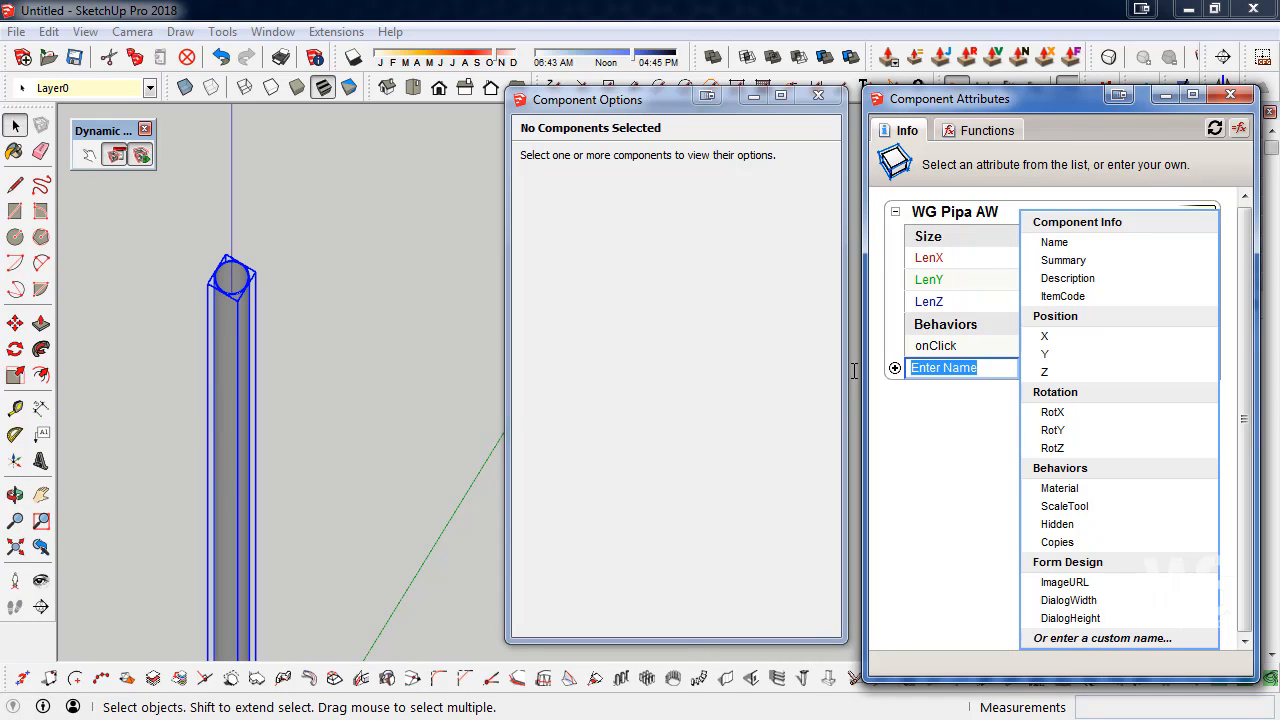
text(OD)
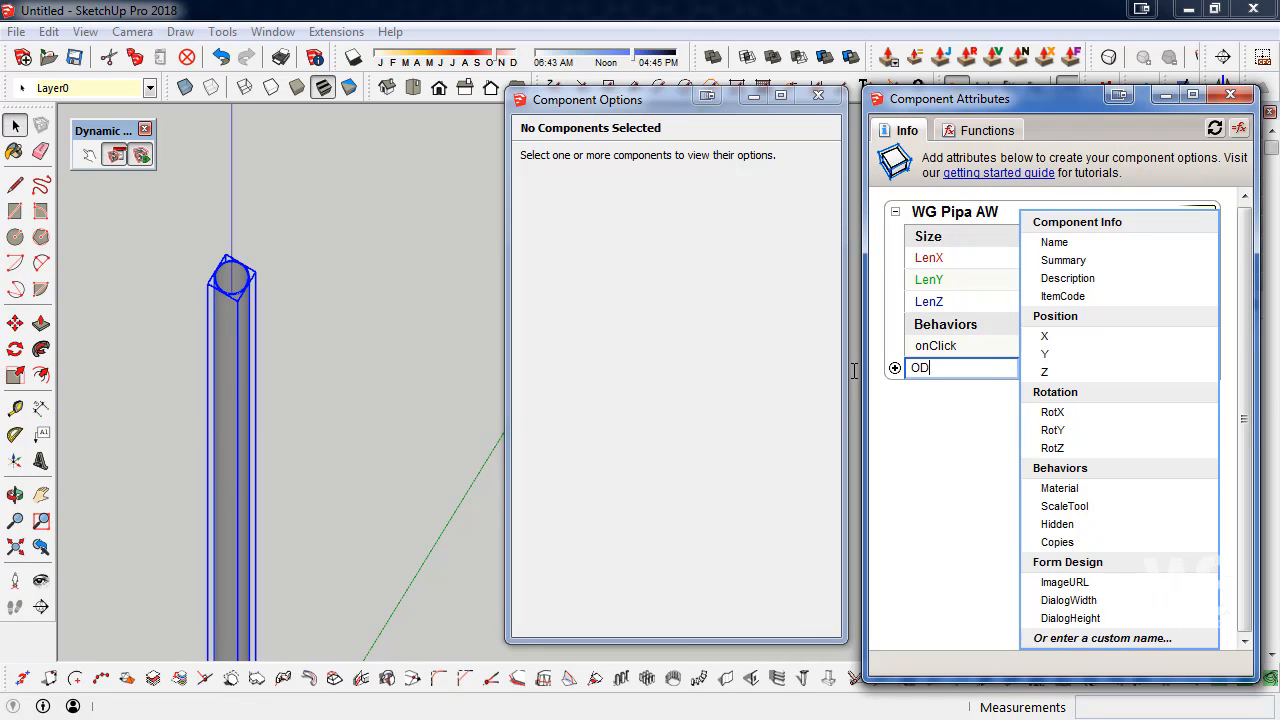
key(Return)
- Add a second custom attribute named TD to WG Pipa AW
click(895, 414)
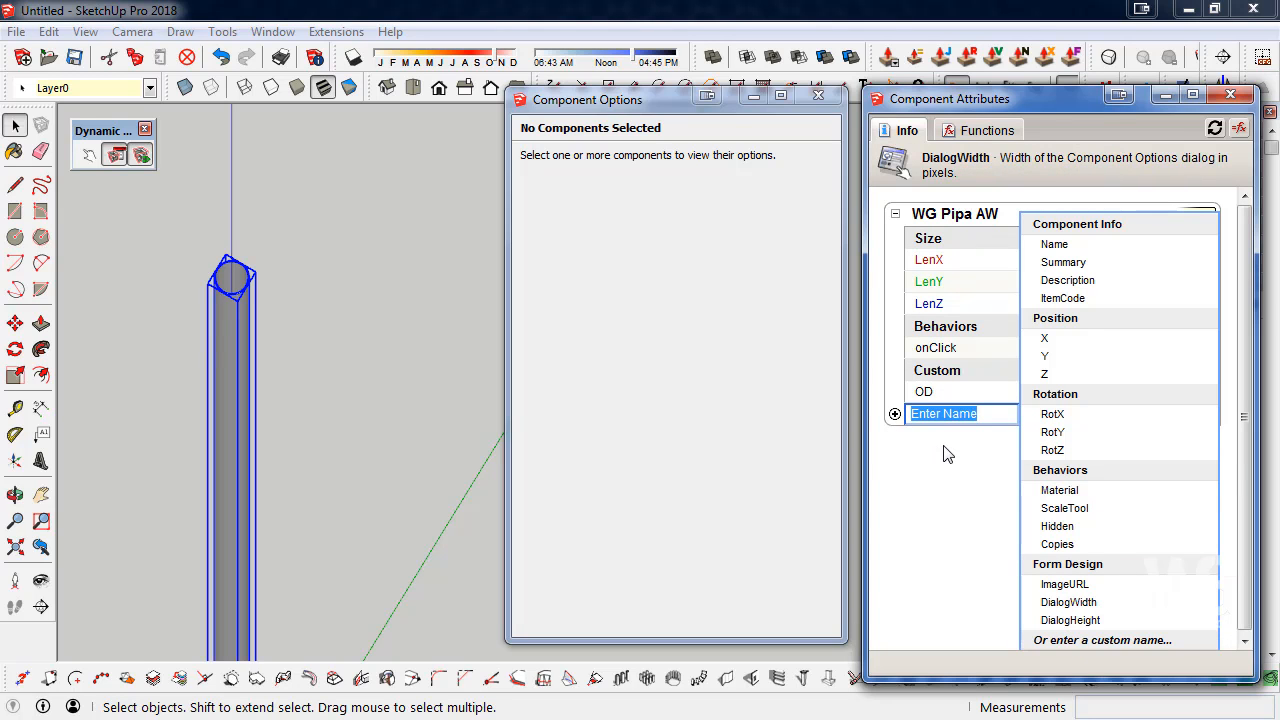
text(TD)
key(Return)
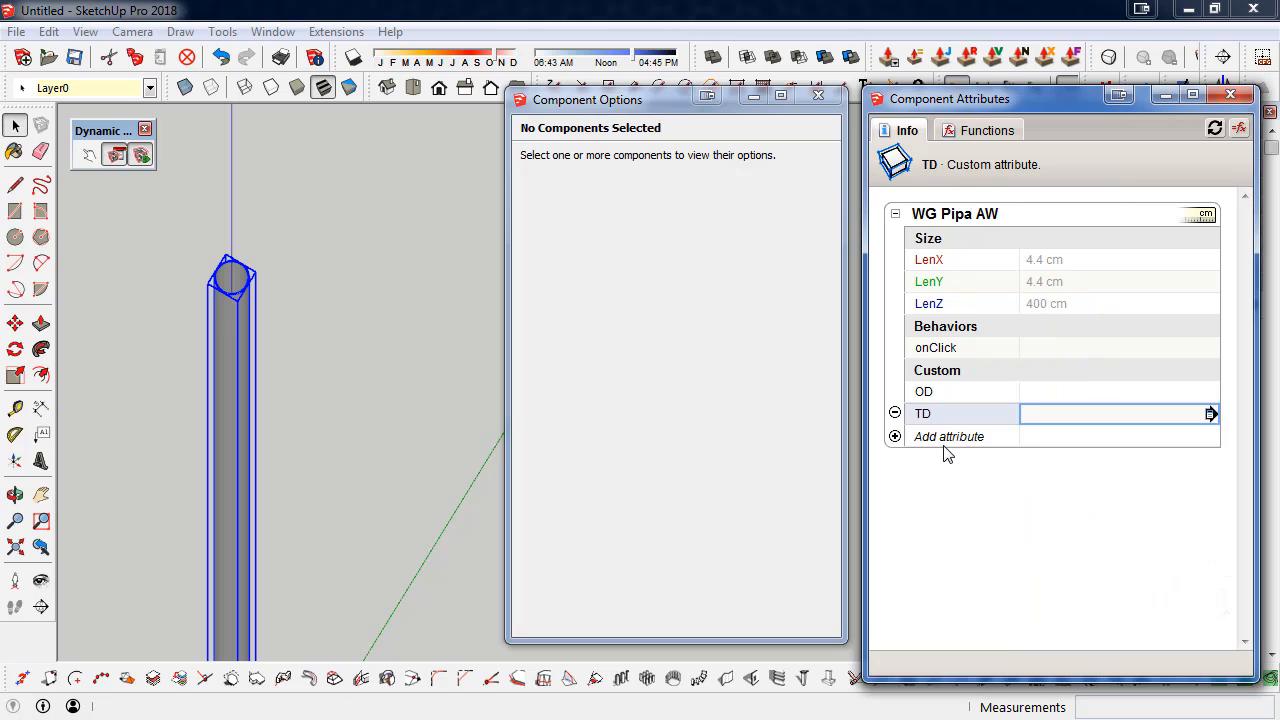
- Set the OD attribute to 22 and the TD attribute to the formula =OD/22, and recheck the TD formula
click(1052, 394)
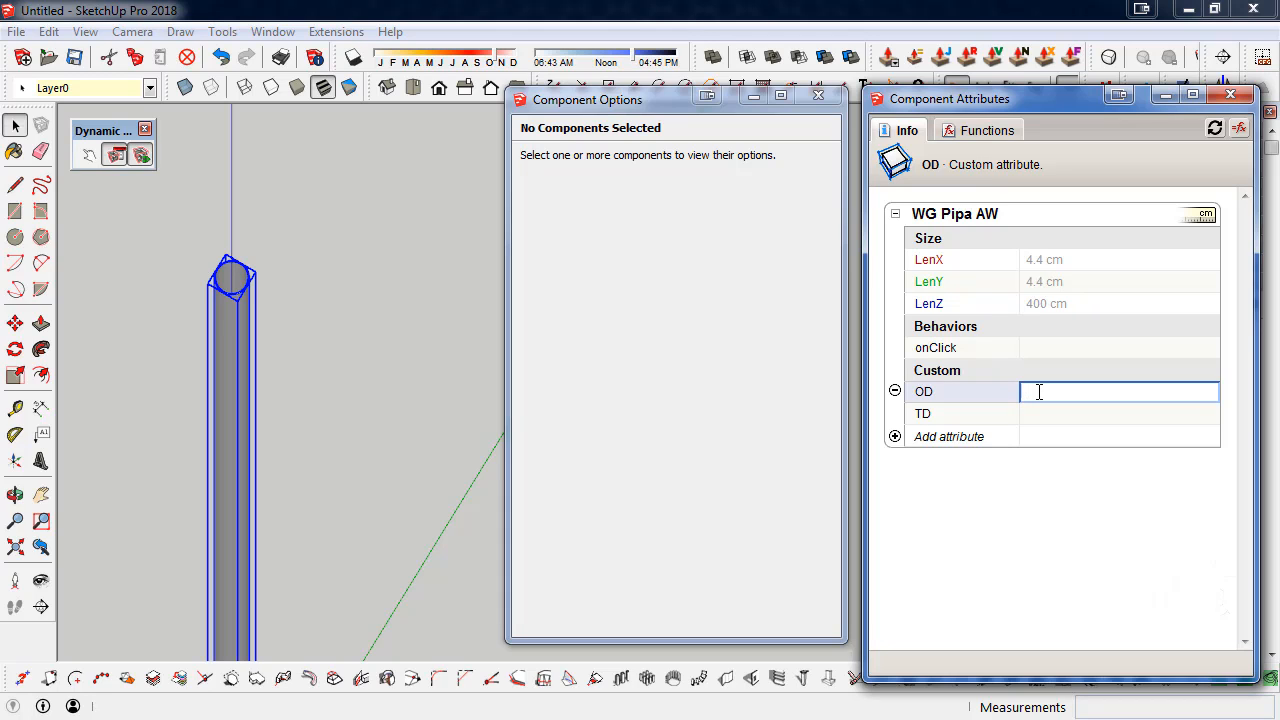
key(Return)
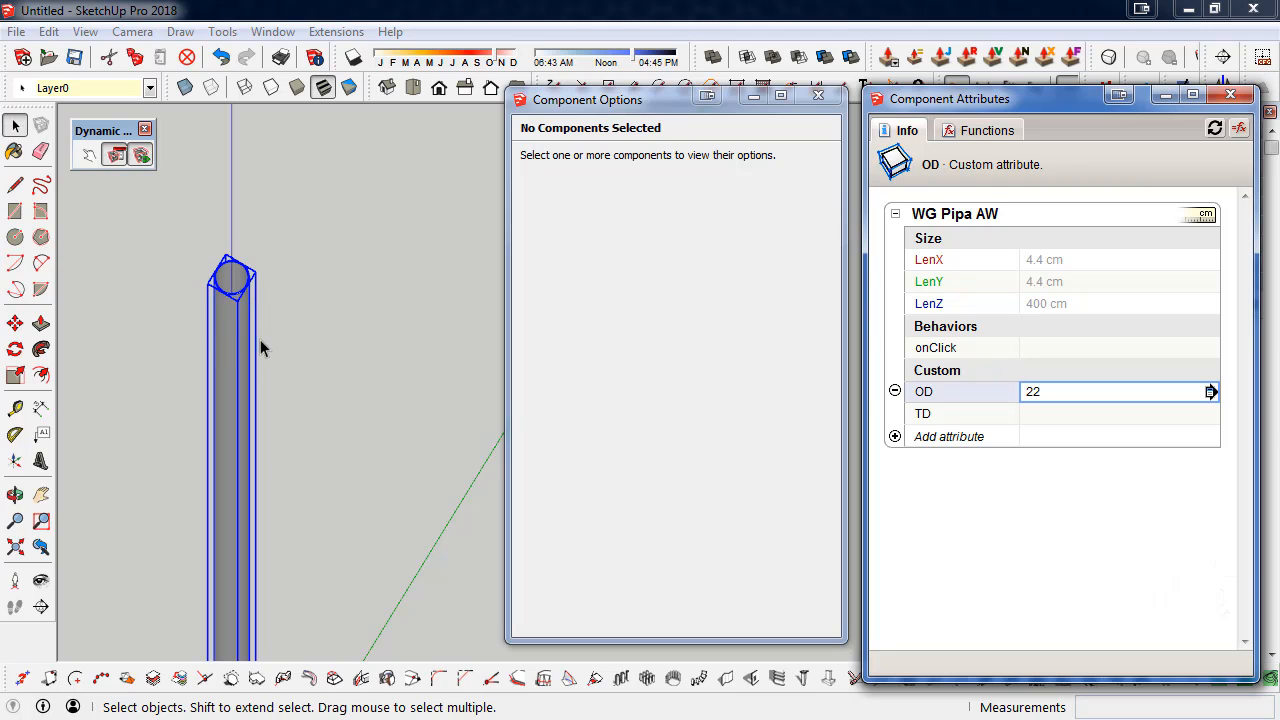
click(1052, 414)
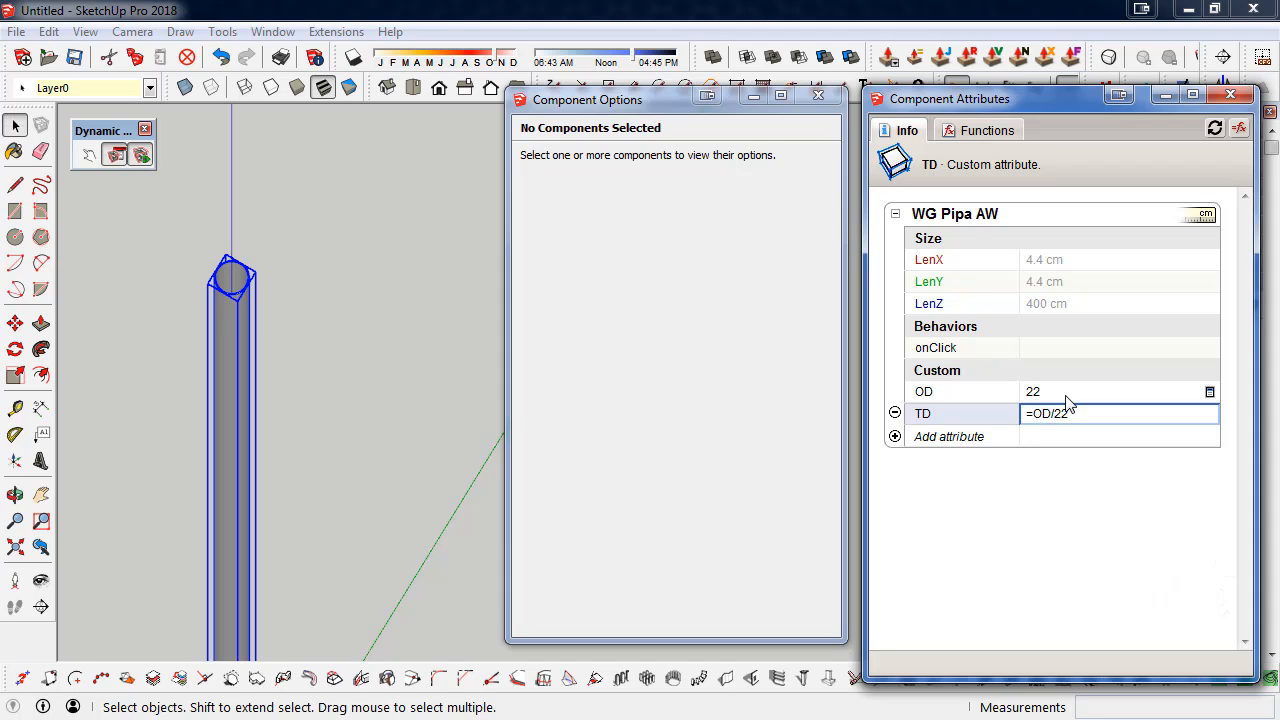
key(Return)
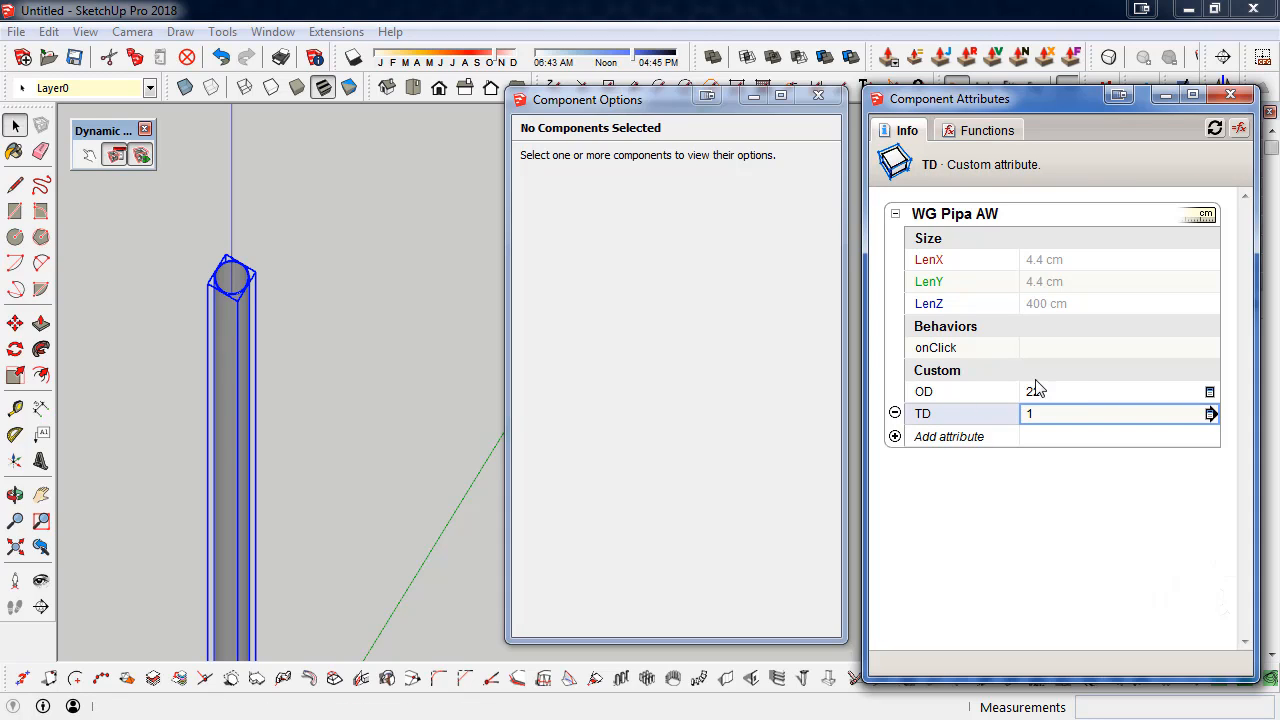
click(1075, 415)
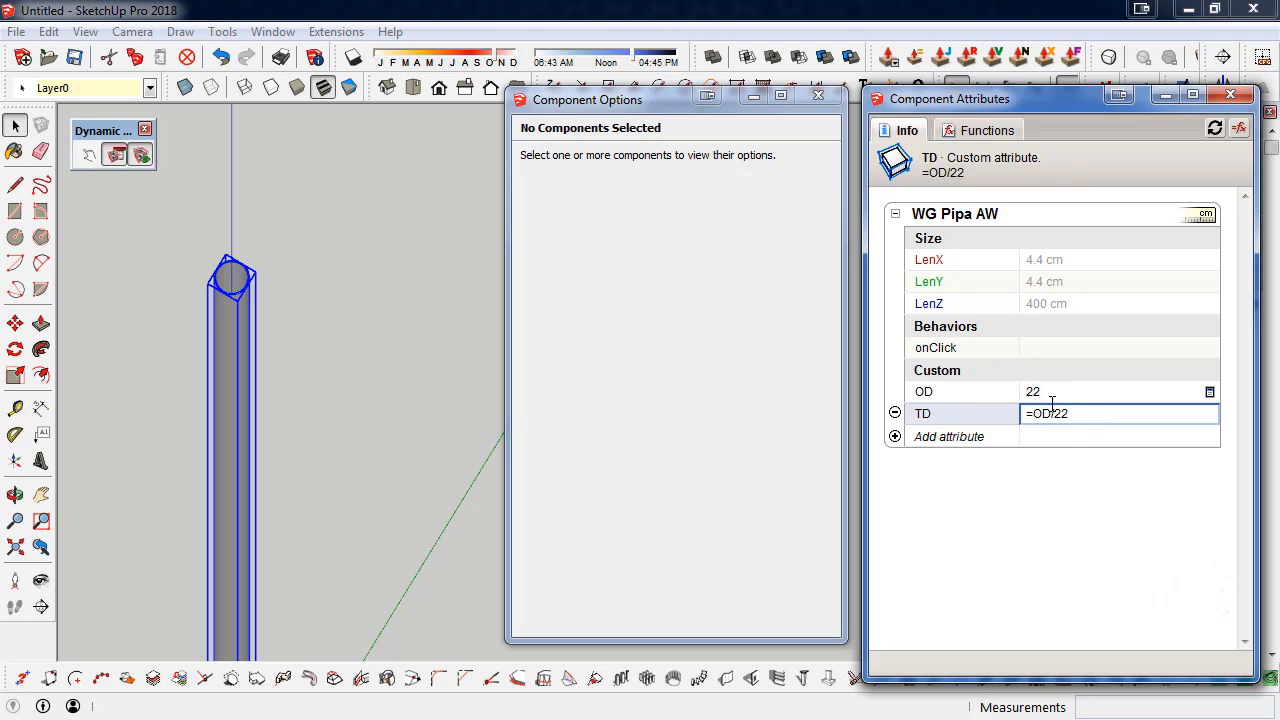
click(1018, 478)
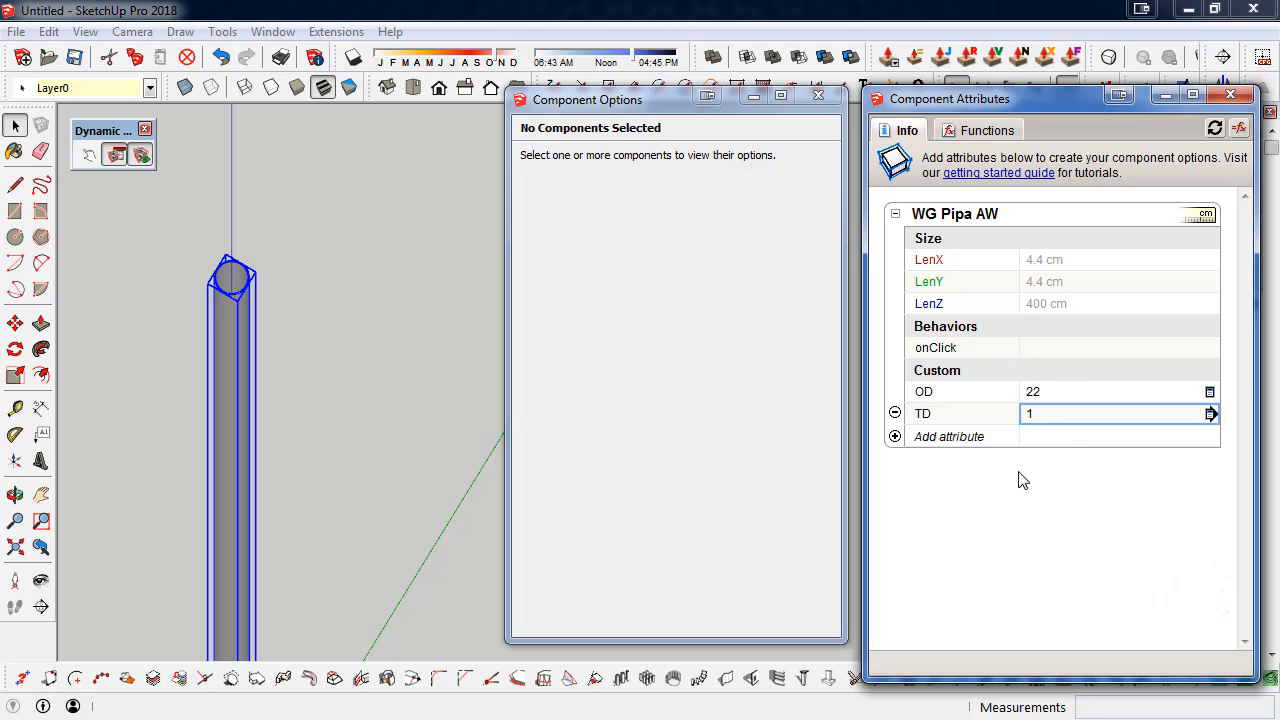
click(1055, 414)
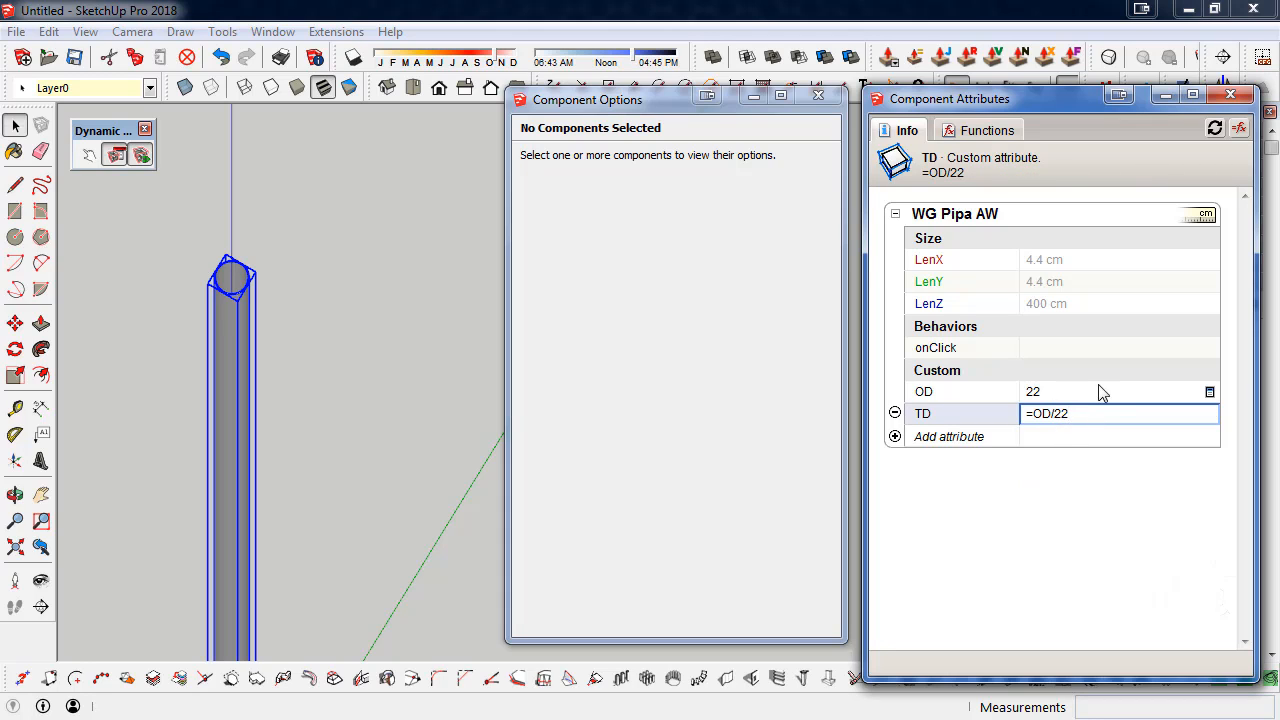
click(1052, 502)
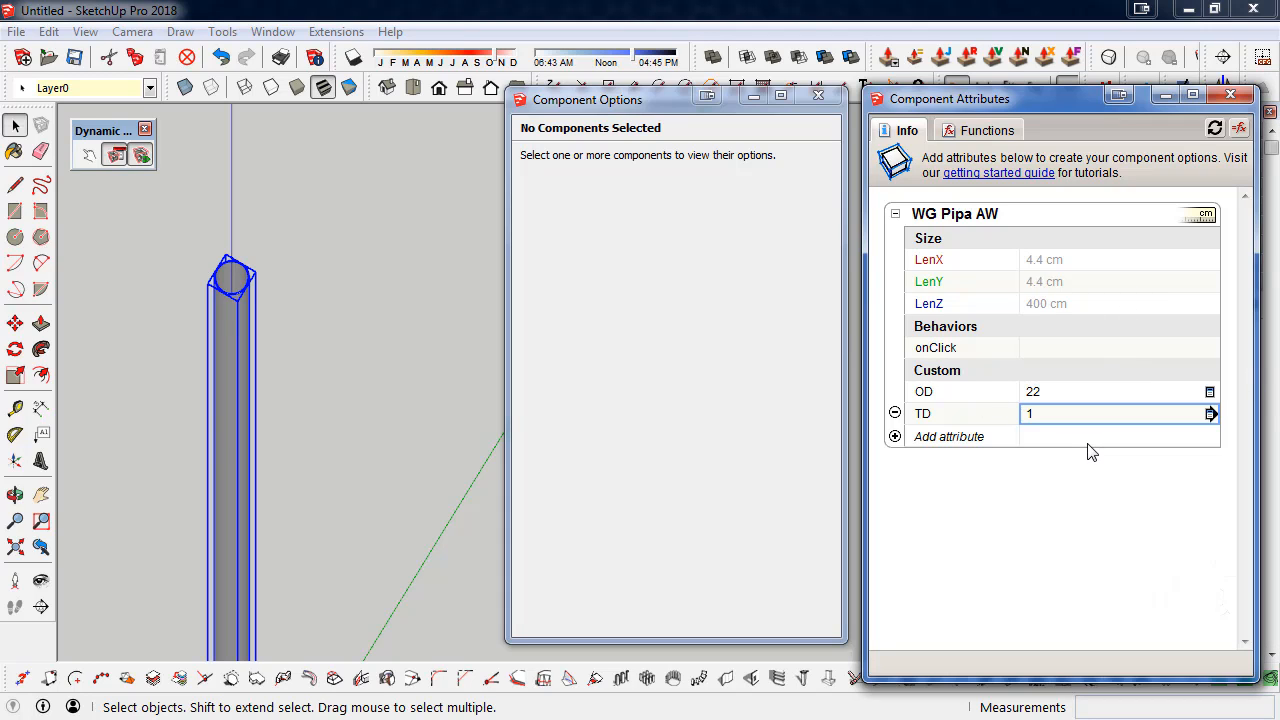
- Try the Interact tool beside the pipe, return to the Select tool and select the pipe again
click(1065, 349)
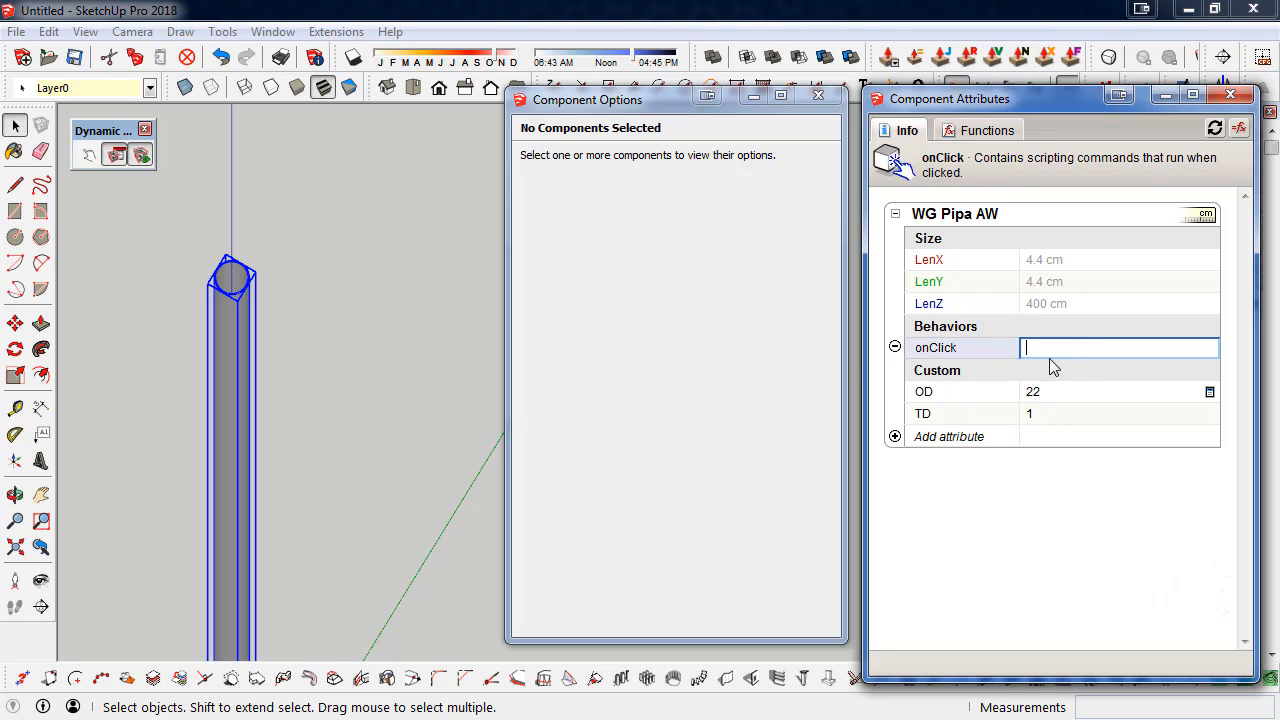
click(363, 365)
click(227, 332)
click(89, 155)
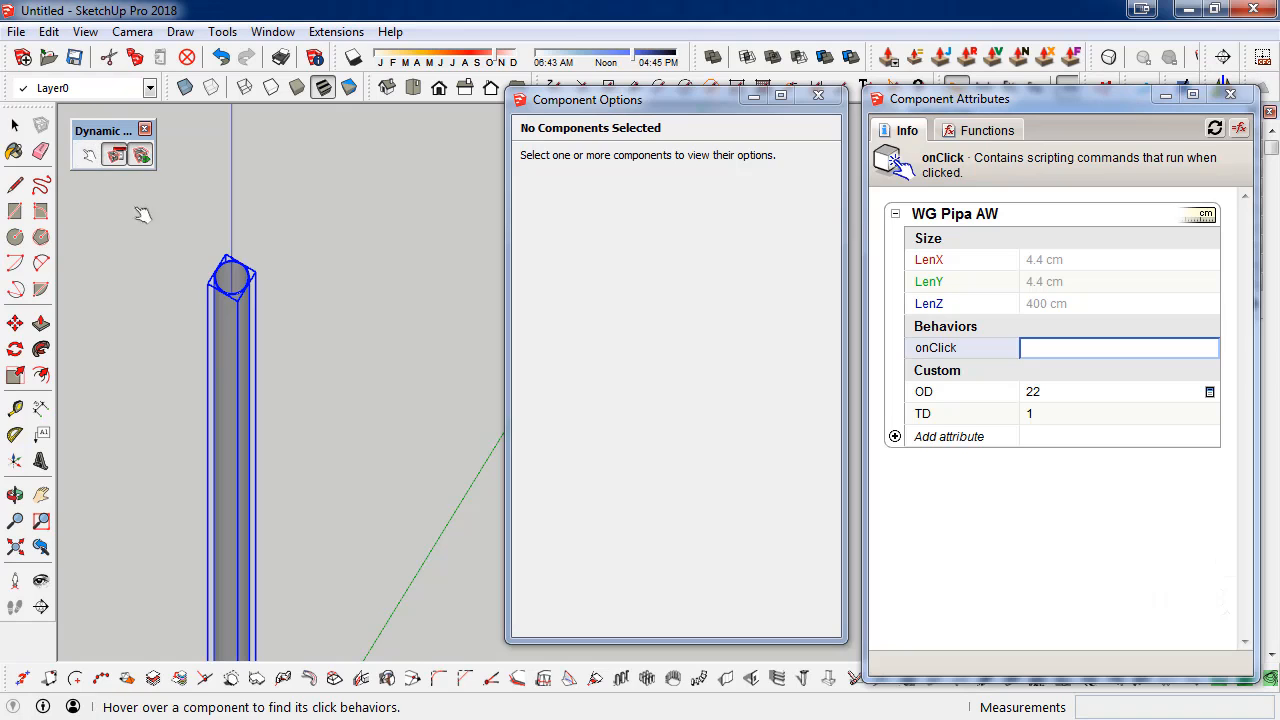
click(15, 125)
click(420, 283)
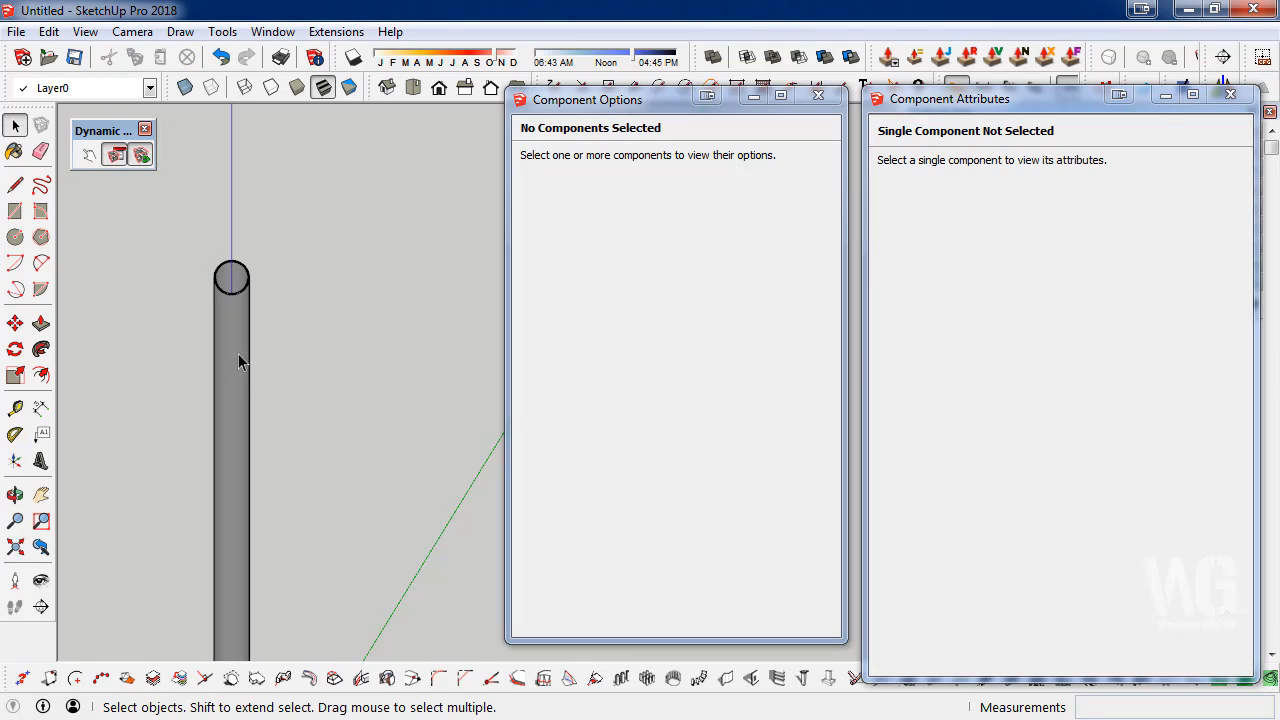
click(238, 353)
- Examine the onClick attribute's display rule options and the list of available spreadsheet functions, and return to the pipe's attributes
click(1210, 347)
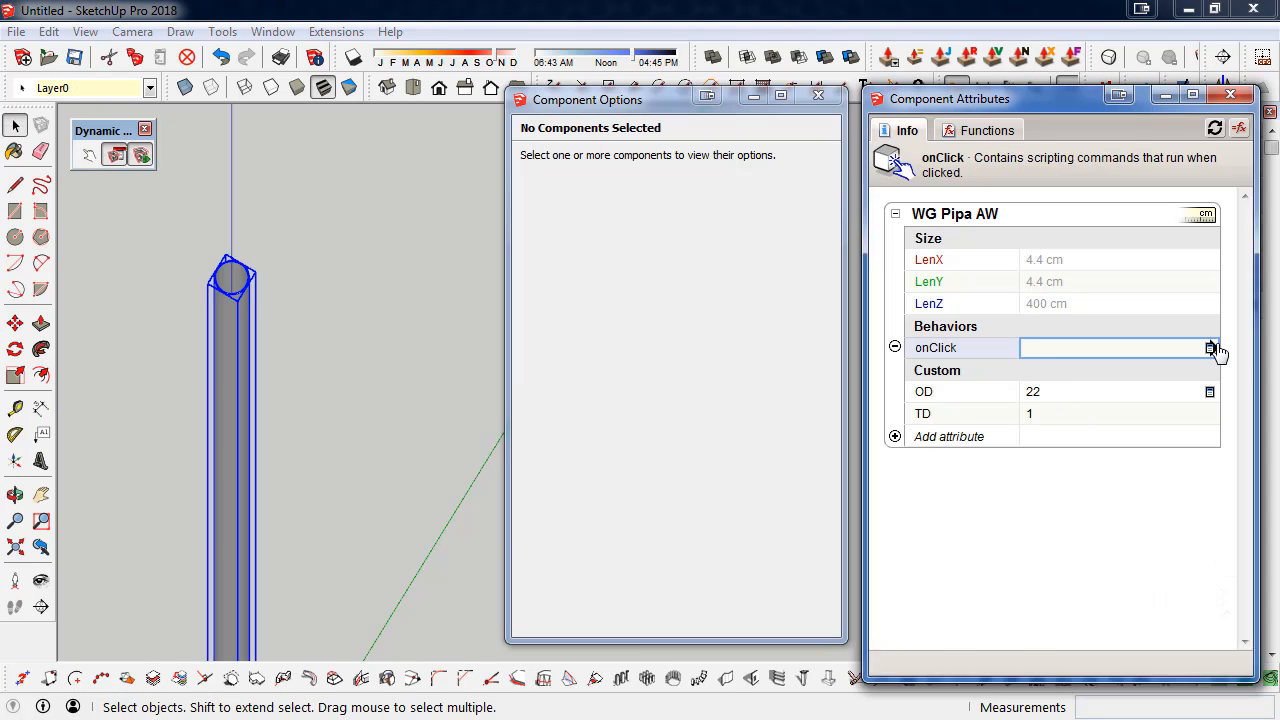
click(1240, 213)
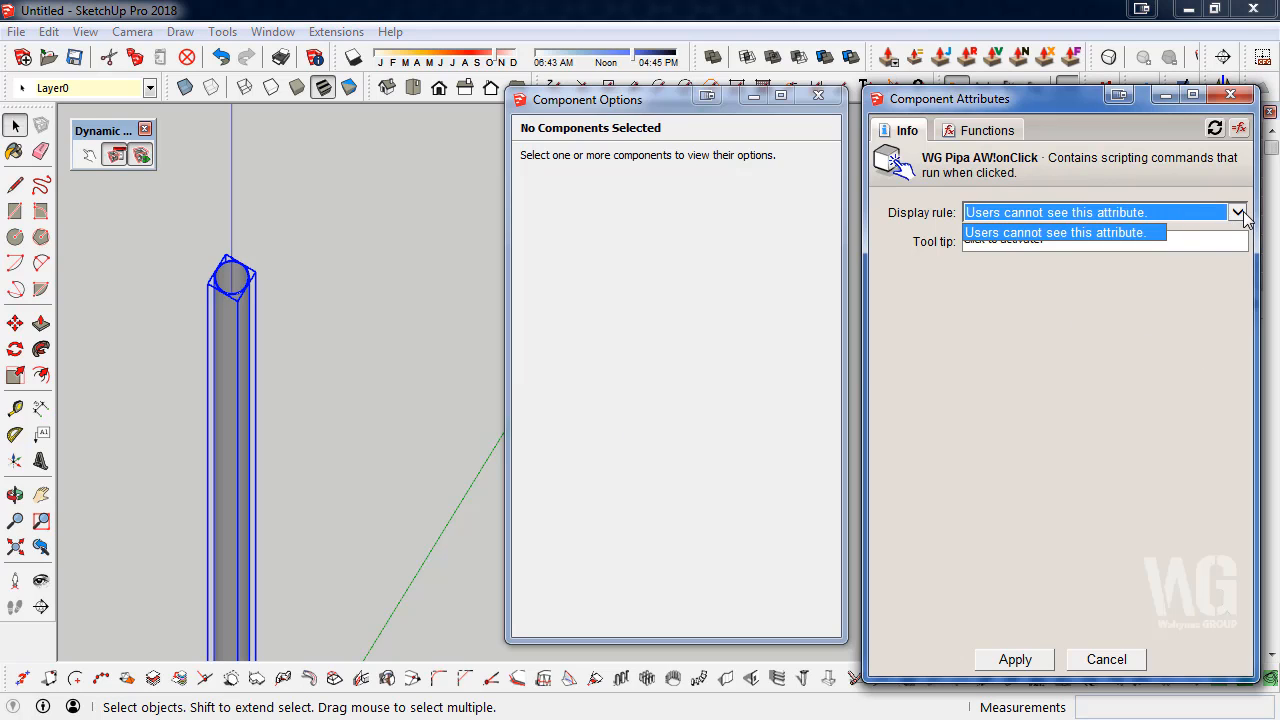
click(992, 134)
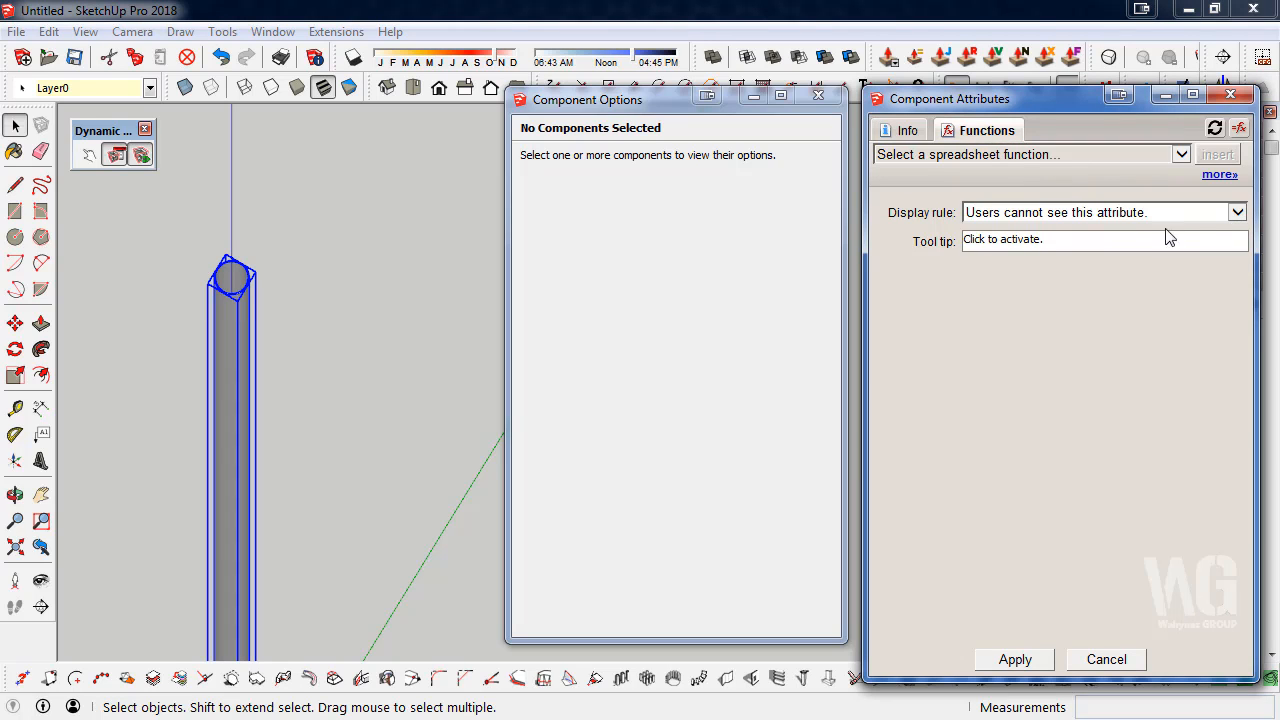
click(1196, 218)
click(1193, 224)
click(1078, 154)
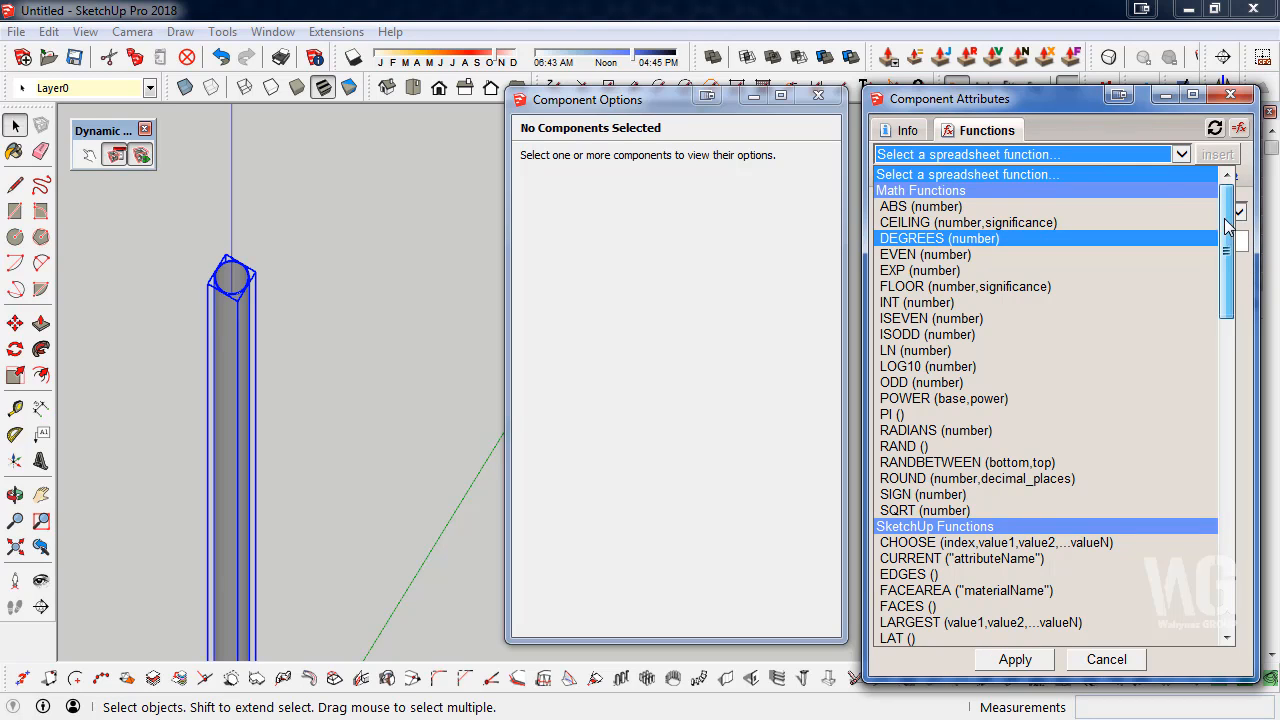
mouse_move(1228, 226)
mouse_down()
mouse_move(1237, 543)
mouse_move(1230, 243)
mouse_up()
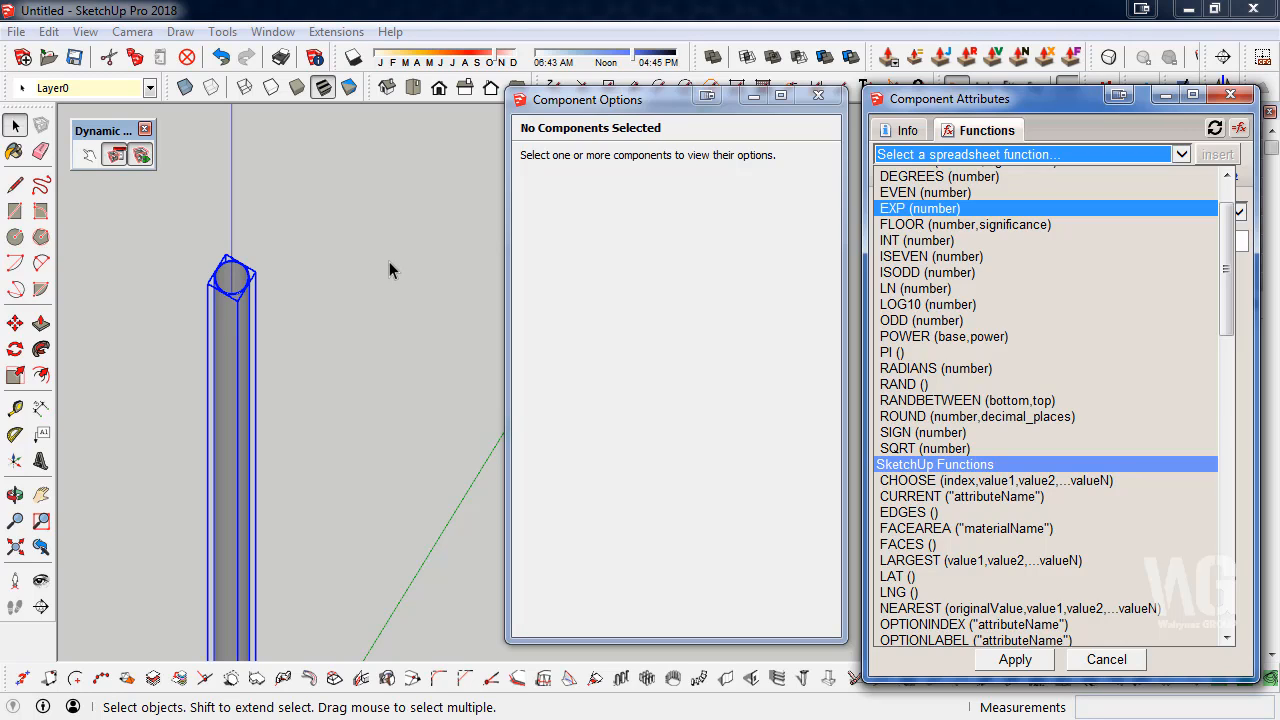
drag(1226, 289, 1216, 195)
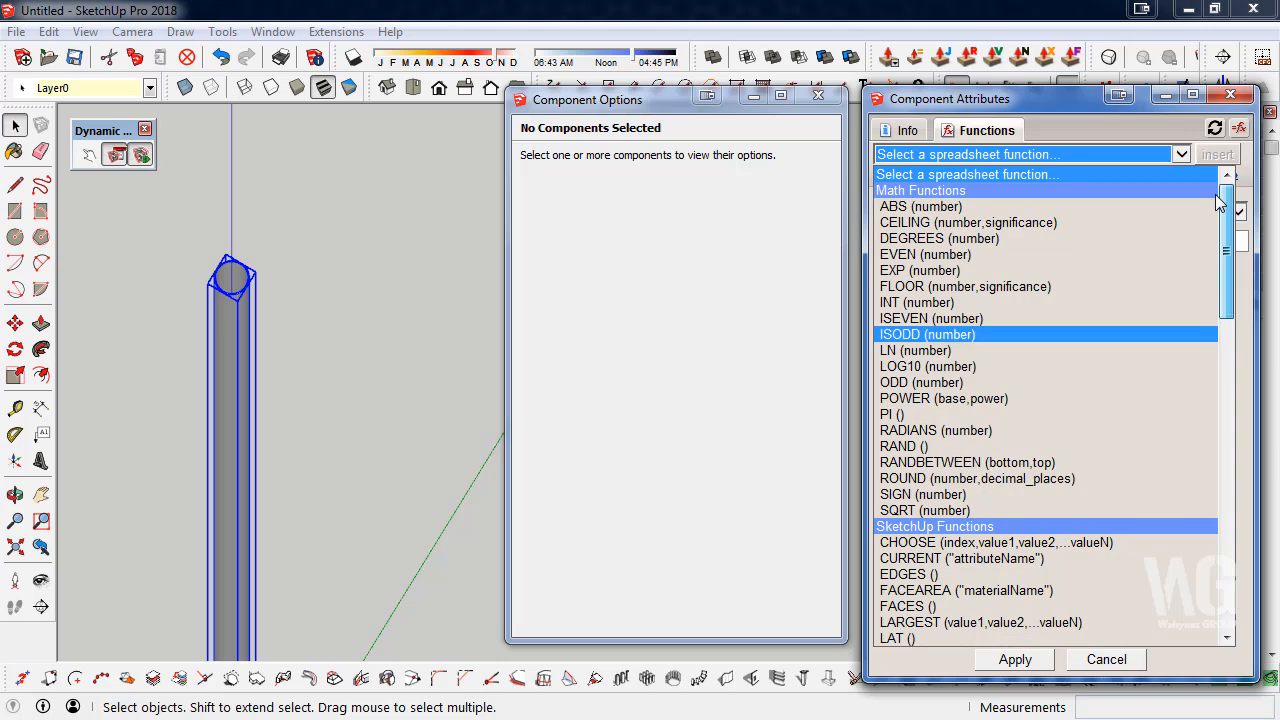
click(1069, 130)
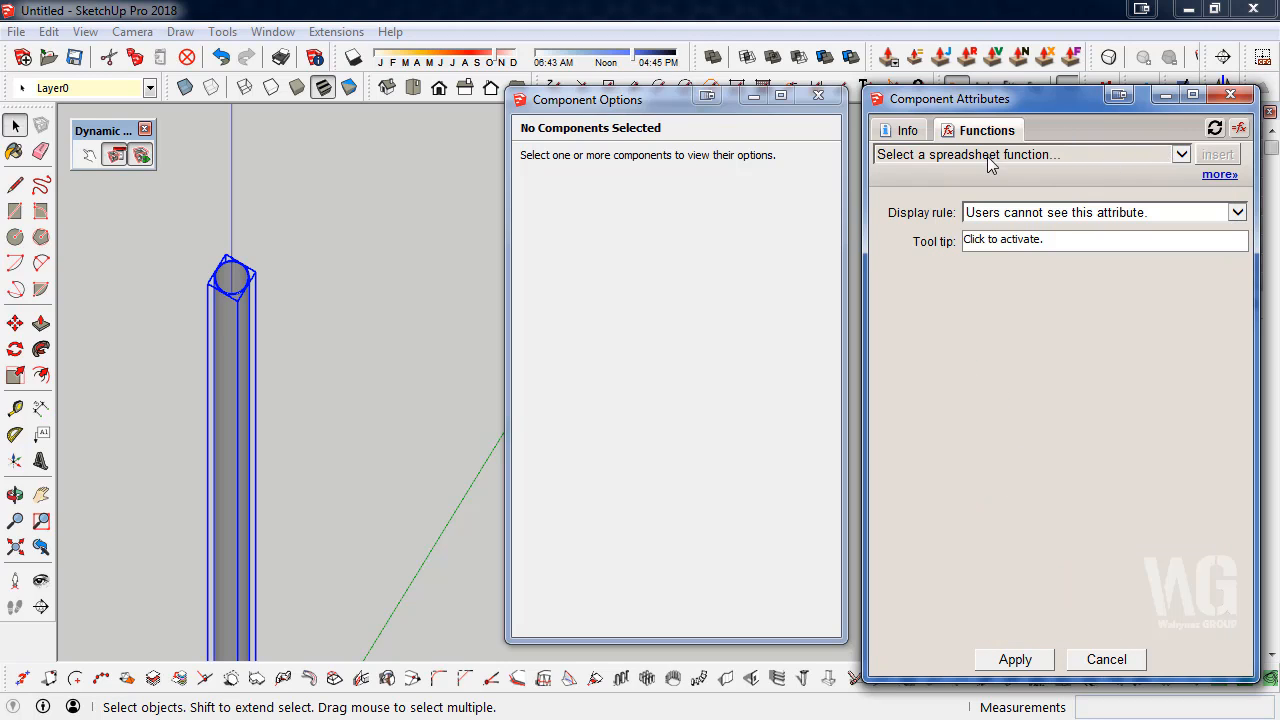
click(917, 138)
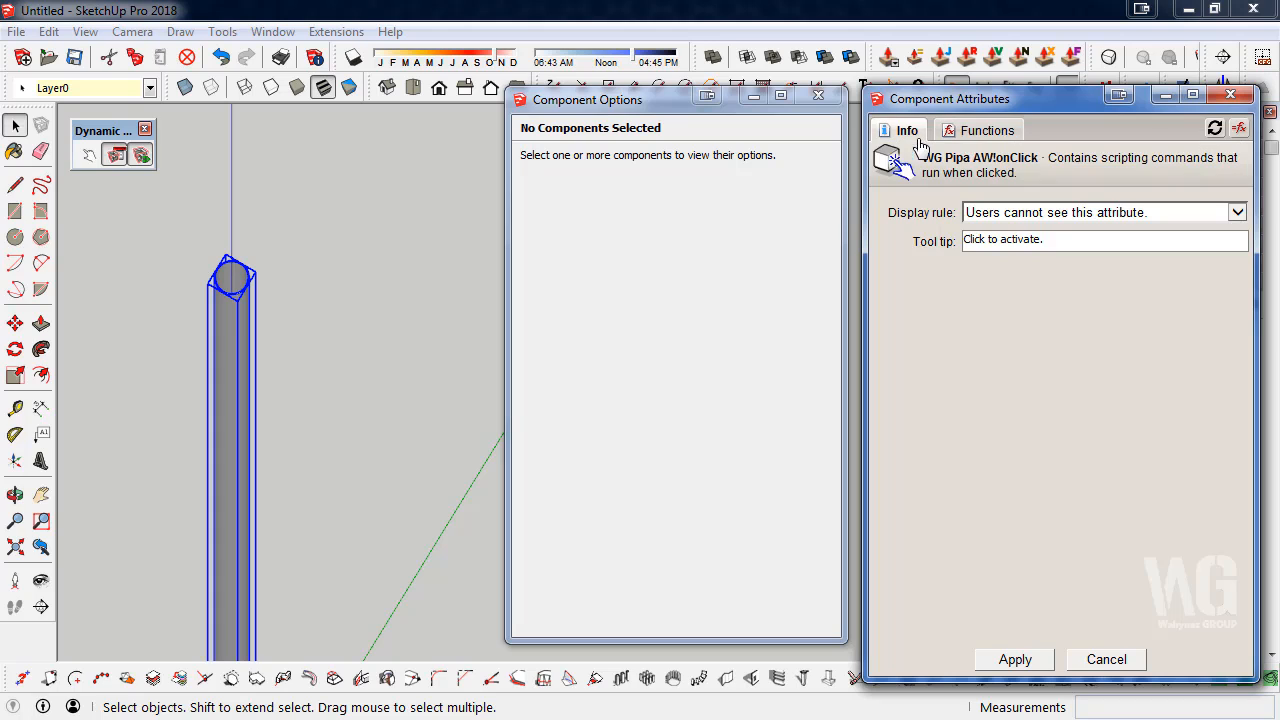
click(1016, 138)
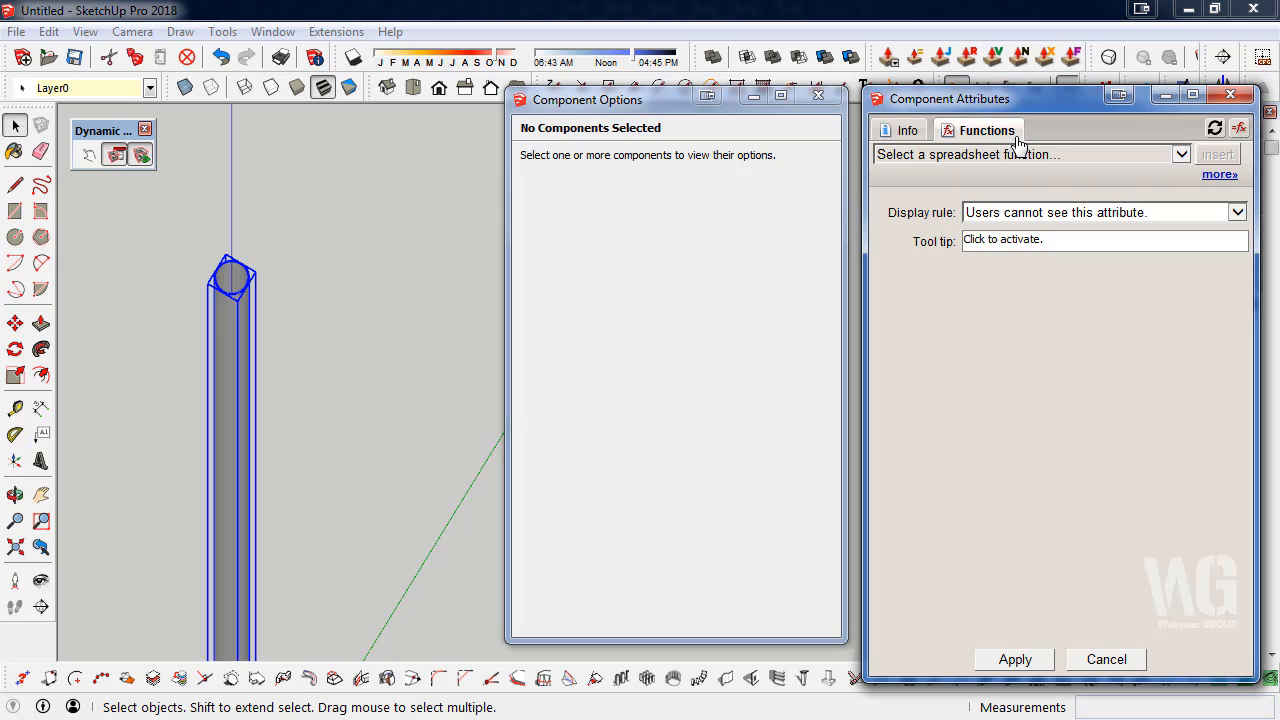
click(918, 140)
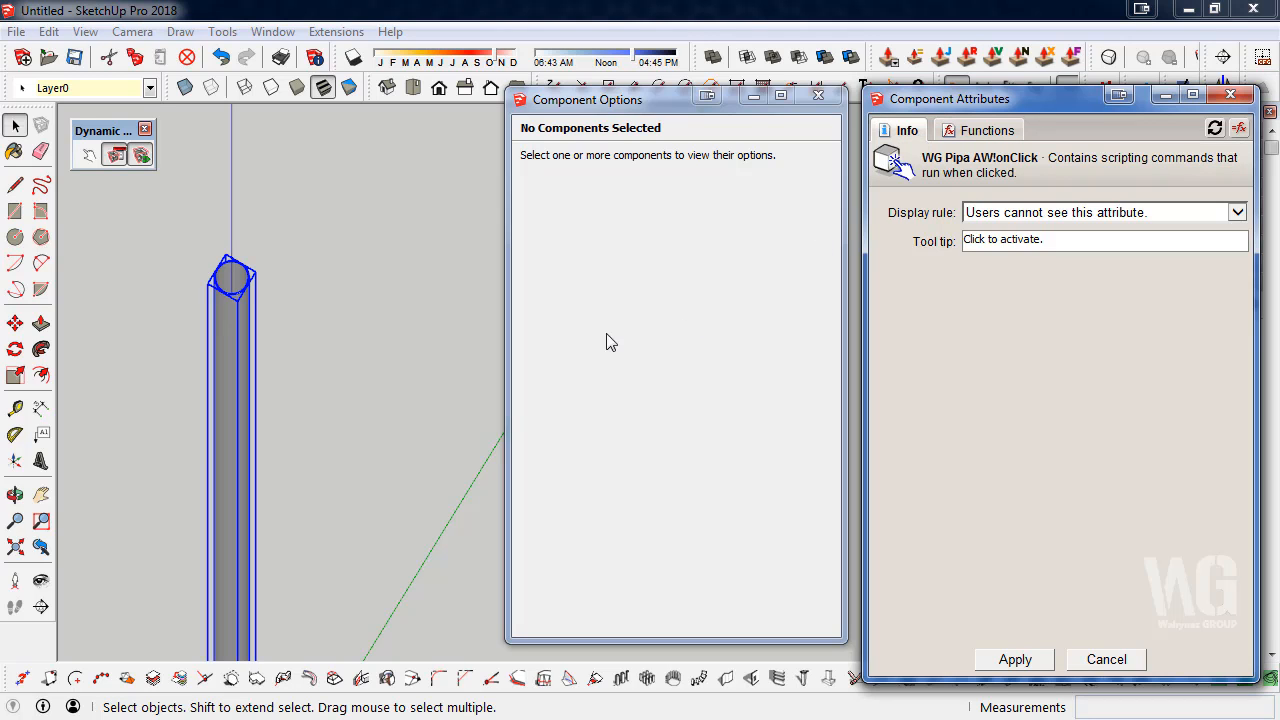
click(296, 305)
click(243, 327)
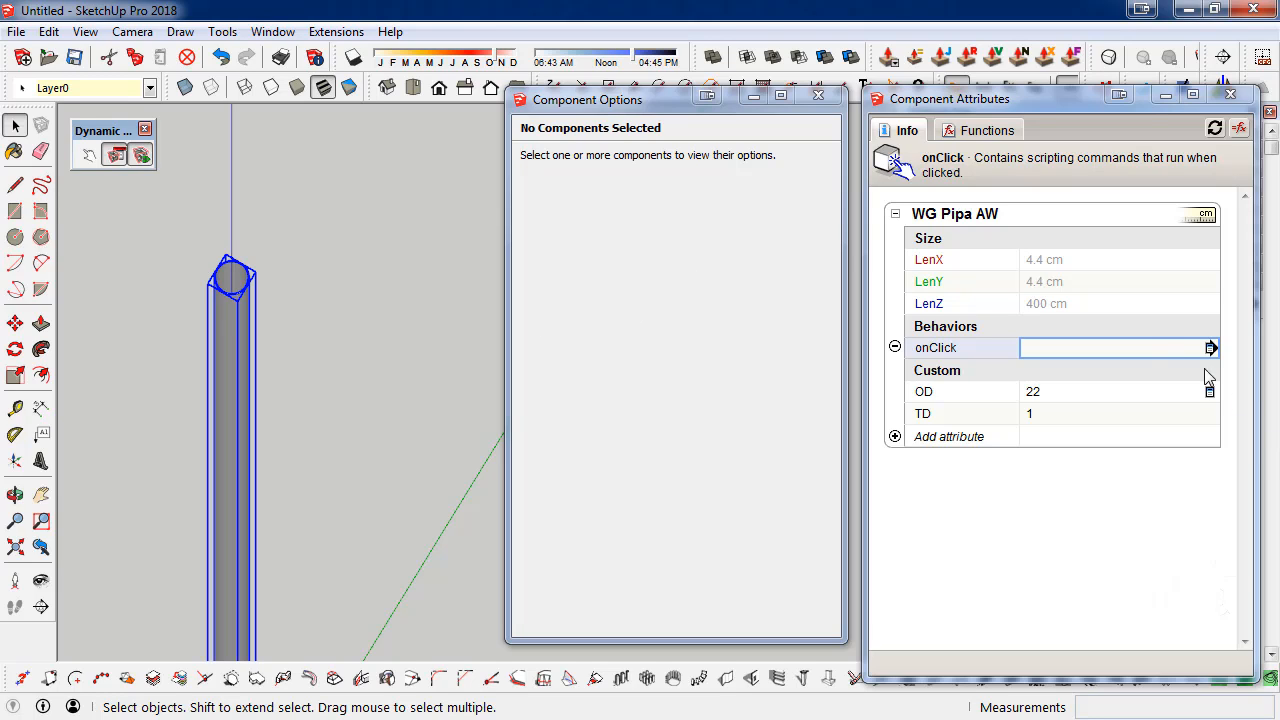
- Look up the available onClick functions and start the pipe's onClick formula with ANIMATEFAST(OD
click(1042, 347)
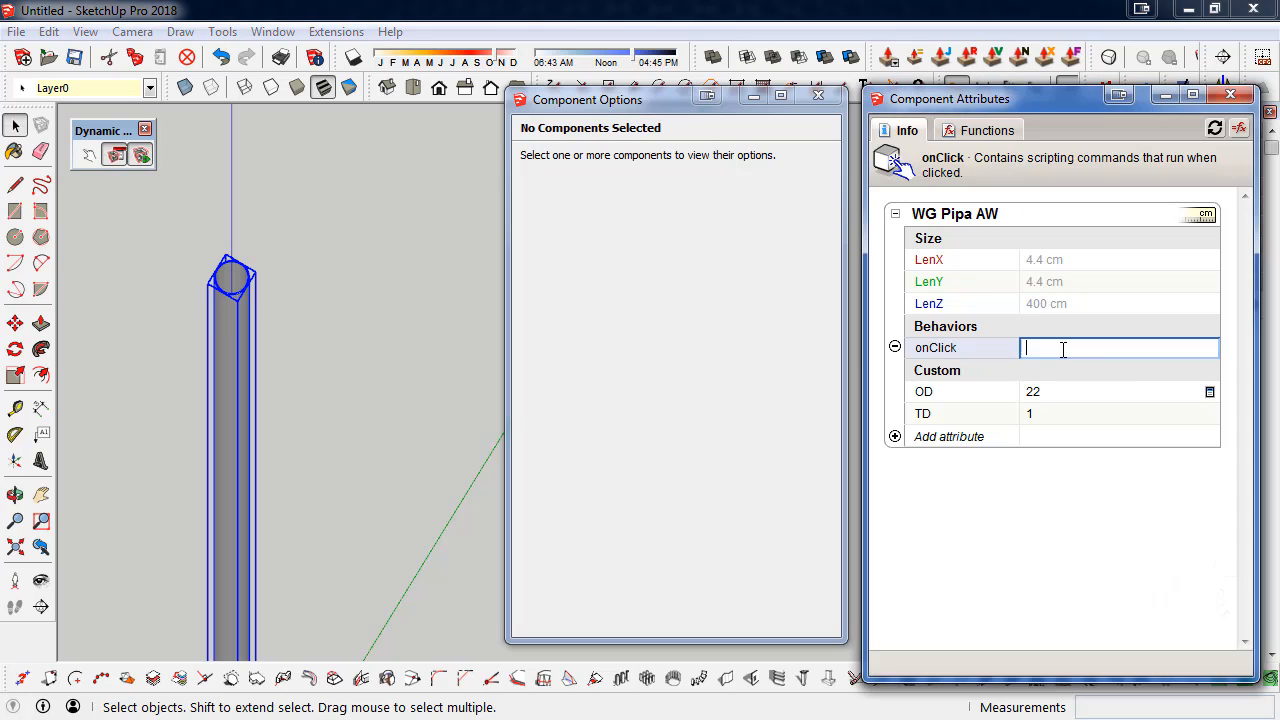
click(988, 130)
click(1182, 154)
drag(1225, 248, 1226, 522)
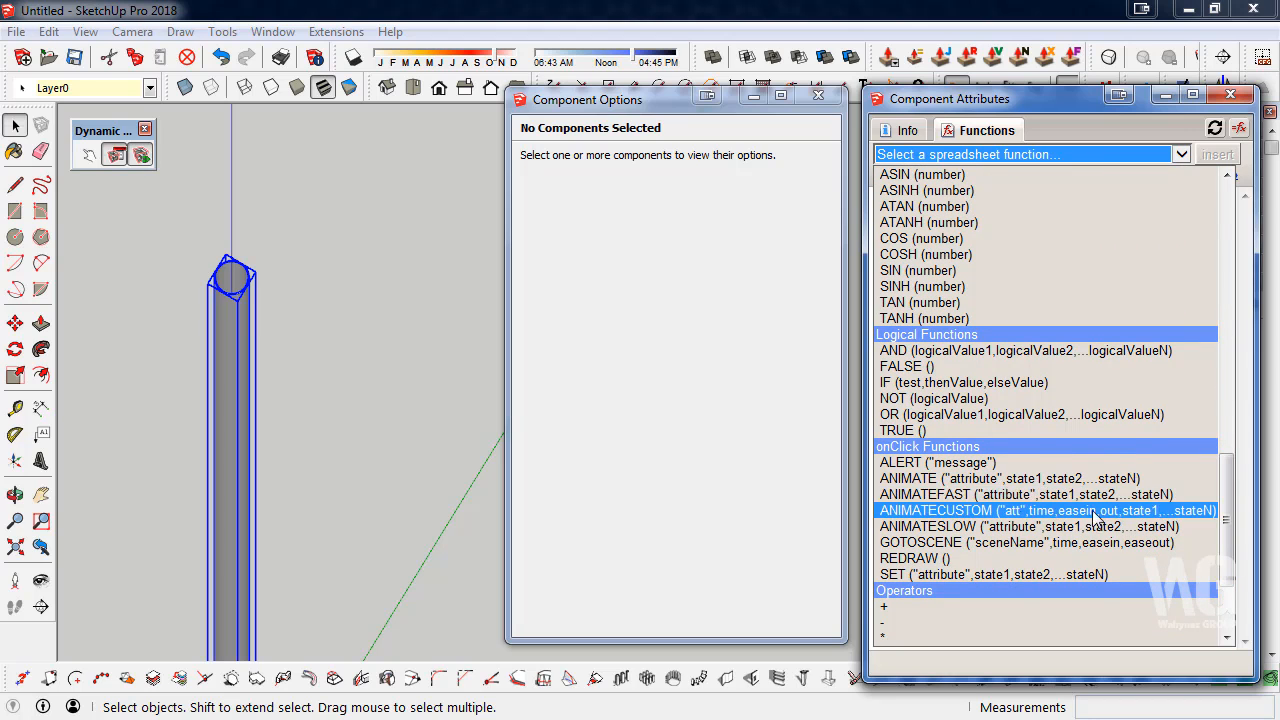
click(1012, 156)
click(1072, 350)
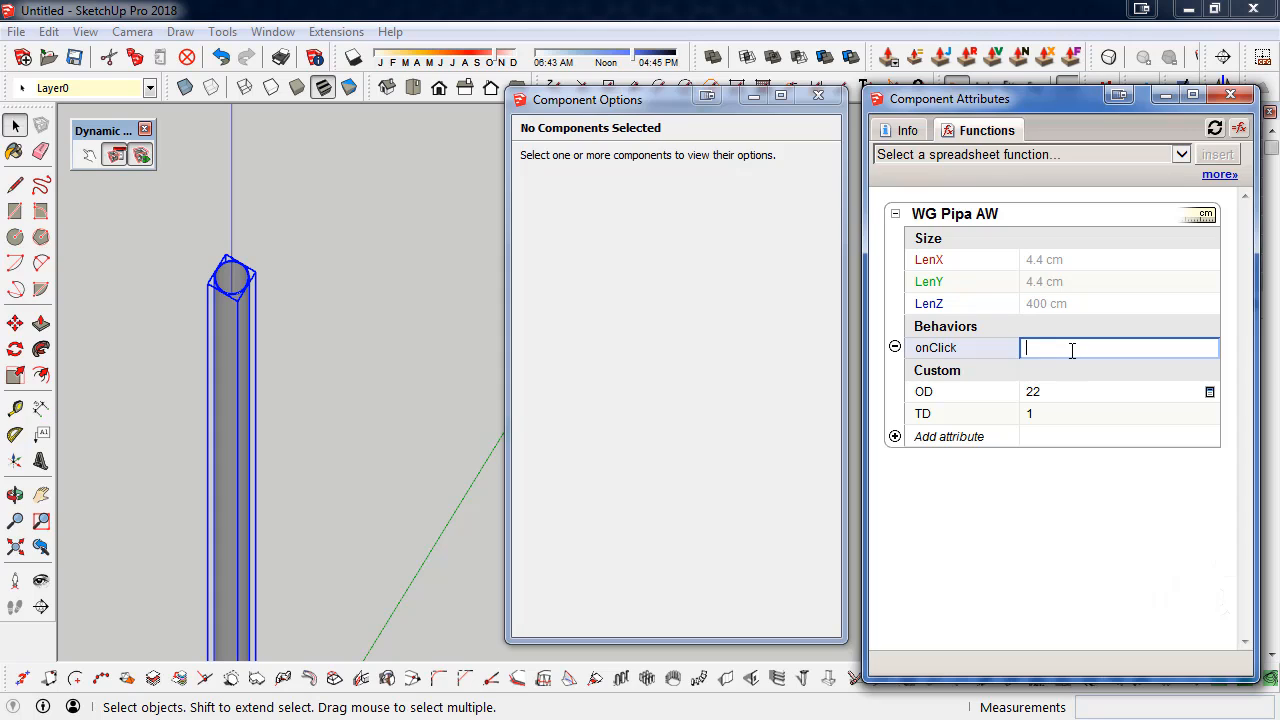
text(ANIMATEFAST)
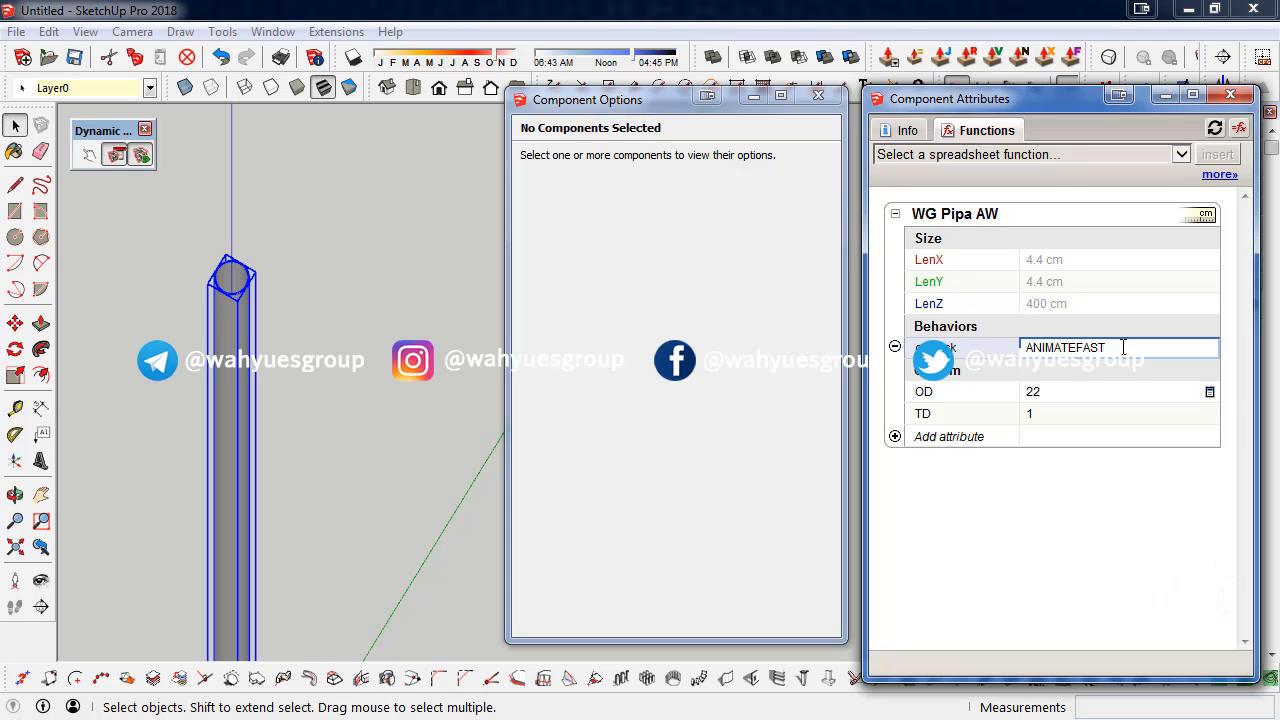
text((OD)
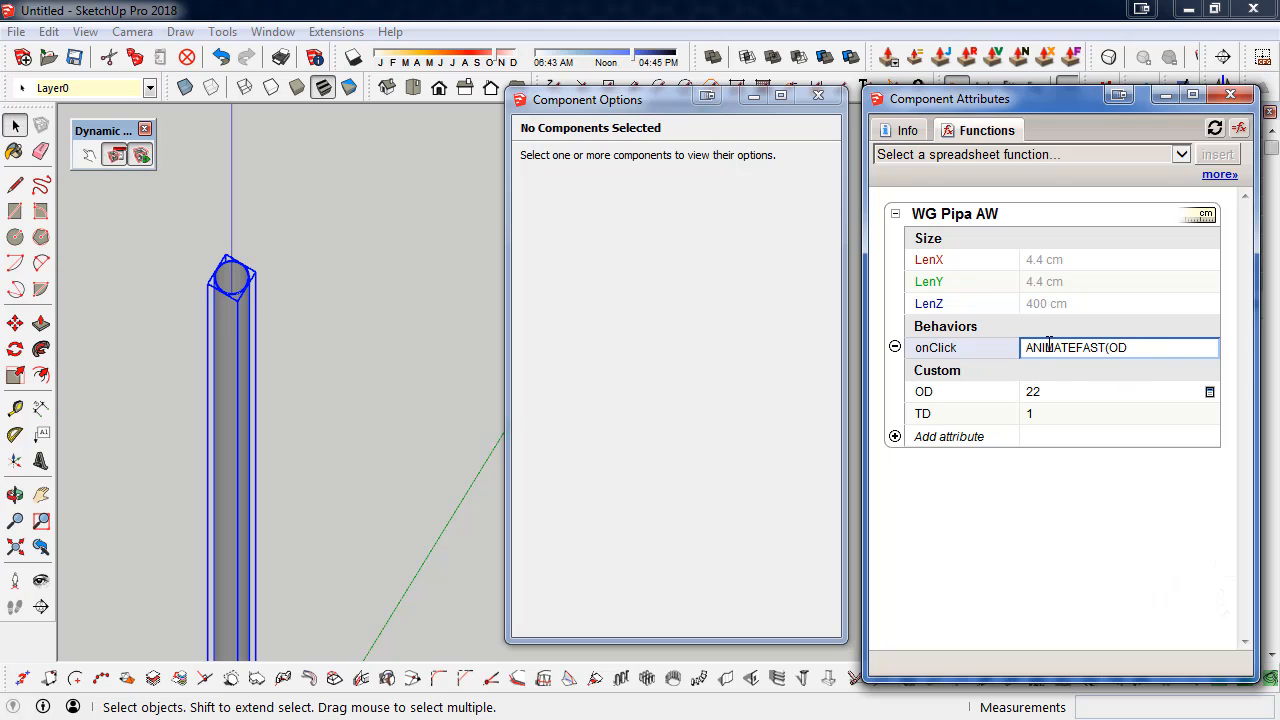
- Check the ANIMATEFAST syntax and the pipe size table, and add 22 as the formula's first state
click(1180, 155)
drag(1229, 266, 1196, 534)
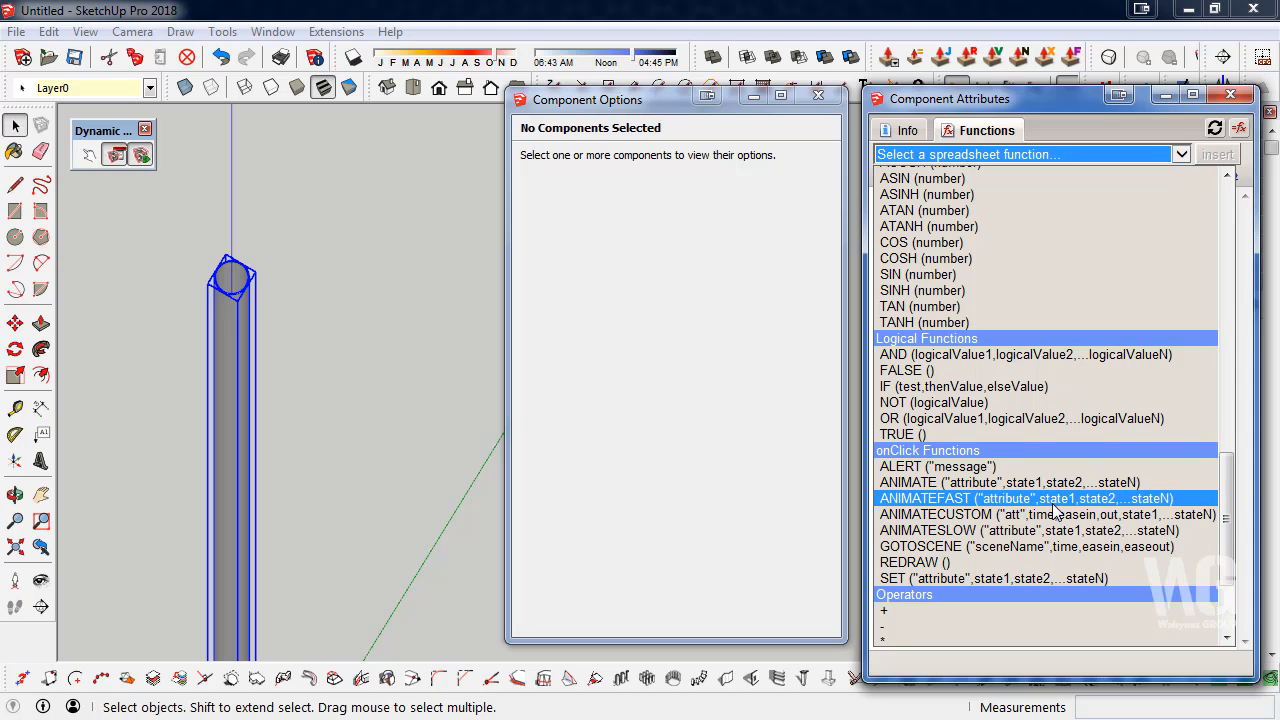
click(420, 719)
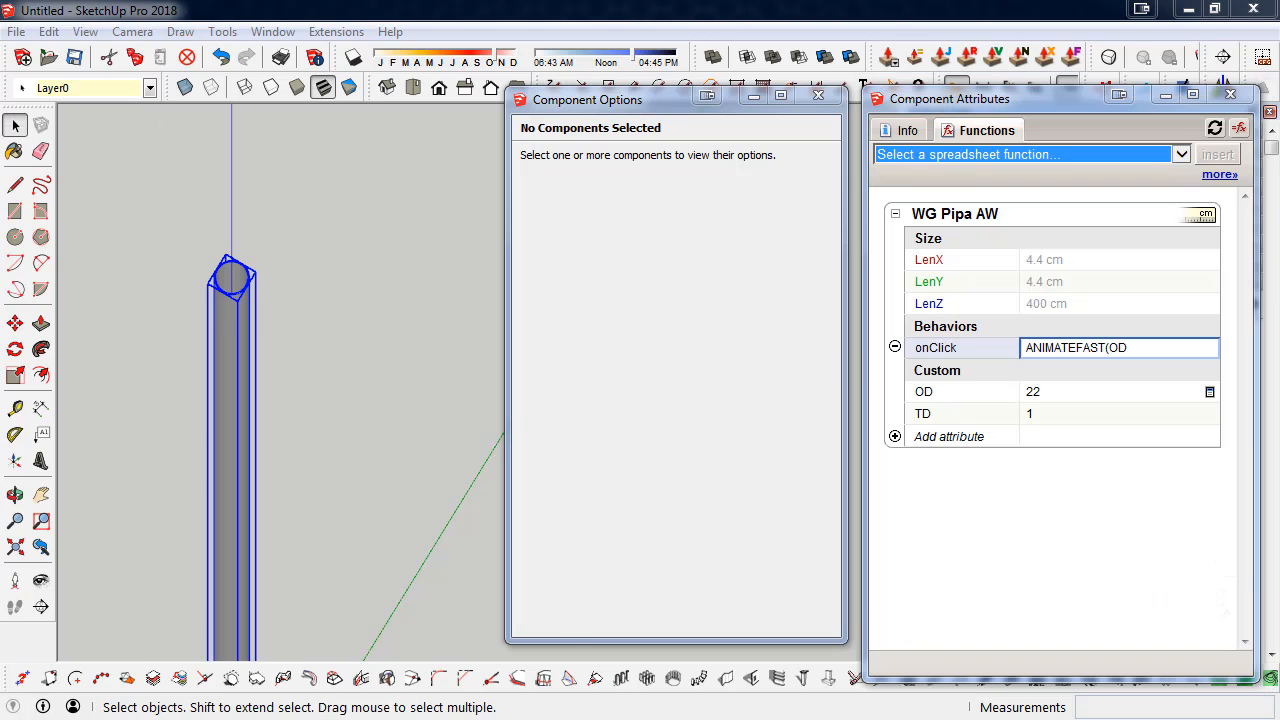
drag(147, 186, 415, 159)
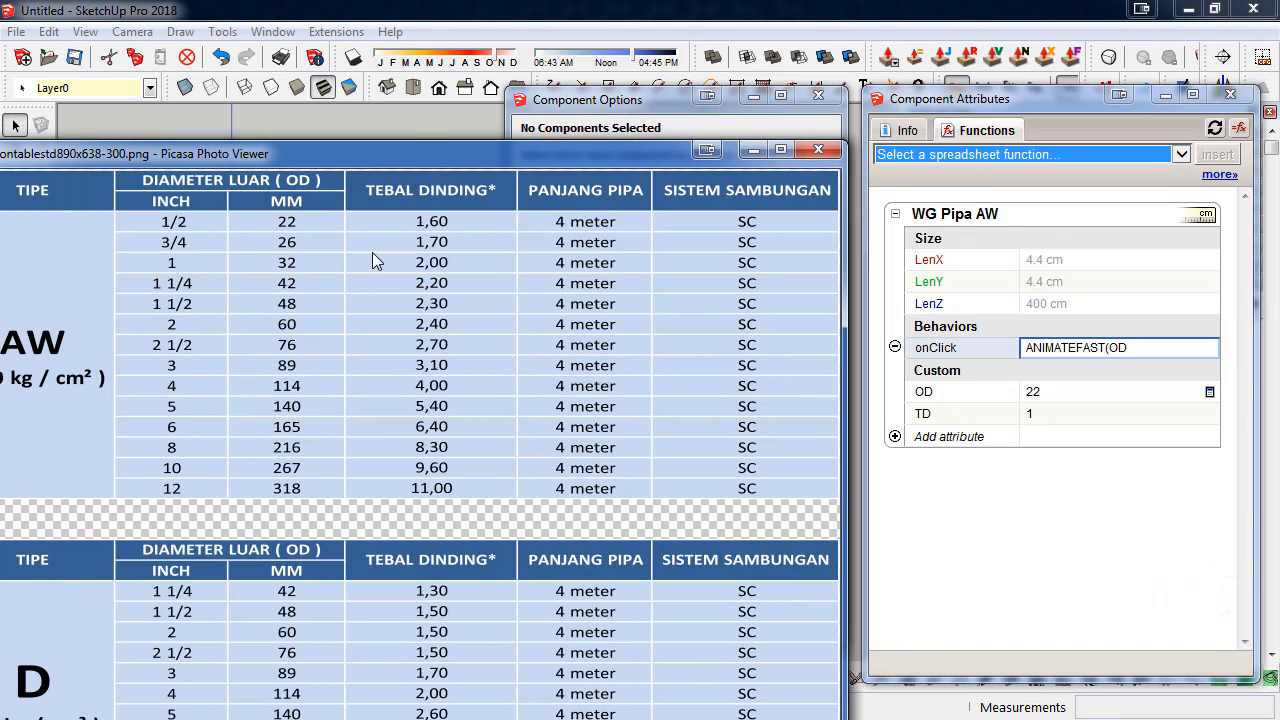
key(Escape)
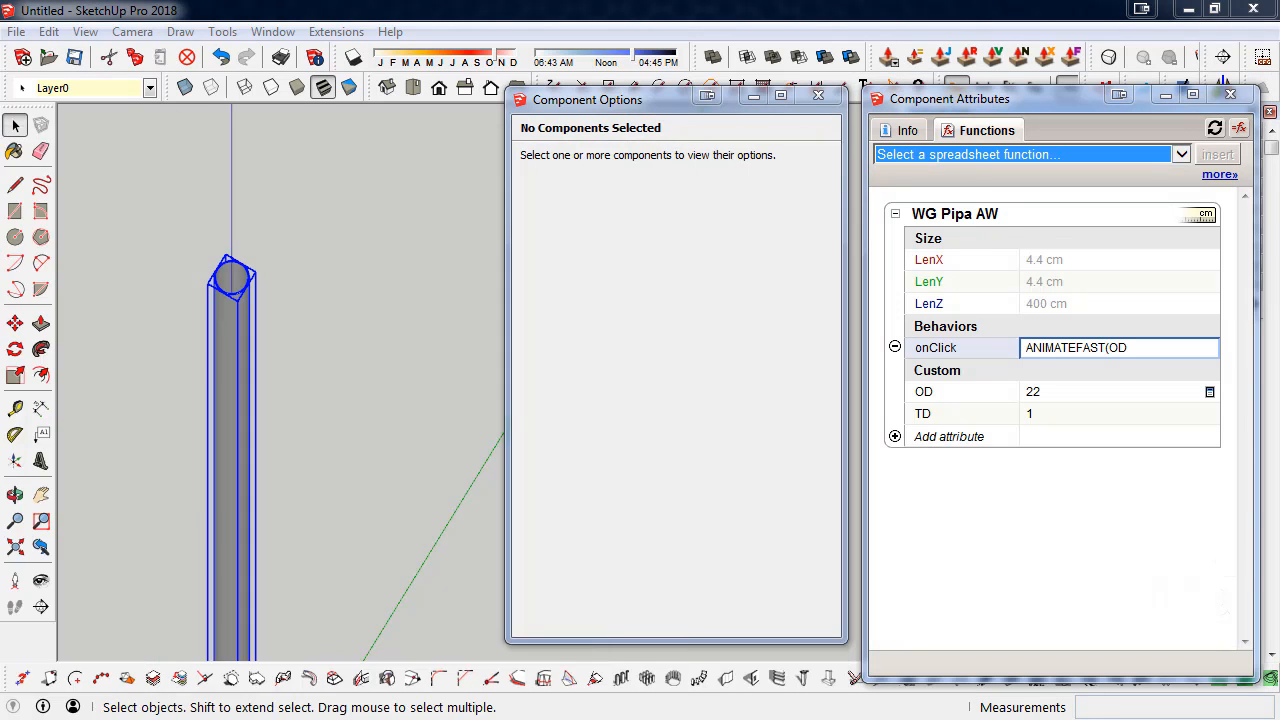
click(908, 131)
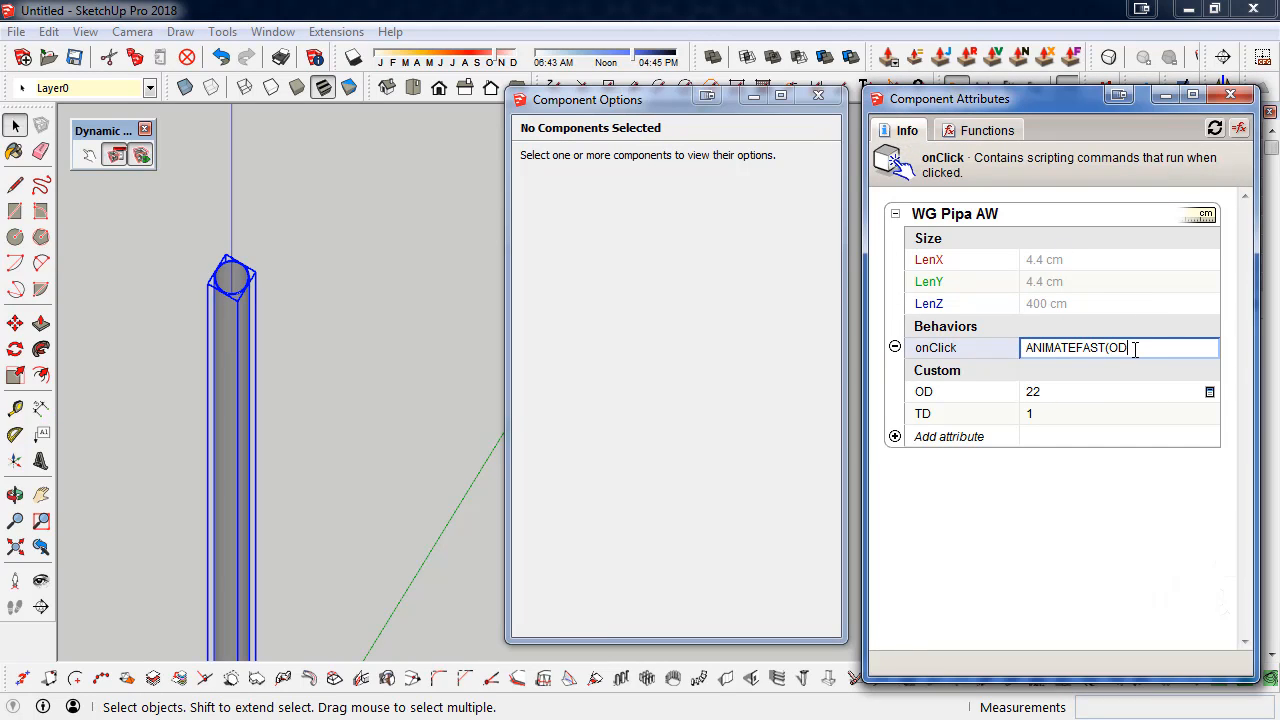
text(,22)
drag(135, 196, 339, 157)
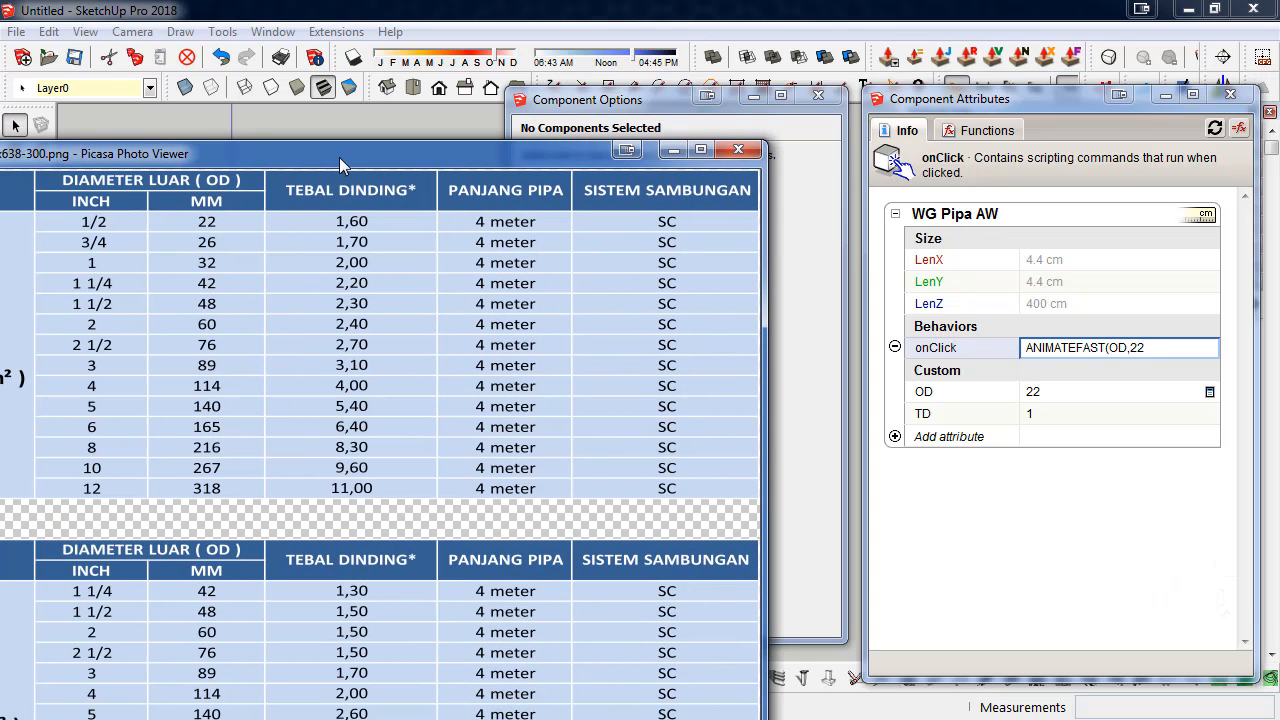
click(1172, 349)
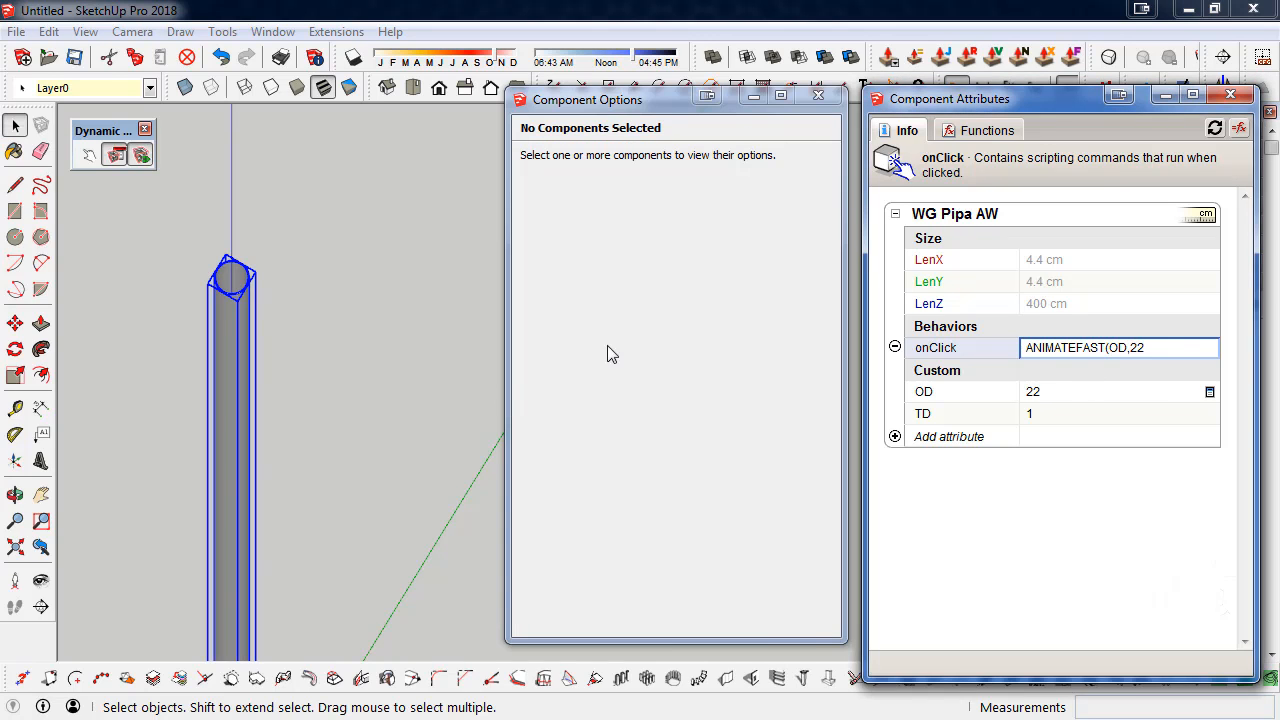
- Complete the onClick formula with the states 26,32,42,48,60,76,89,114,140,165,216,267,318 and the closing bracket
click(1200, 349)
text(,26,32,42,48,60,)
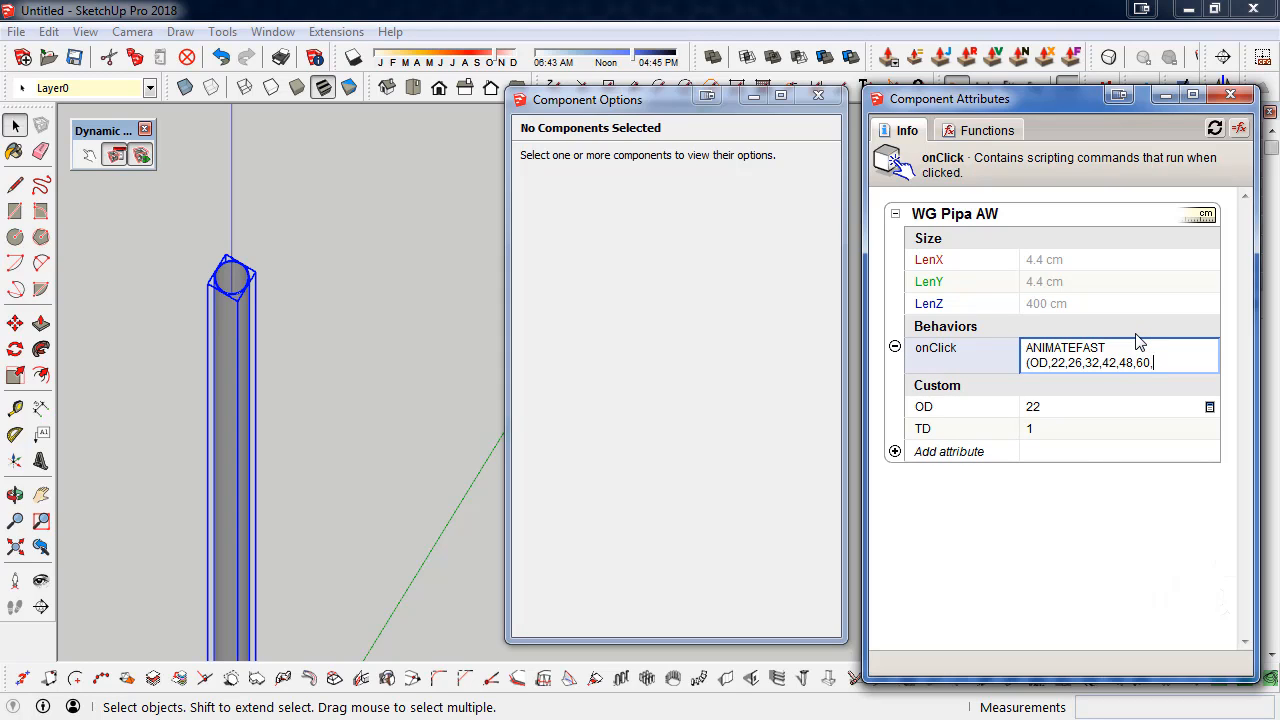
text(76,89,114,140,16)
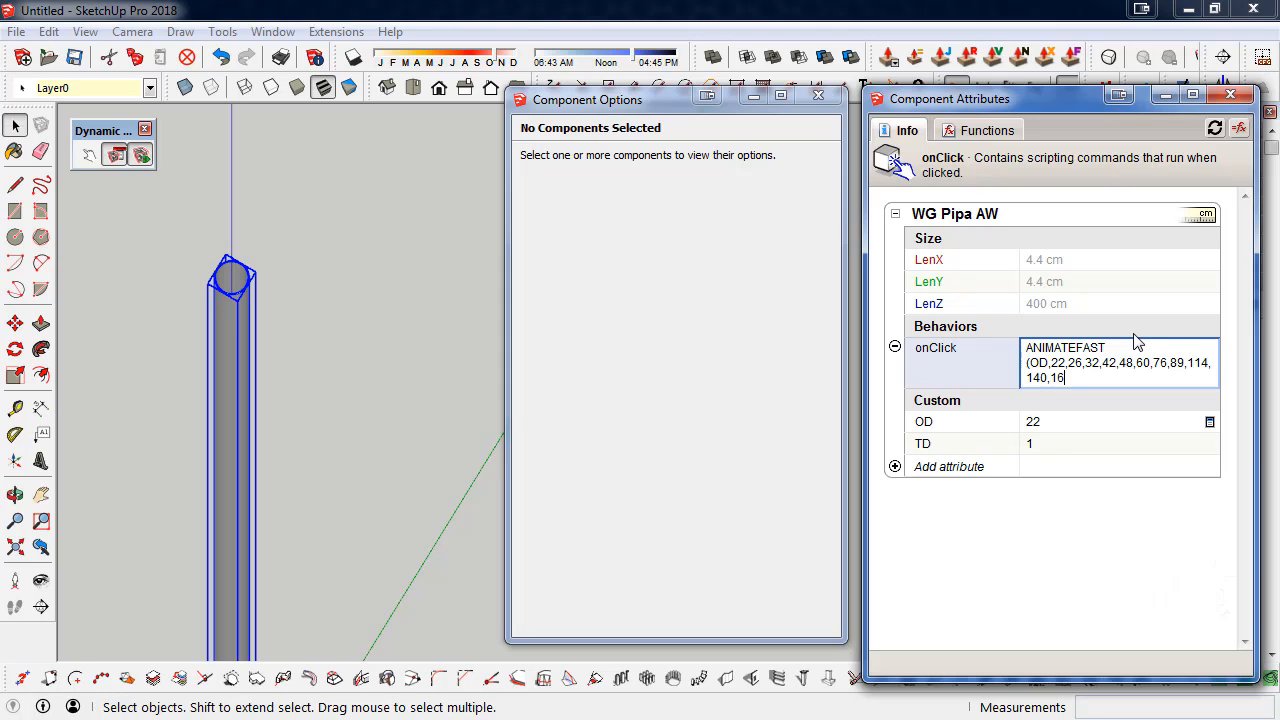
text(5,216,267,318))
key(Return)
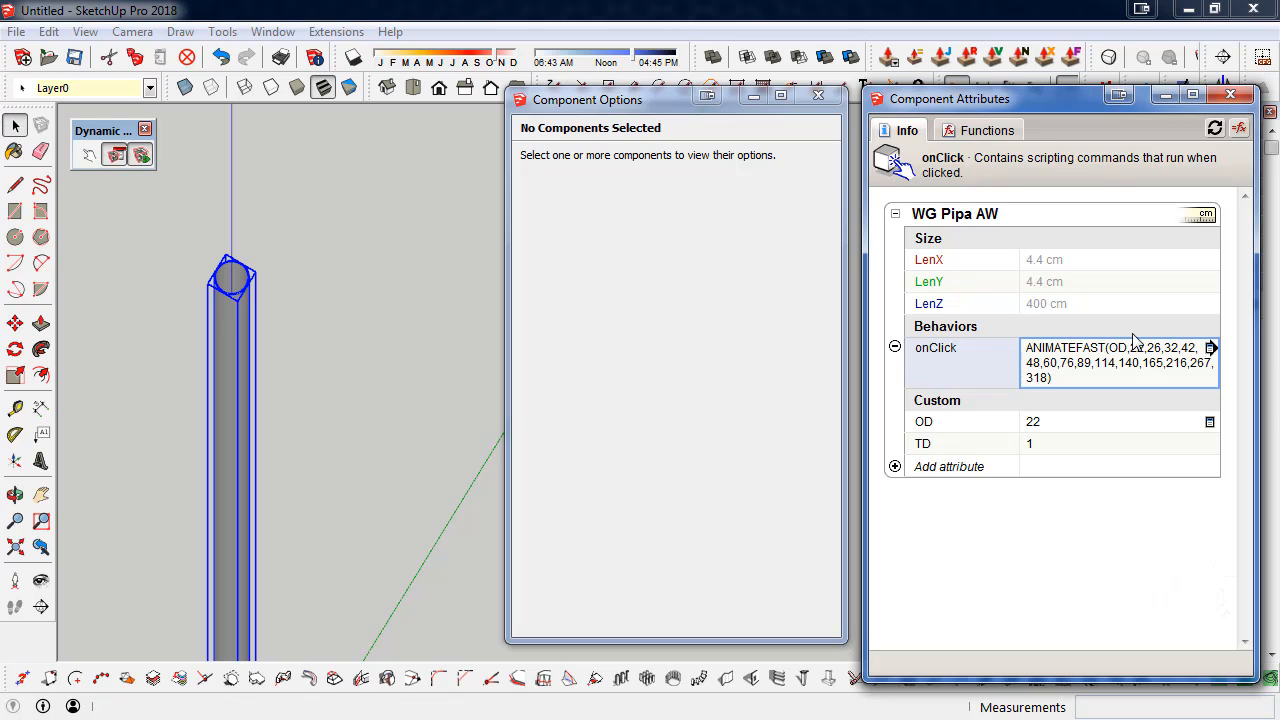
- Test the pipe with the Interact tool, cycling OD through all its states back to 22, and return to the Select tool
click(306, 366)
click(233, 321)
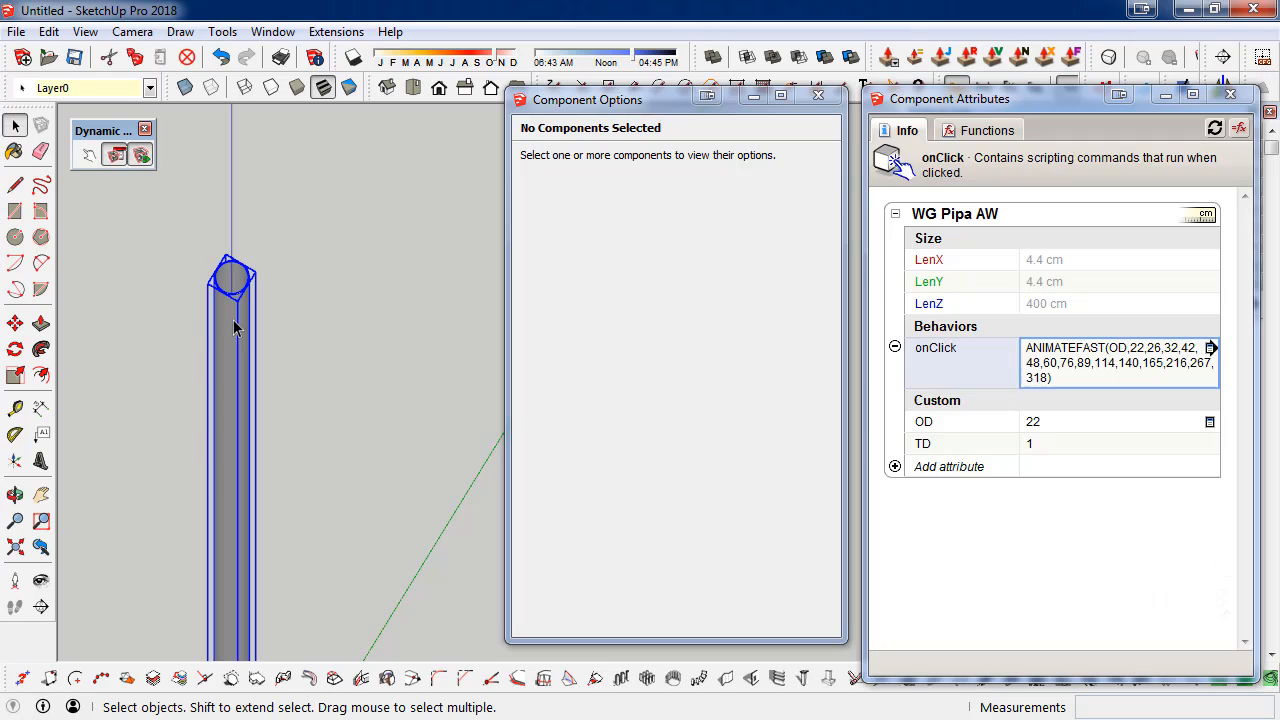
click(89, 155)
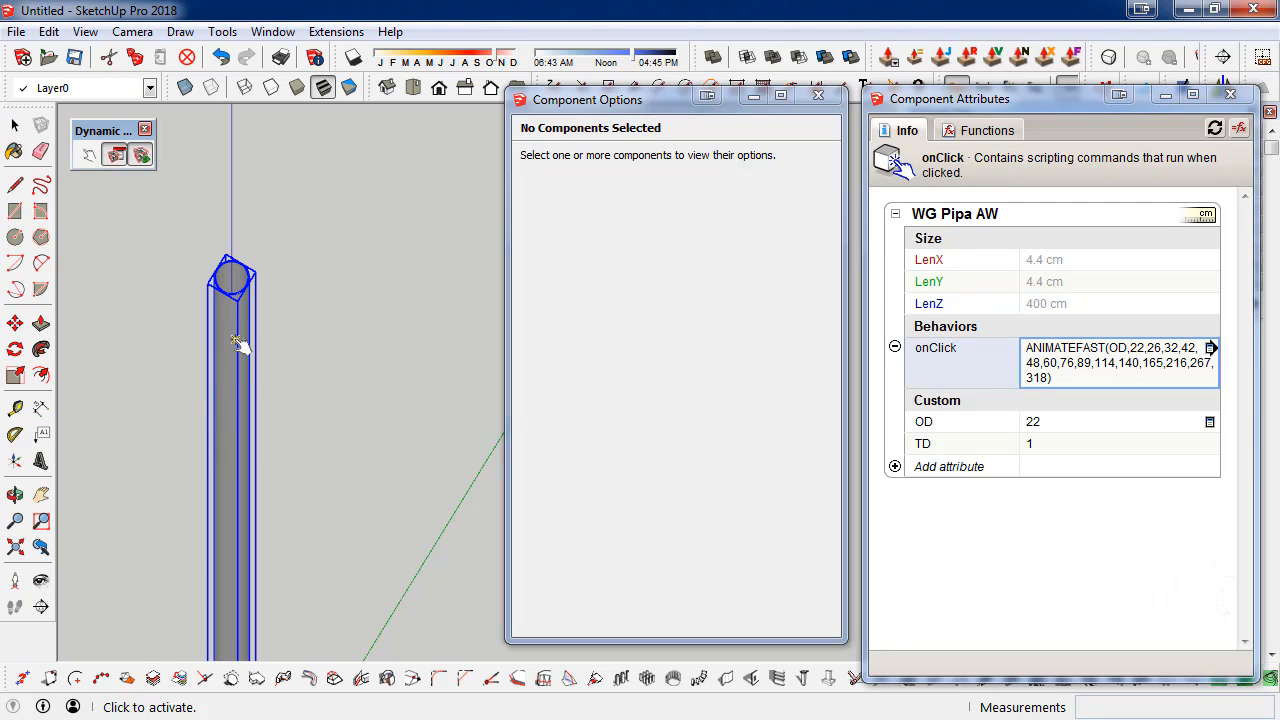
click(238, 345)
click(234, 340)
click(236, 354)
click(236, 355)
click(236, 355)
click(233, 356)
click(233, 356)
click(233, 356)
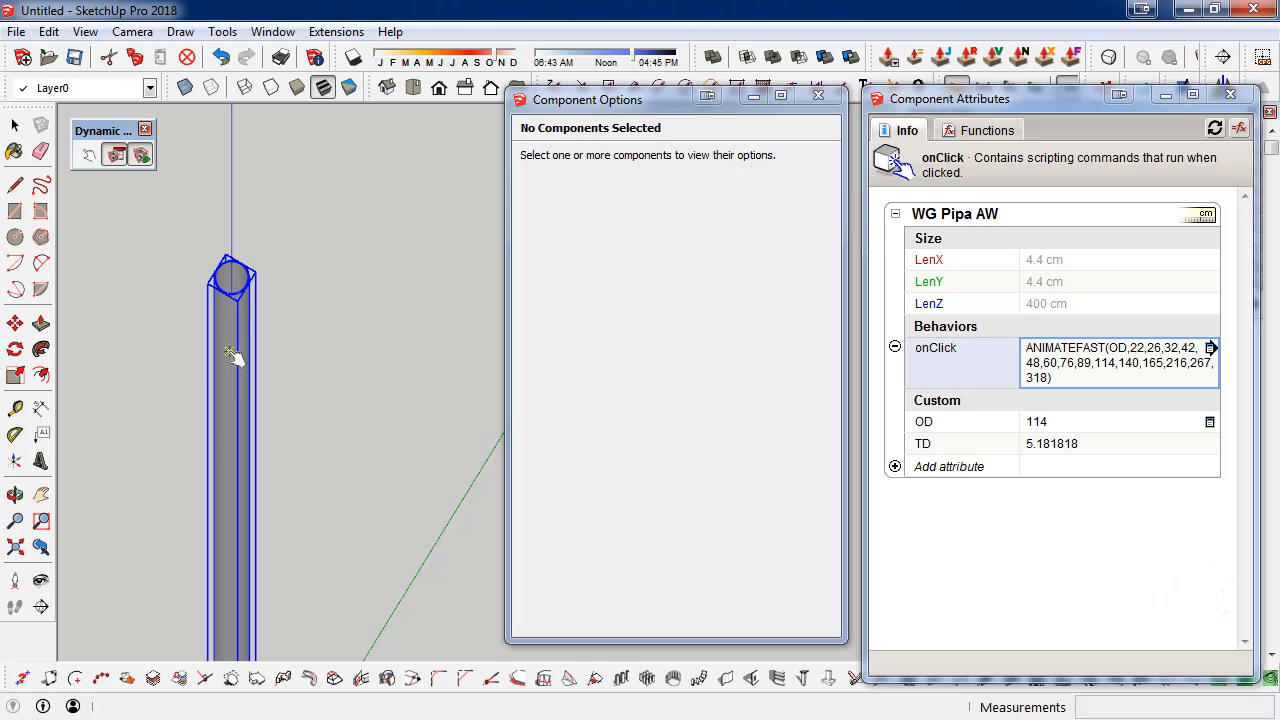
click(233, 356)
click(234, 355)
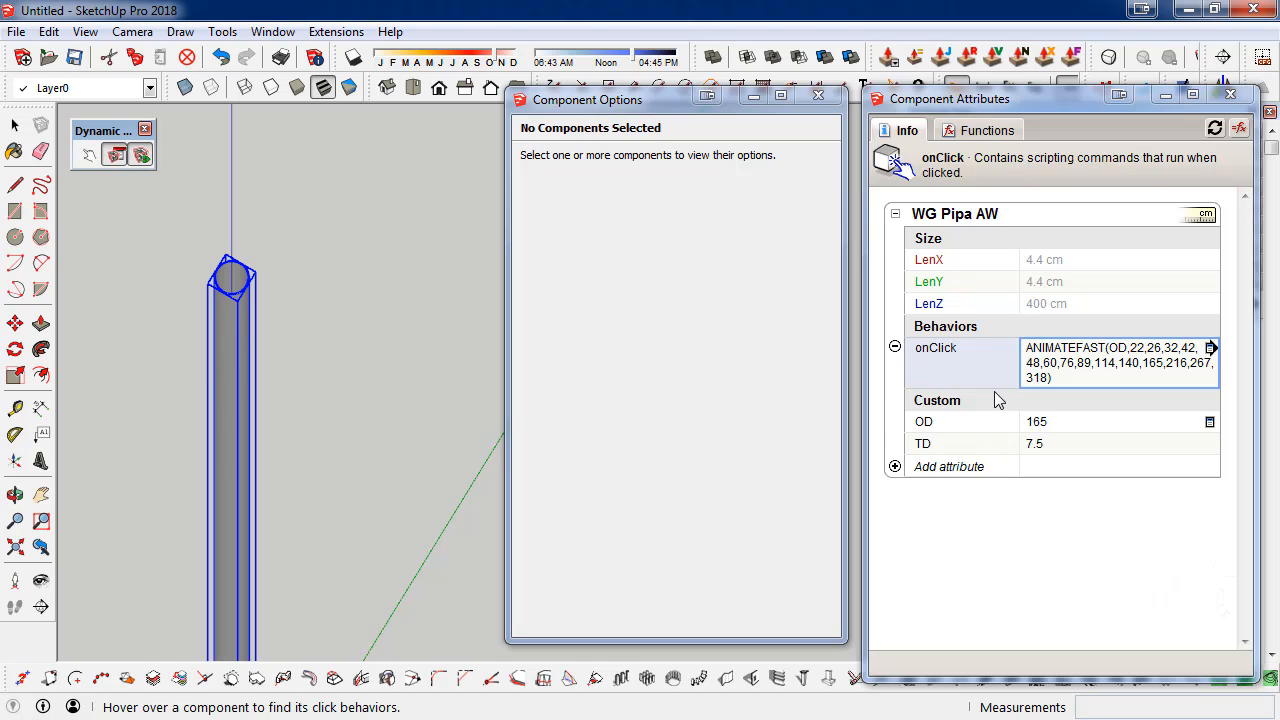
click(229, 365)
click(229, 365)
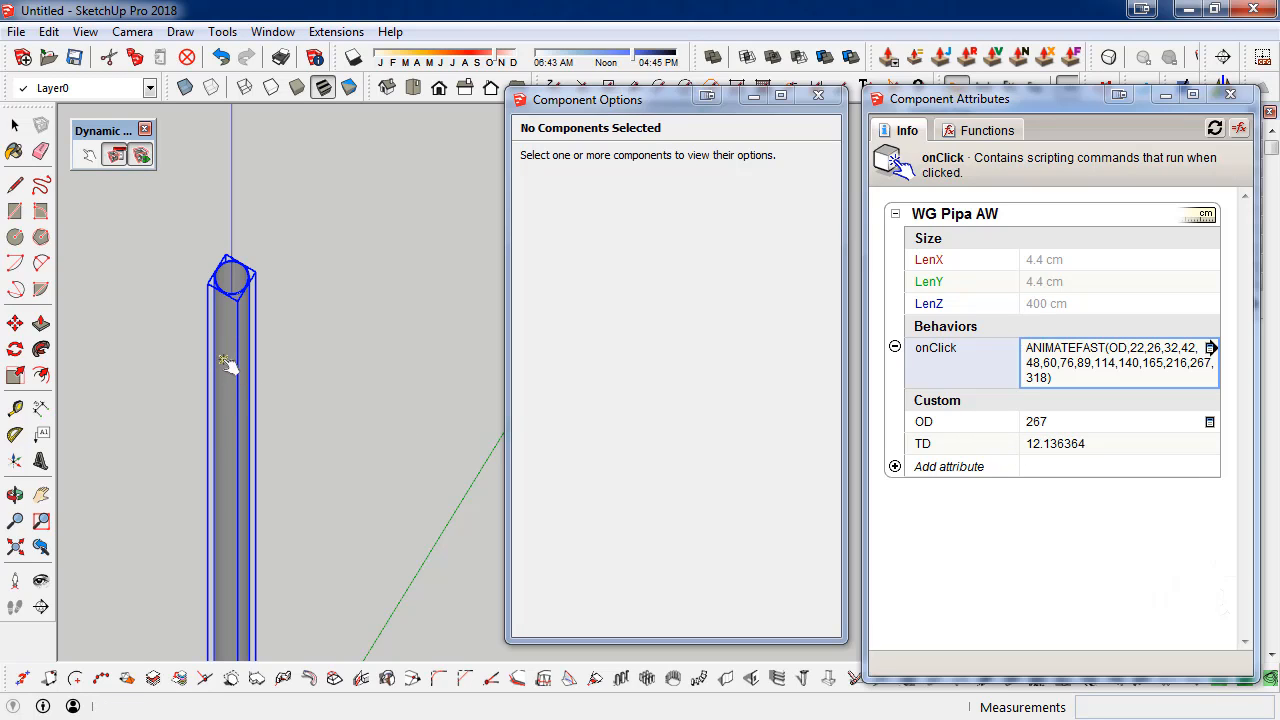
click(229, 365)
click(231, 366)
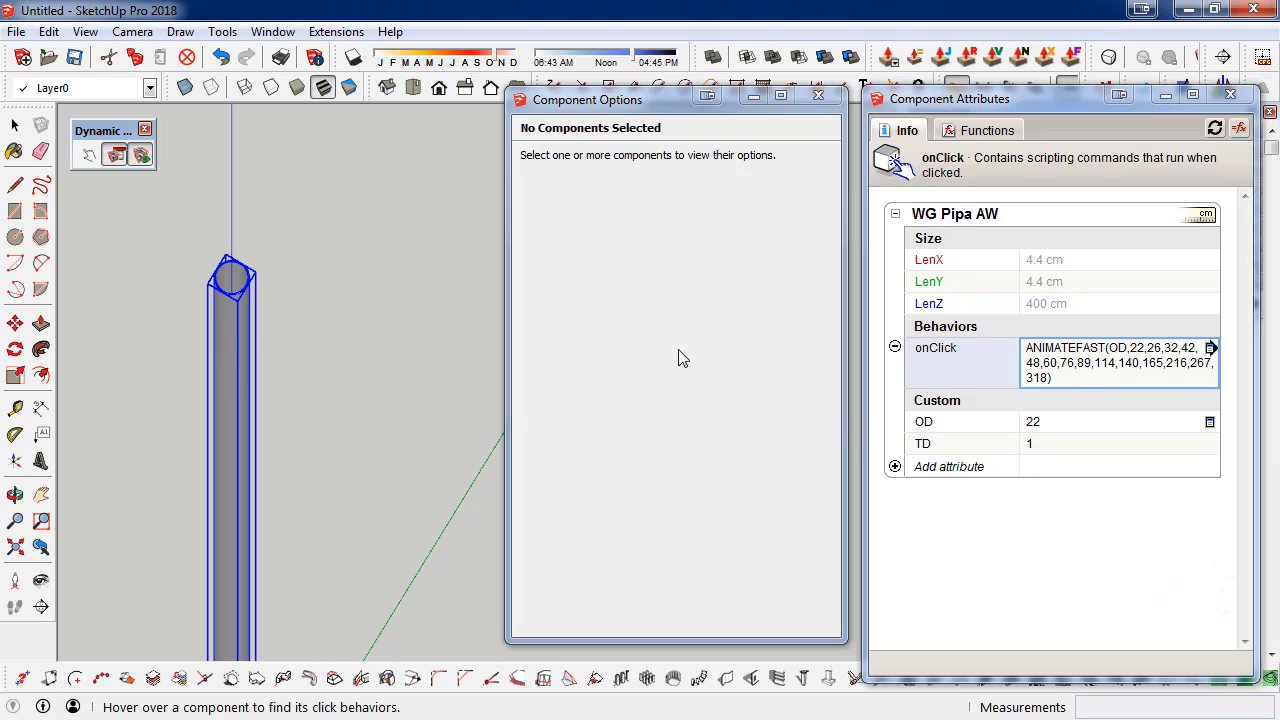
click(15, 126)
- Reselect the pipe and set its LenX size to a formula multiplying 4.4 by TD, without the cm unit
click(306, 220)
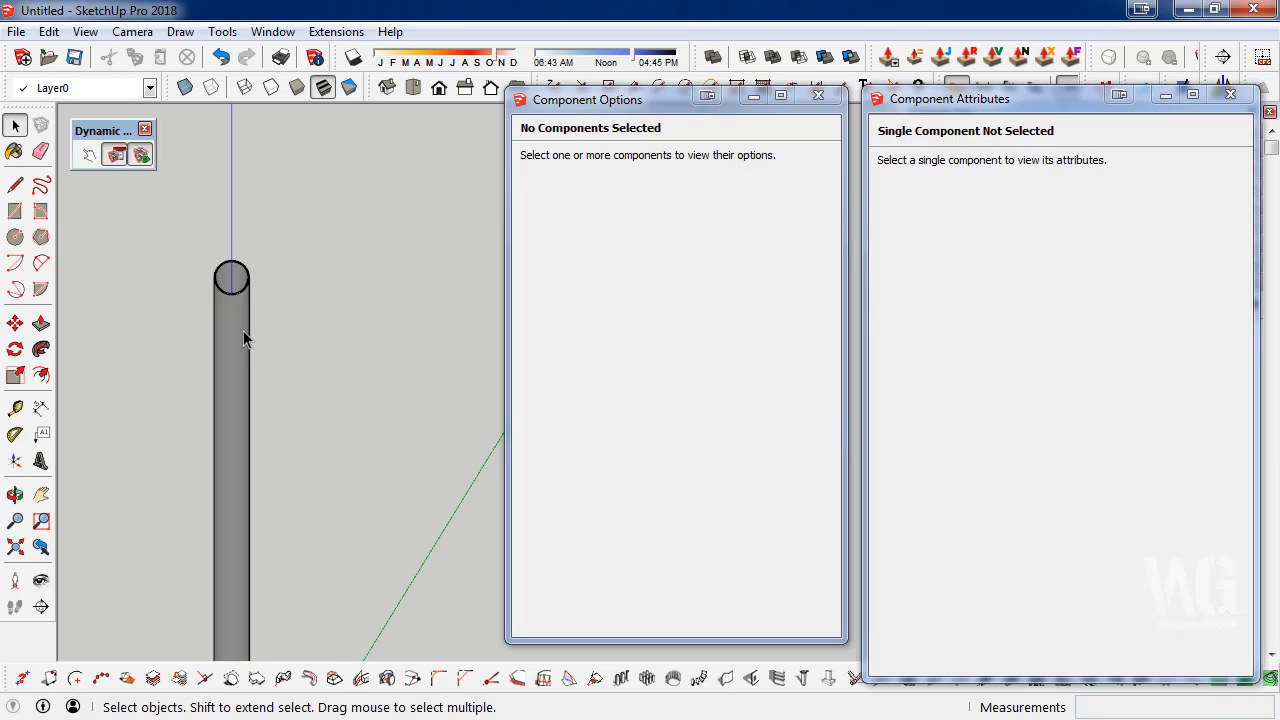
click(243, 338)
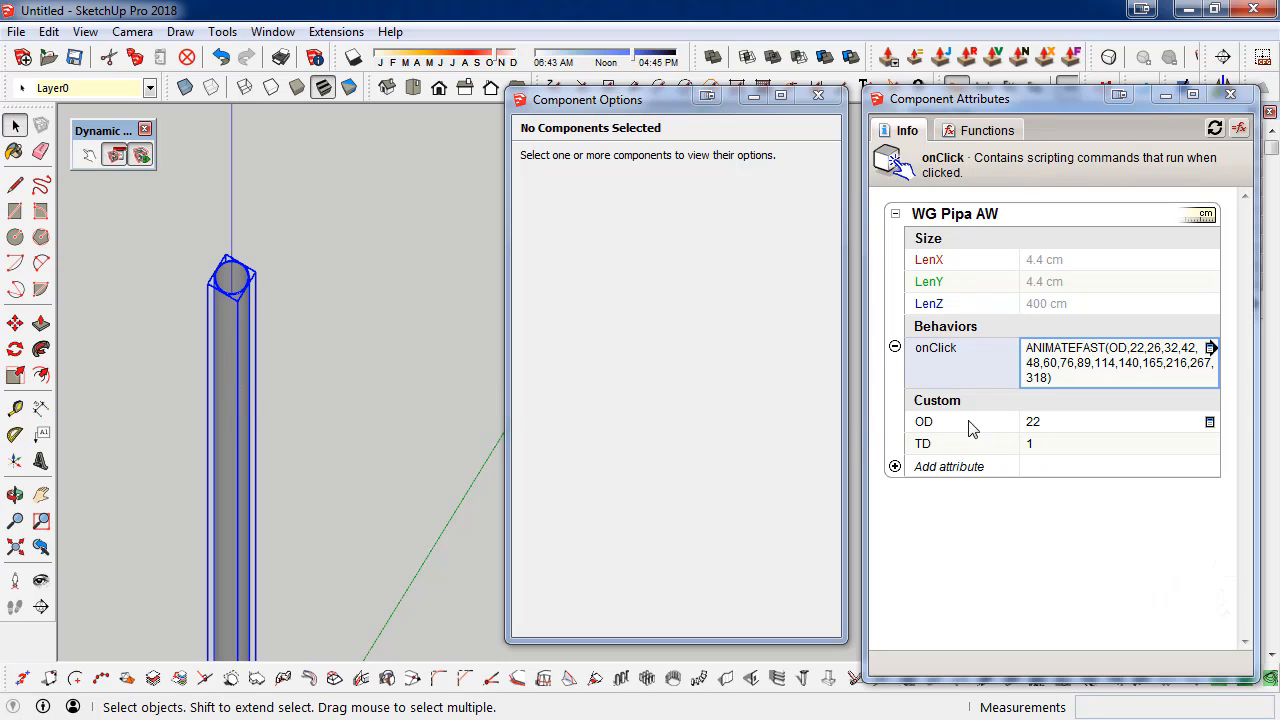
click(1091, 271)
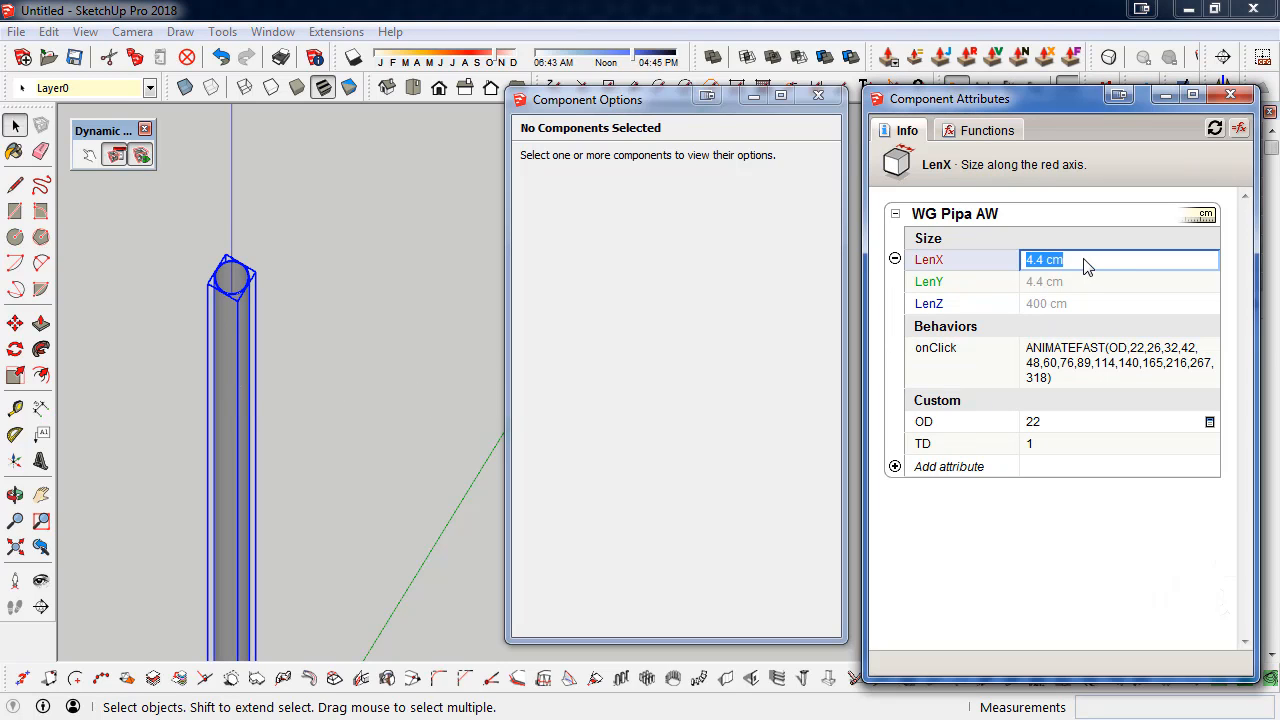
key(Left)
text(=)
key(BackSpace)
key(BackSpace)
key(BackSpace)
text(*td)
key(shift+Left)
key(shift+Left)
key(shift+Left)
key(Delete)
key(Return)
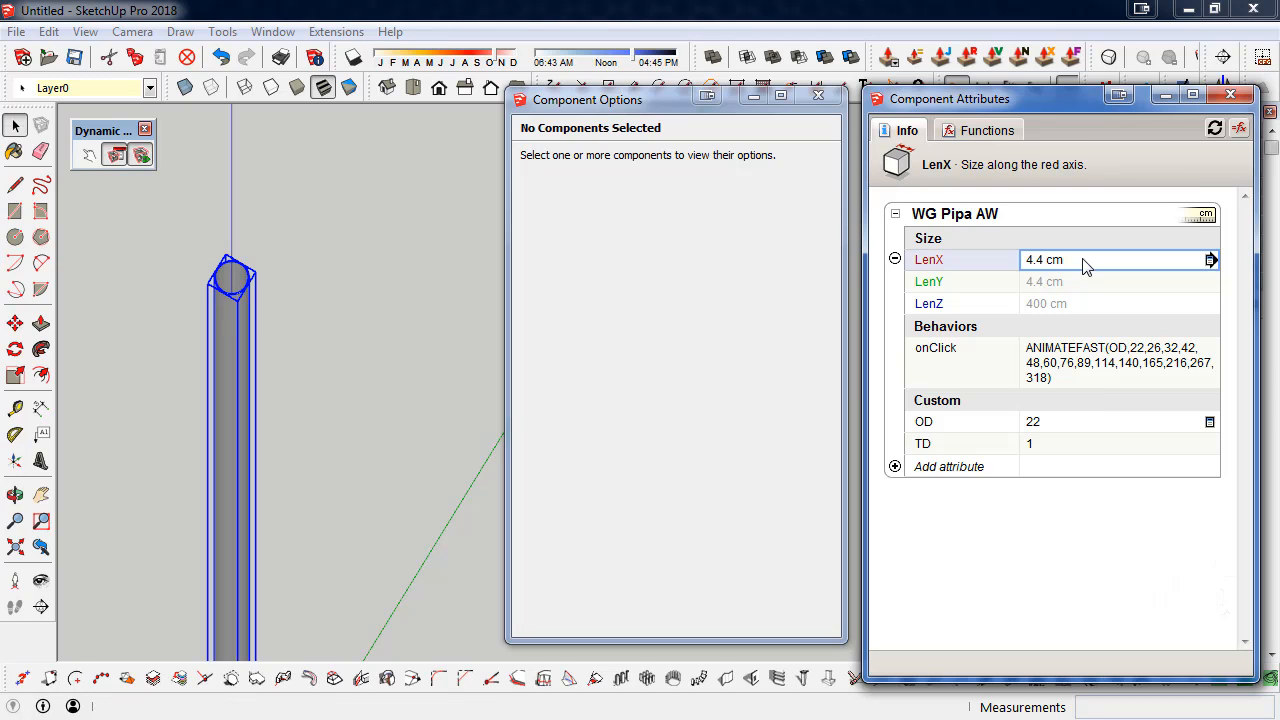
- Turn the LenY size into a multiplication formula starting from 4.4, without the cm unit
key(Tab)
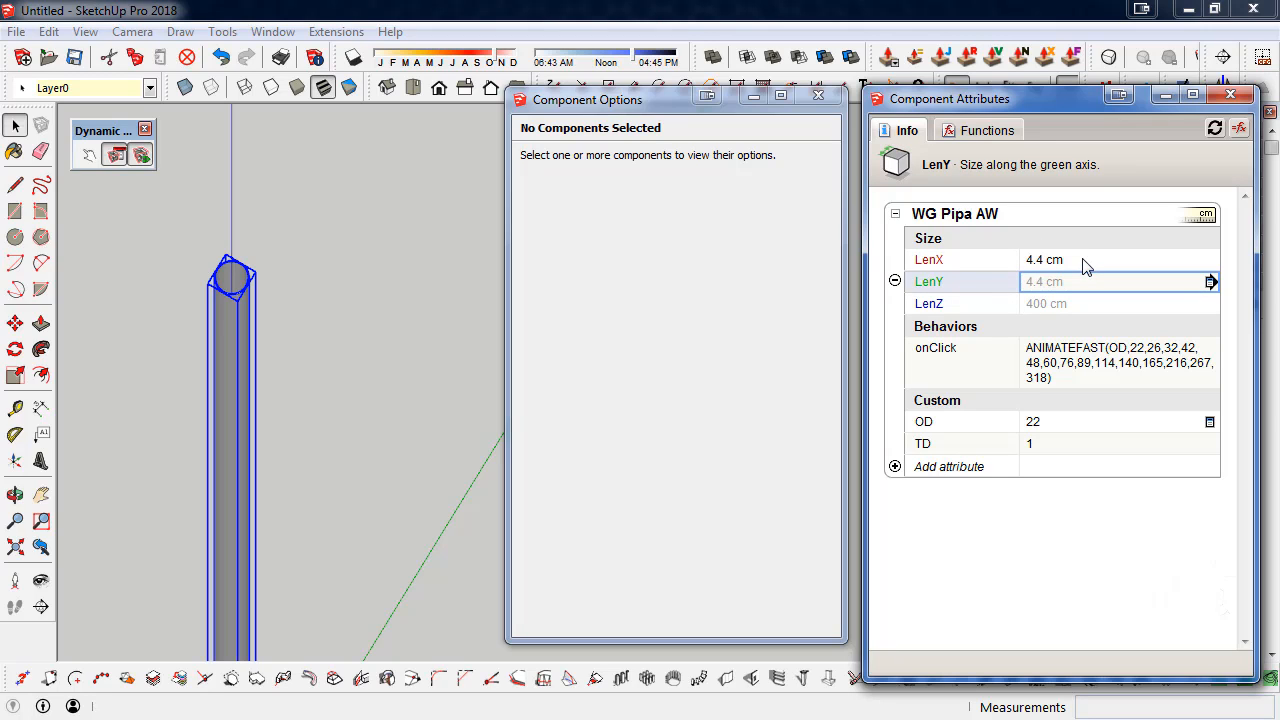
key(Return)
key(Home)
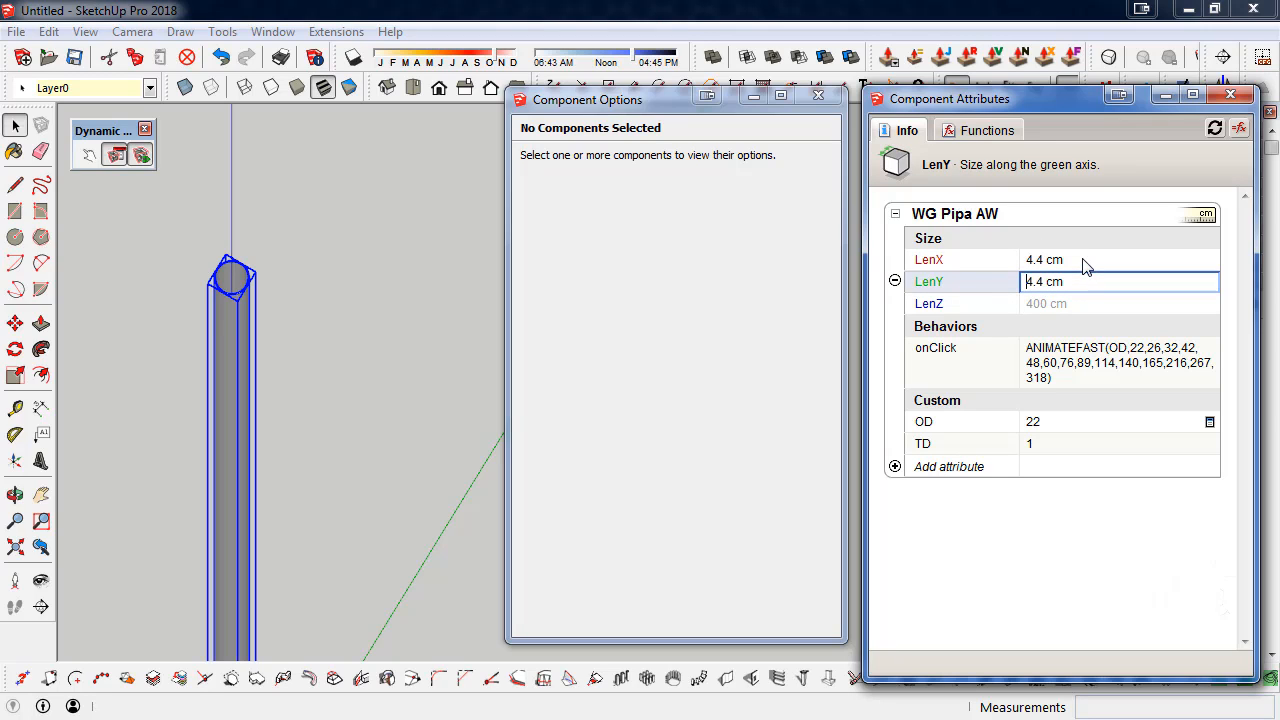
text(=)
text(*1)
key(shift+End)
key(Delete)
key(Return)
key(Tab)
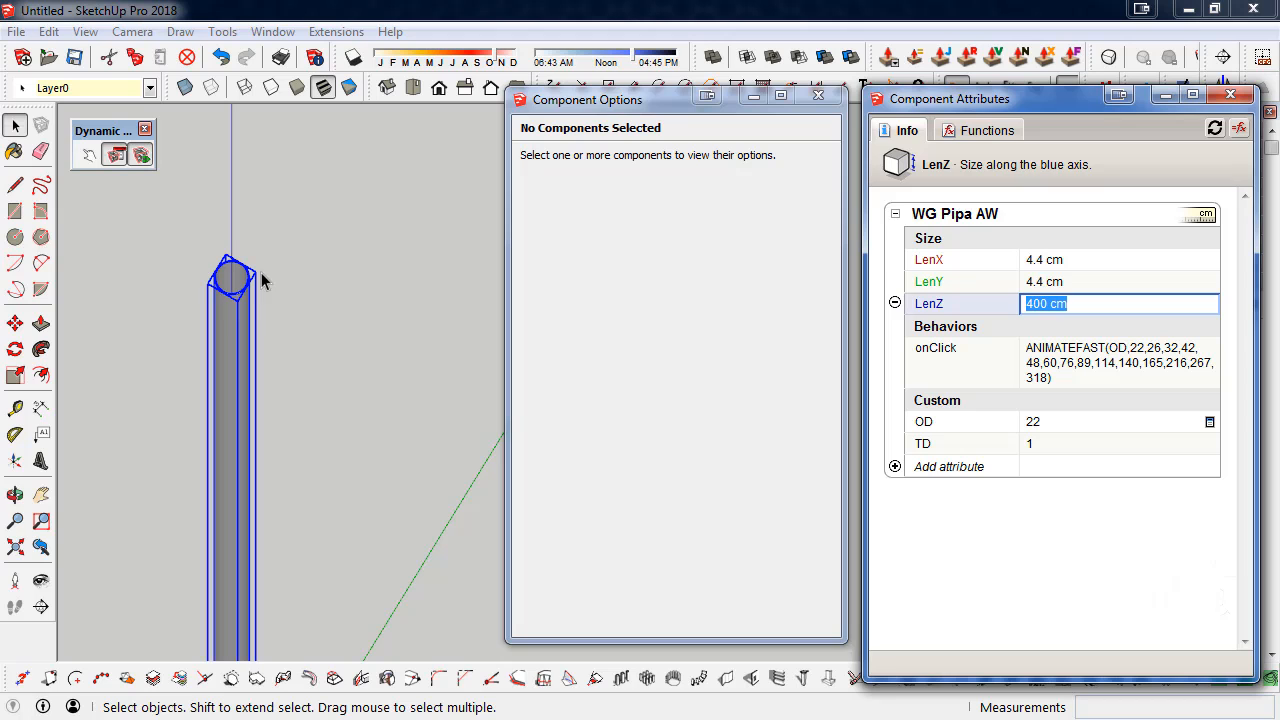
- Examine the whole pipe and its LenZ attribute, and consult the AW diameters in the manufacturer's size table
click(308, 345)
scroll(267, 227, down, 5)
middle_drag(303, 401, 354, 337)
middle_drag(263, 357, 265, 285)
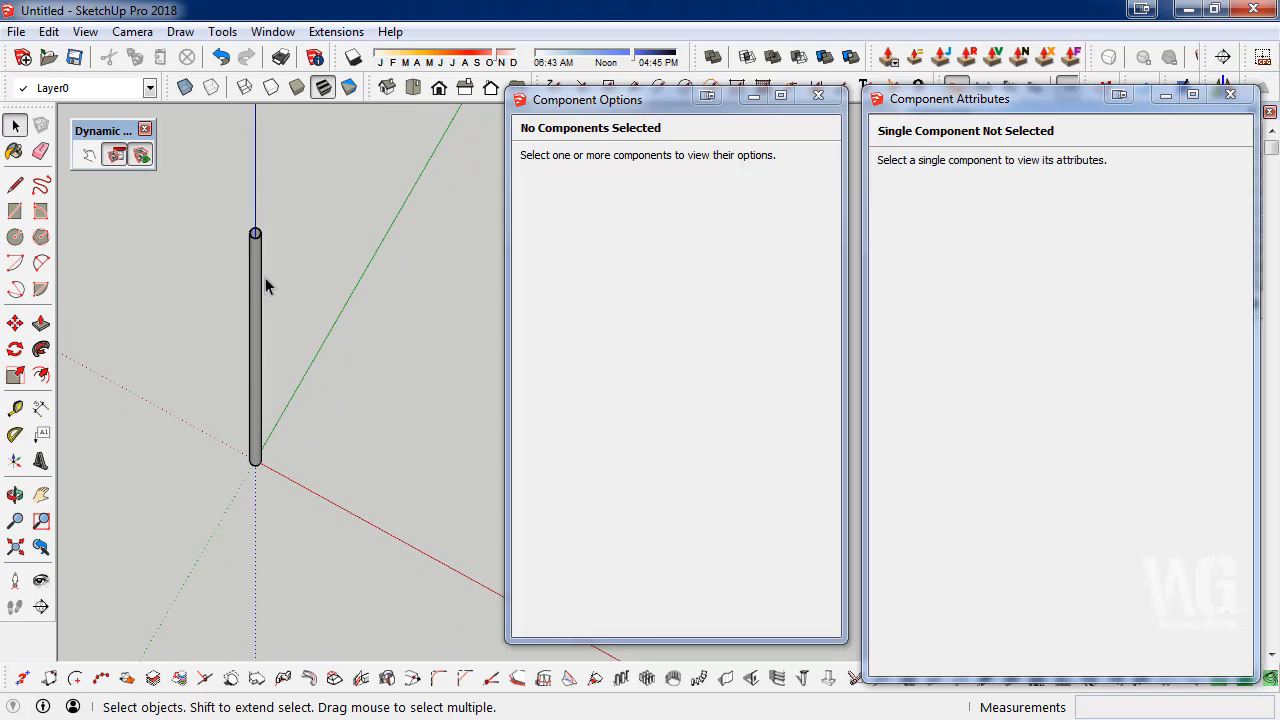
click(262, 285)
scroll(329, 266, up, 3)
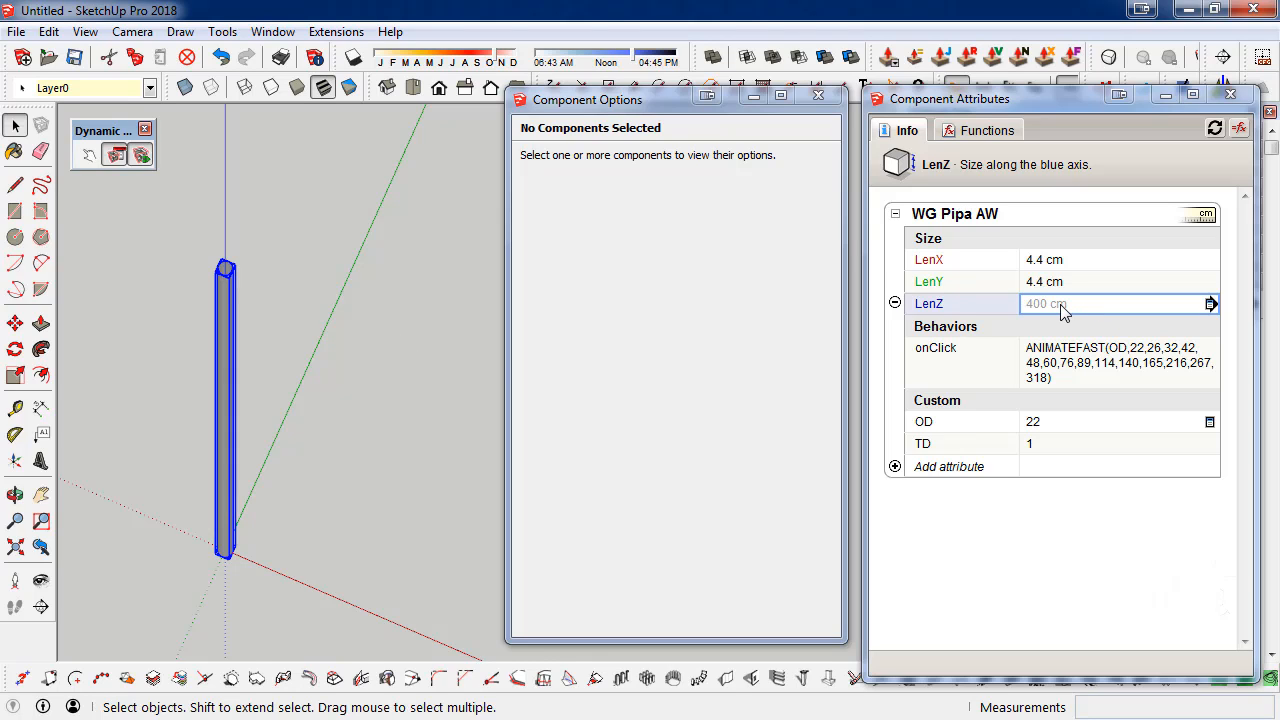
click(330, 320)
click(226, 300)
key(alt+Tab)
drag(665, 294, 802, 197)
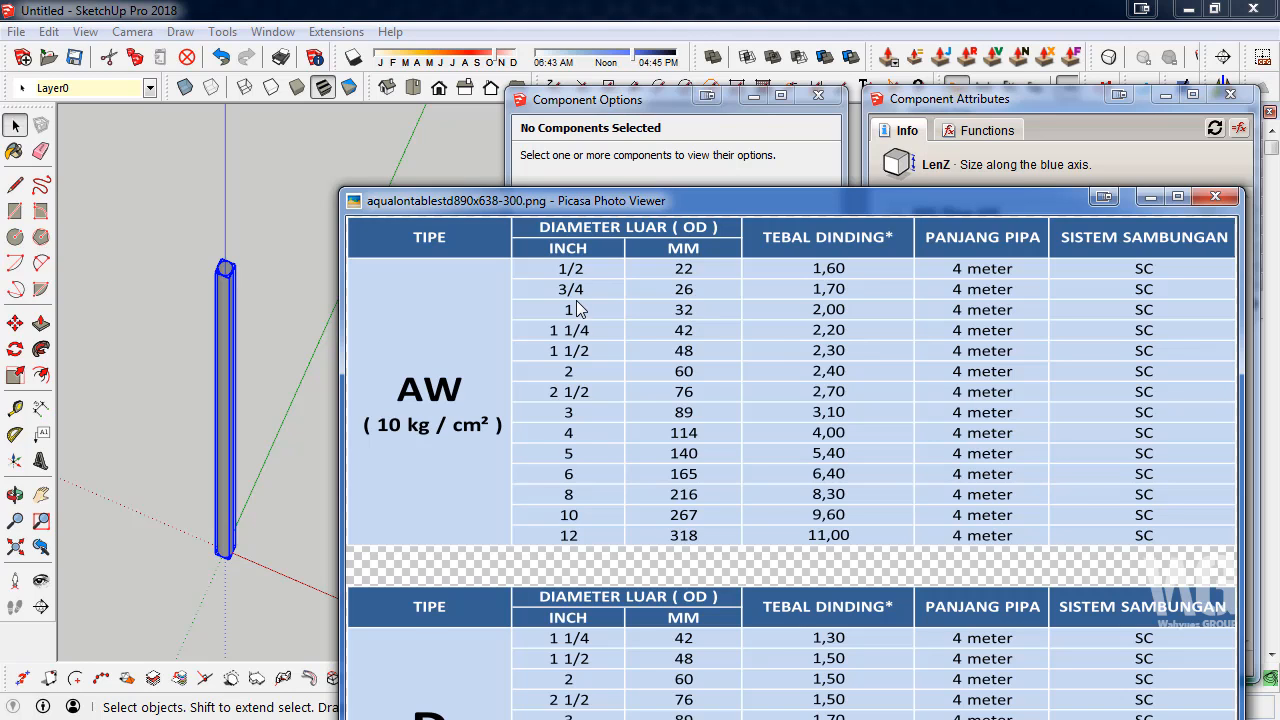
click(1151, 197)
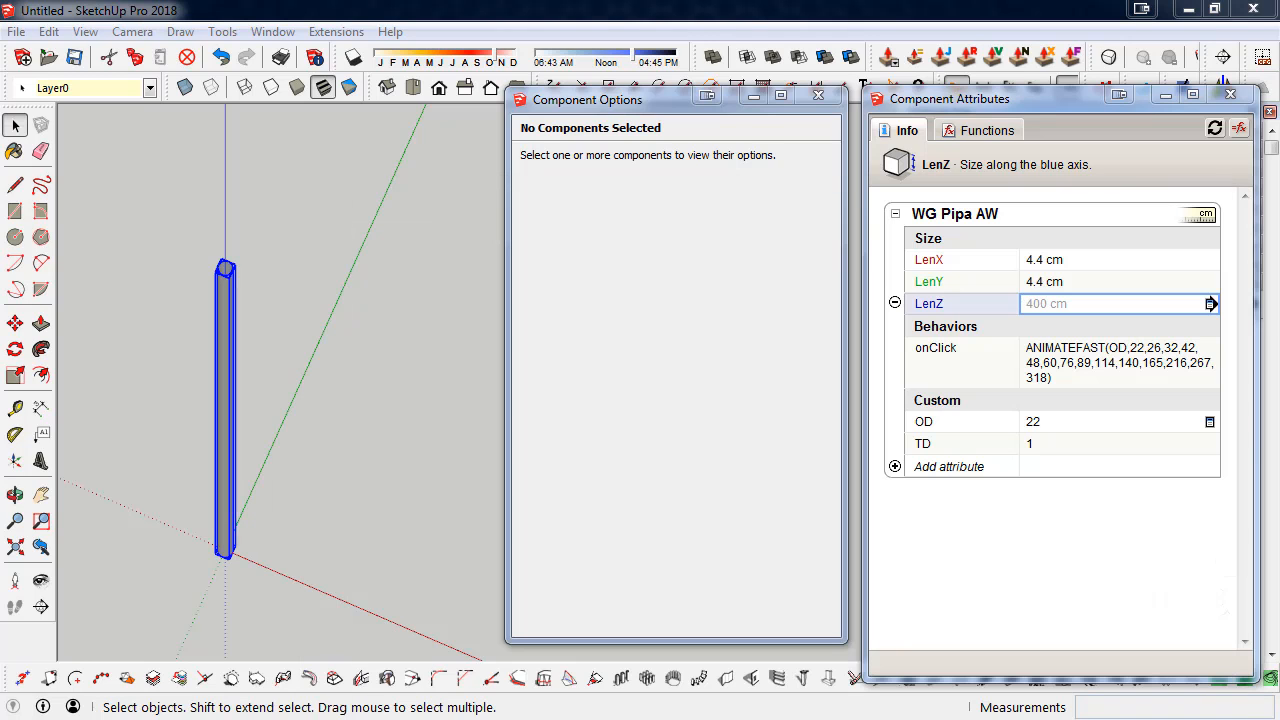
- Deselect the pipe and examine its open top rim up close and at full length, with the Dimension tool ready
click(359, 452)
middle_drag(272, 305, 256, 510)
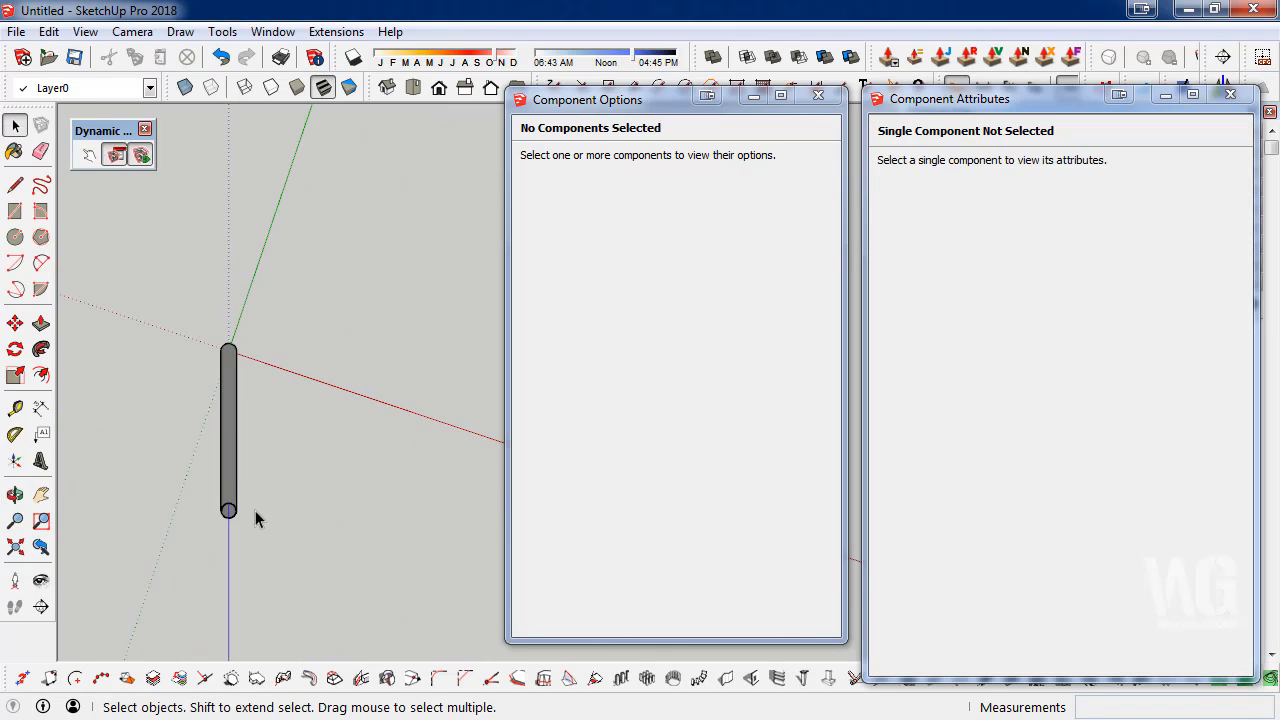
mouse_move(240, 441)
middle_down()
mouse_move(221, 361)
mouse_move(255, 393)
middle_up()
scroll(286, 370, up, 8)
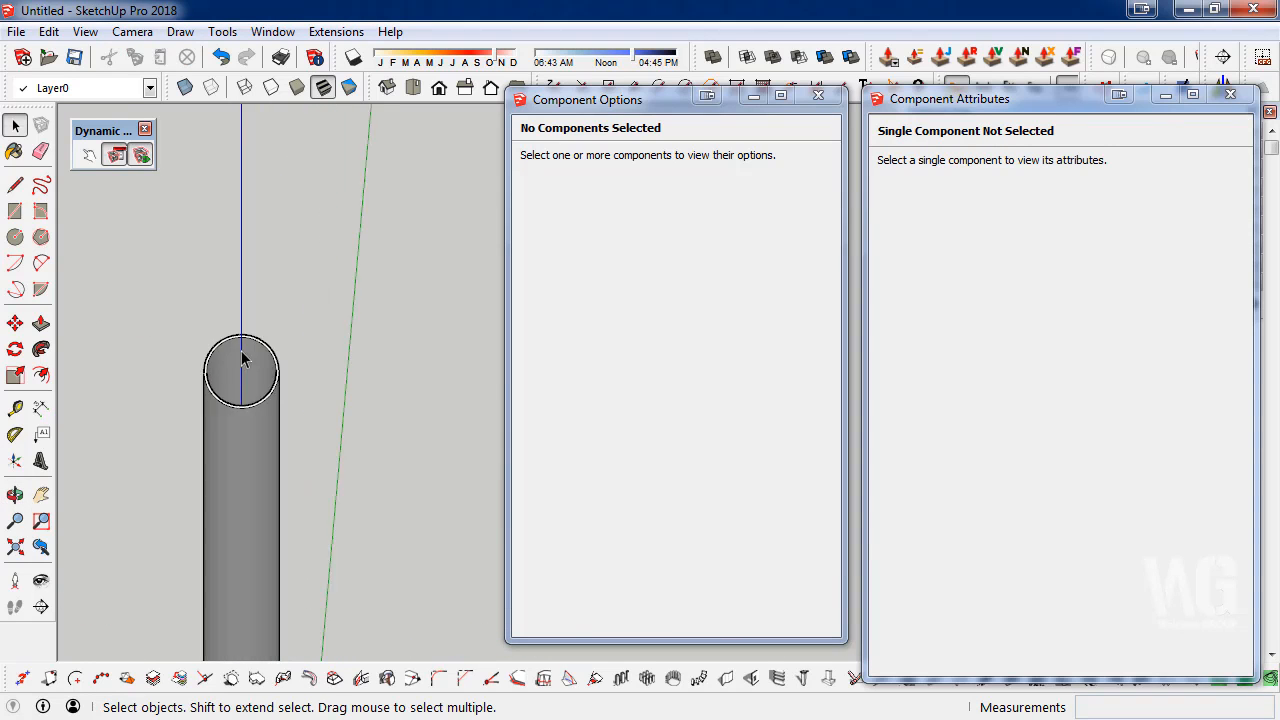
scroll(213, 364, up, 2)
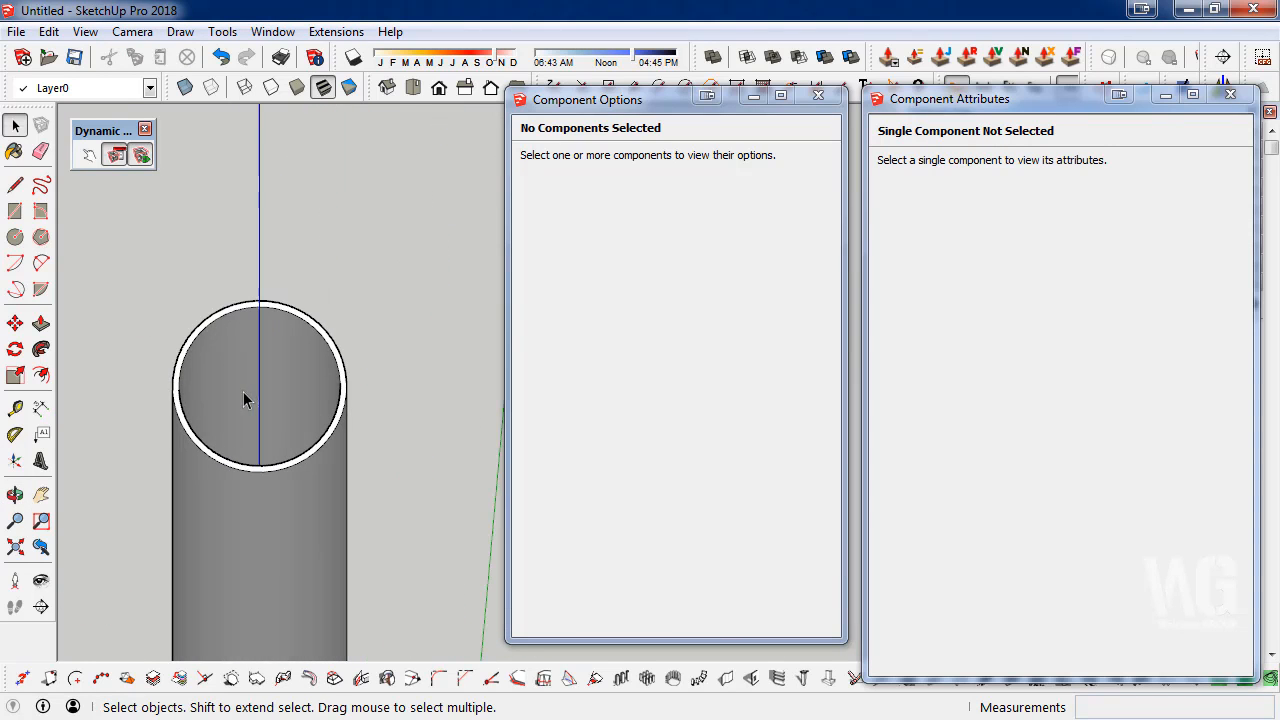
click(40, 408)
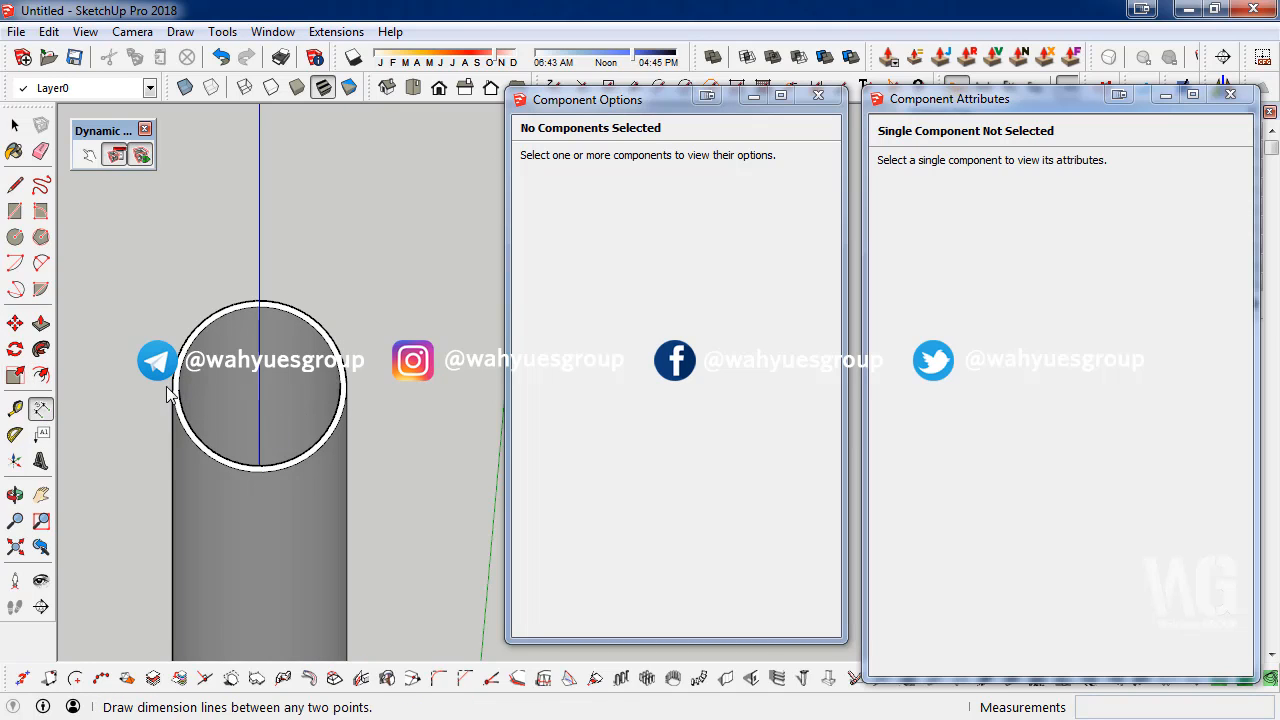
middle_drag(259, 392, 266, 300)
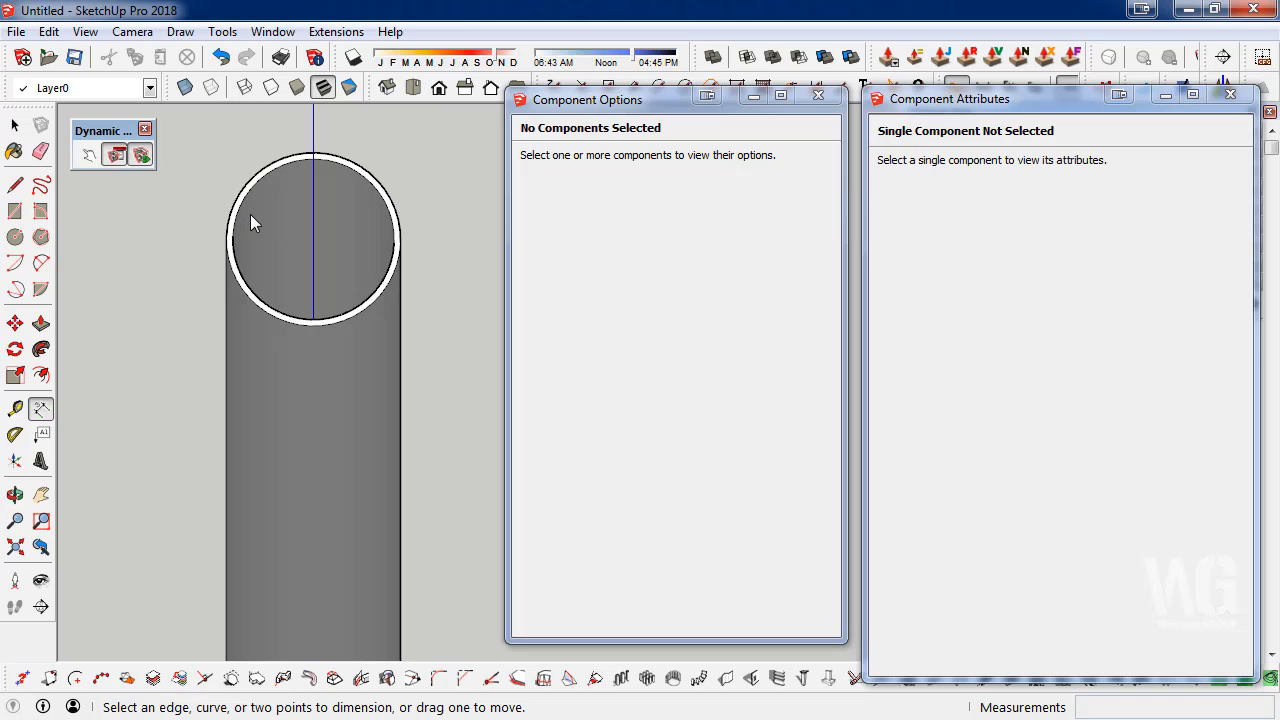
scroll(250, 216, down, 6)
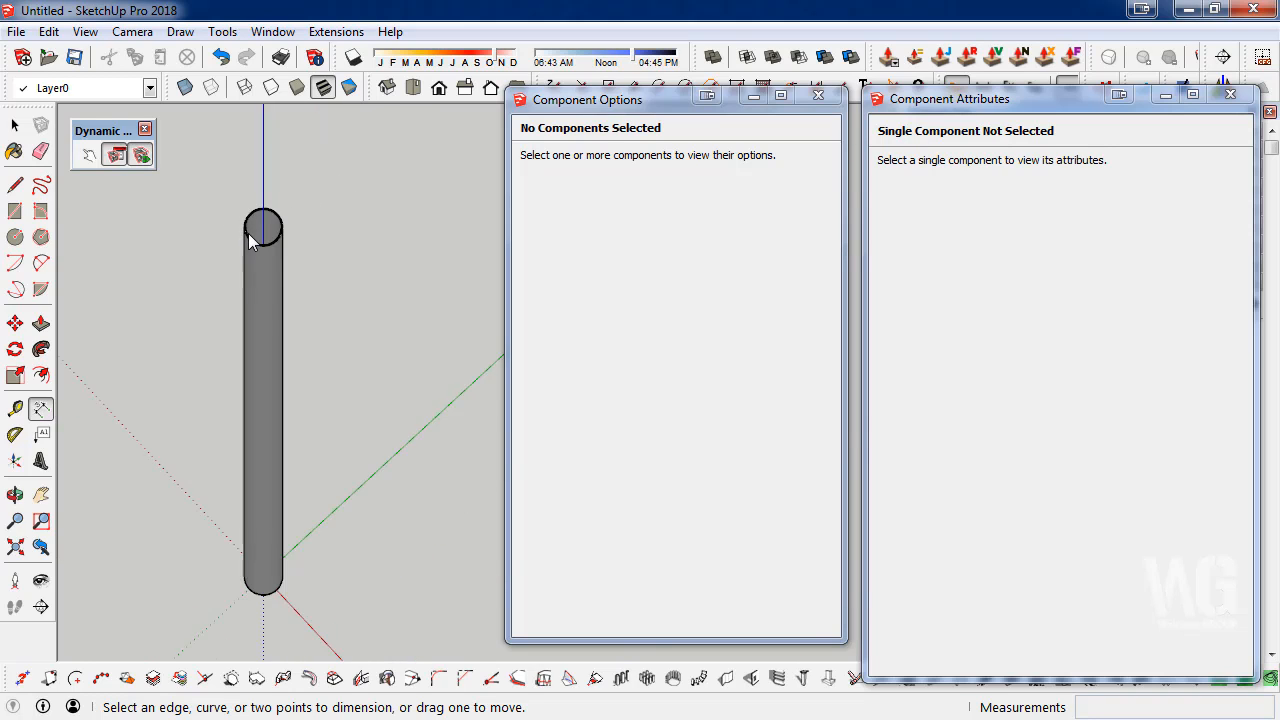
scroll(250, 236, down, 3)
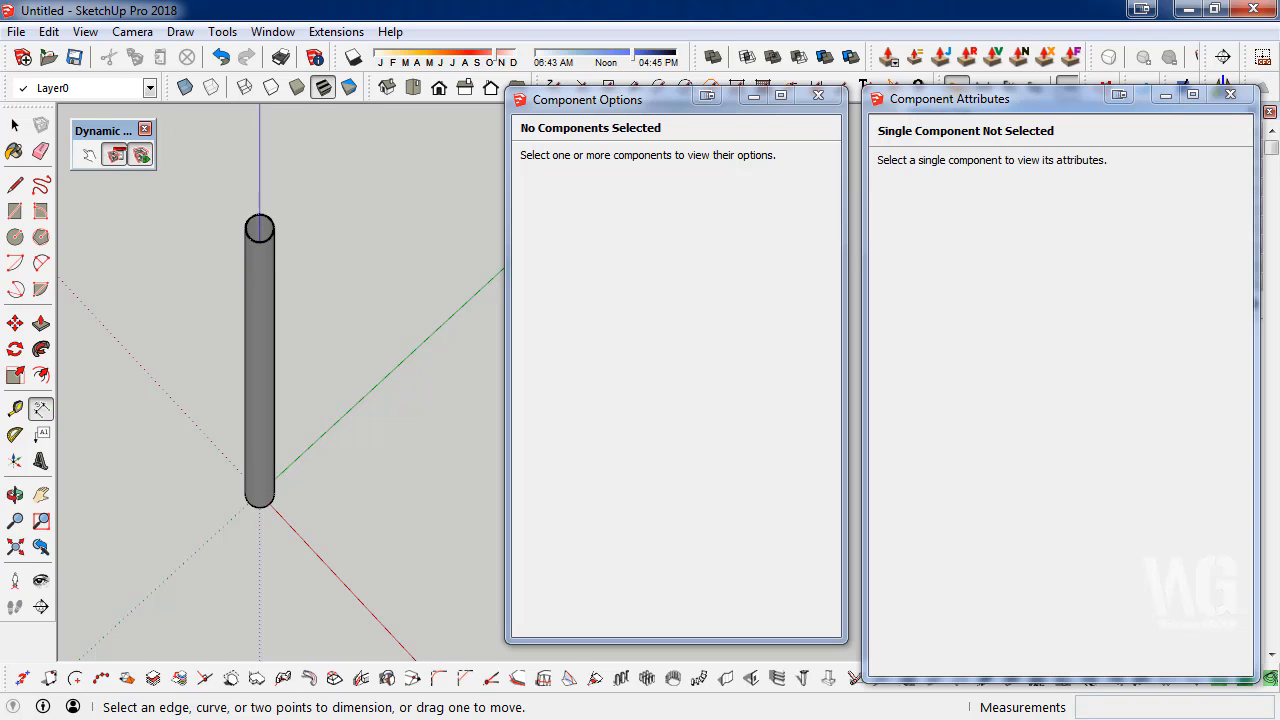
- Measure the pipe's outer diameter across its open end with the Tape Measure tool, and return to the Select tool
click(20, 416)
middle_drag(256, 252, 263, 328)
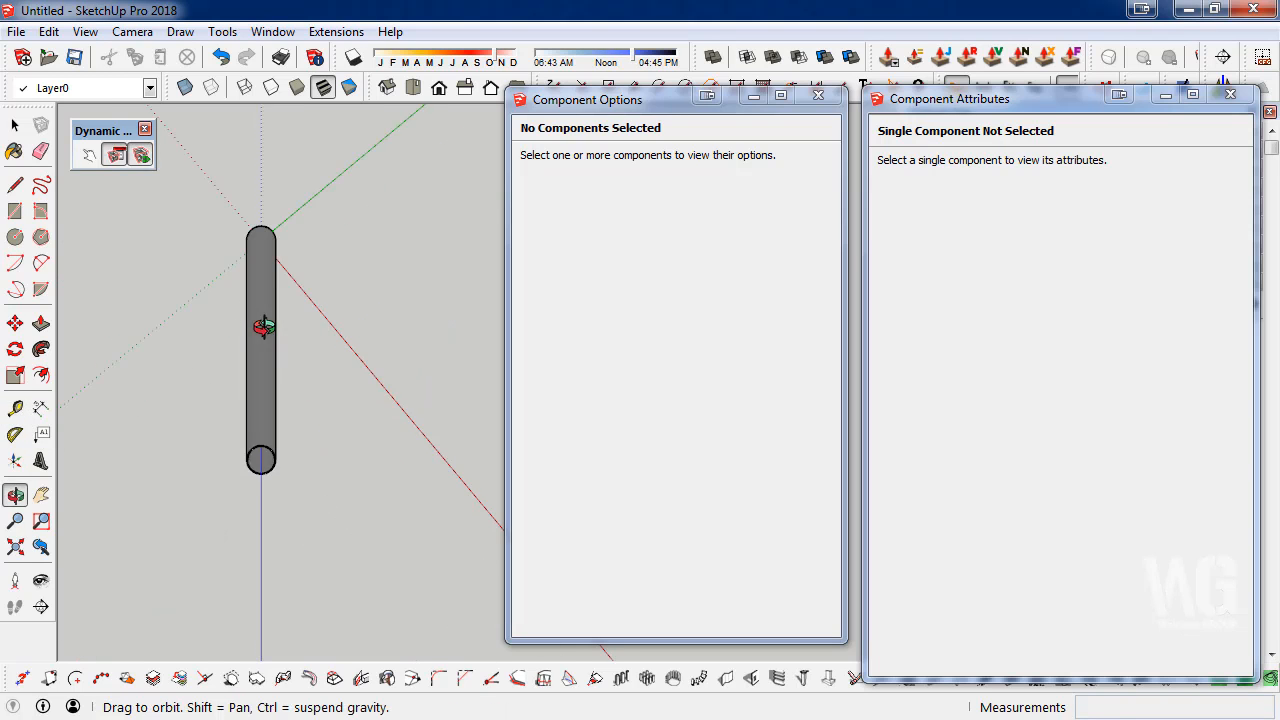
scroll(257, 266, up, 2)
middle_drag(262, 410, 262, 240)
scroll(266, 231, up, 2)
scroll(266, 231, up, 4)
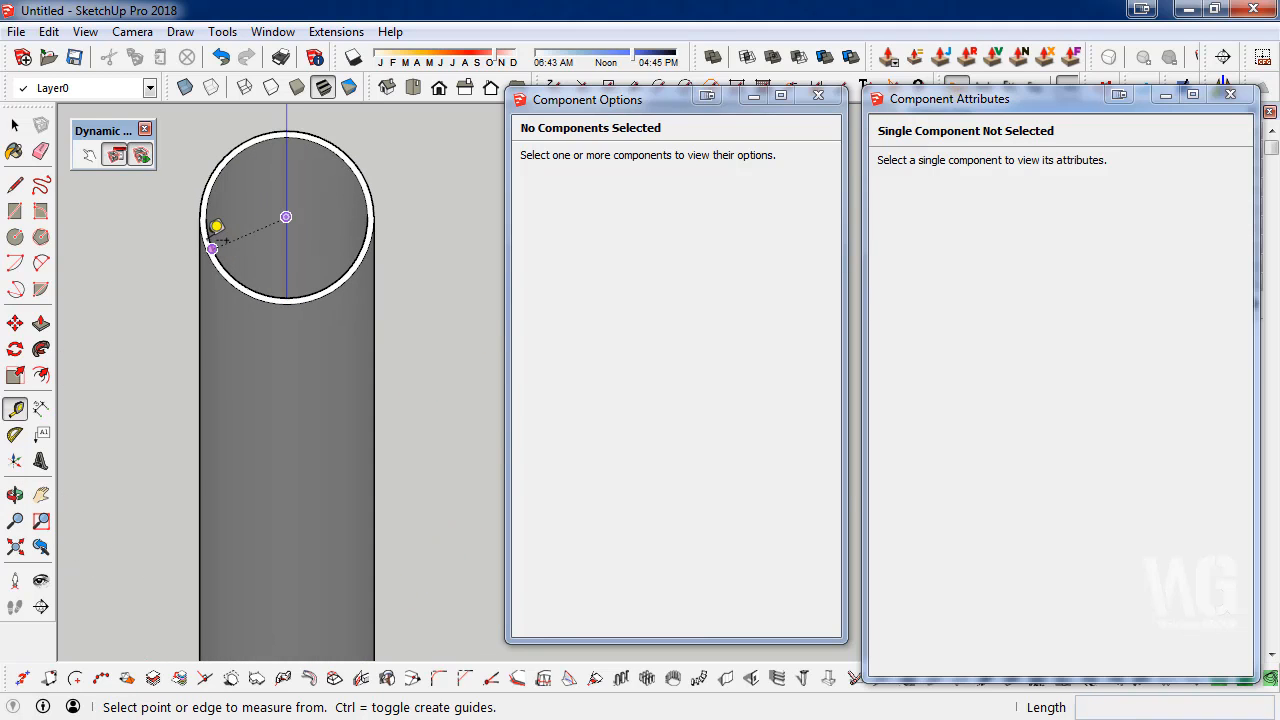
click(204, 239)
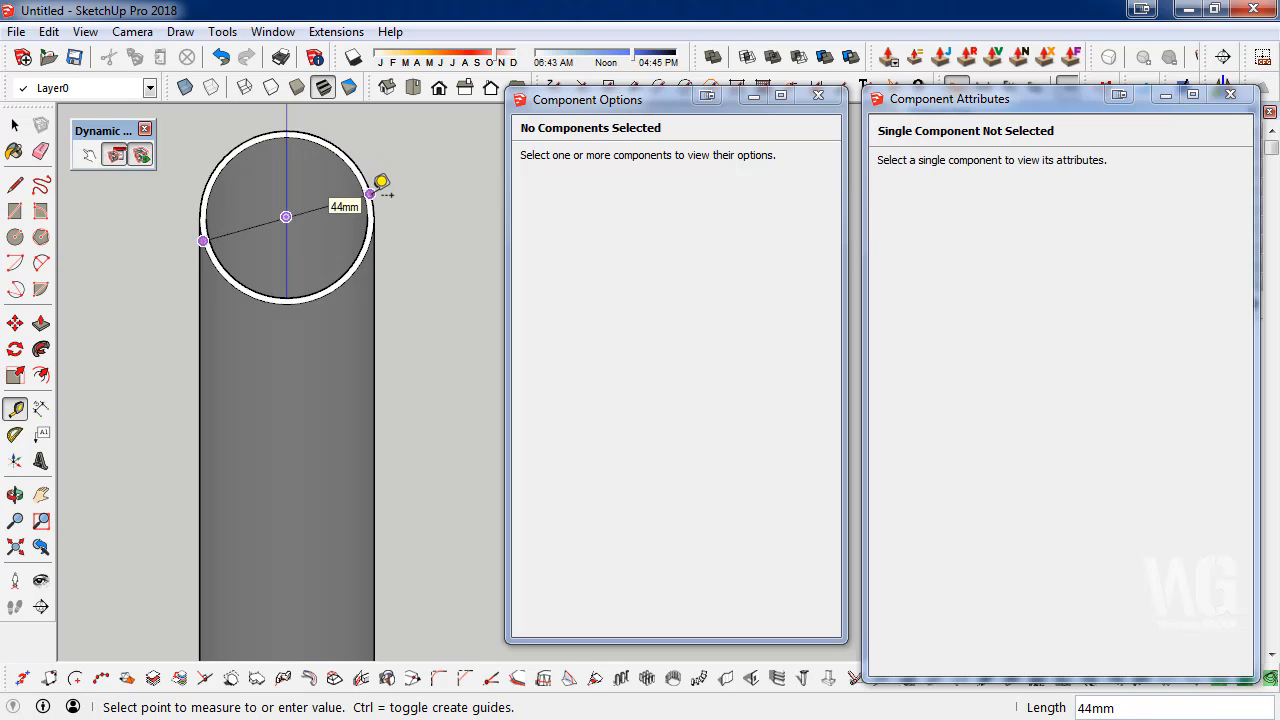
click(15, 125)
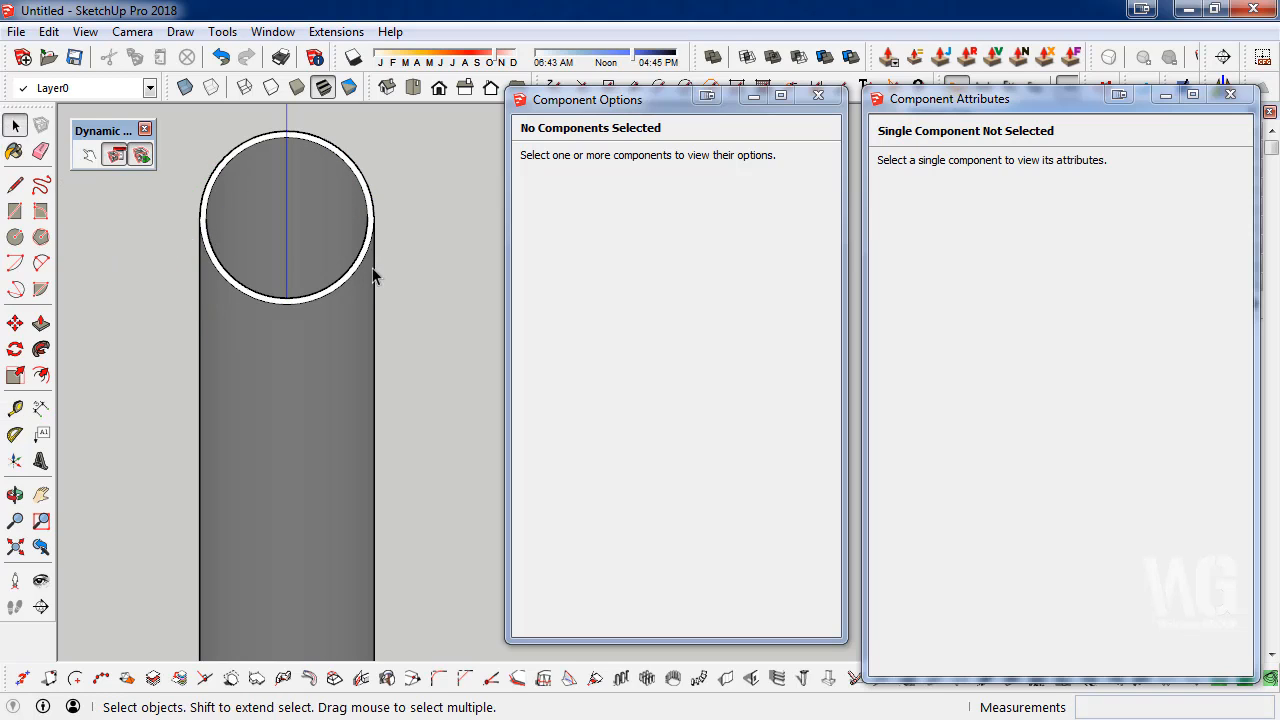
- Examine the pipe's bounding box, open end and size attributes from several angles
click(371, 214)
scroll(329, 214, down, 6)
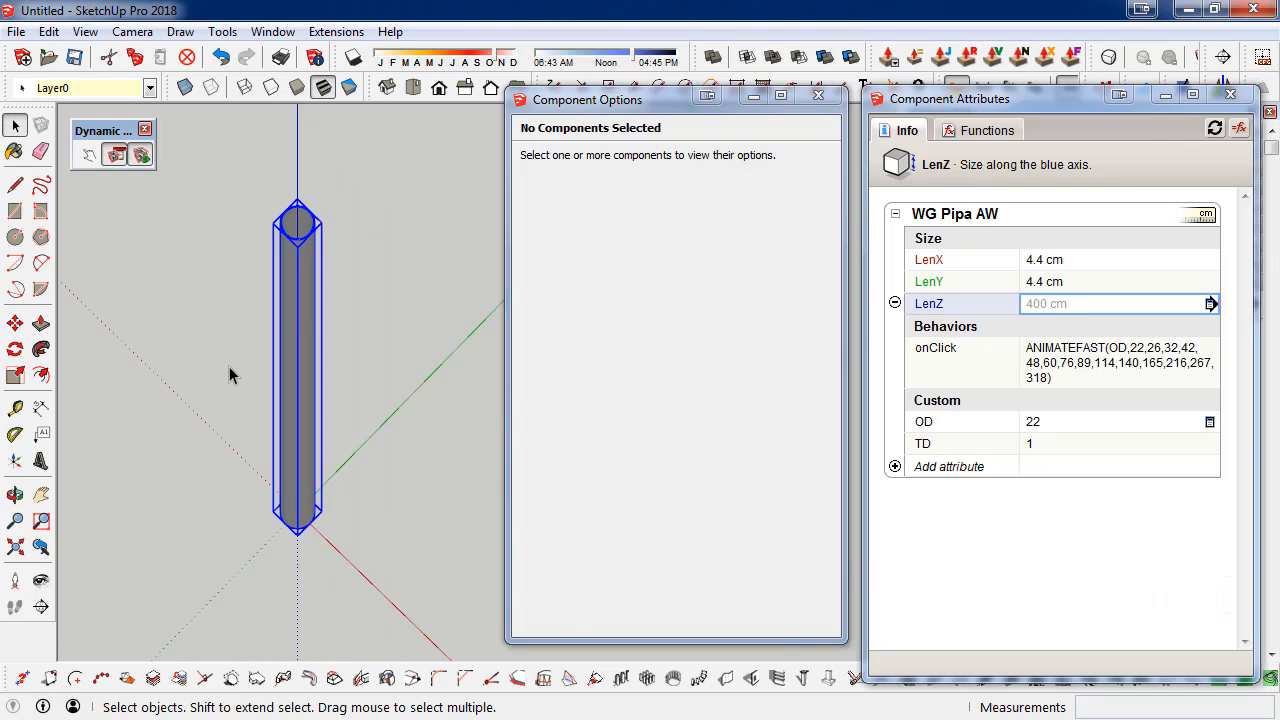
click(229, 374)
middle_drag(229, 374, 349, 320)
middle_drag(367, 528, 346, 440)
click(325, 315)
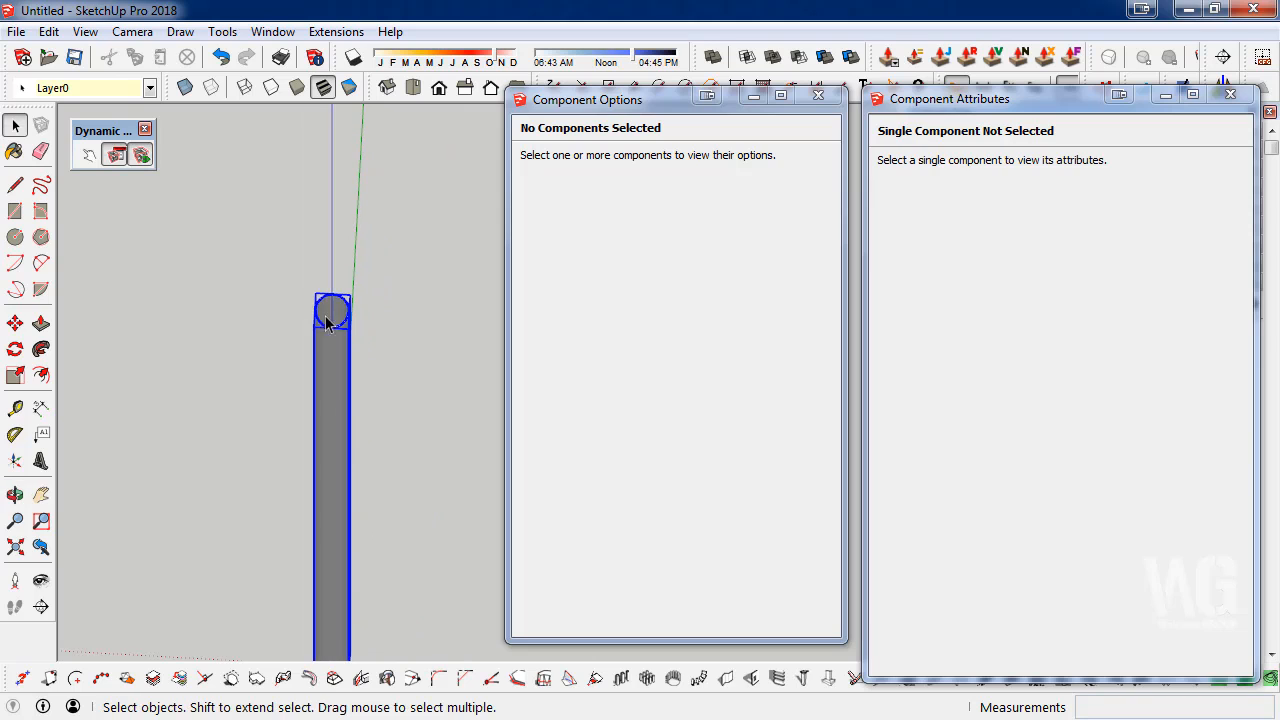
scroll(335, 330, up, 3)
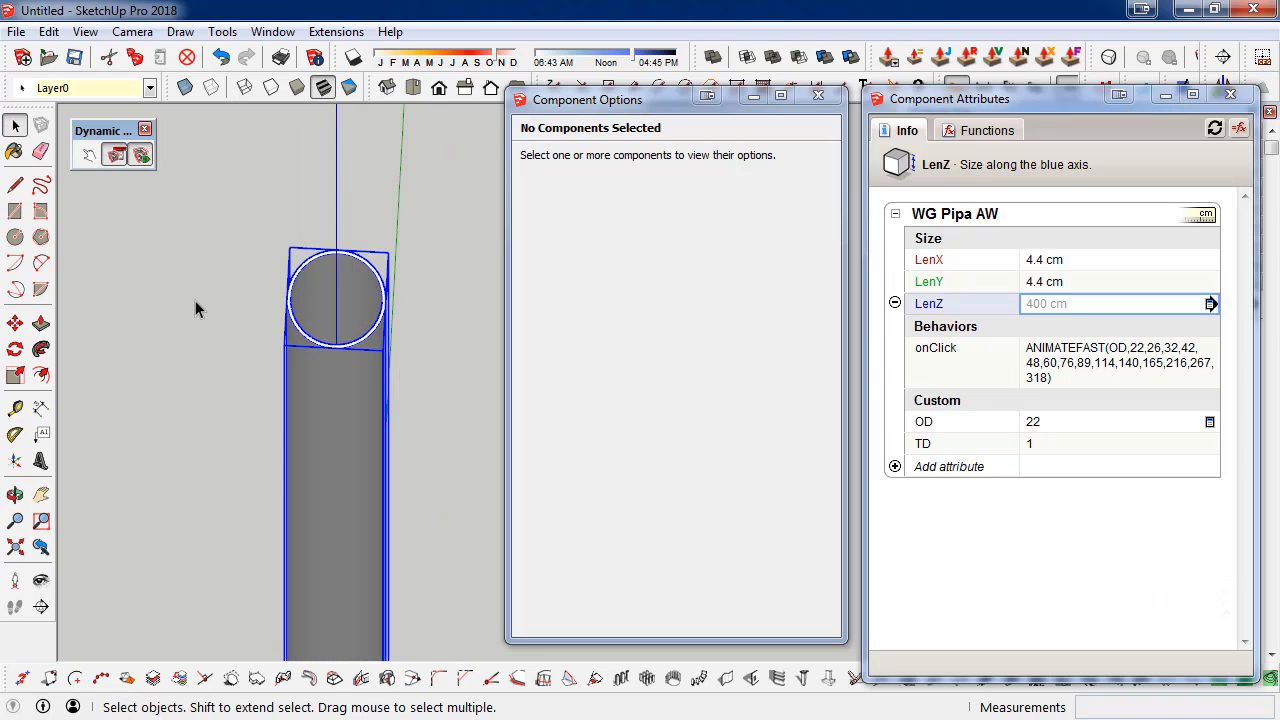
scroll(194, 309, down, 4)
scroll(325, 248, down, 2)
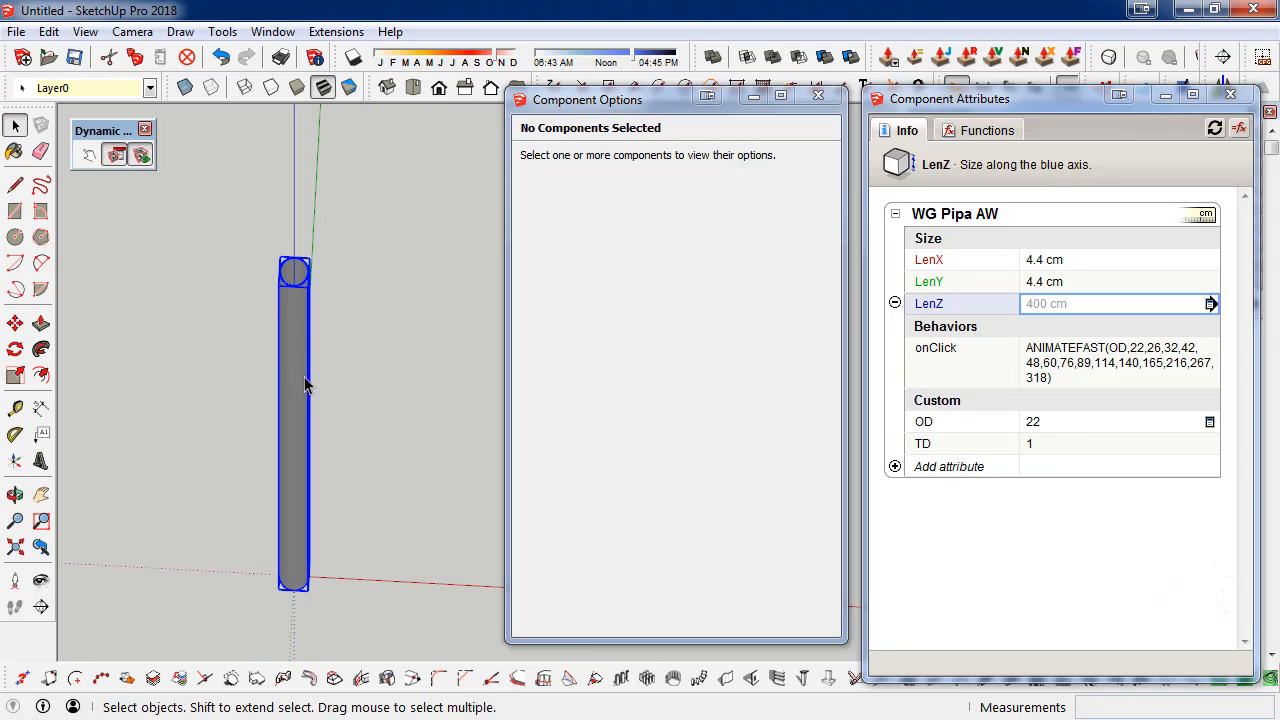
scroll(303, 394, down, 2)
scroll(298, 437, up, 2)
middle_drag(308, 409, 300, 367)
middle_drag(299, 293, 311, 317)
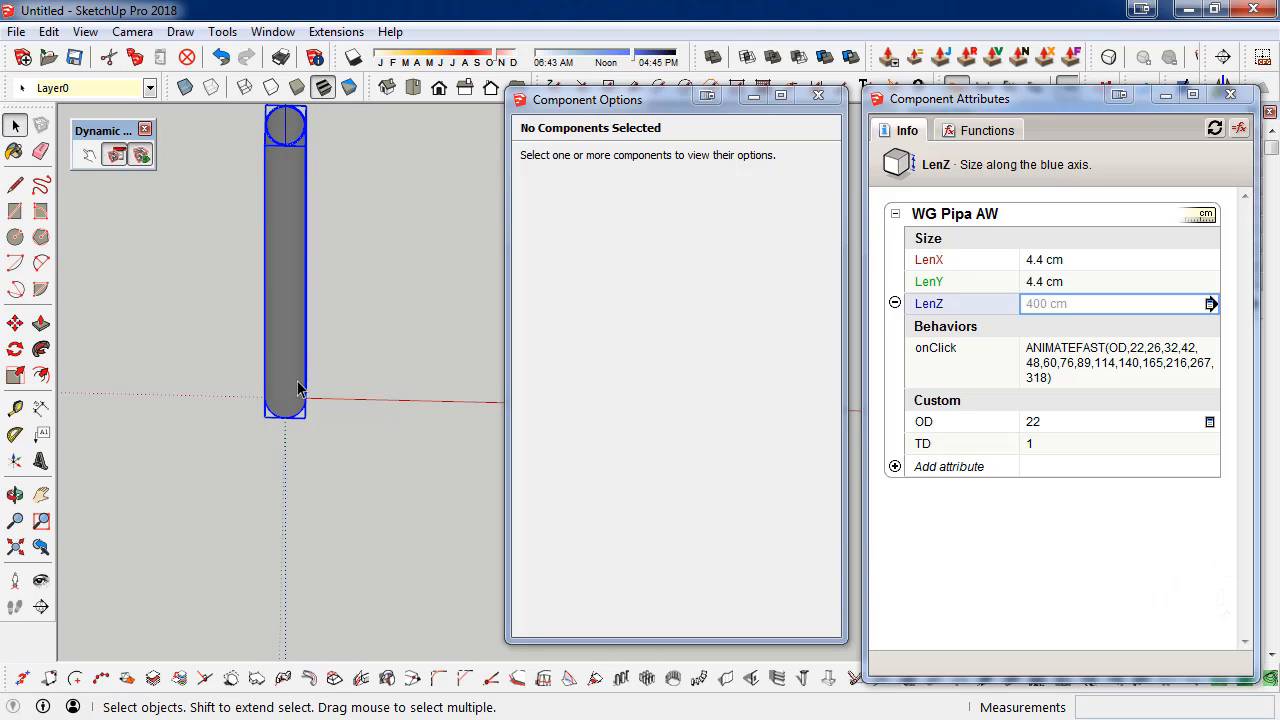
scroll(298, 375, down, 1)
scroll(329, 241, up, 2)
click(327, 220)
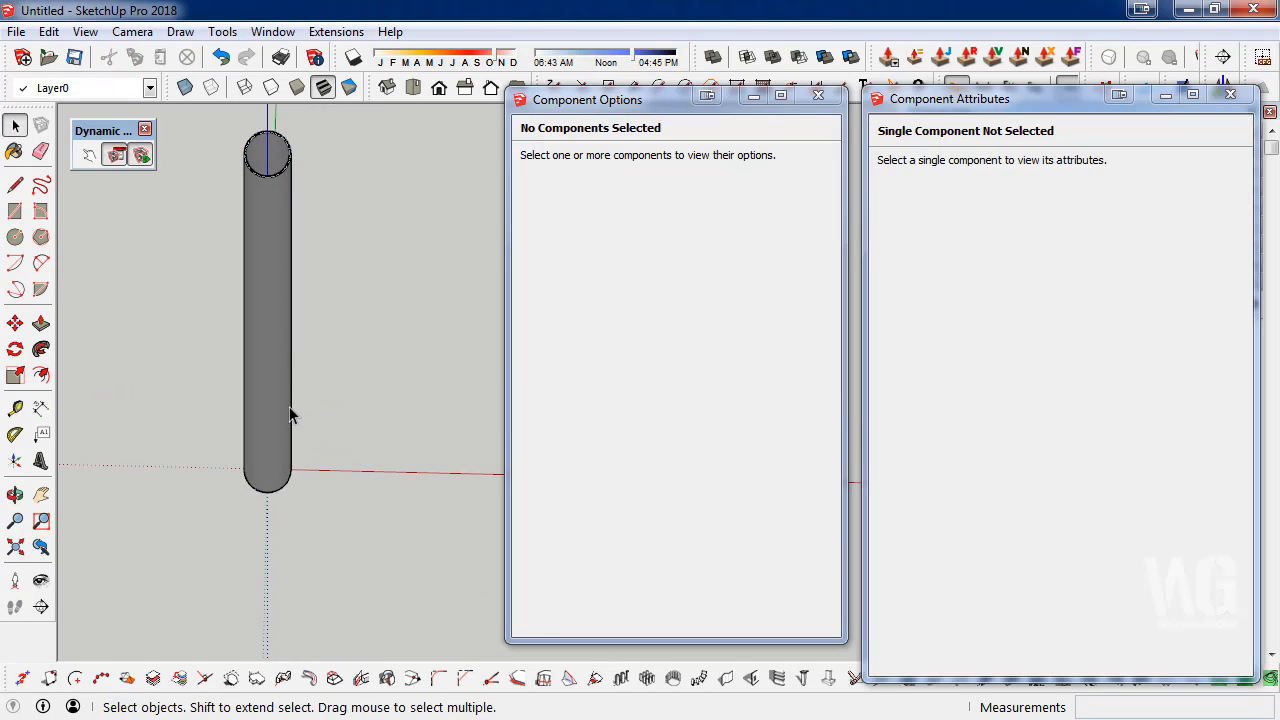
scroll(290, 411, down, 1)
middle_drag(239, 248, 237, 326)
middle_drag(383, 297, 367, 336)
scroll(375, 265, up, 5)
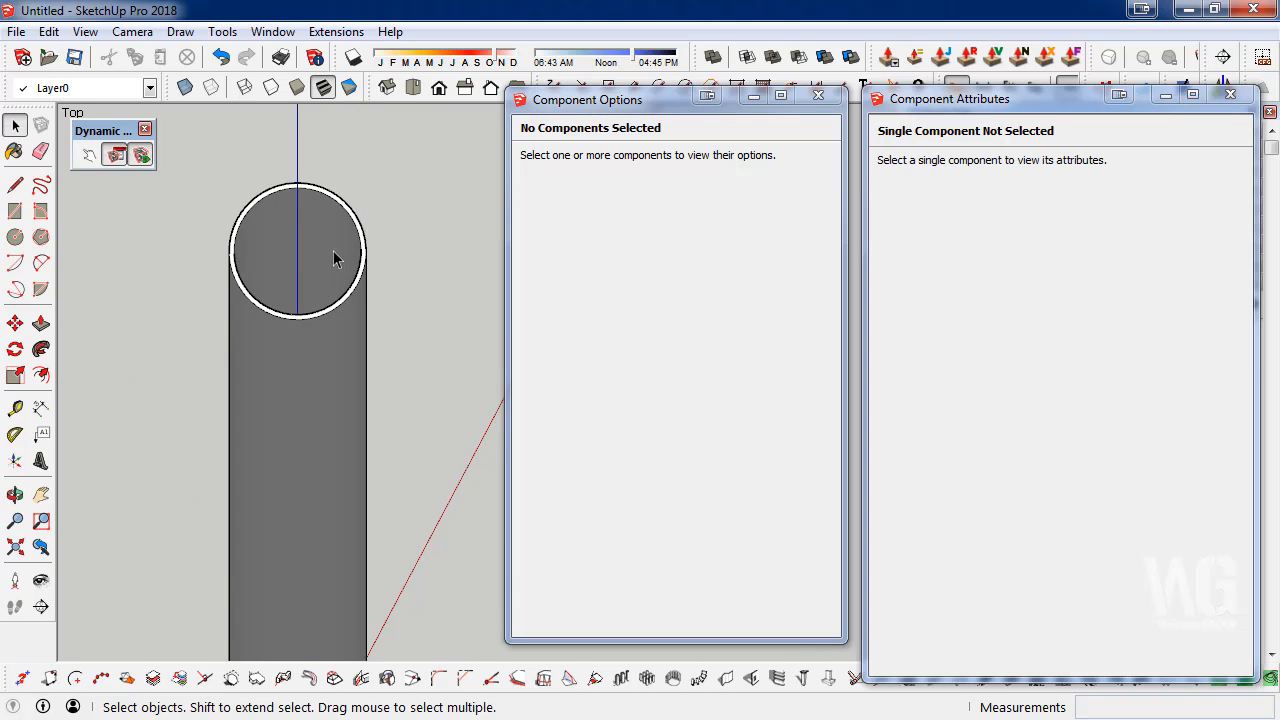
scroll(203, 290, down, 4)
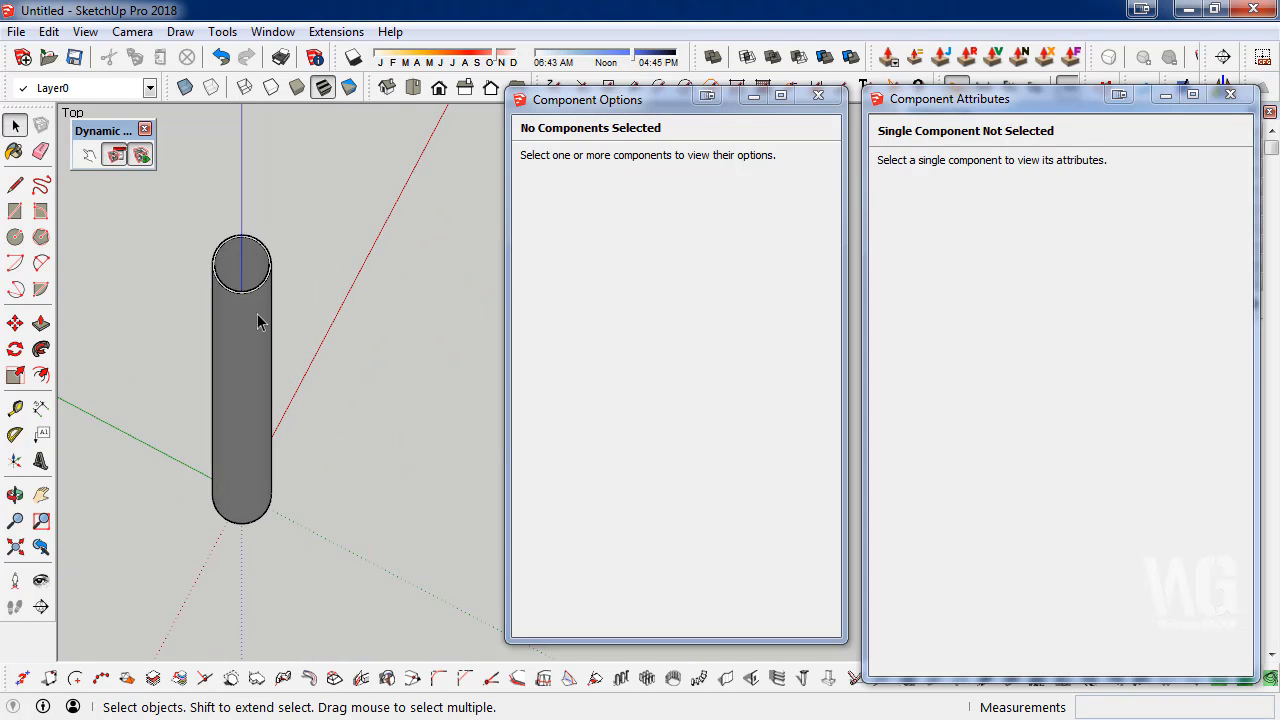
- Select the pipe and test its click behavior with the Interact tool, stepping OD from 22 up to 216
click(258, 314)
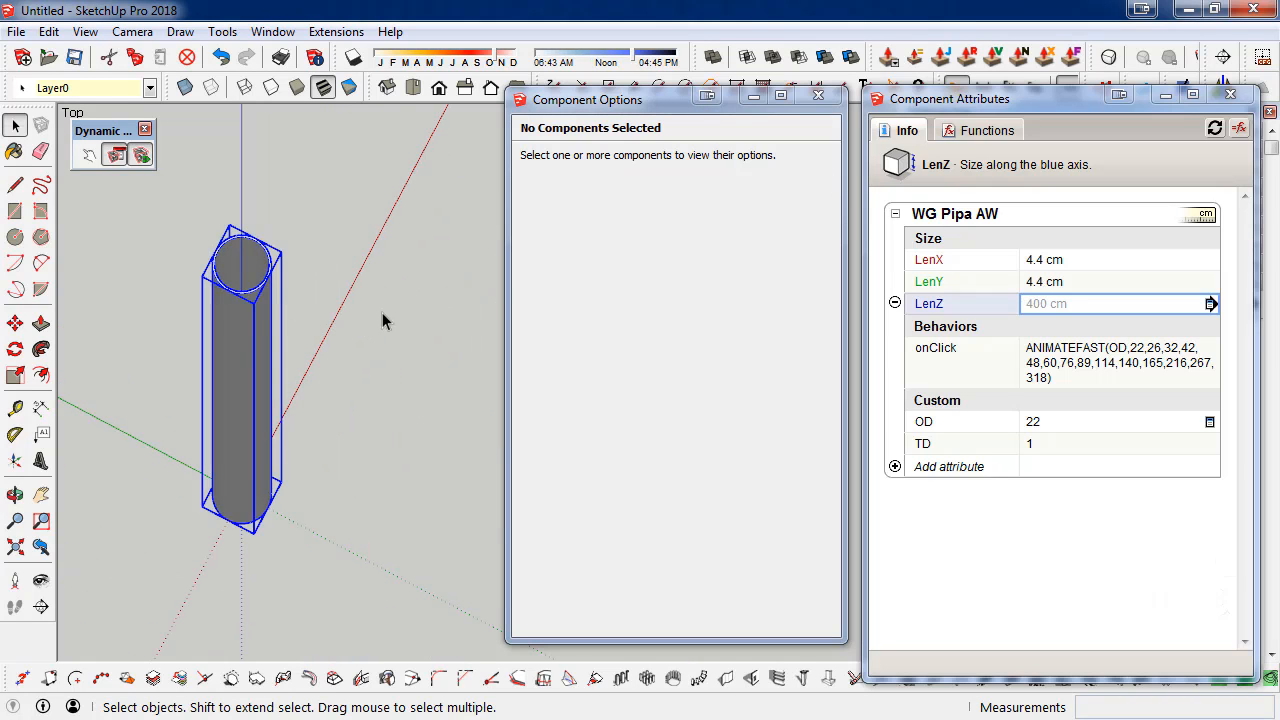
click(87, 157)
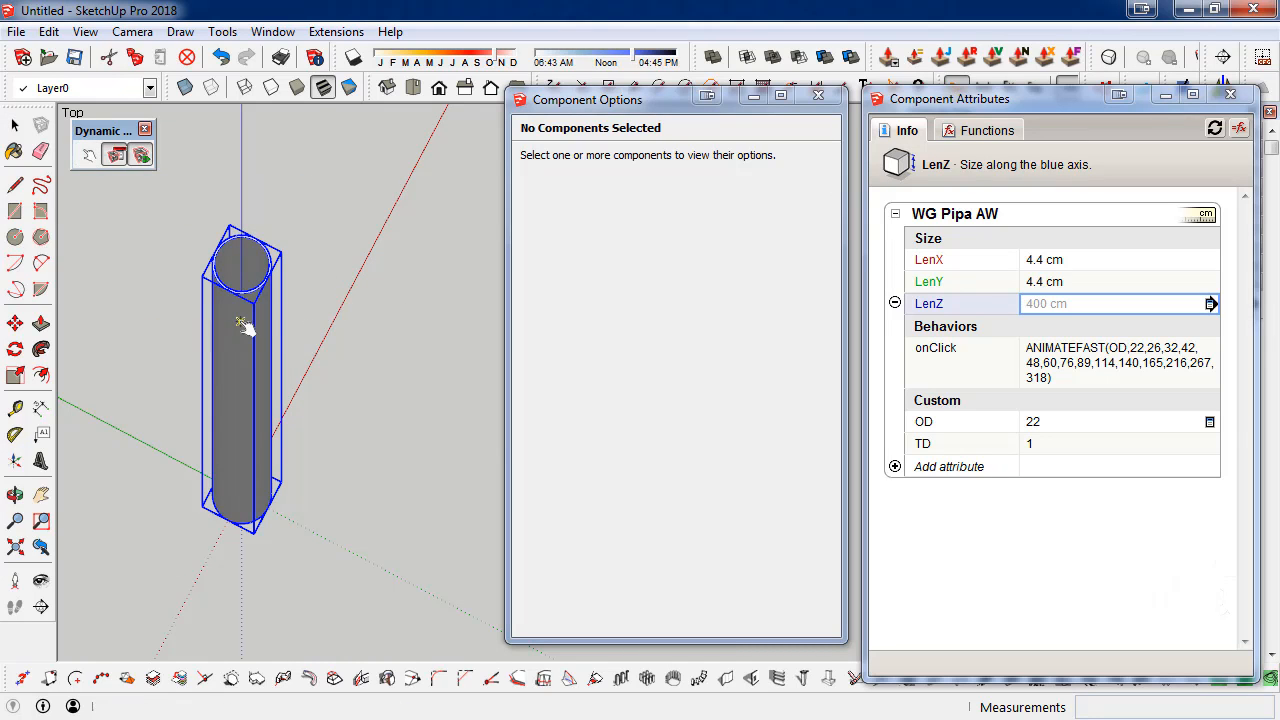
click(249, 325)
click(252, 331)
click(251, 328)
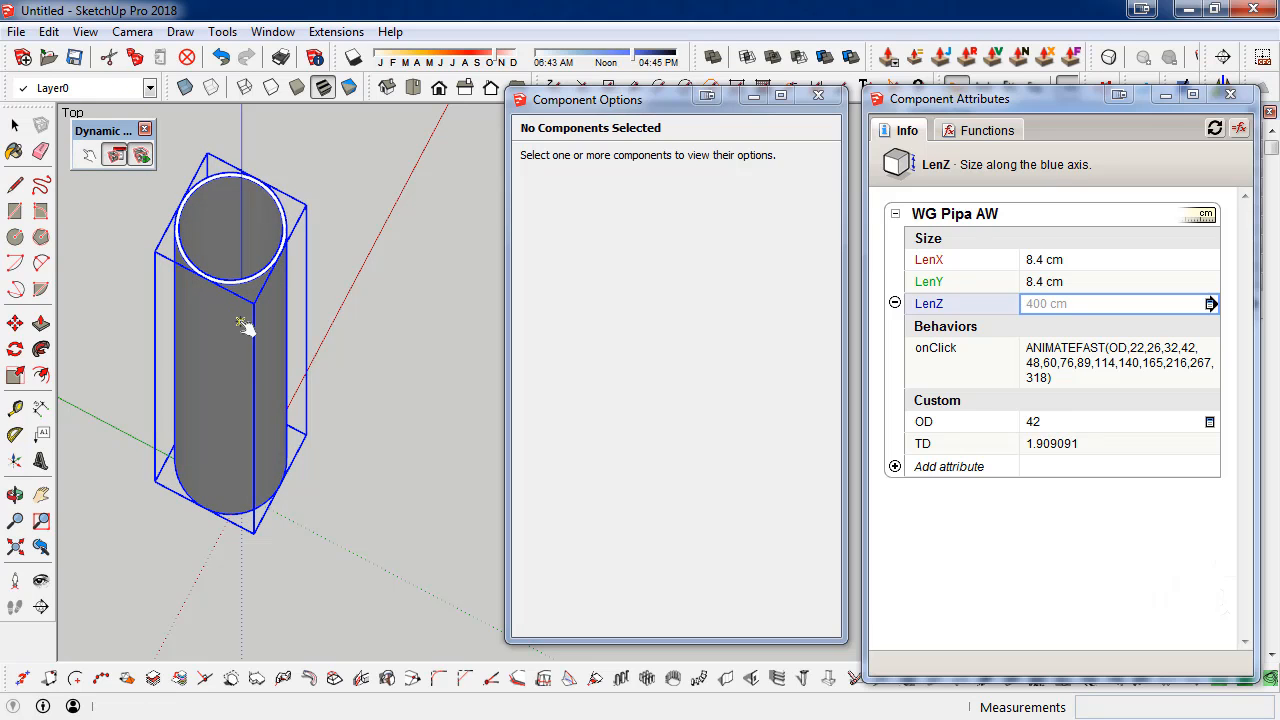
click(249, 329)
click(249, 330)
scroll(411, 518, down, 3)
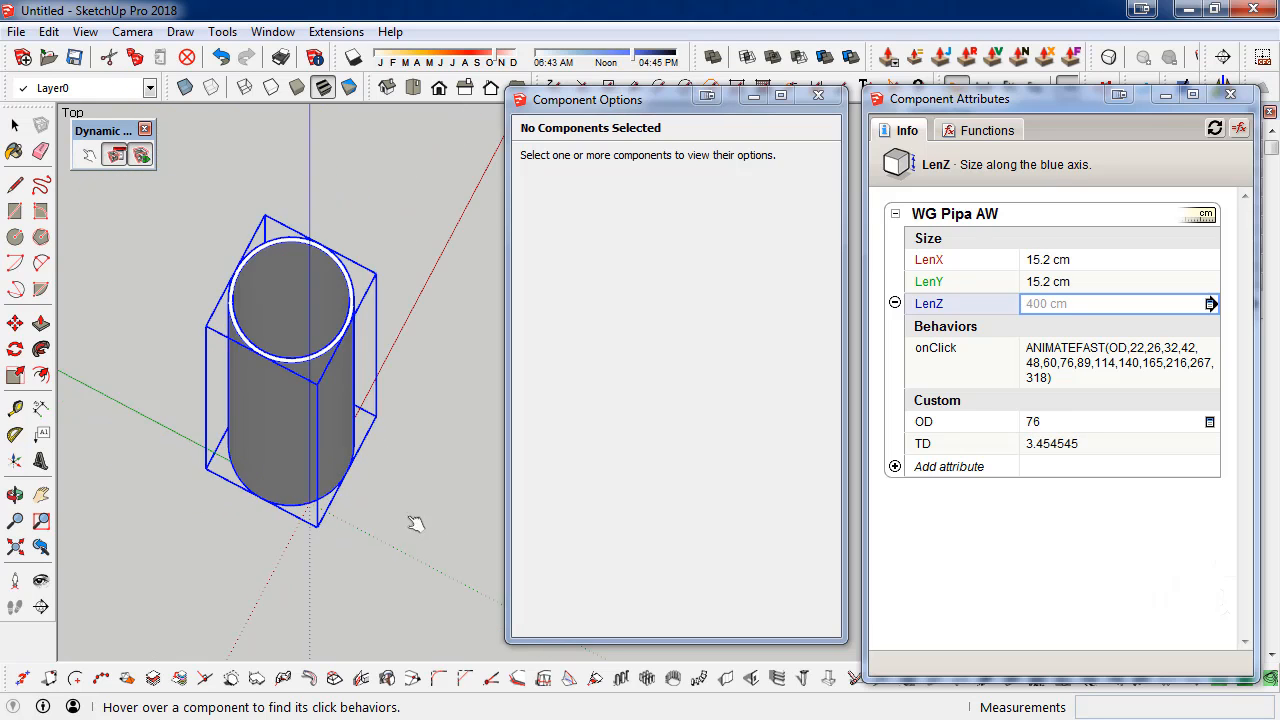
click(290, 425)
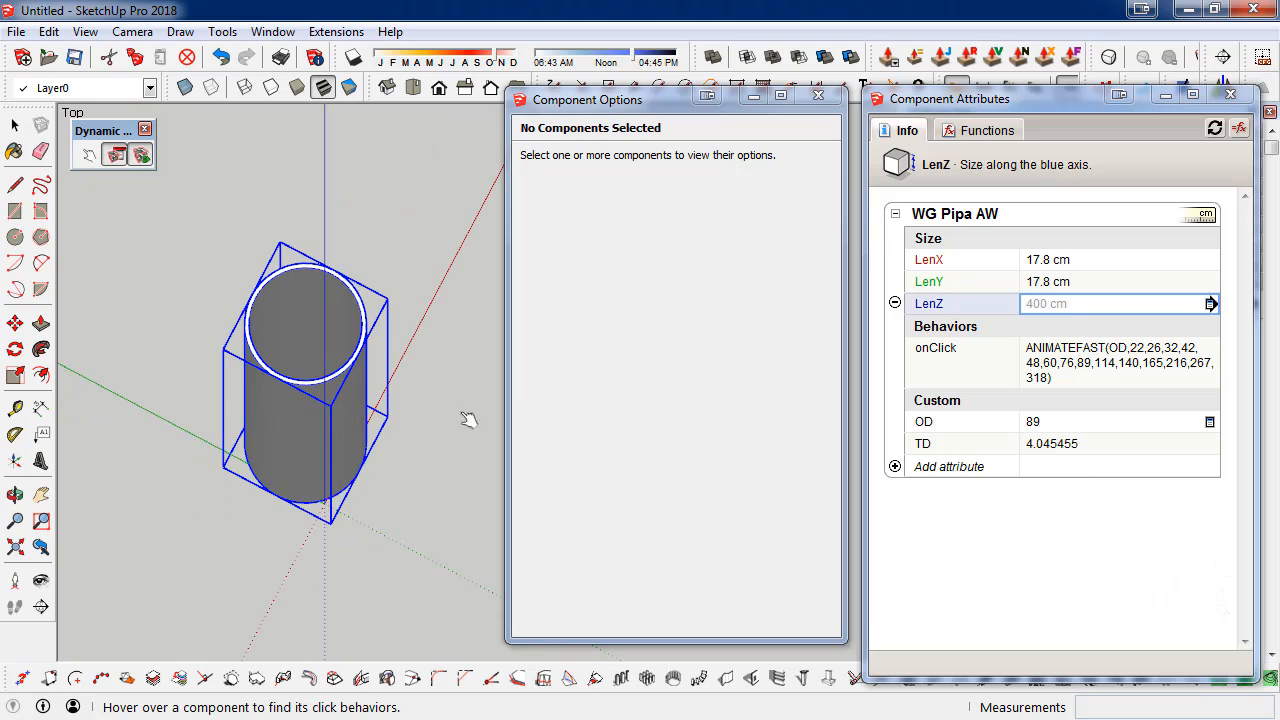
click(316, 420)
click(316, 420)
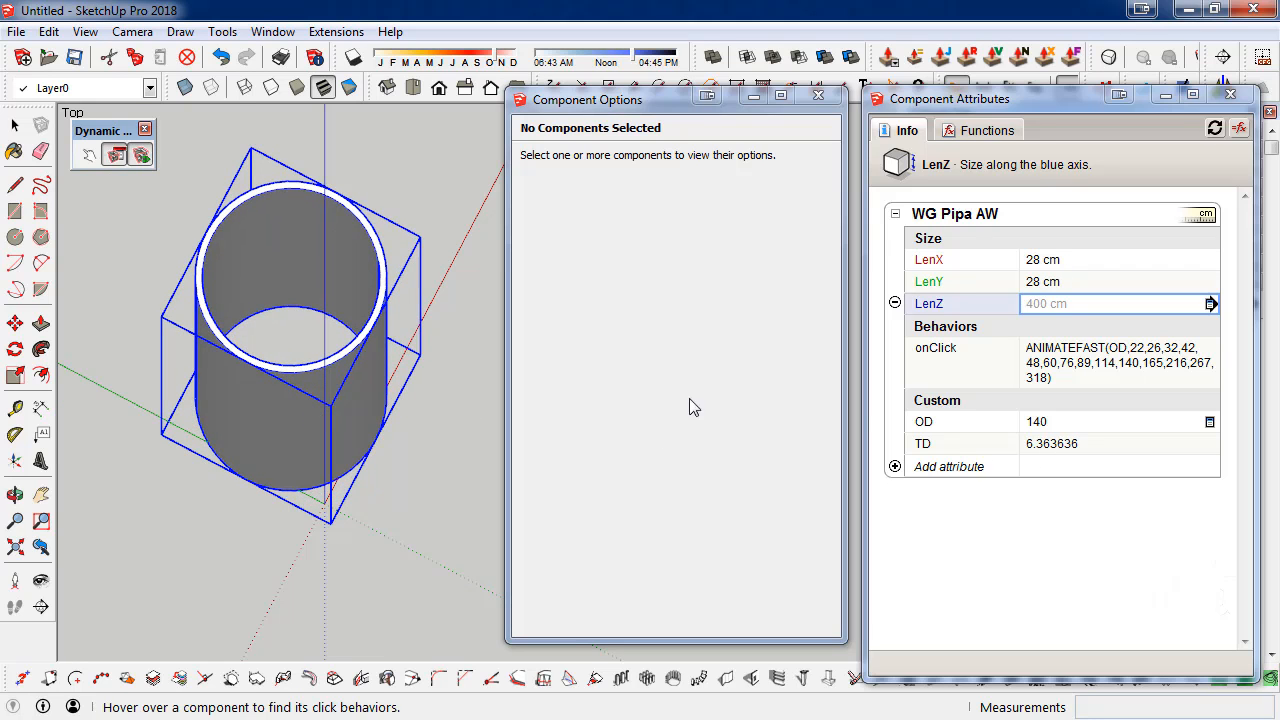
click(303, 418)
click(300, 412)
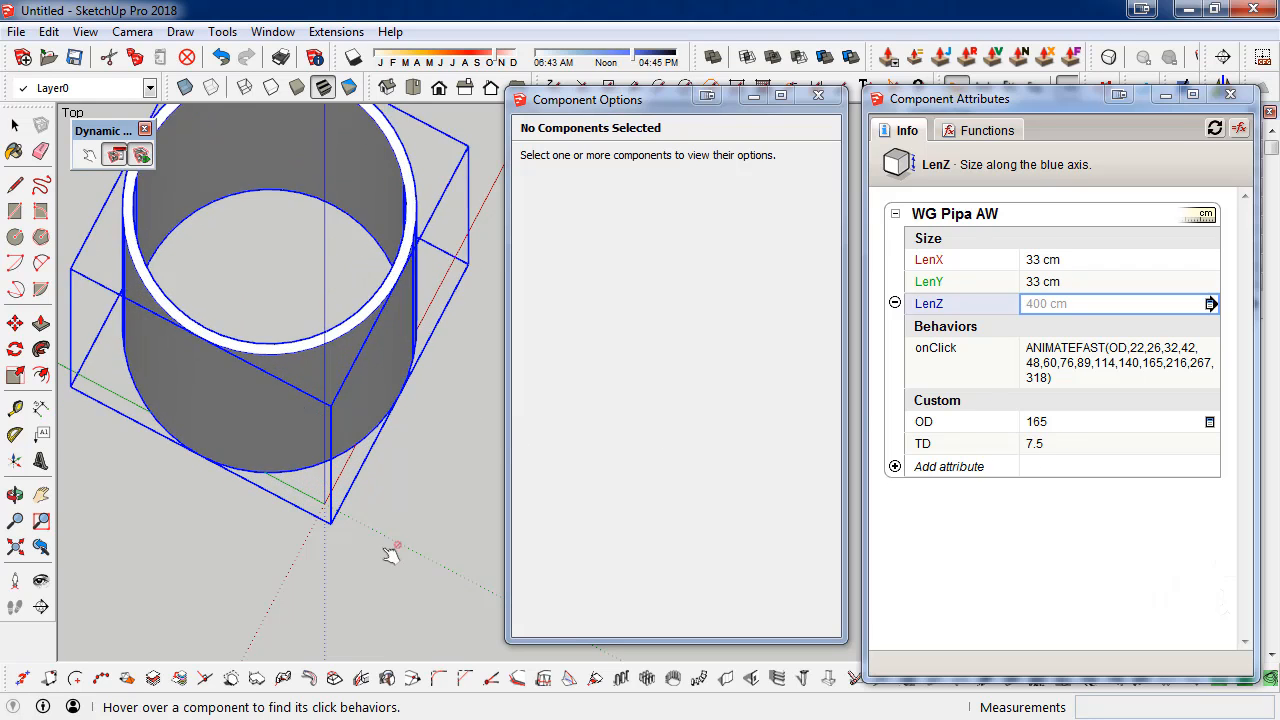
- Continue the Interact test through OD 267 and 318 until the pipe cycles back to 22
scroll(389, 548, down, 3)
middle_drag(325, 464, 295, 433)
click(334, 450)
scroll(337, 443, up, 5)
scroll(296, 420, down, 5)
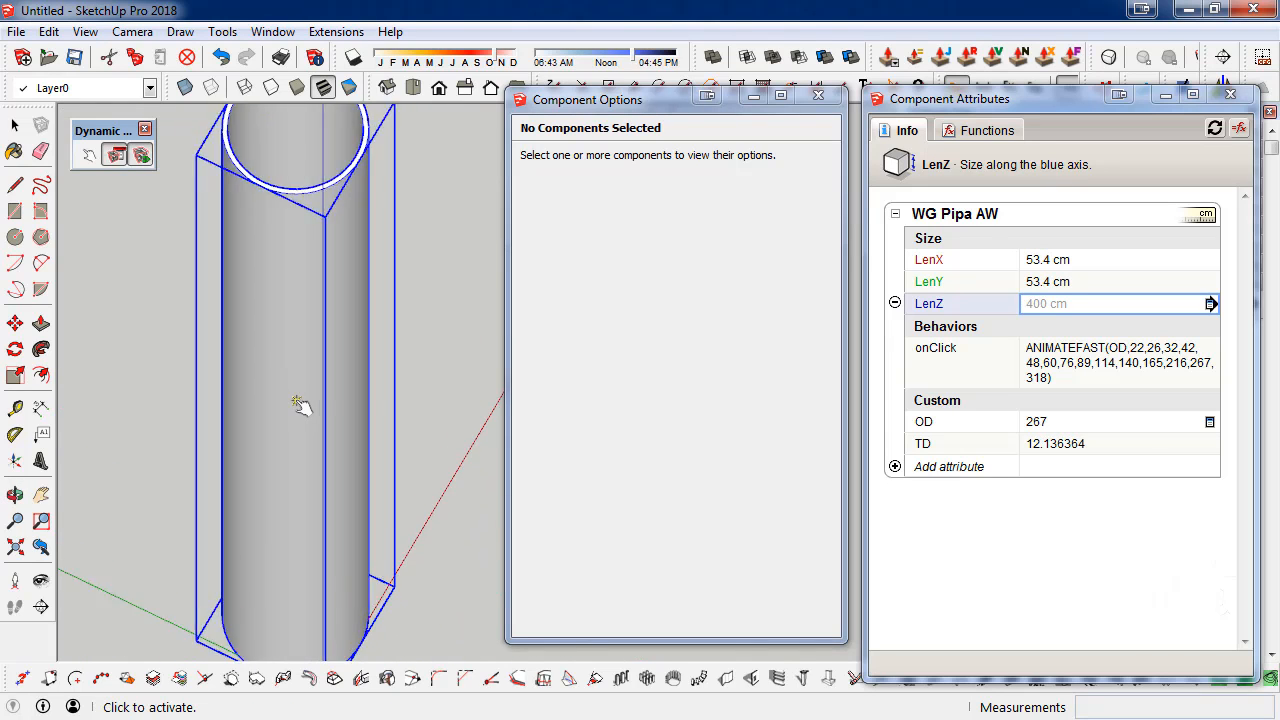
click(305, 388)
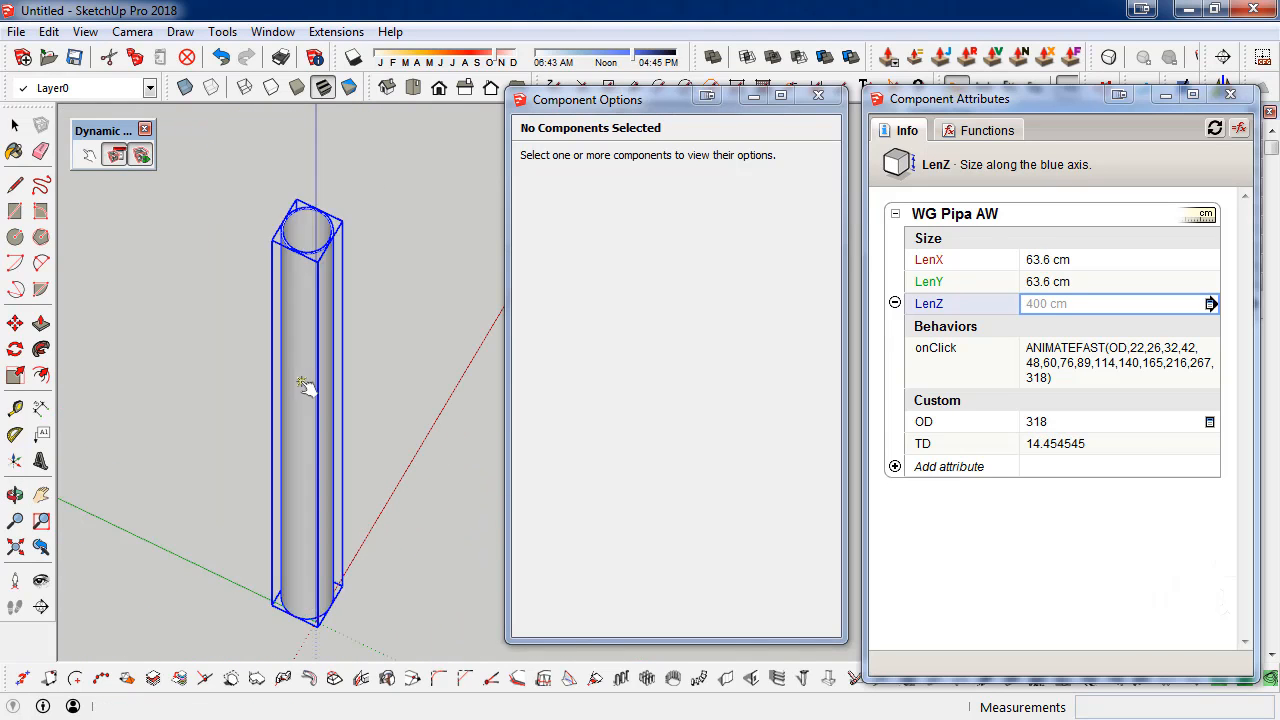
click(303, 382)
- Return to the Select tool and change the pipe's LenX formula to =2.2*td
middle_drag(298, 370, 271, 371)
scroll(323, 343, up, 5)
scroll(330, 320, up, 3)
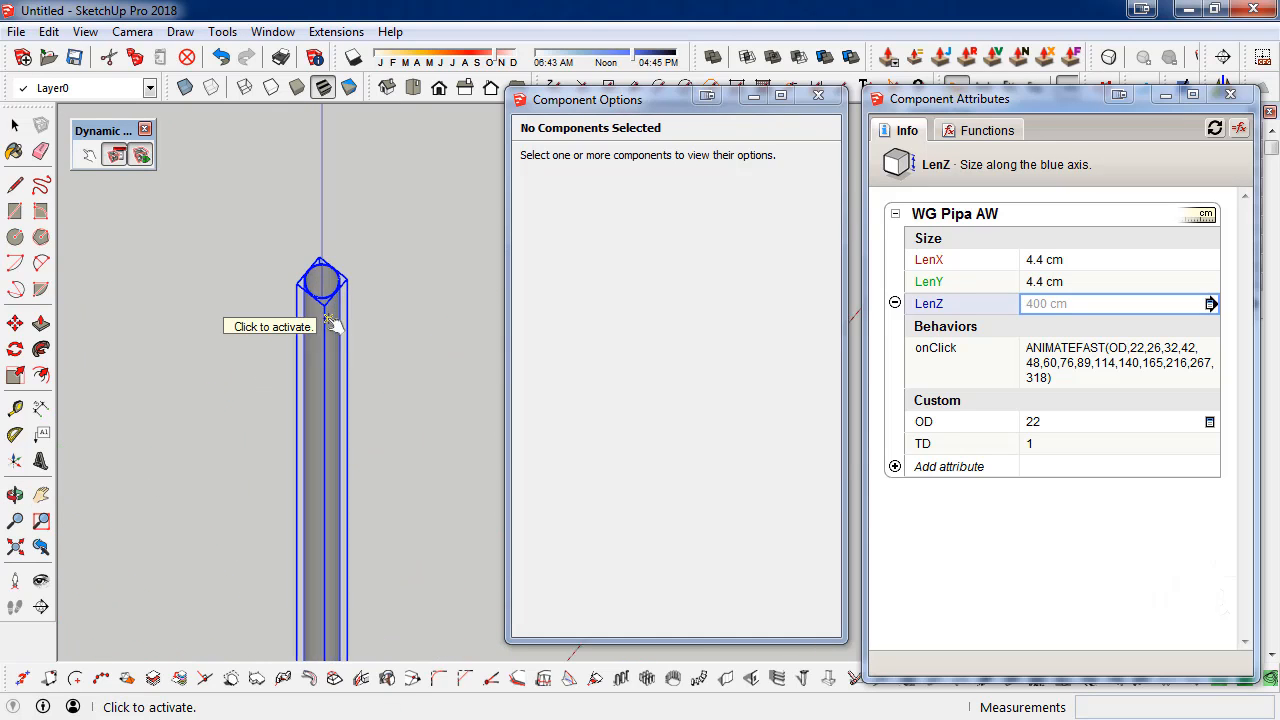
scroll(338, 250, up, 2)
scroll(336, 248, up, 2)
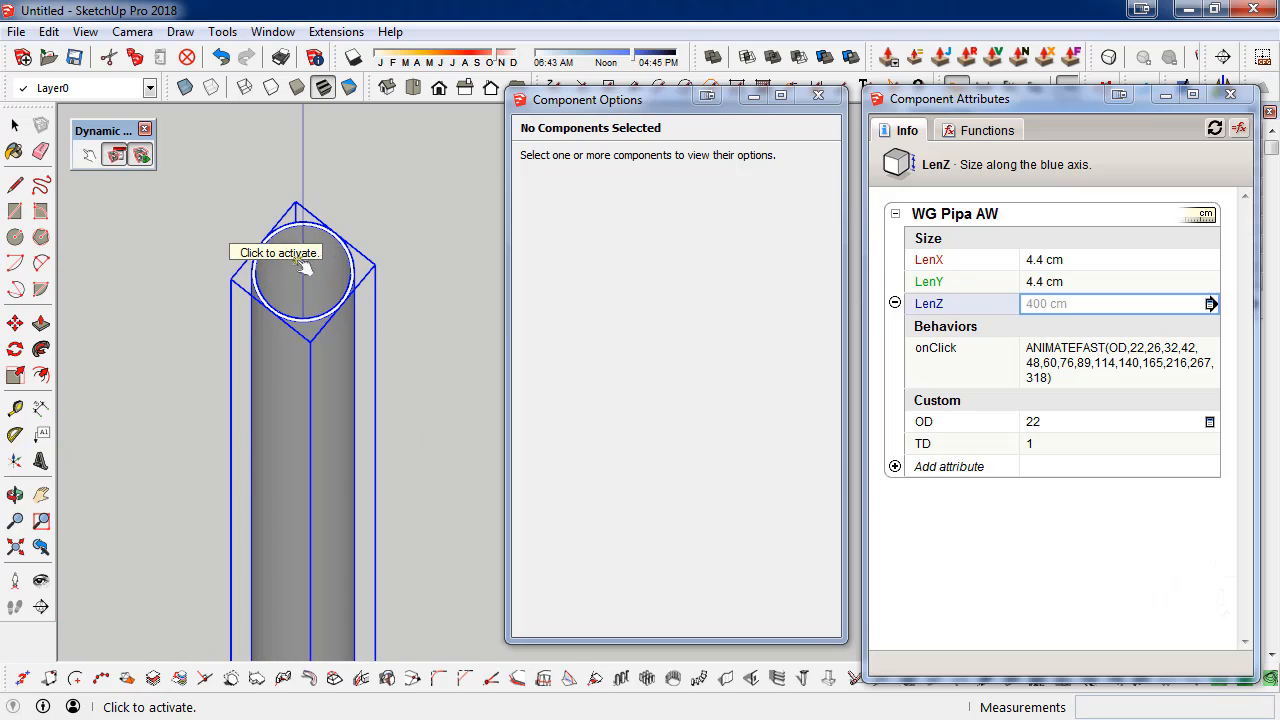
click(15, 125)
click(1066, 260)
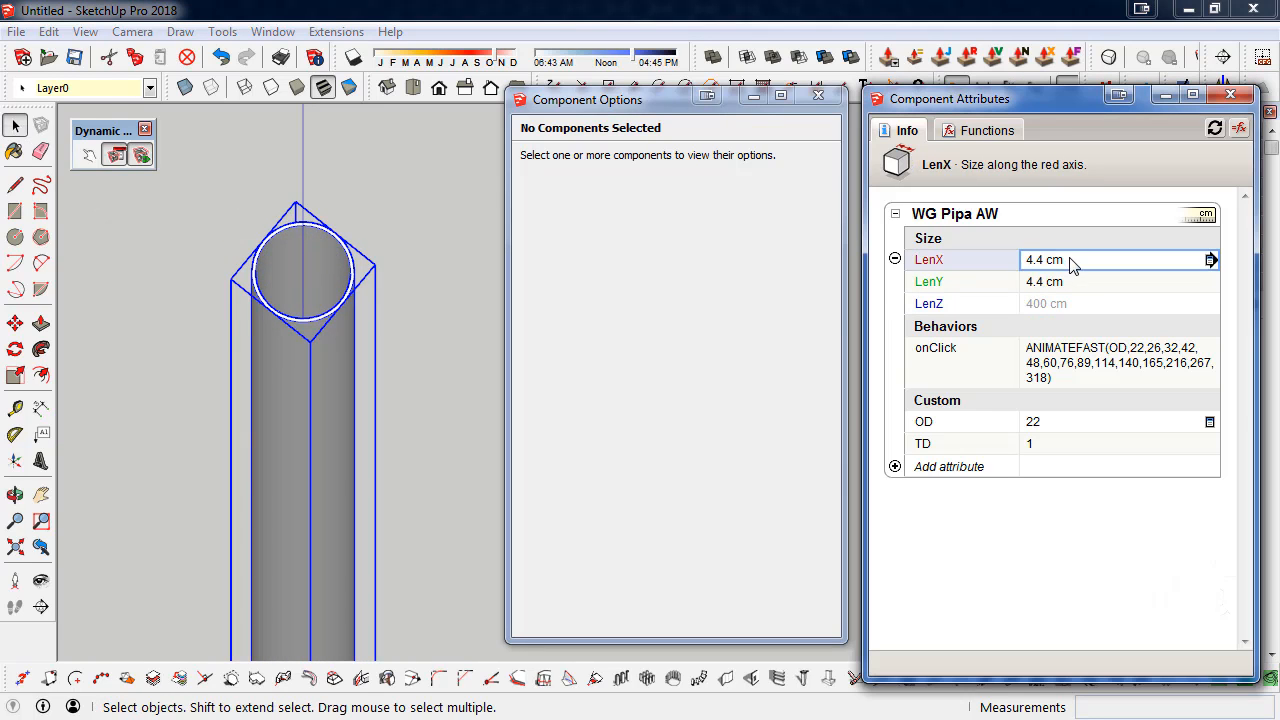
click(1056, 260)
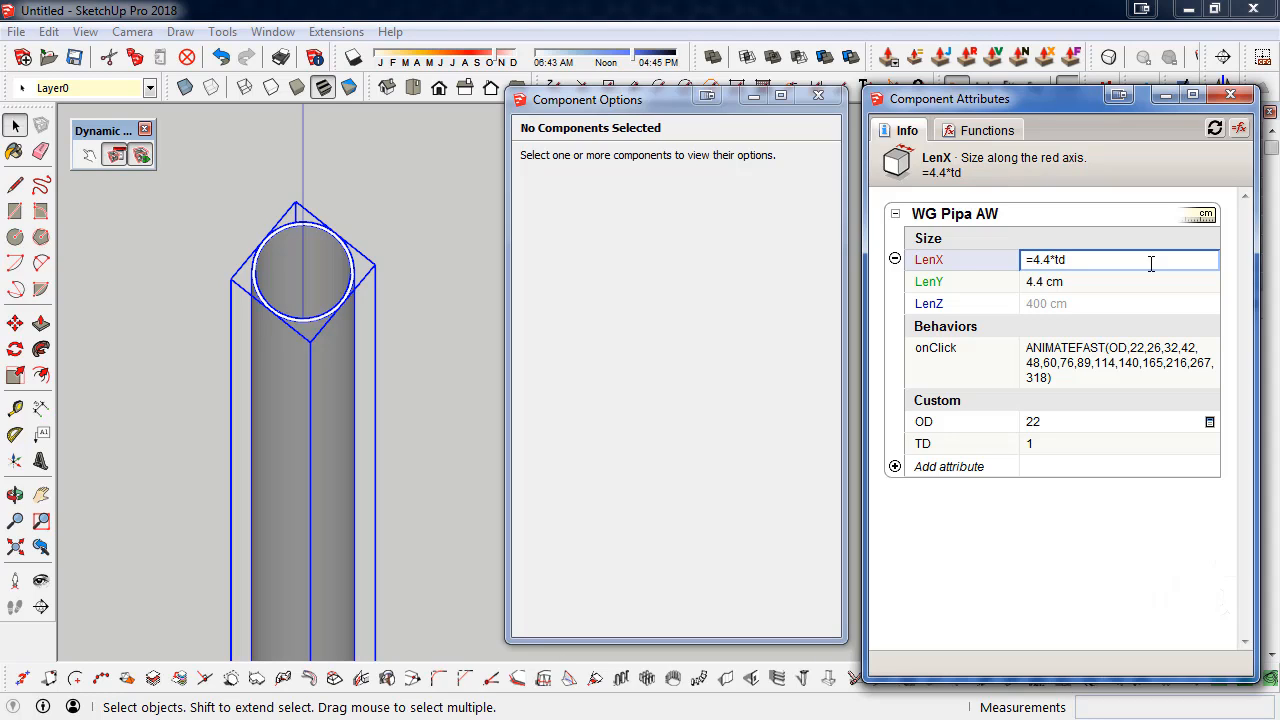
key(Delete)
text(2)
key(Delete)
text(2)
key(Tab)
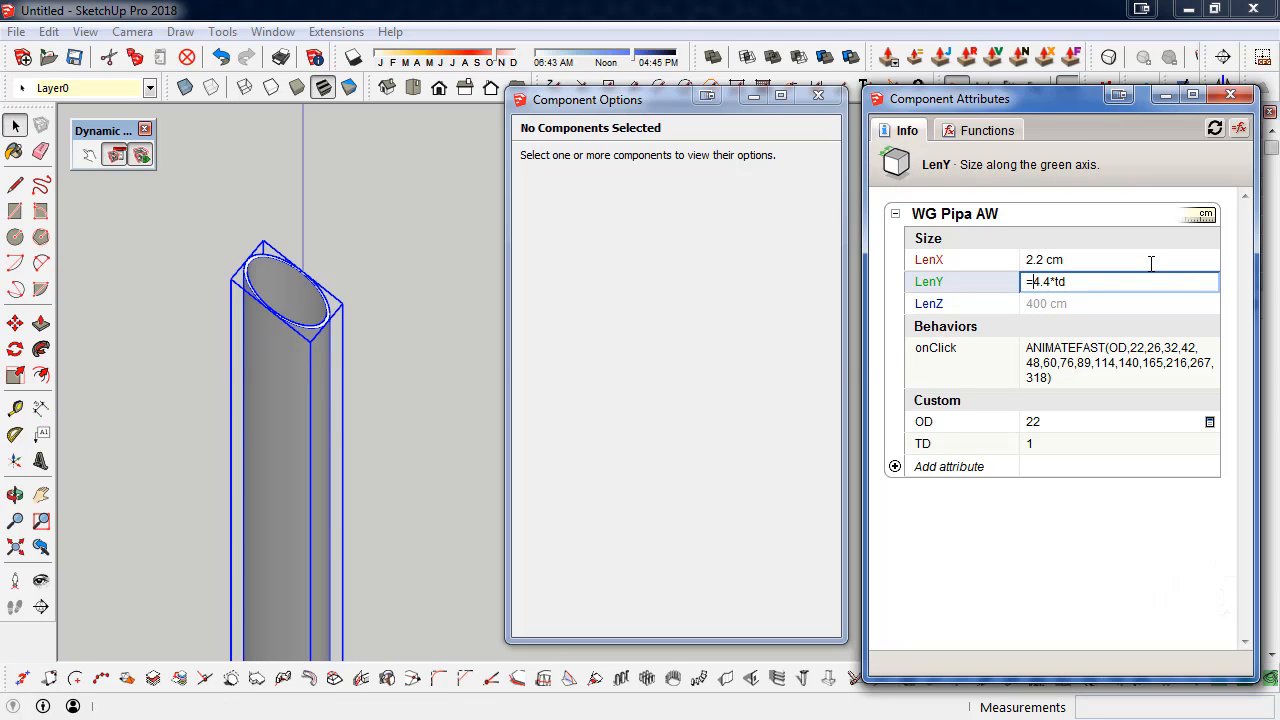
- Change the pipe's LenY formula to =2.2*td
key(Delete)
text(2)
key(Delete)
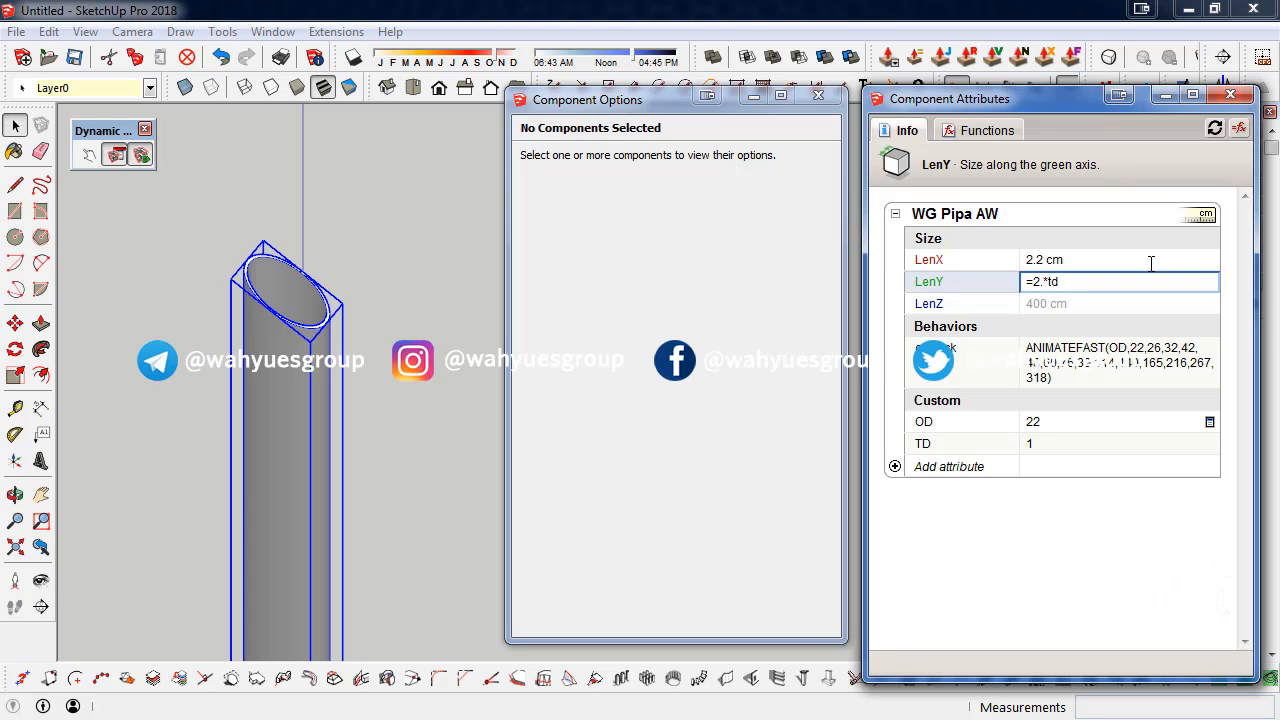
text(2)
key(Return)
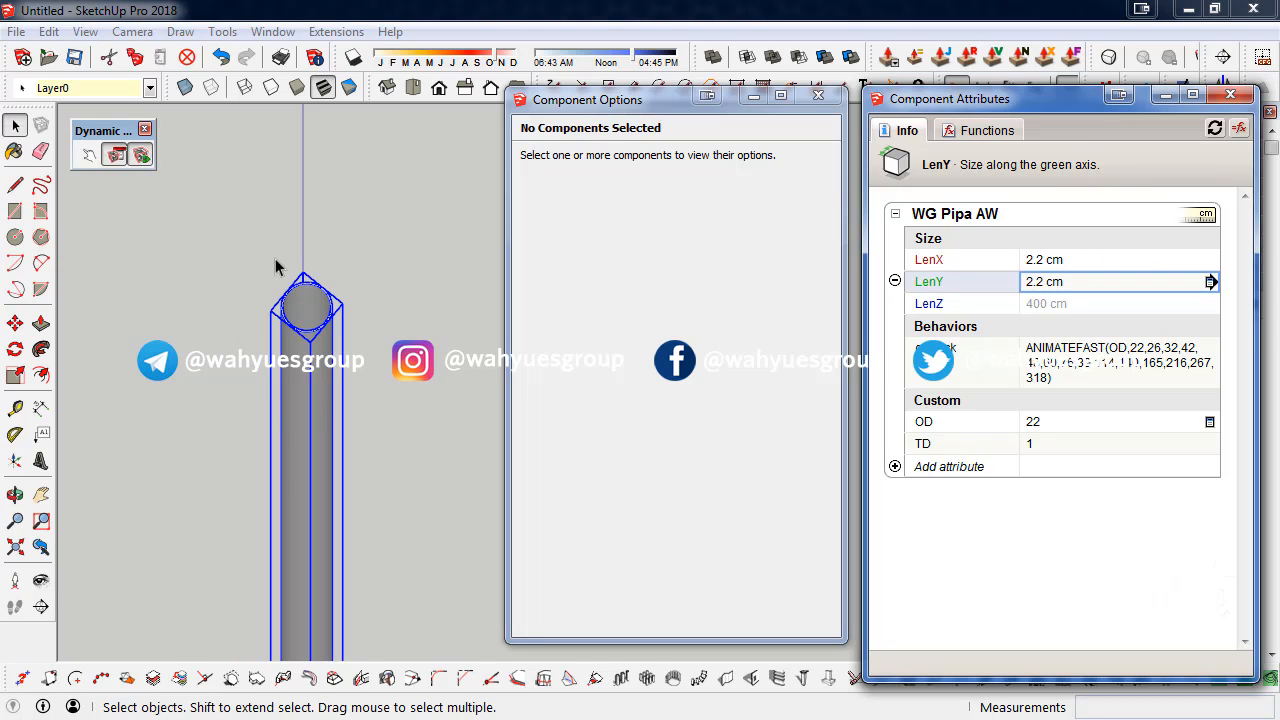
- Measure the outer diameter across the pipe's upper end with the Tape Measure tool, and return to the Select tool
click(381, 251)
scroll(381, 251, down, 5)
scroll(317, 280, down, 5)
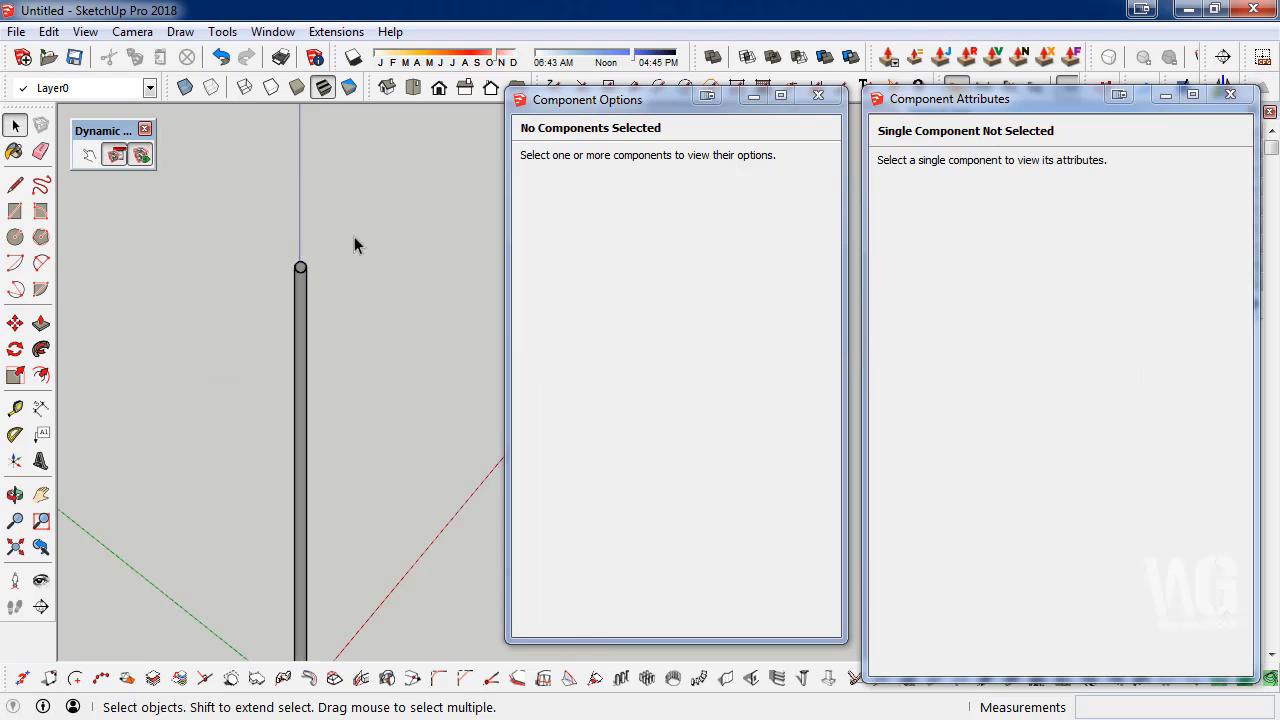
middle_drag(293, 395, 351, 416)
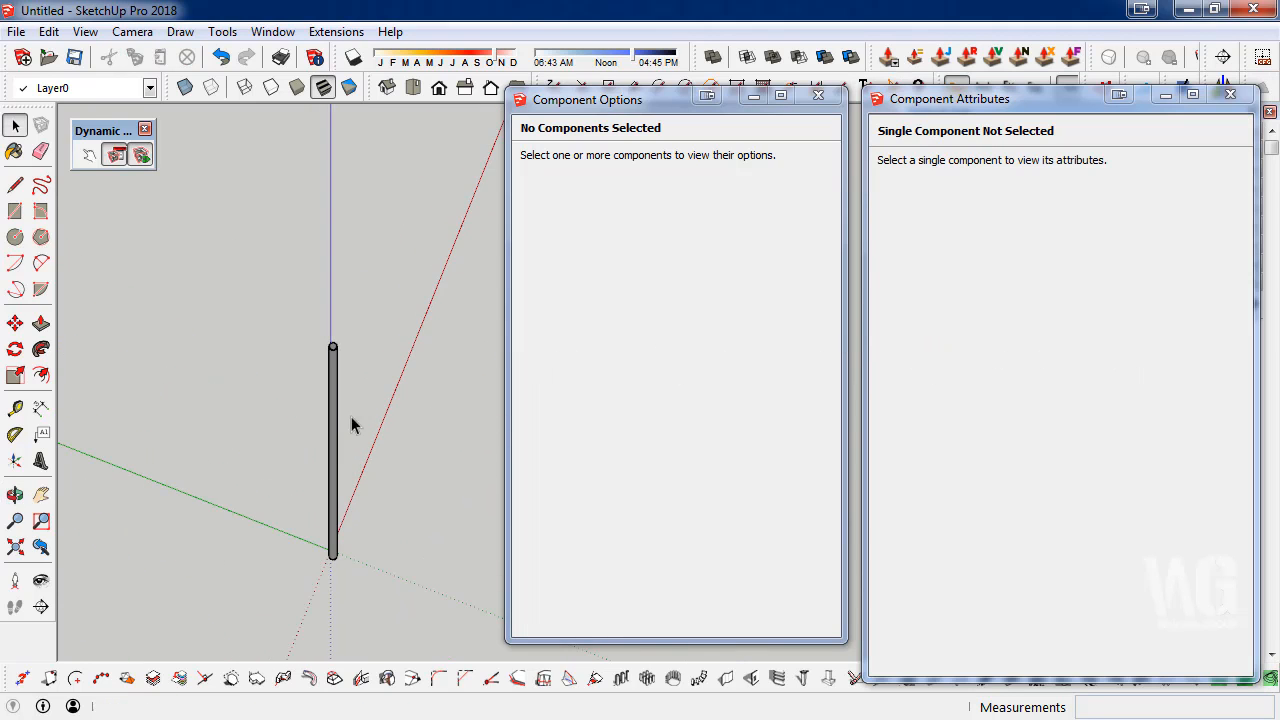
scroll(339, 335, up, 5)
scroll(331, 328, up, 4)
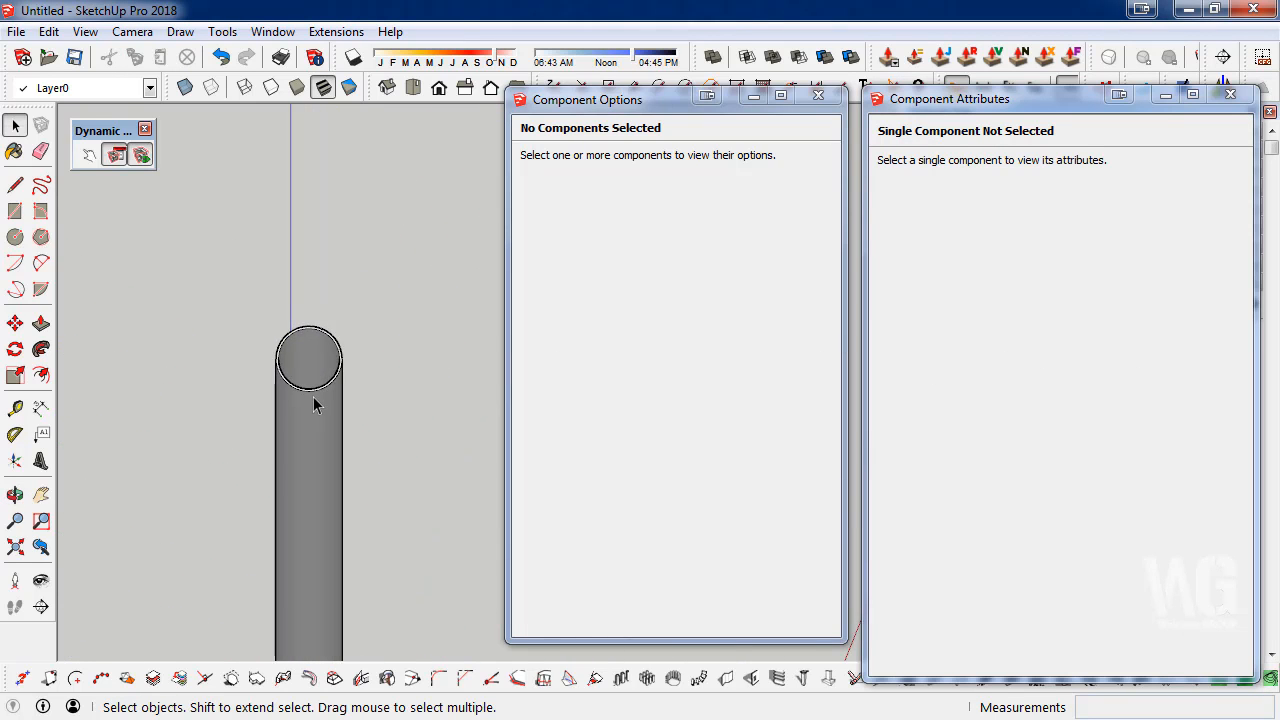
click(266, 357)
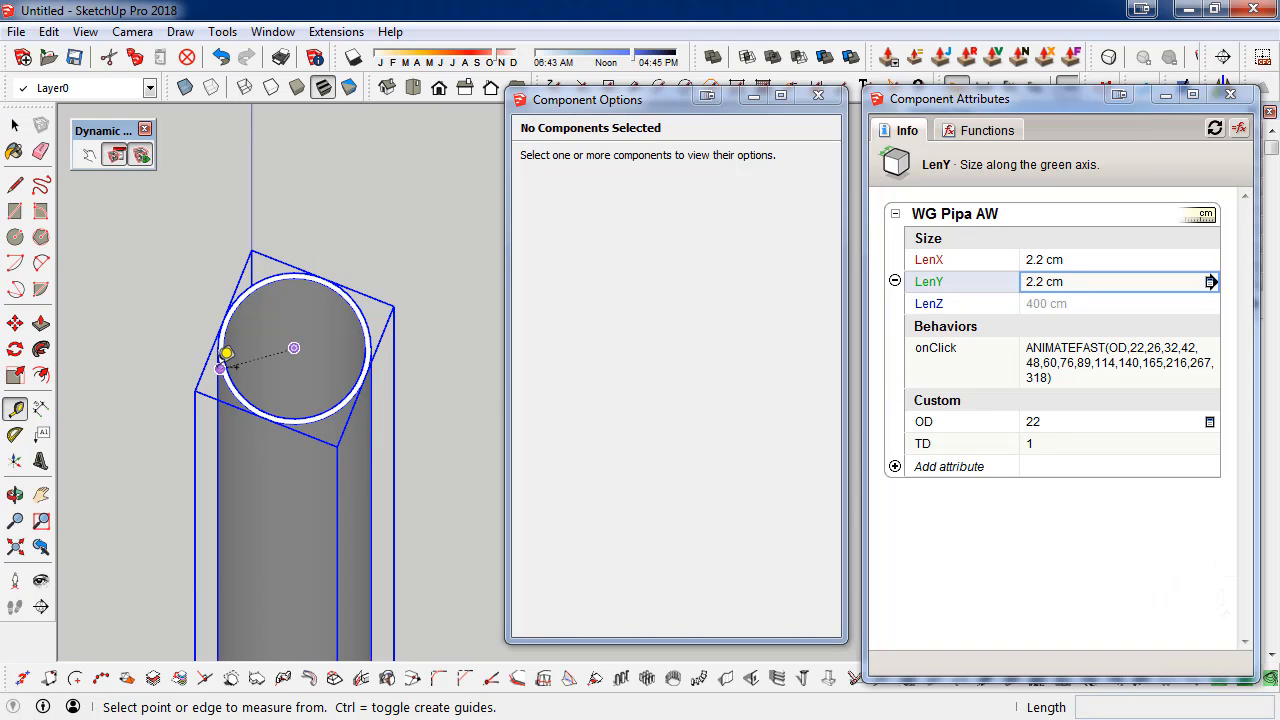
click(220, 369)
mouse_move(368, 328)
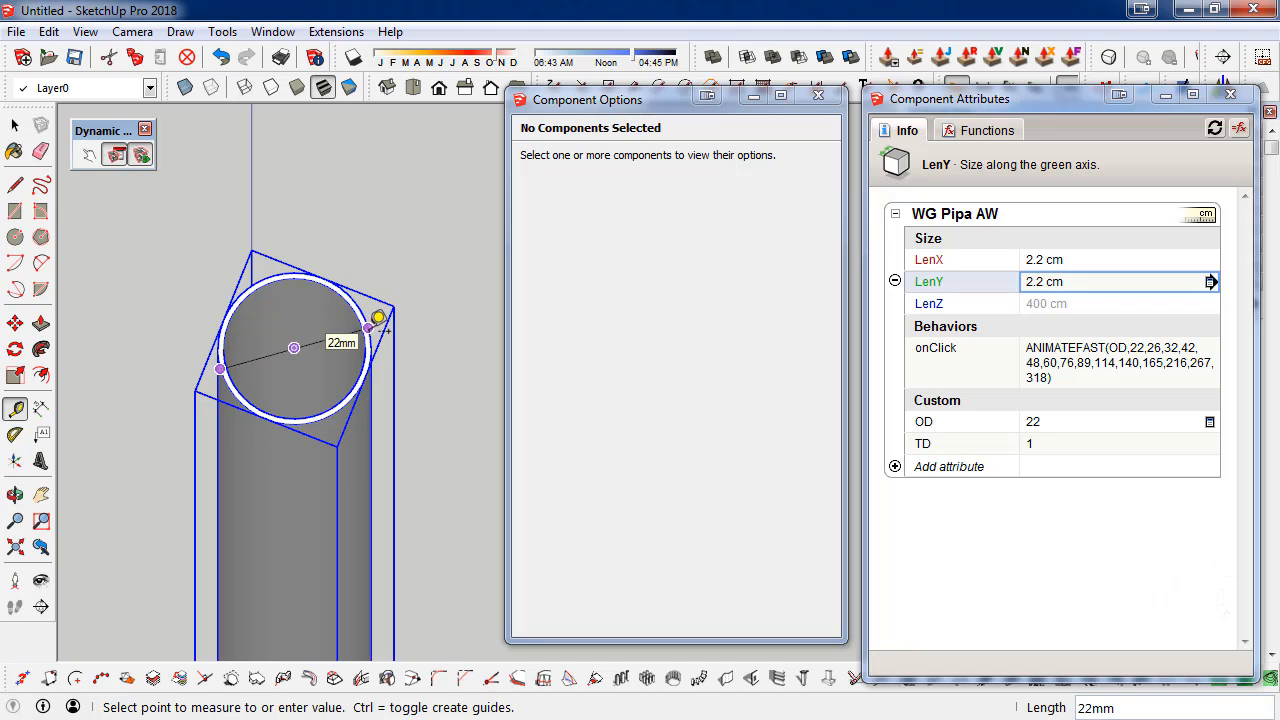
scroll(378, 317, up, 2)
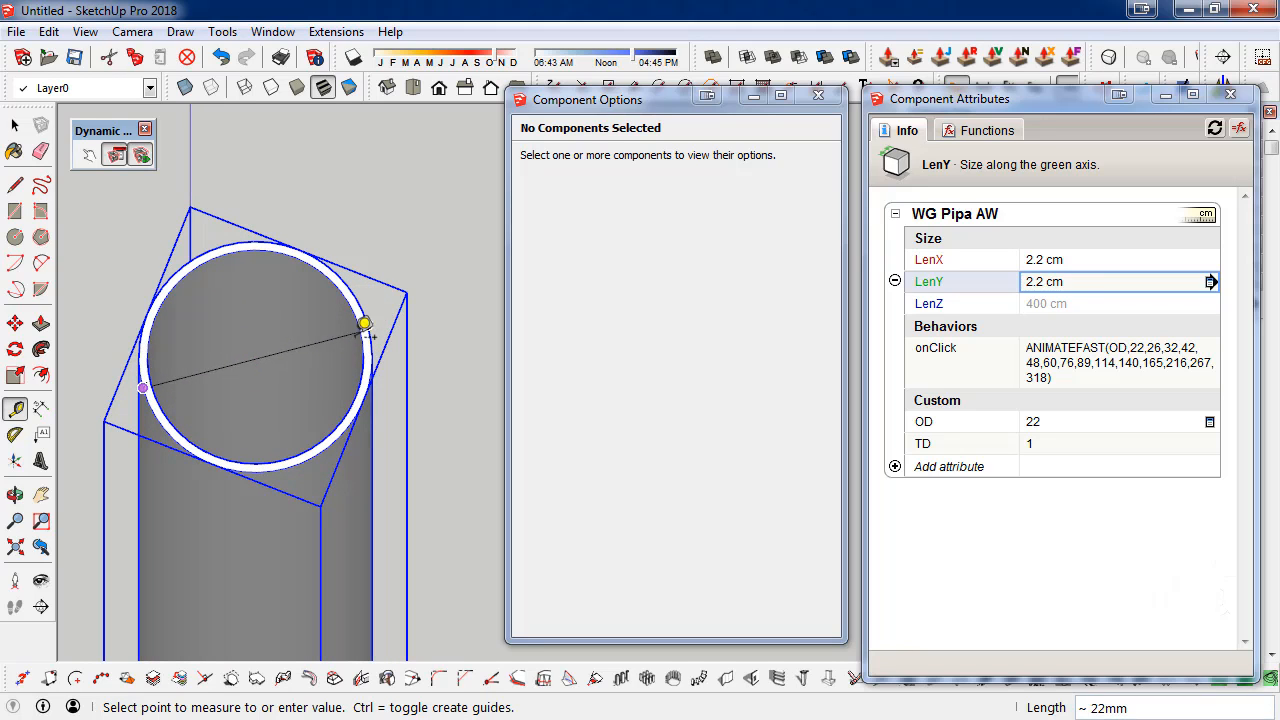
click(15, 125)
click(338, 214)
scroll(314, 223, down, 2)
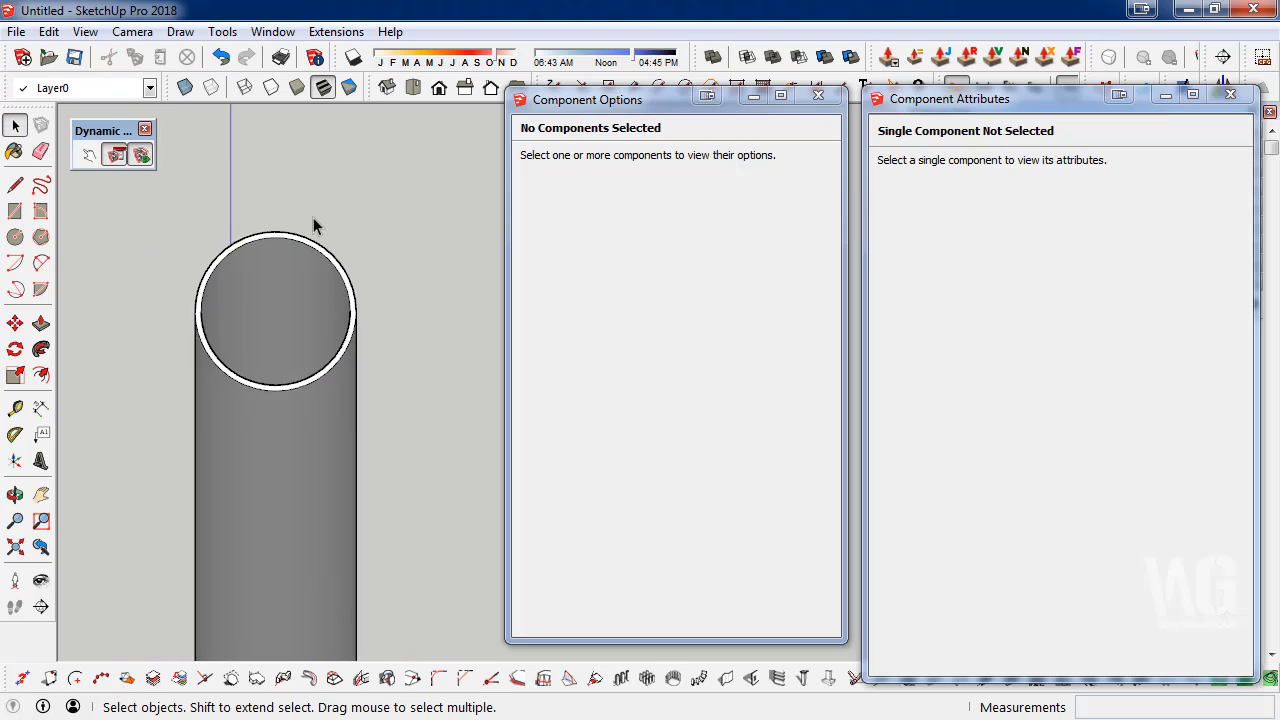
- Select the pipe and test its click behavior with the Interact tool, stepping OD to 26
click(300, 240)
scroll(283, 245, down, 3)
scroll(283, 245, down, 3)
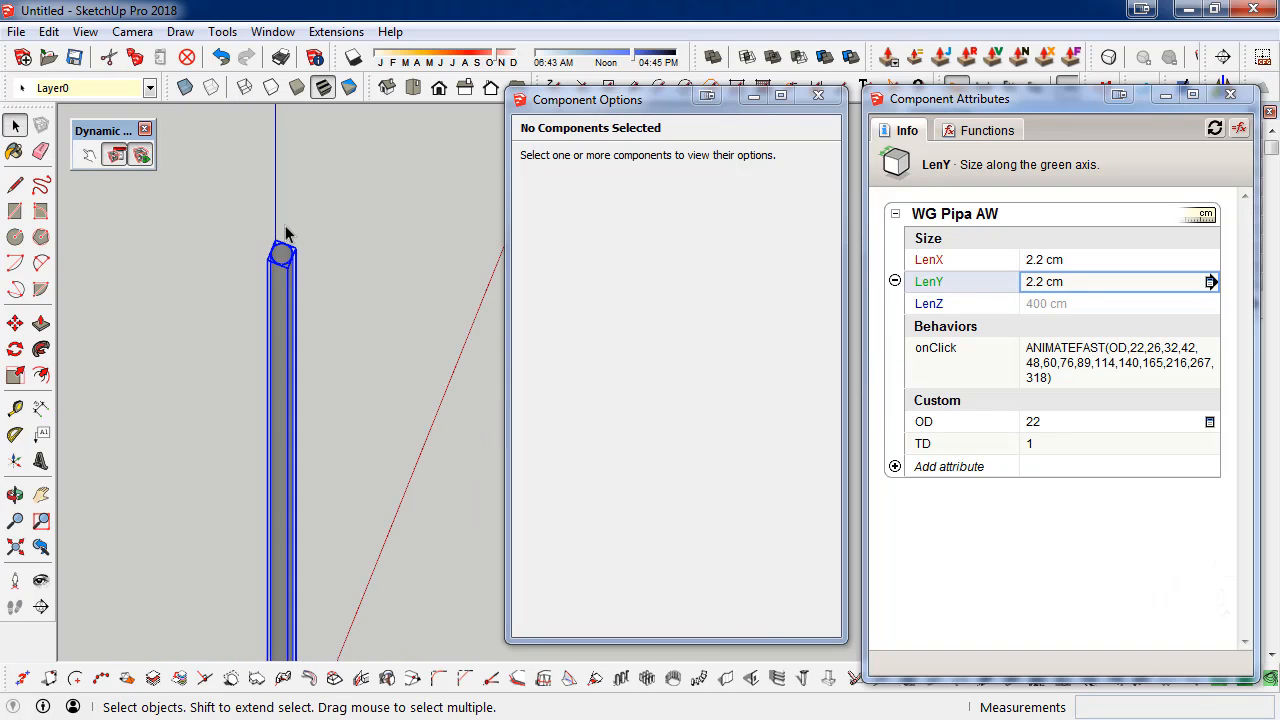
click(90, 153)
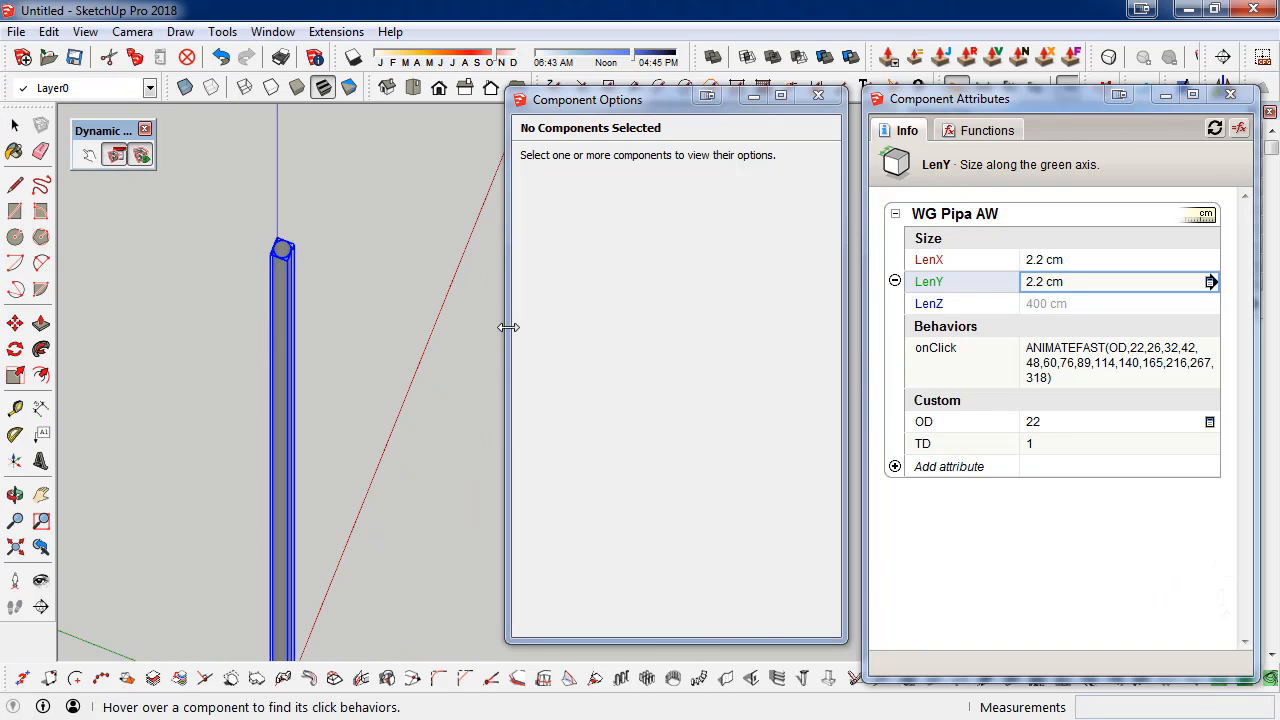
click(285, 312)
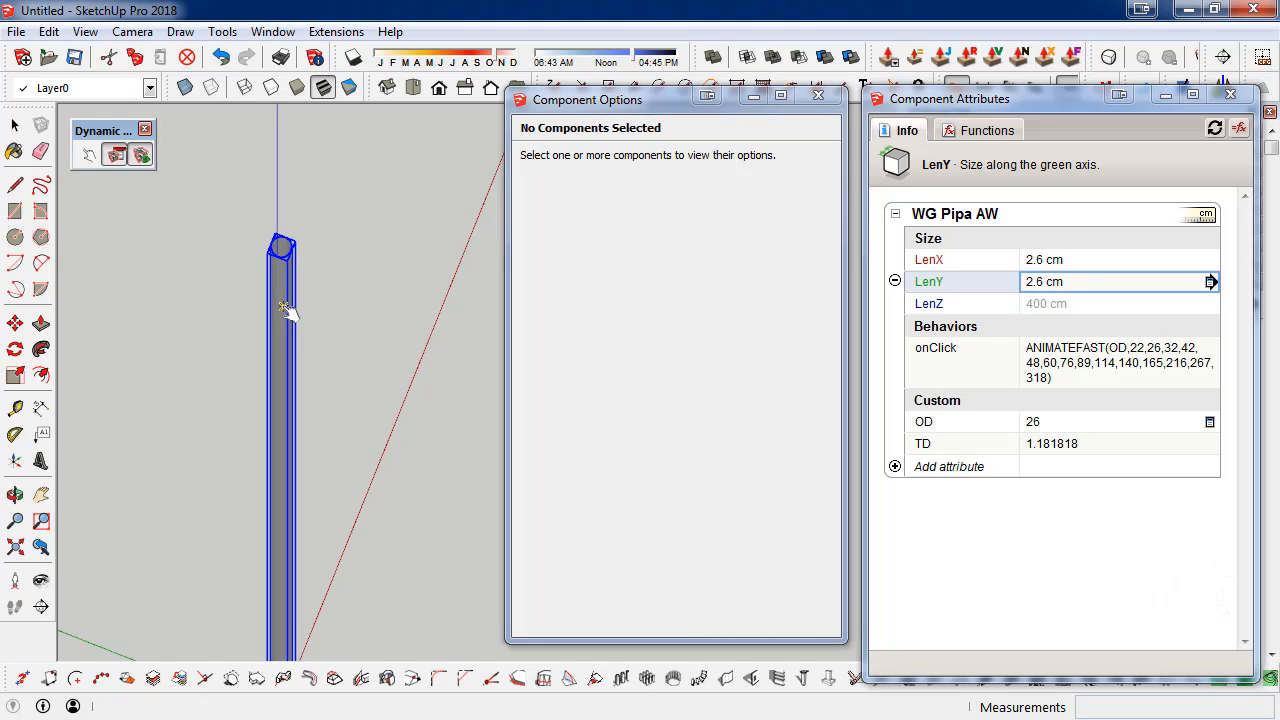
- Start a Tape Measure check across the pipe's upper rim and consult the manufacturer's AW pipe size table
scroll(300, 205, up, 2)
scroll(262, 292, up, 4)
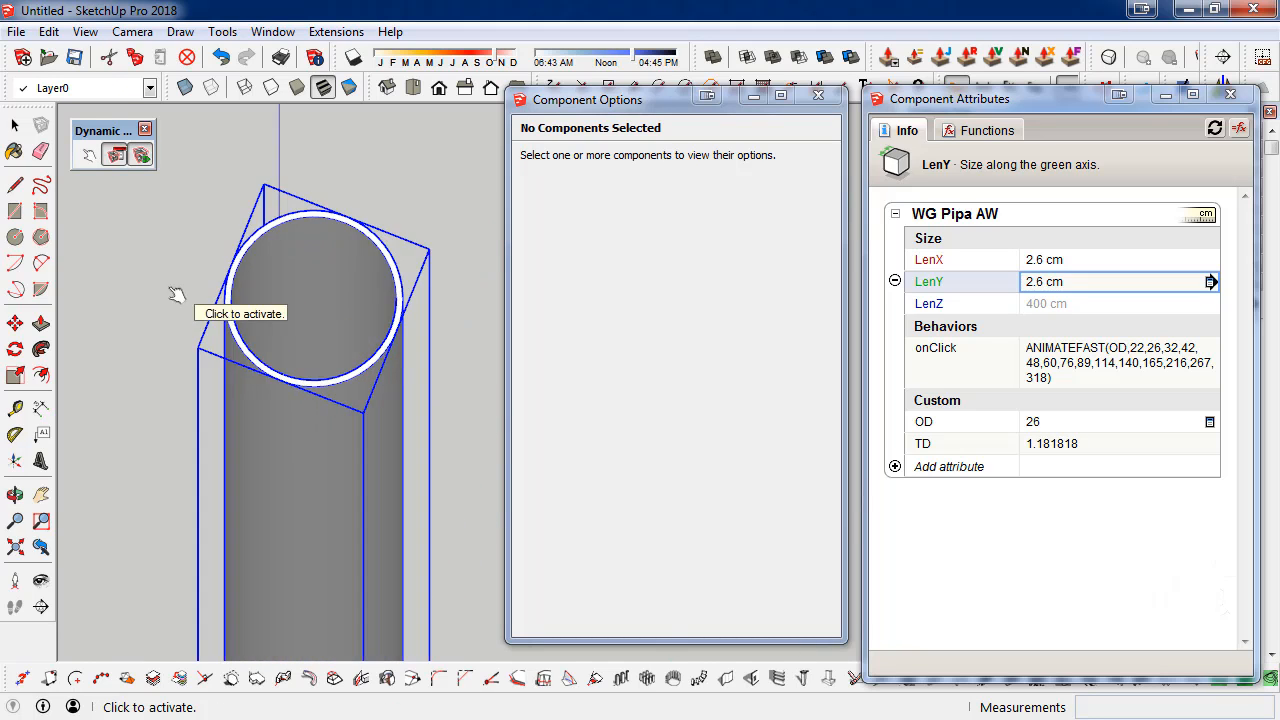
click(15, 408)
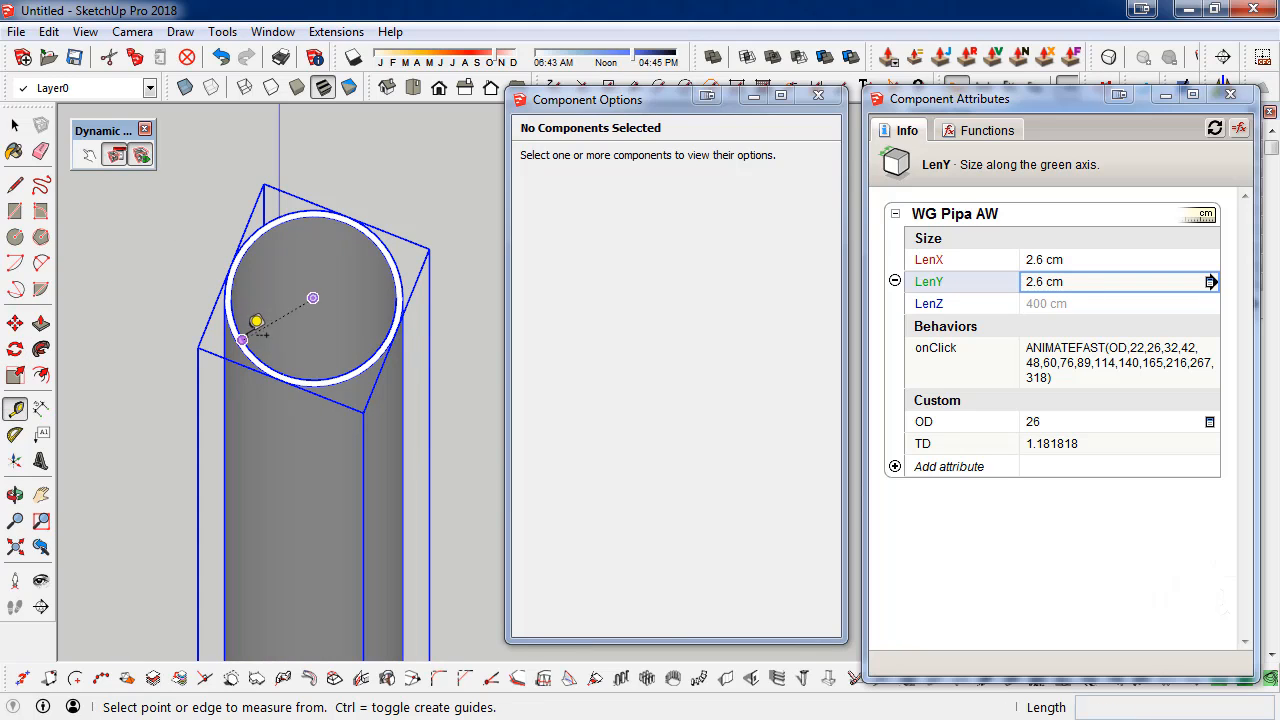
click(237, 343)
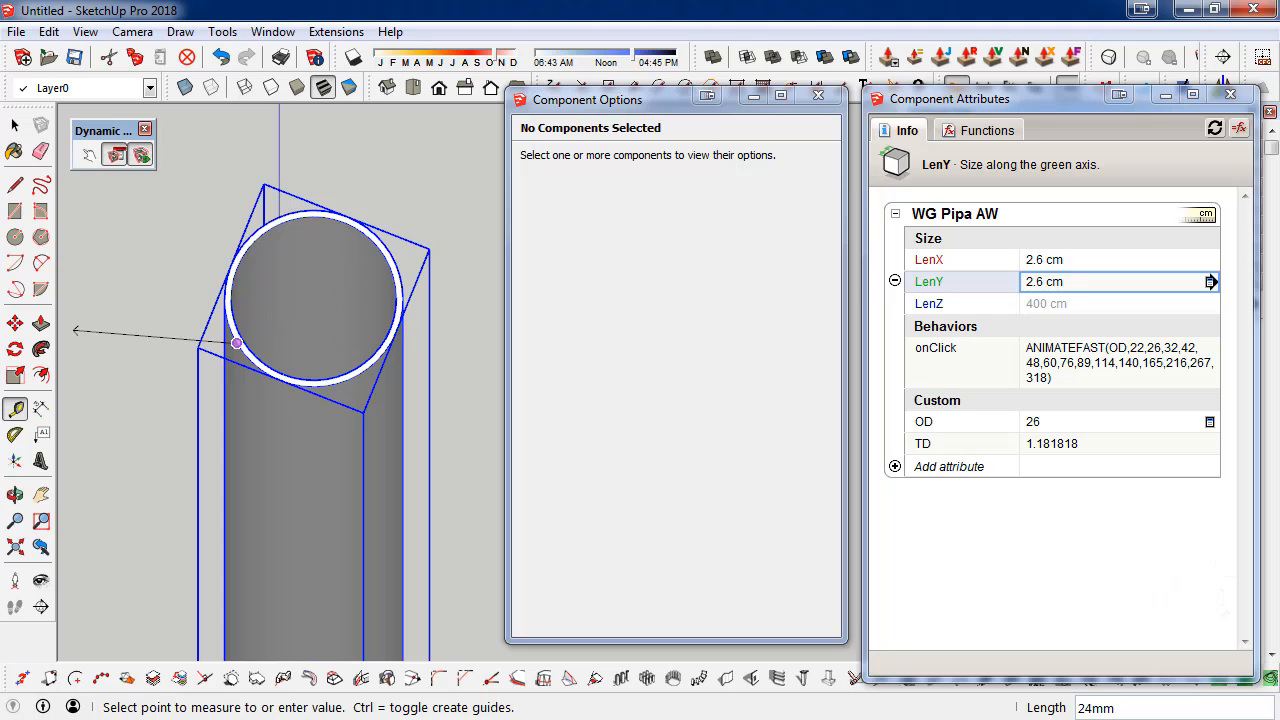
drag(0, 342, 0, 281)
key(alt+Tab)
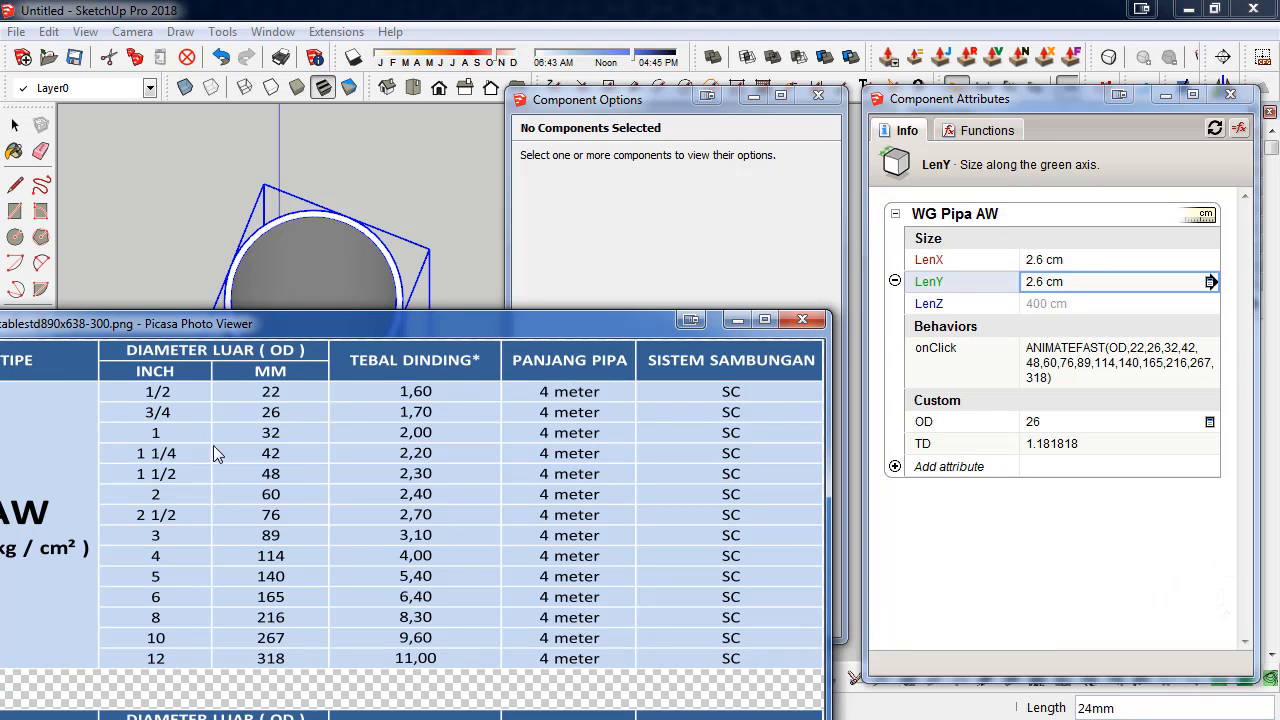
key(alt+Tab)
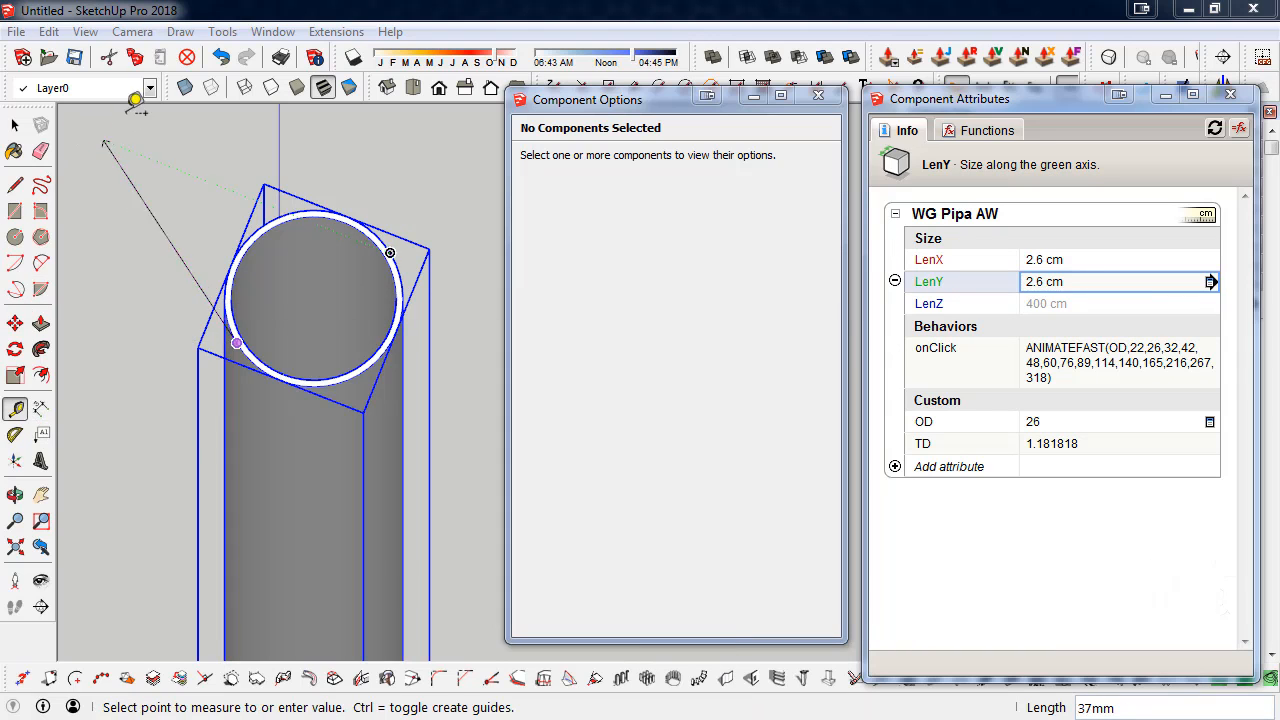
- Step the pipe to OD 32 with the Interact tool and compare its size with the AW table in Picasa Photo Viewer
click(90, 162)
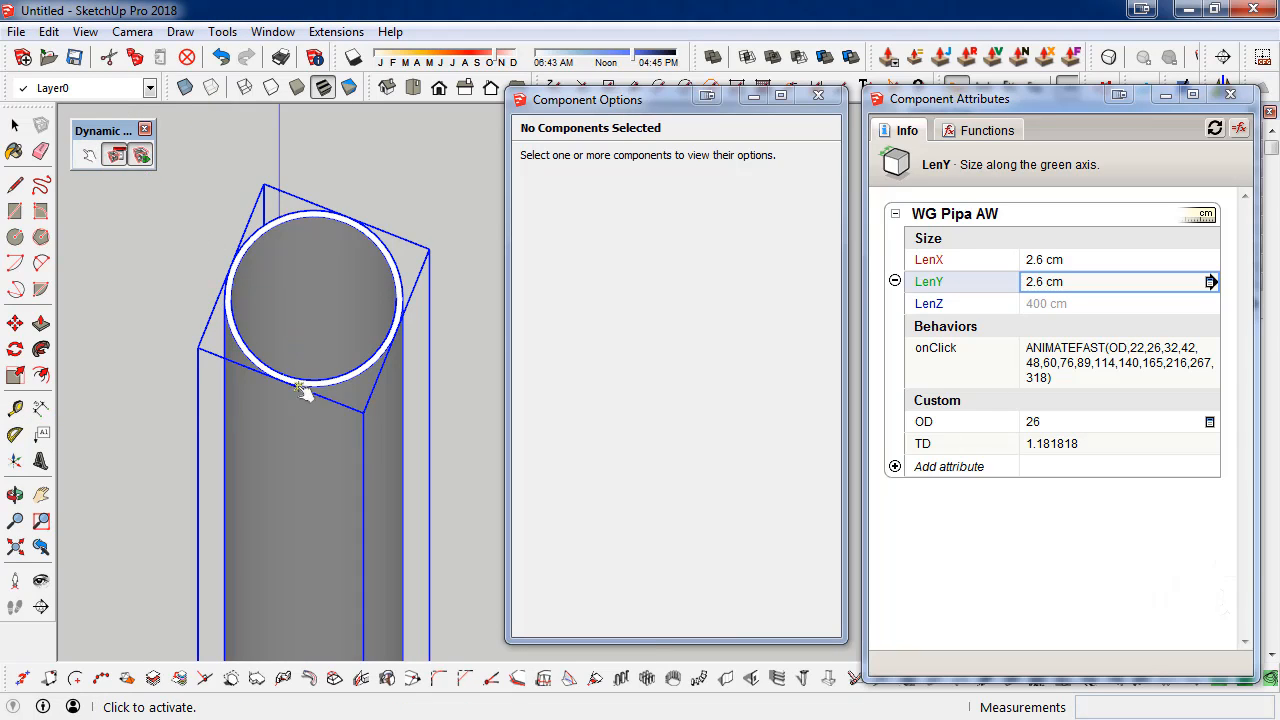
click(301, 413)
click(301, 413)
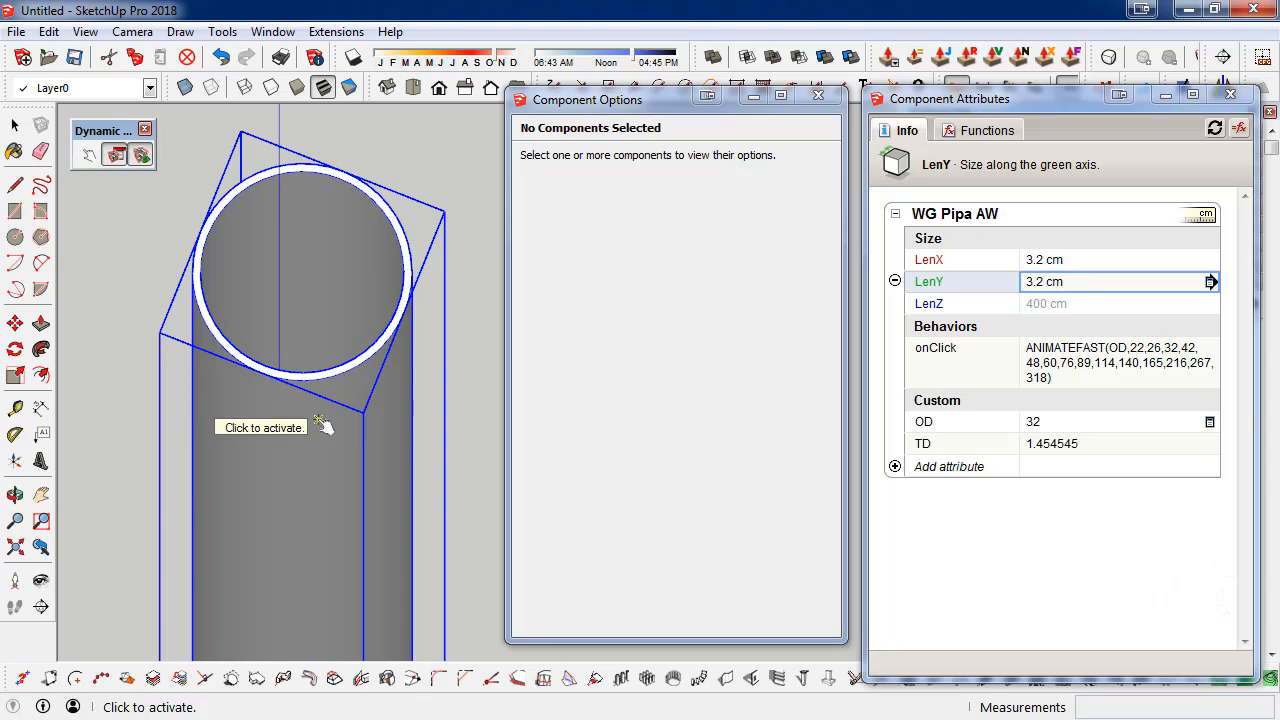
key(alt+Tab)
drag(775, 291, 839, 222)
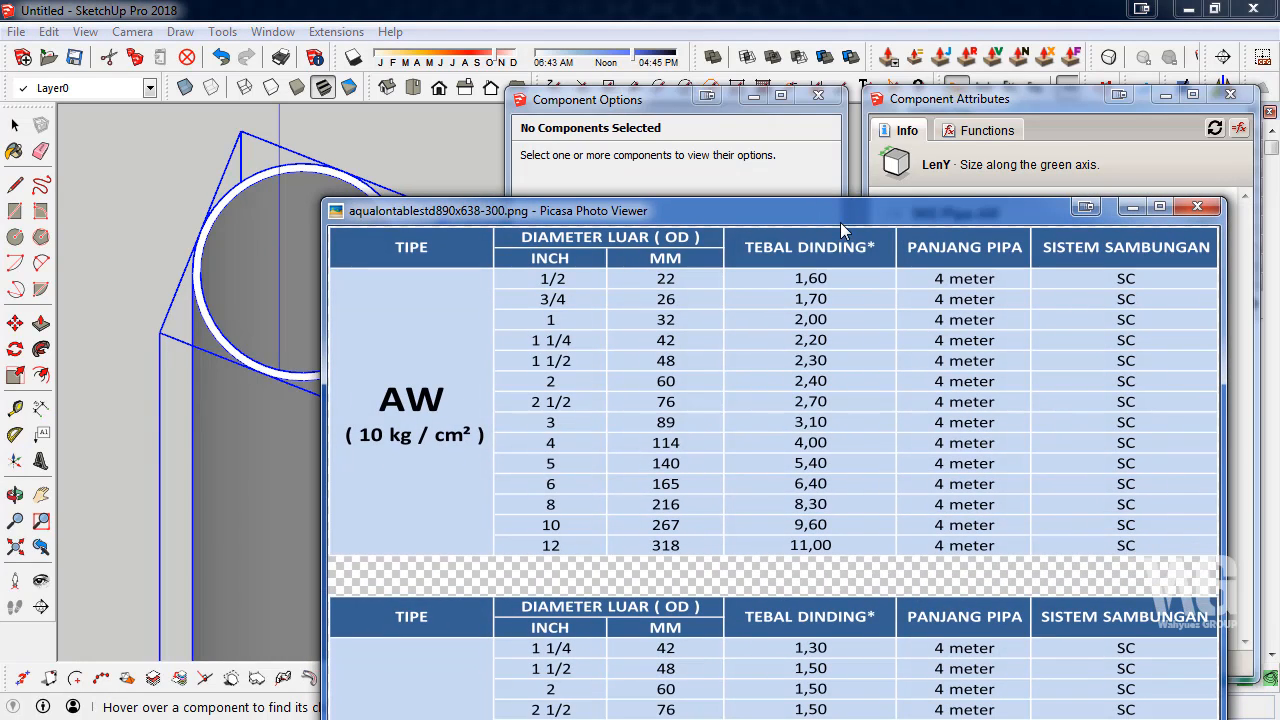
drag(744, 213, 0, 208)
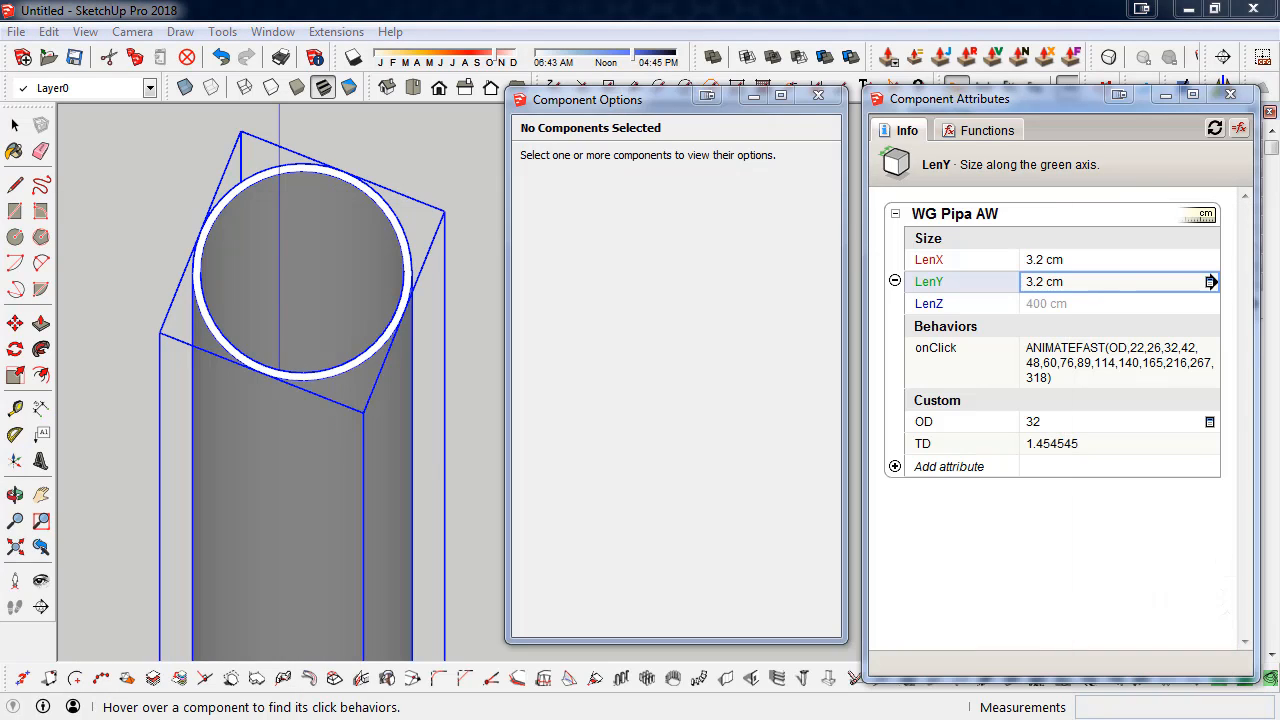
- Step the pipe through OD 42, 48 and 60 with the Interact tool, comparing the sizes with the manufacturer's table
click(319, 469)
click(319, 469)
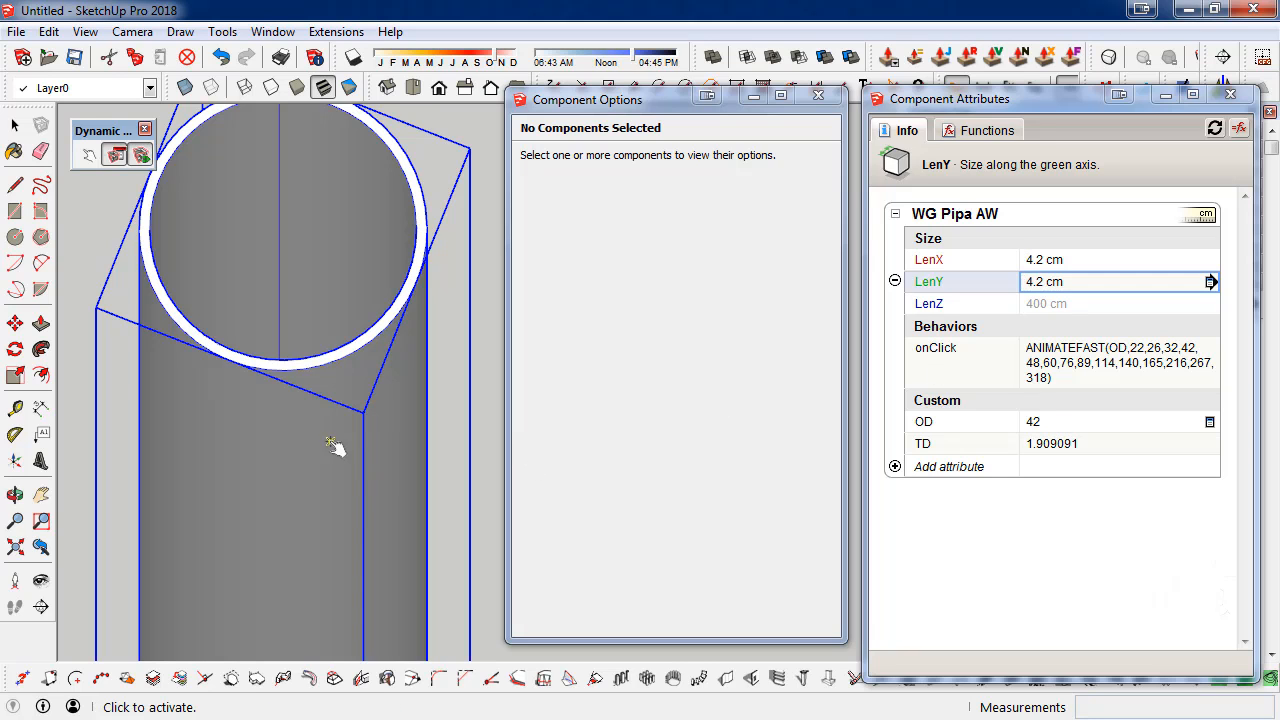
click(294, 423)
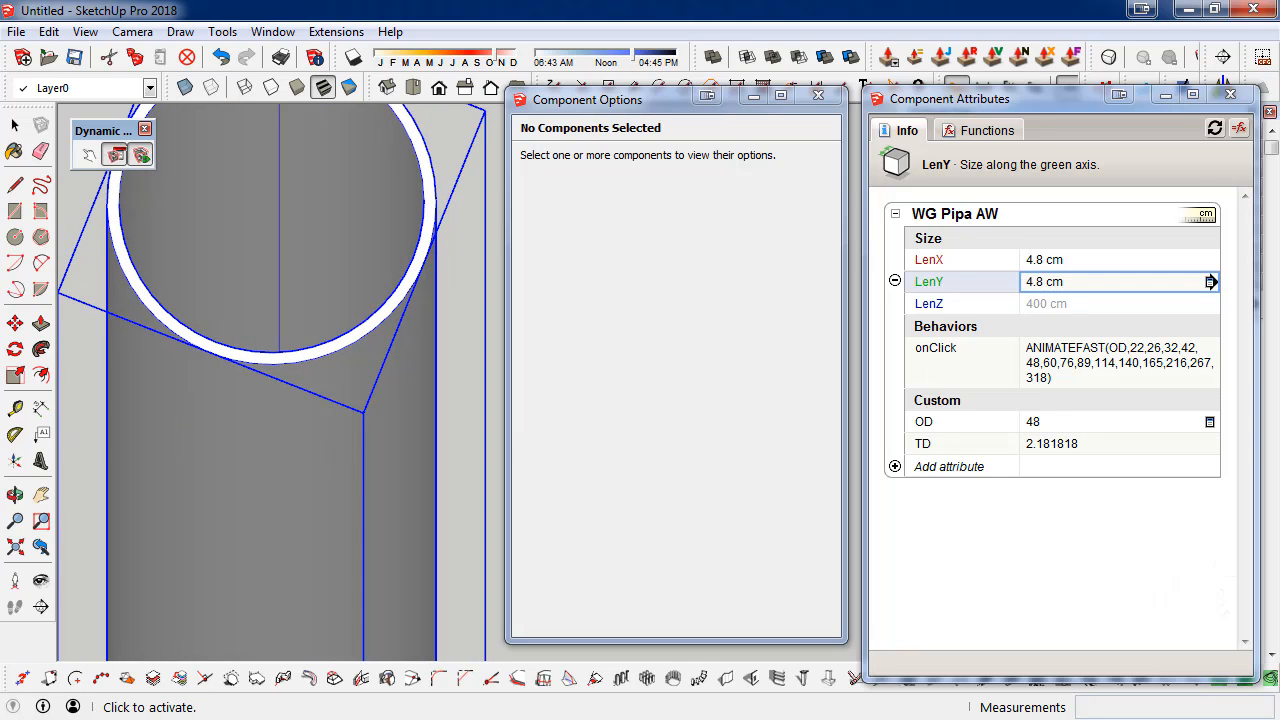
drag(0, 241, 340, 232)
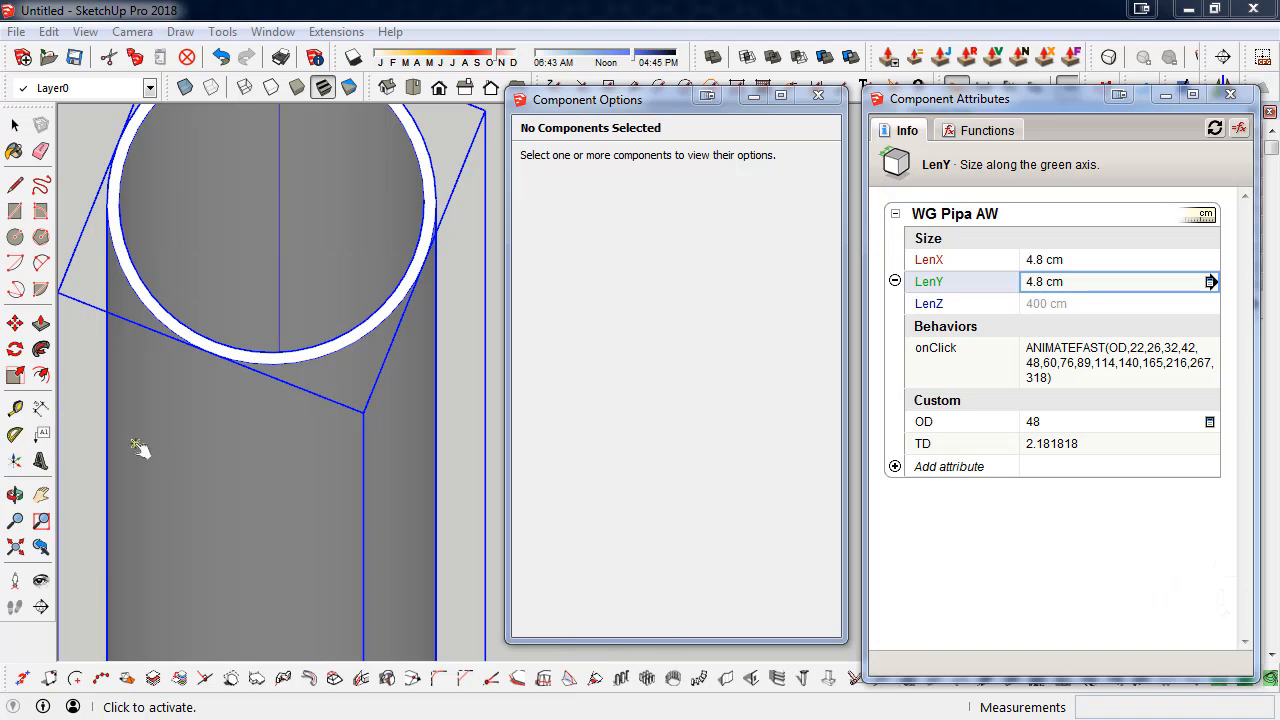
click(277, 491)
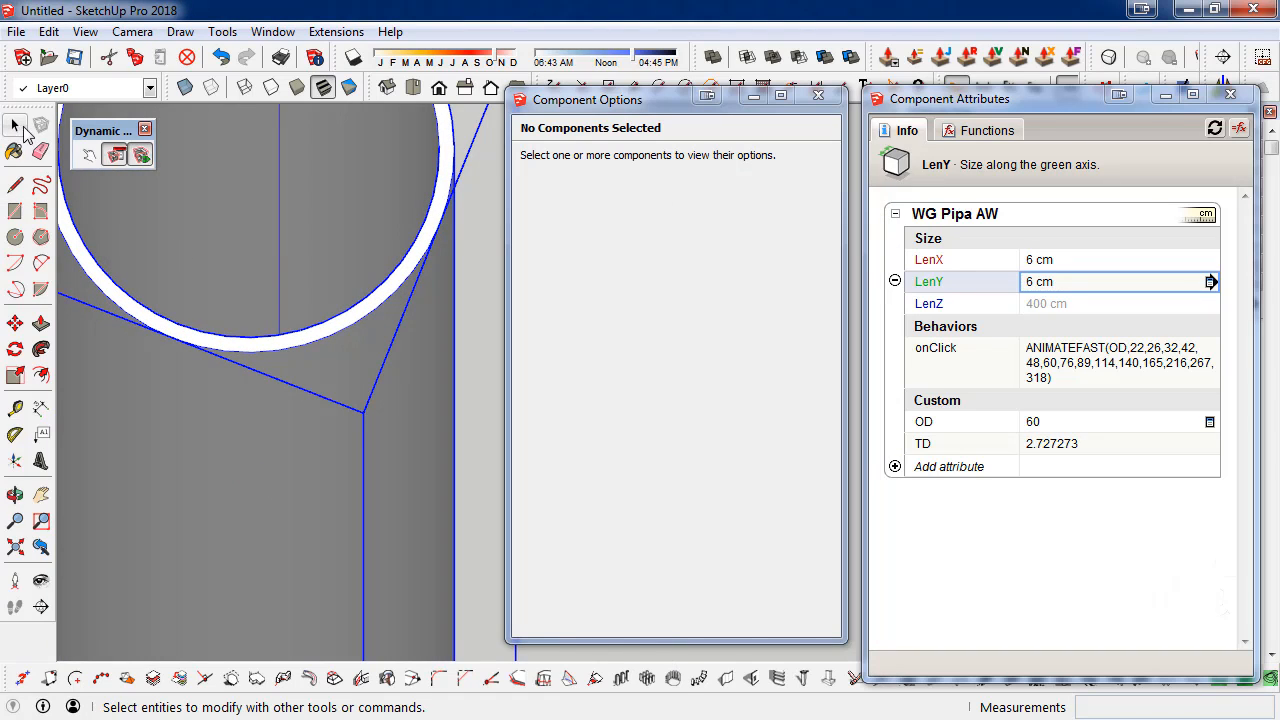
click(15, 125)
scroll(300, 410, down, 5)
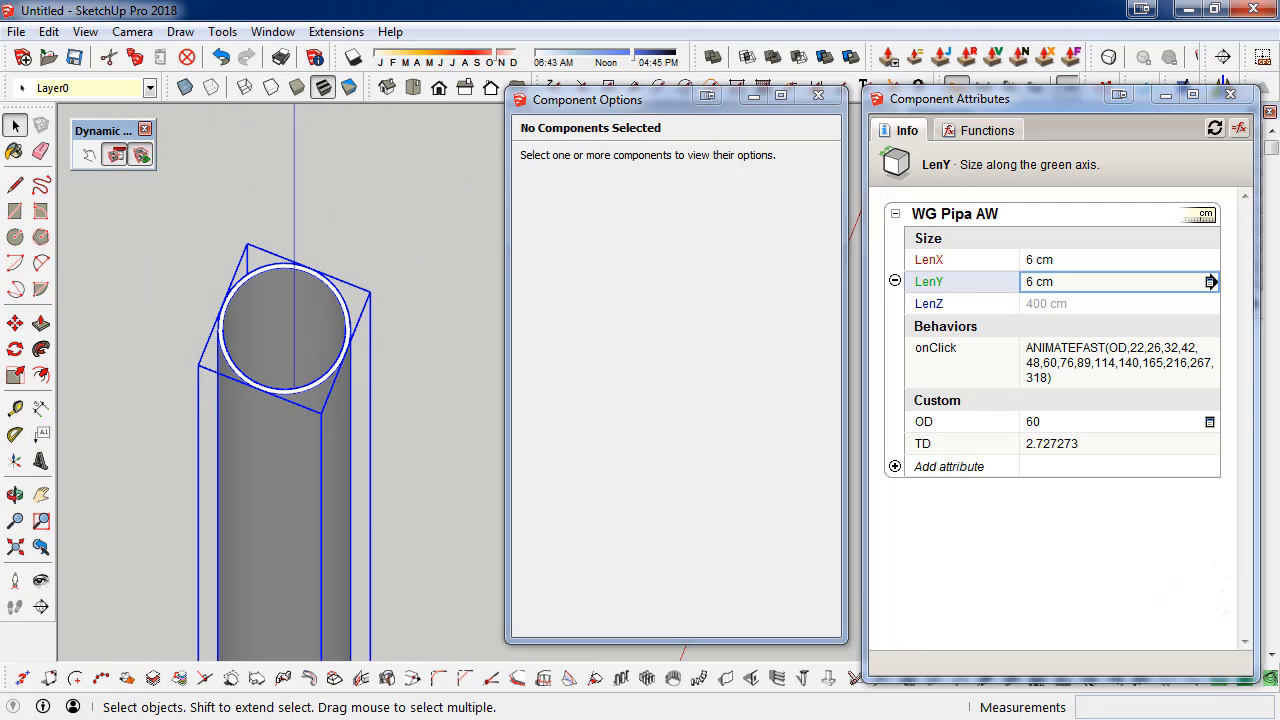
key(alt+Tab)
mouse_move(522, 236)
mouse_down()
mouse_move(540, 228)
mouse_move(479, 254)
mouse_move(668, 265)
mouse_move(666, 178)
mouse_up()
key(alt+Tab)
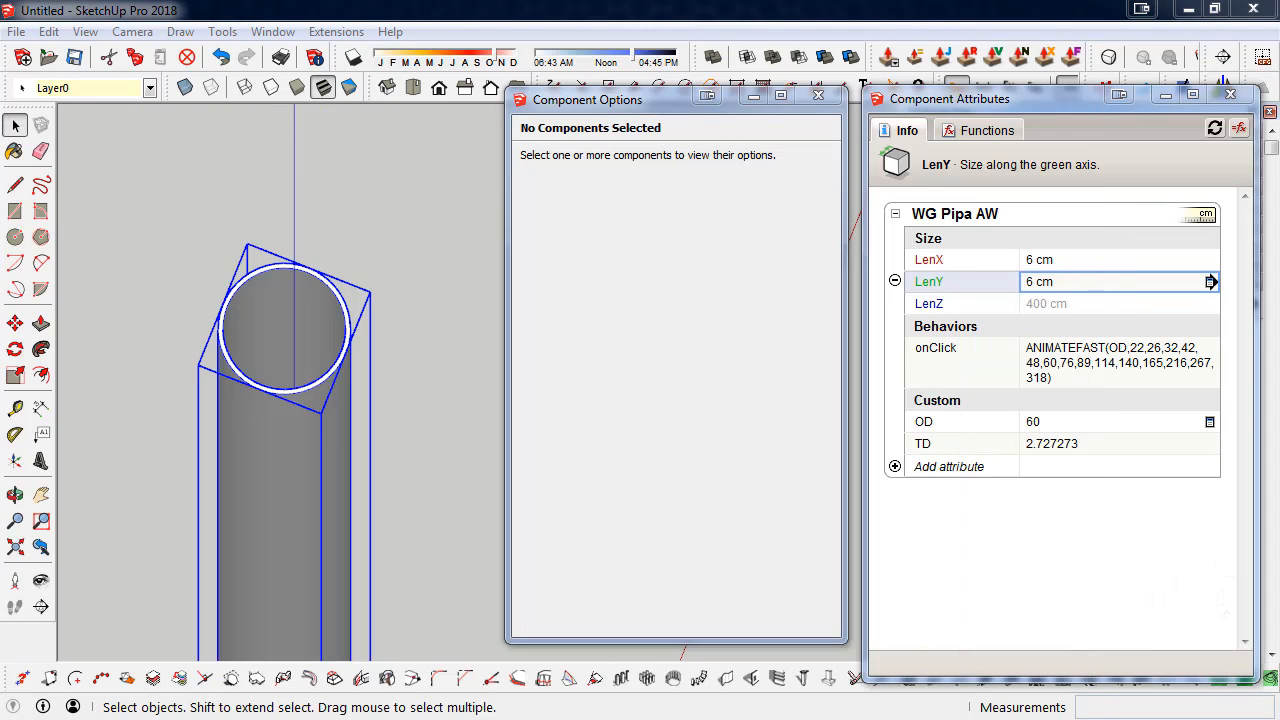
- Reselect the pipe and continue the Interact test through OD 76, 89, 114, 140 and 165
click(313, 185)
click(89, 155)
click(15, 125)
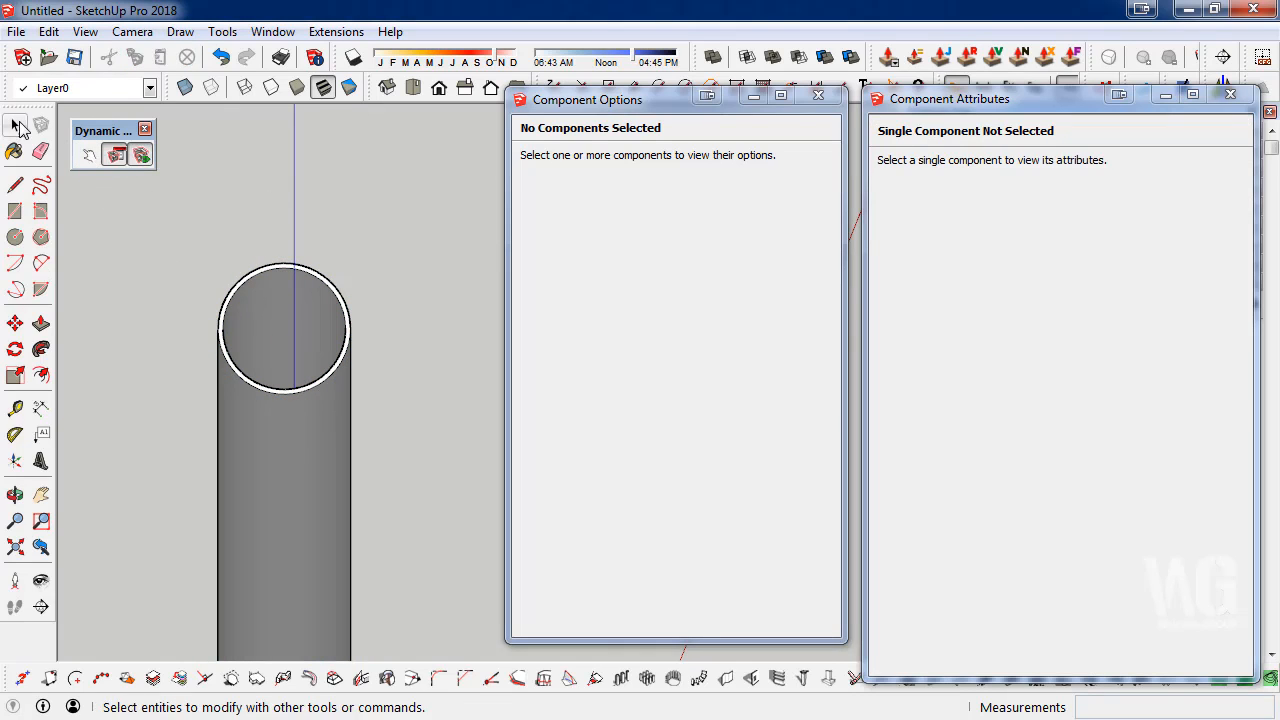
click(242, 365)
click(90, 156)
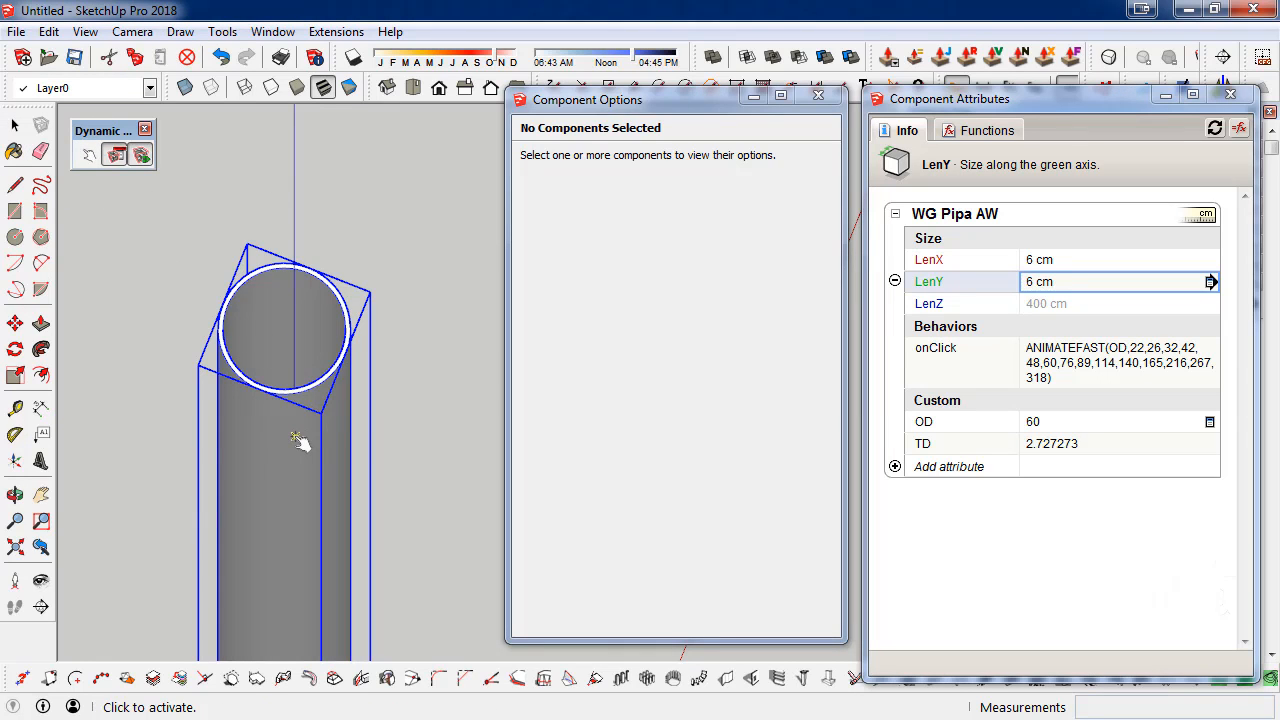
click(298, 439)
click(299, 441)
click(299, 441)
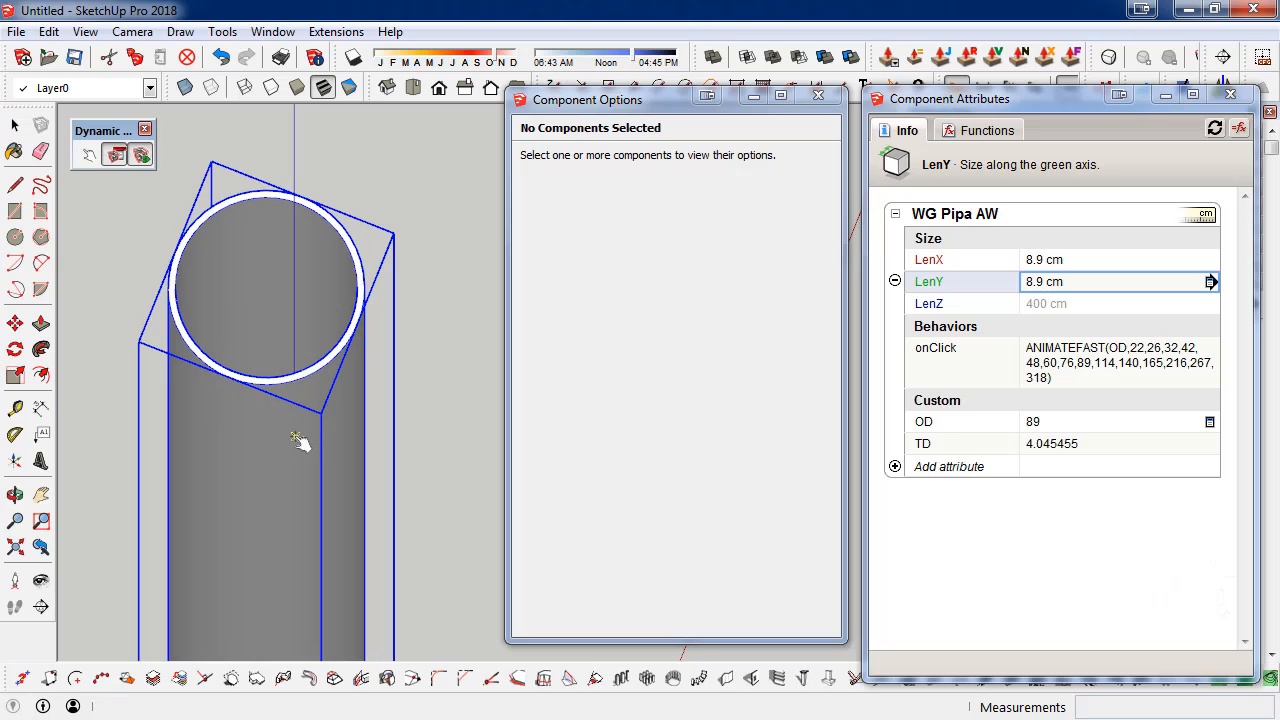
click(300, 440)
click(311, 434)
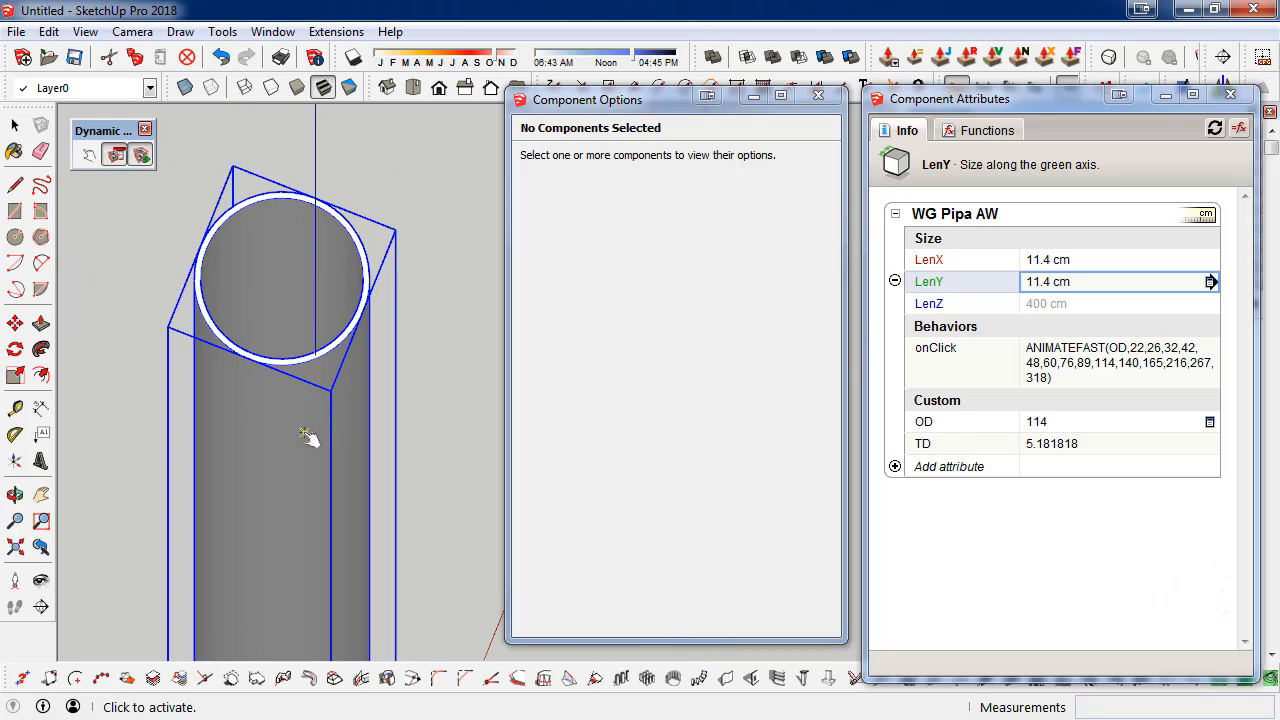
click(308, 437)
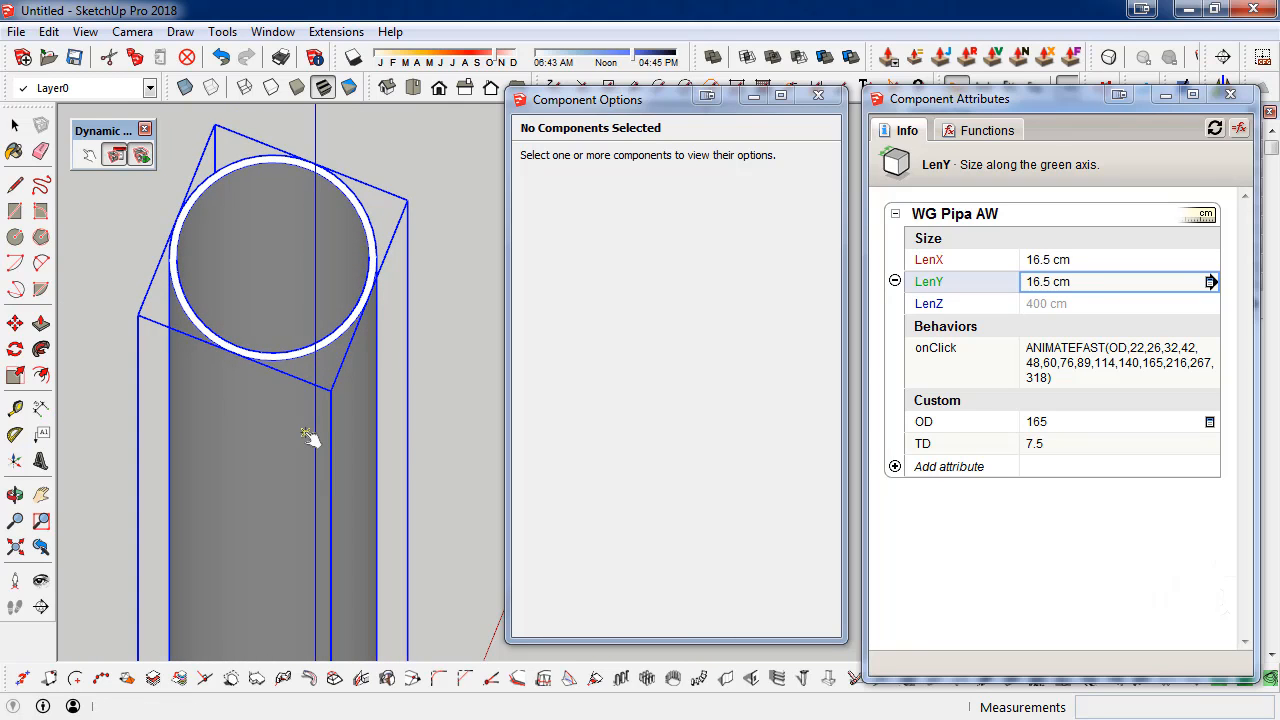
- Step the pipe through OD 216, 267 and 318 back to 22, and return to the Select tool
click(268, 405)
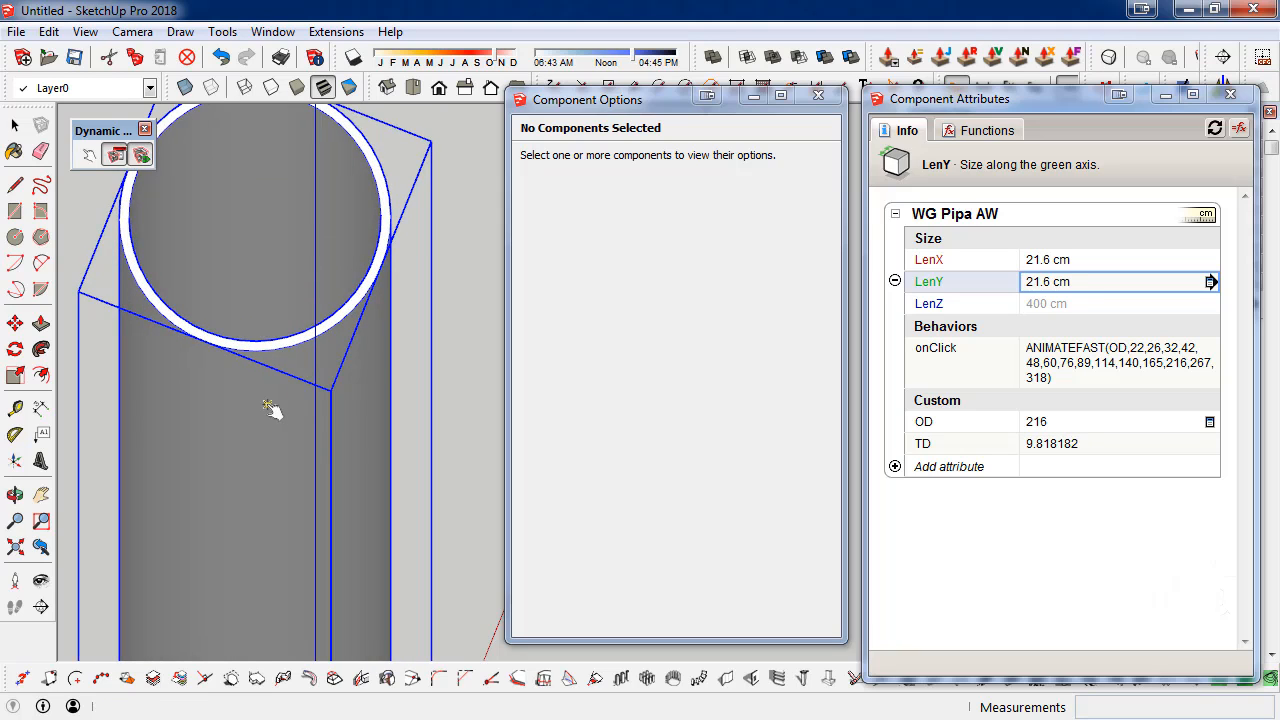
click(268, 405)
click(268, 405)
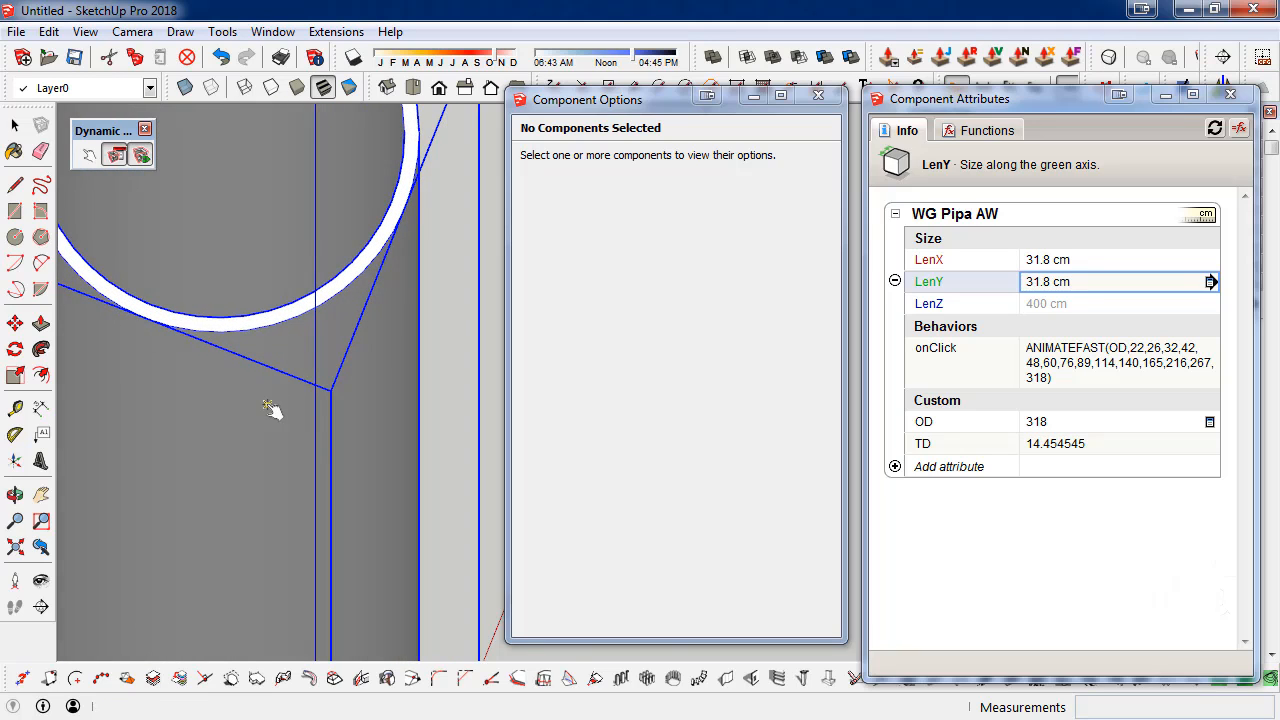
click(270, 408)
key(space)
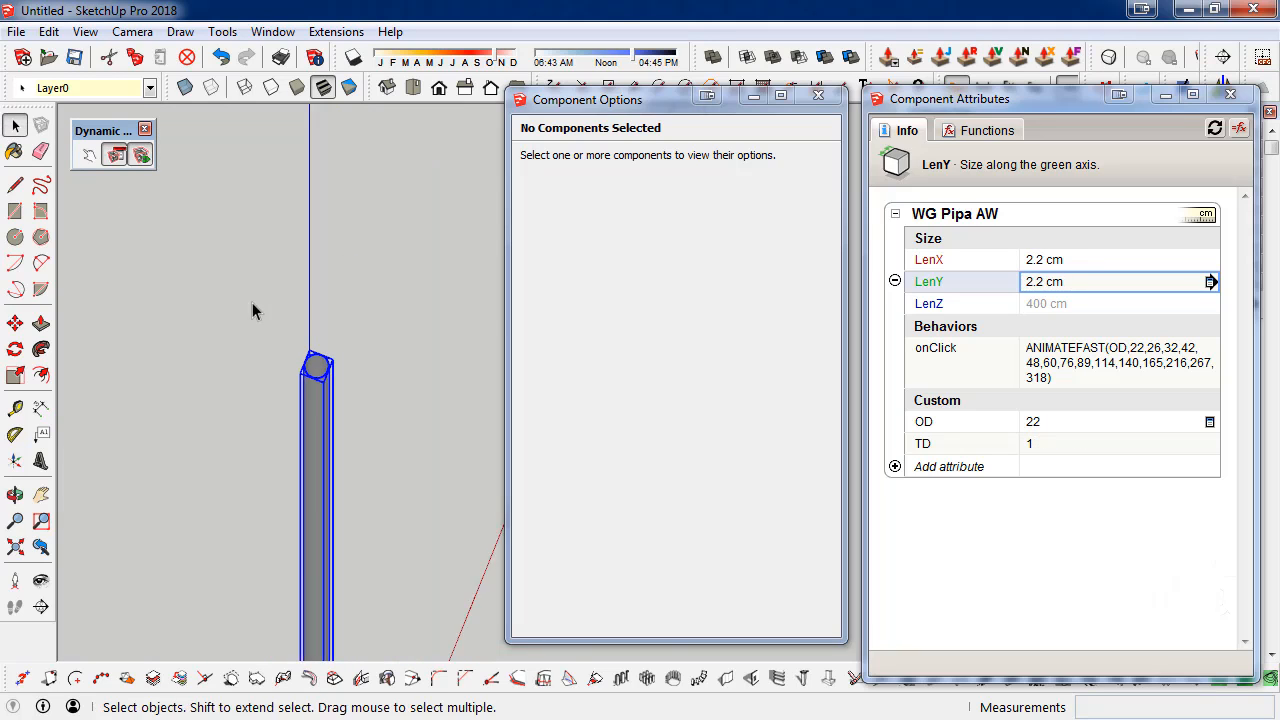
scroll(250, 270, down, 2)
middle_drag(249, 240, 274, 386)
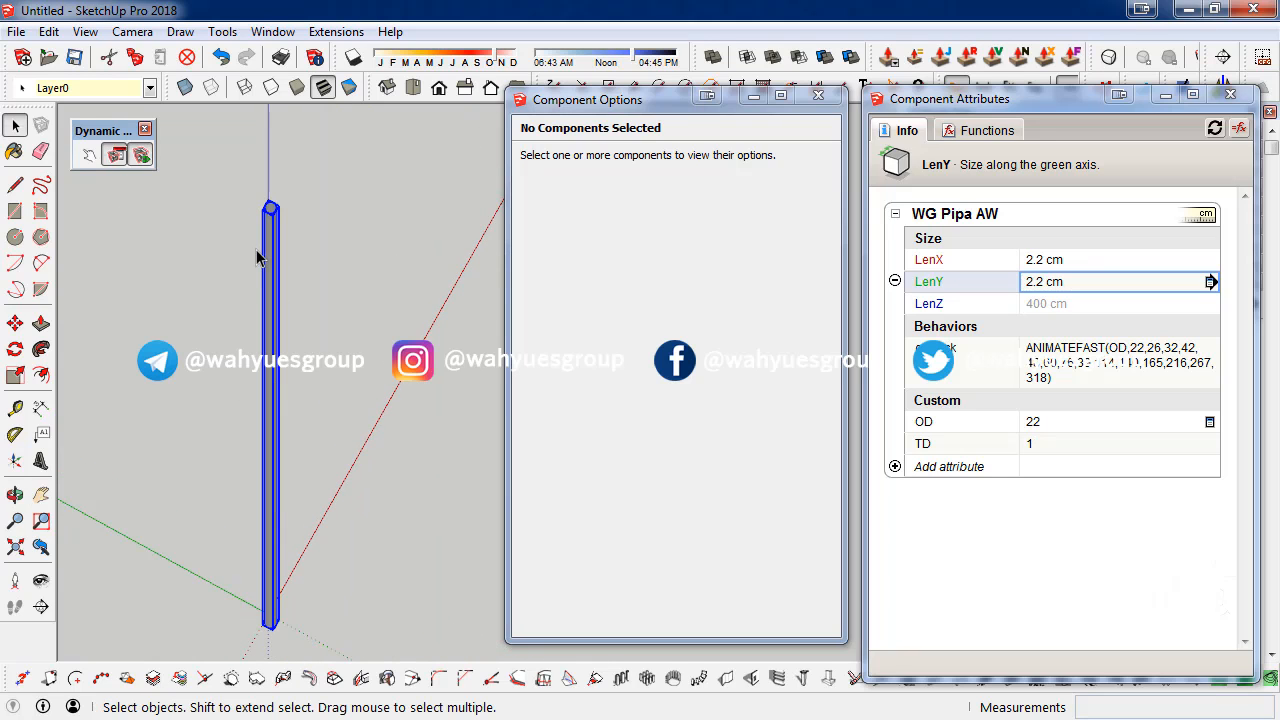
click(258, 257)
middle_drag(260, 257, 276, 368)
click(274, 366)
scroll(274, 366, up, 3)
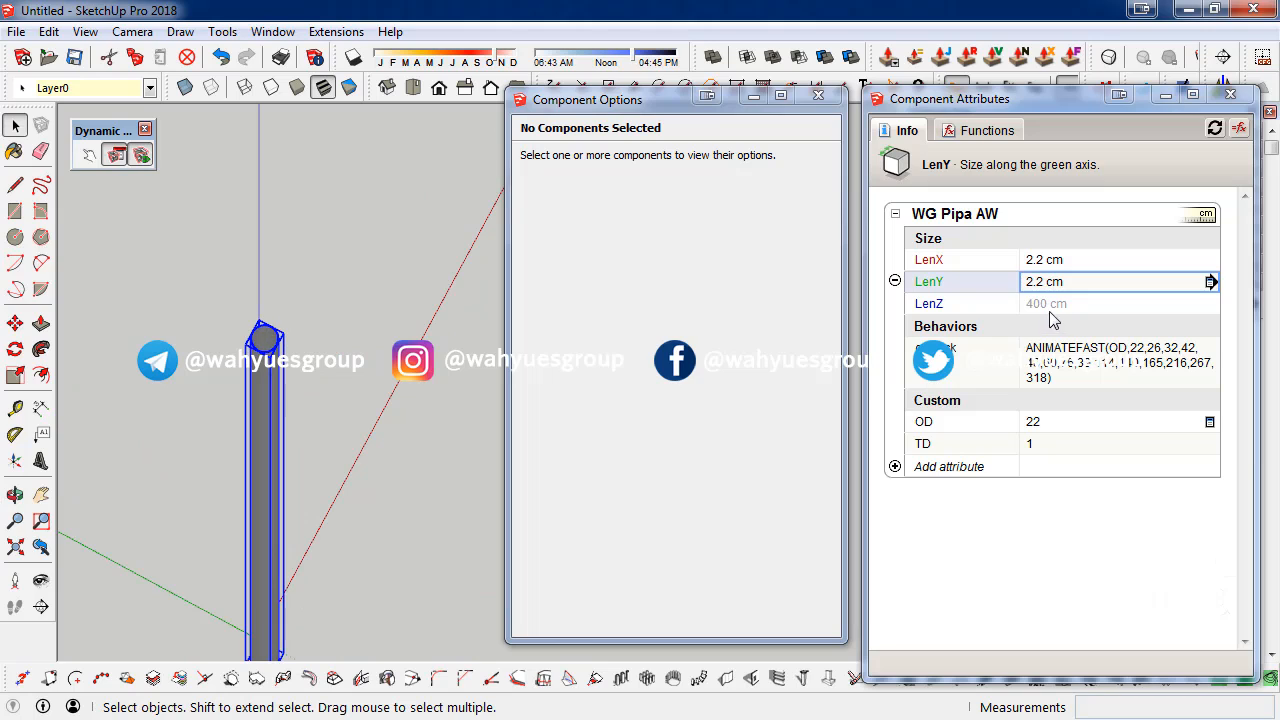
- Set the LenZ attribute of WG Pipa AW to the formula =400*TD
click(1058, 314)
click(1058, 314)
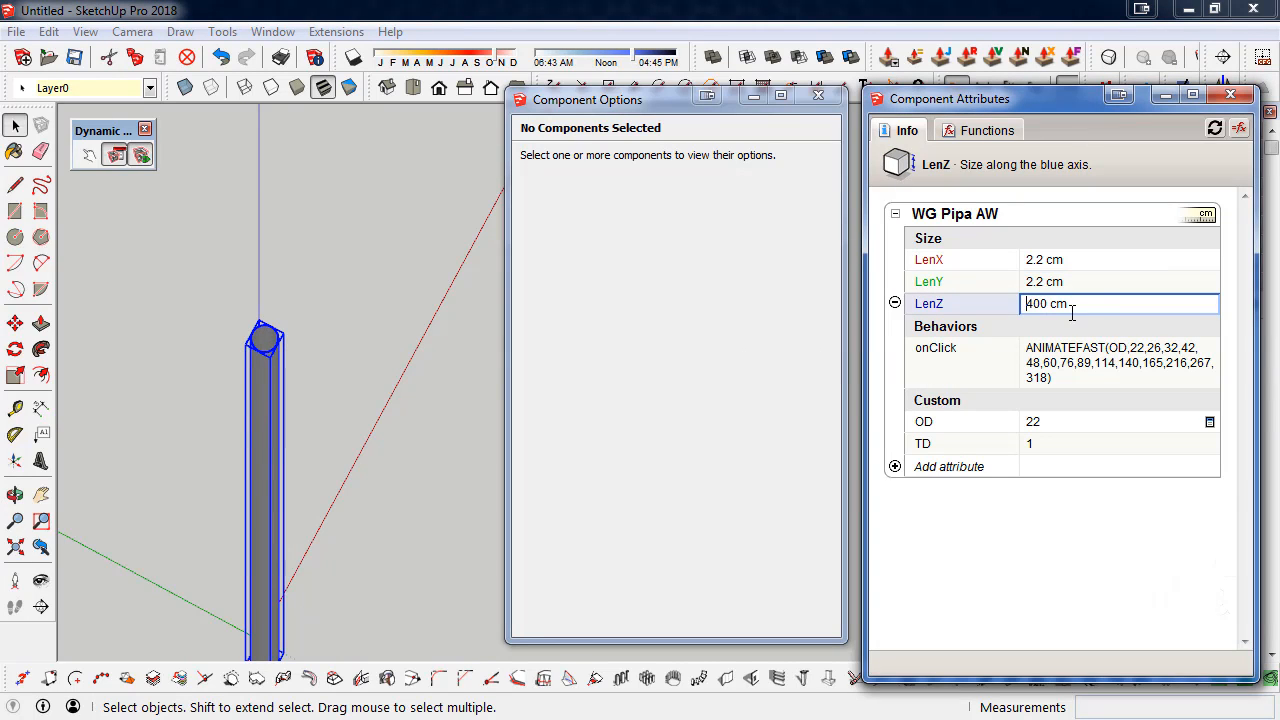
text(=)
key(BackSpace)
key(BackSpace)
key(BackSpace)
text(*TD)
key(Return)
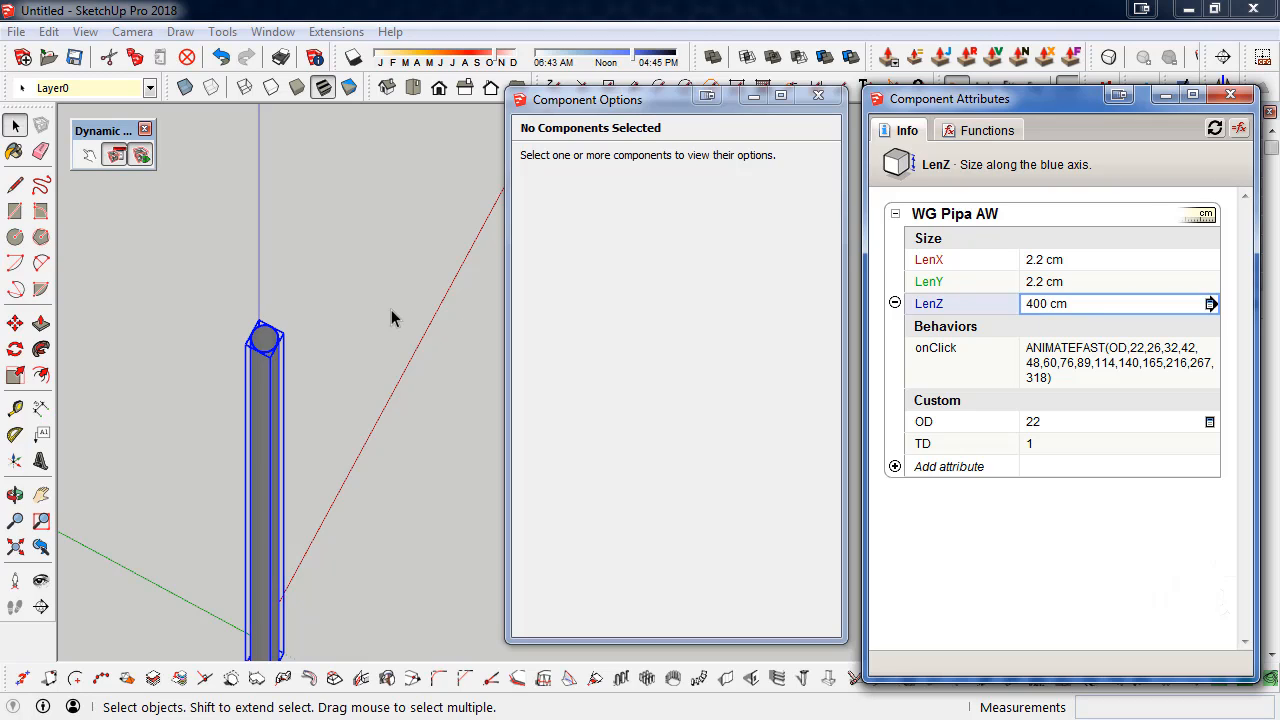
- Step the pipe to OD 26 with the Interact tool and inspect how its full length scales
click(291, 389)
click(259, 397)
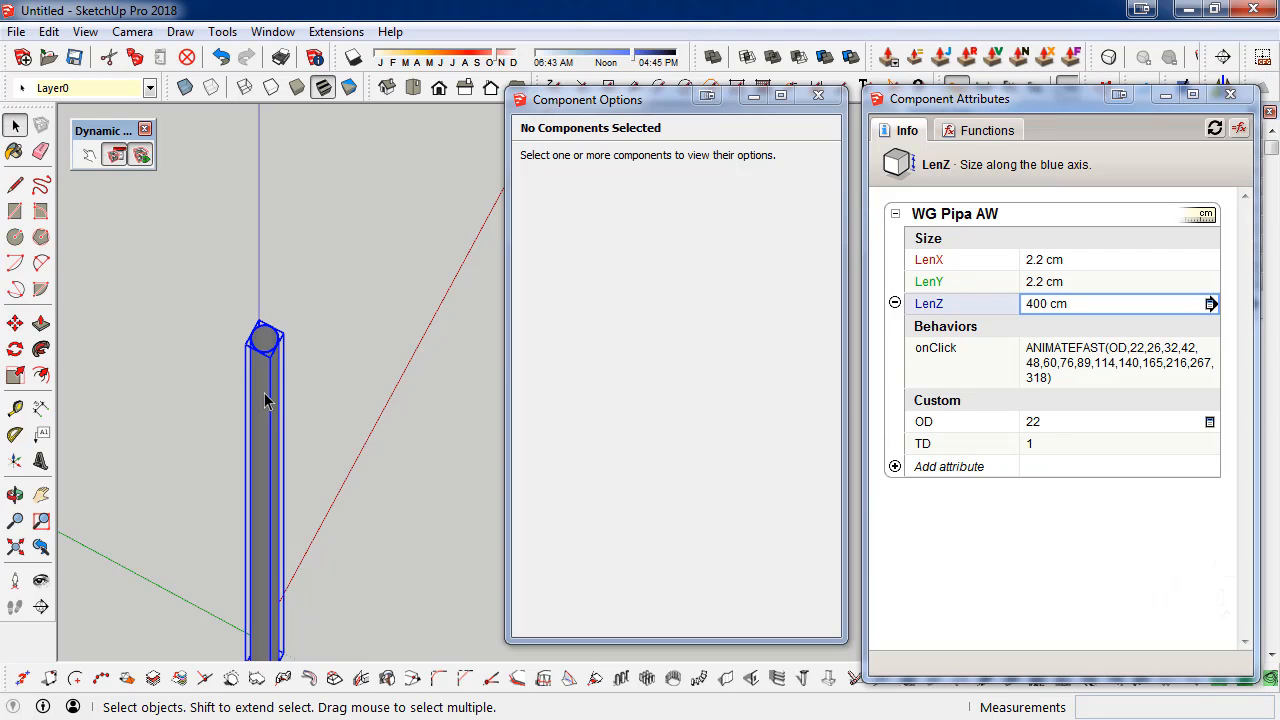
click(90, 155)
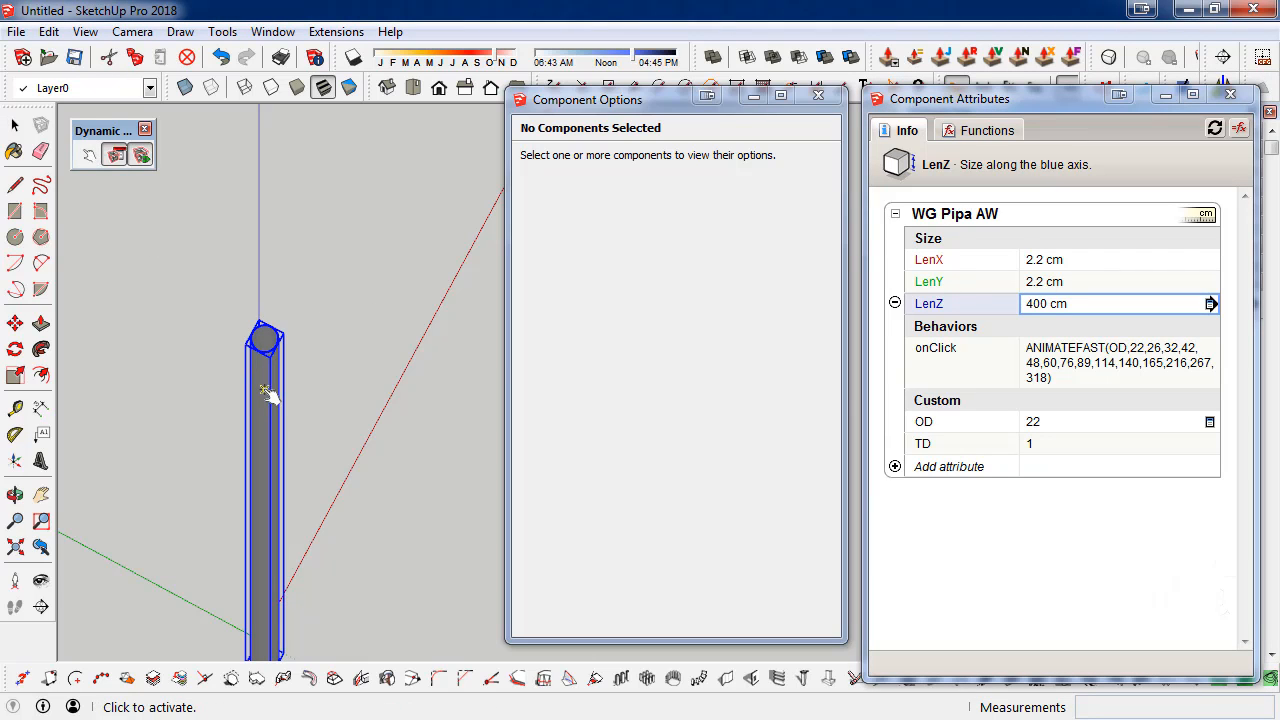
click(284, 380)
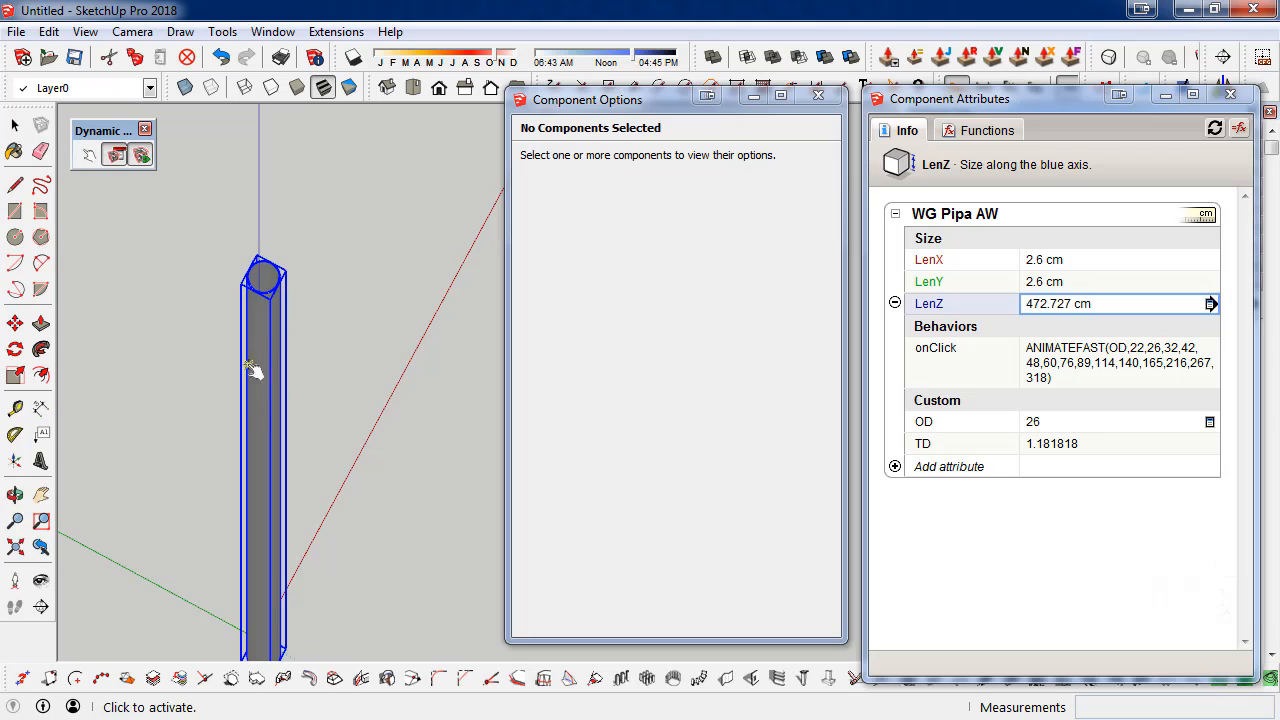
middle_drag(257, 366, 200, 323)
scroll(271, 409, down, 4)
middle_drag(305, 303, 251, 400)
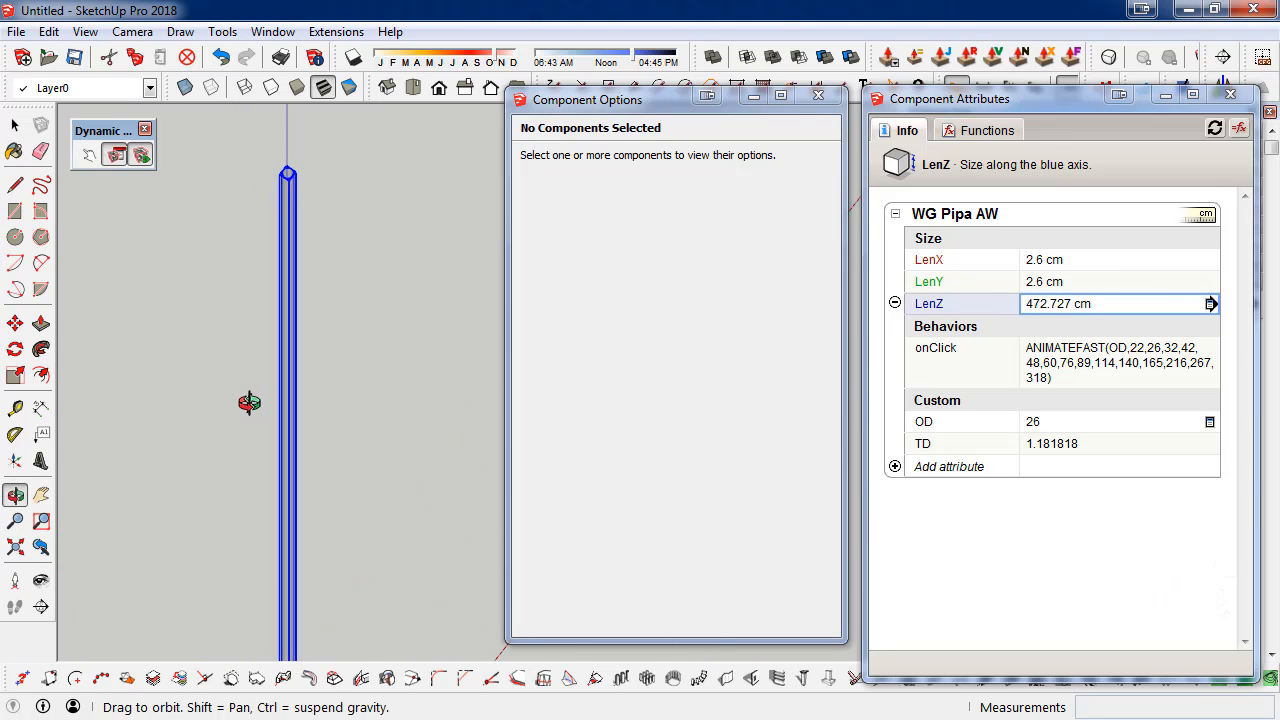
scroll(335, 200, down, 3)
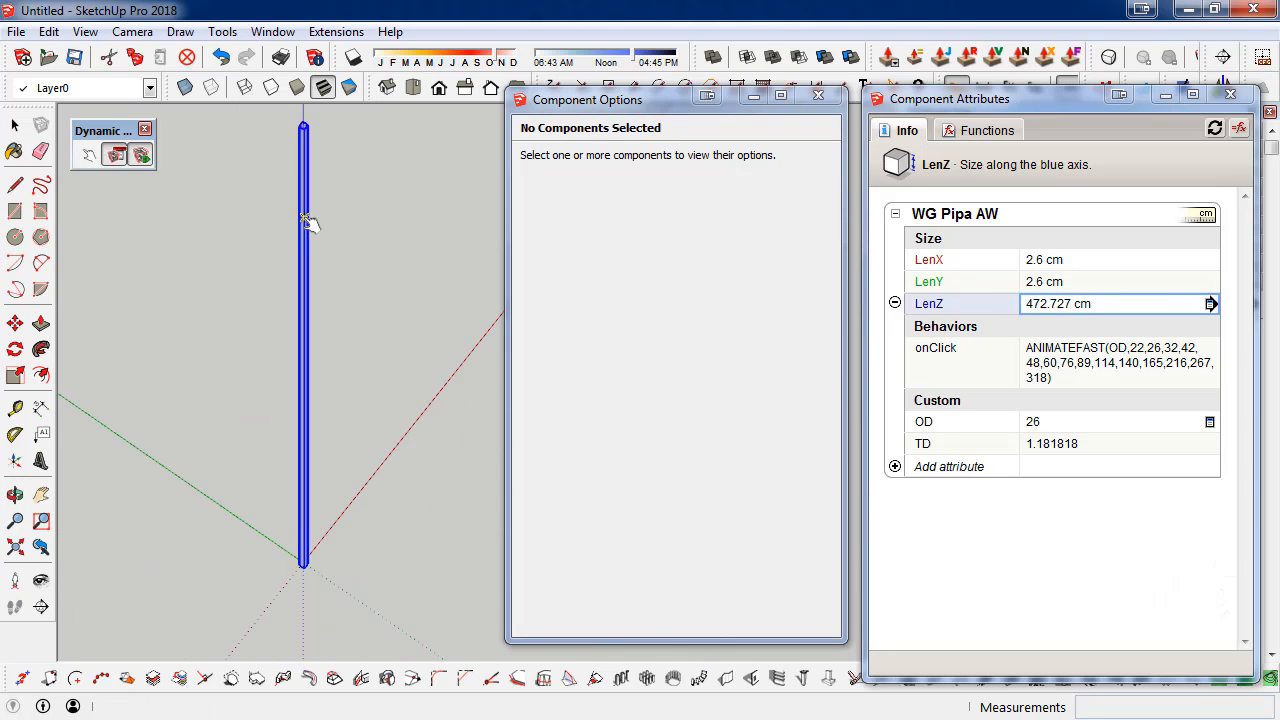
- Step the pipe through OD 32, 42, 48, 60, 76 and 89 with the Interact tool, checking the LenZ scaling
click(306, 222)
scroll(306, 346, down, 1)
click(306, 330)
click(306, 330)
scroll(303, 362, down, 1)
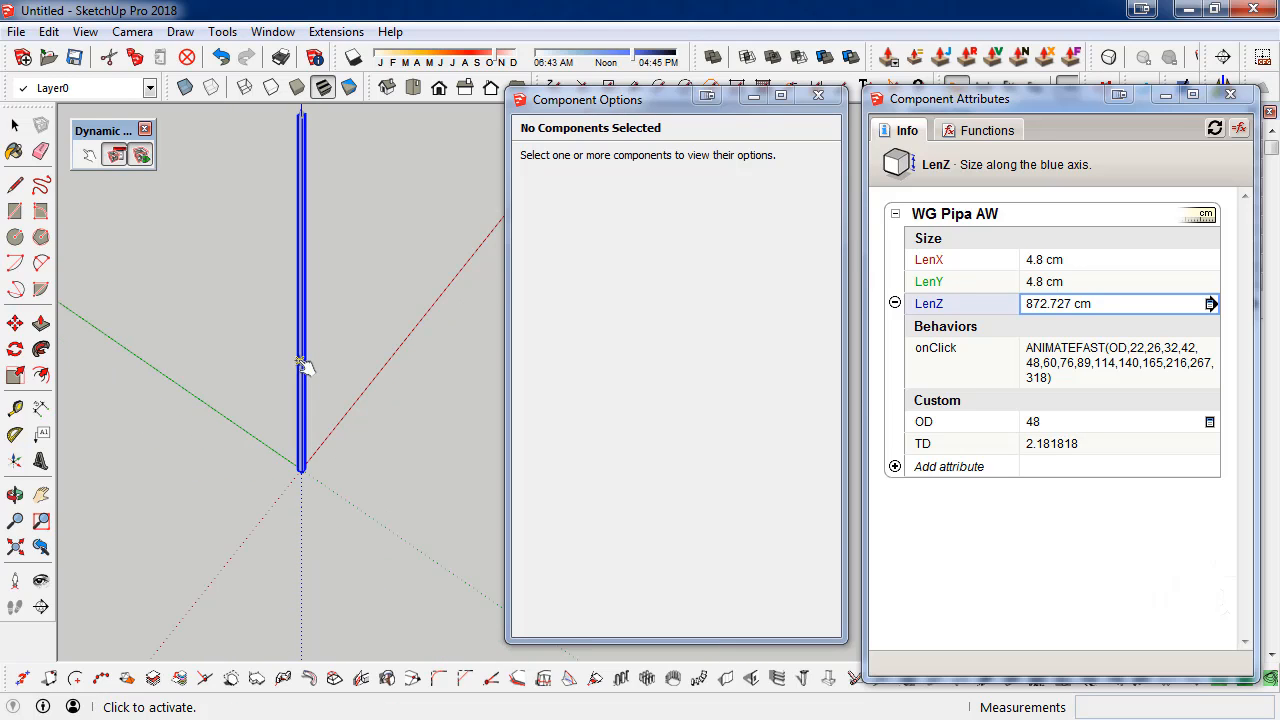
click(303, 362)
click(303, 362)
click(303, 362)
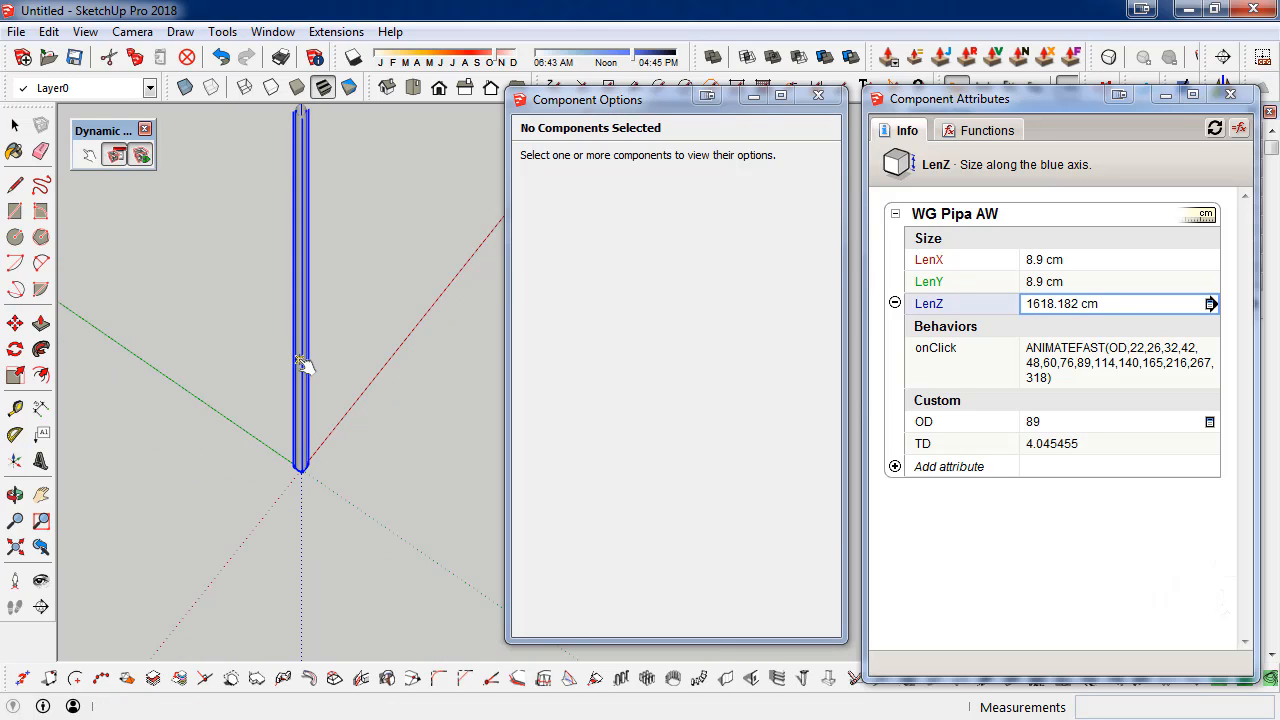
- Continue the LenZ test through OD 114, 140, 165, 216, 267 and 318, back to OD 22
click(303, 362)
click(303, 362)
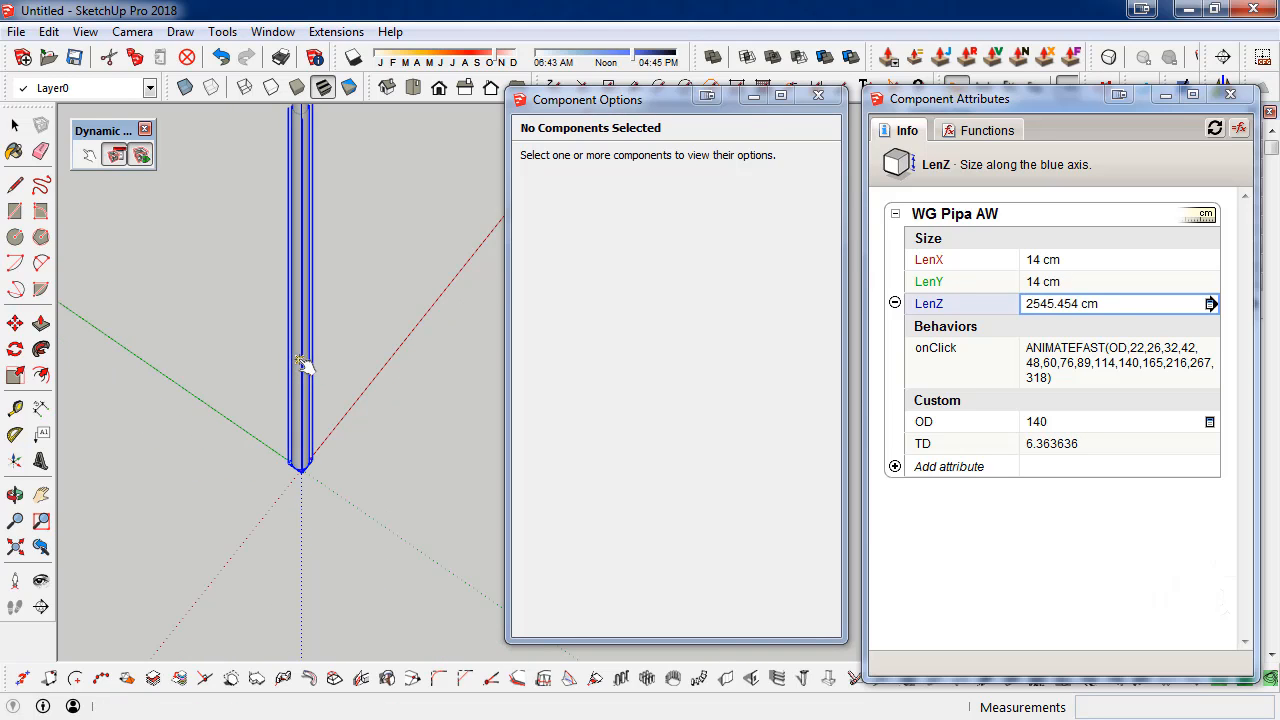
click(303, 362)
click(303, 362)
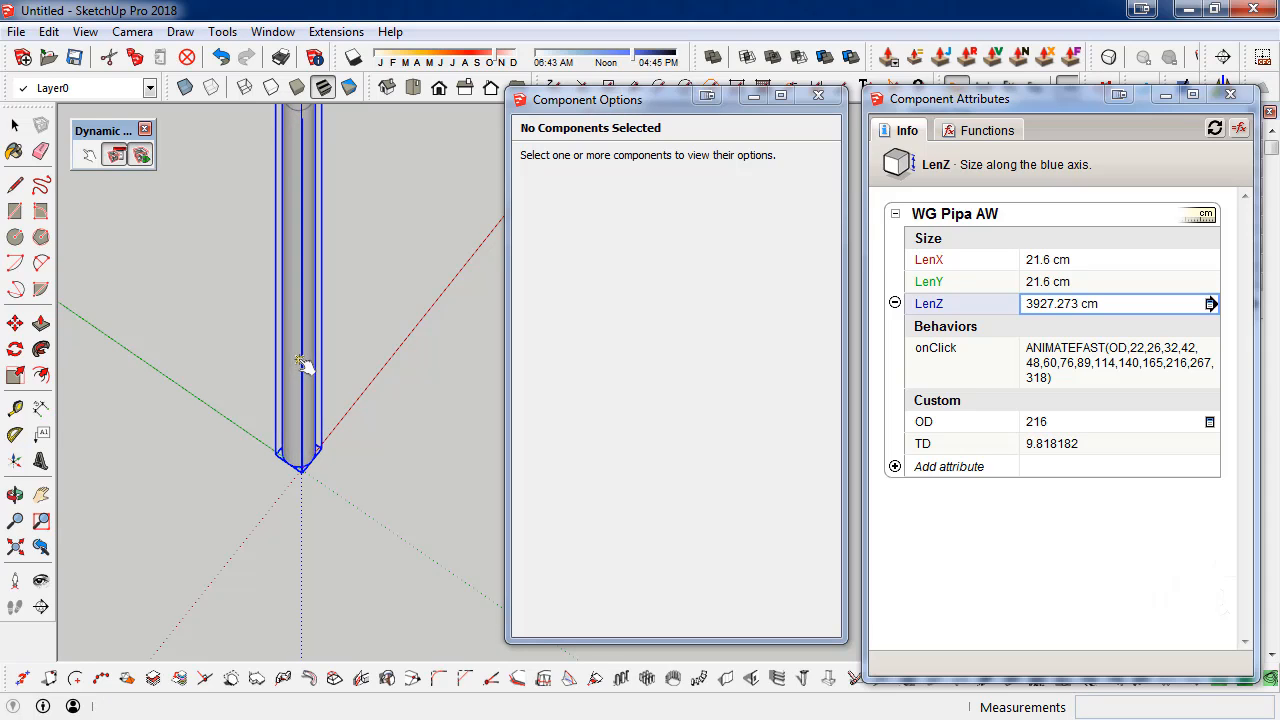
click(303, 362)
click(303, 362)
click(305, 364)
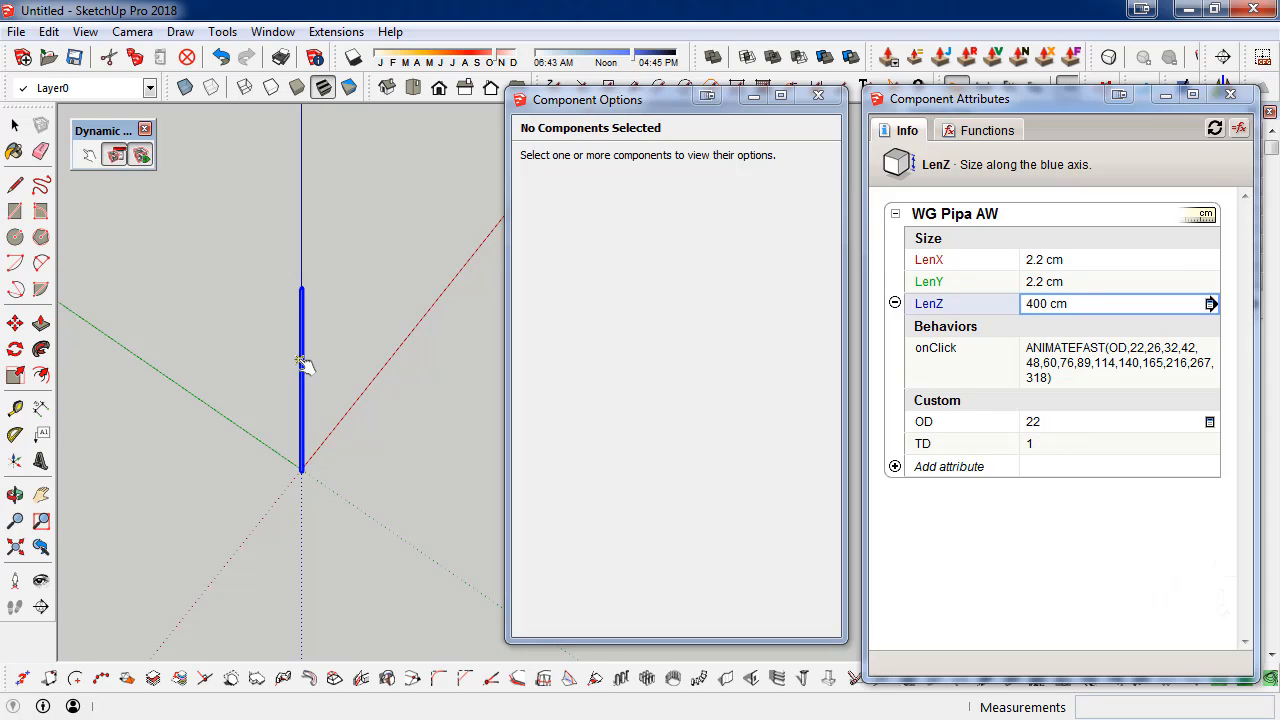
- Return to the Select tool and reselect the pipe to display its component attributes
scroll(304, 275, up, 4)
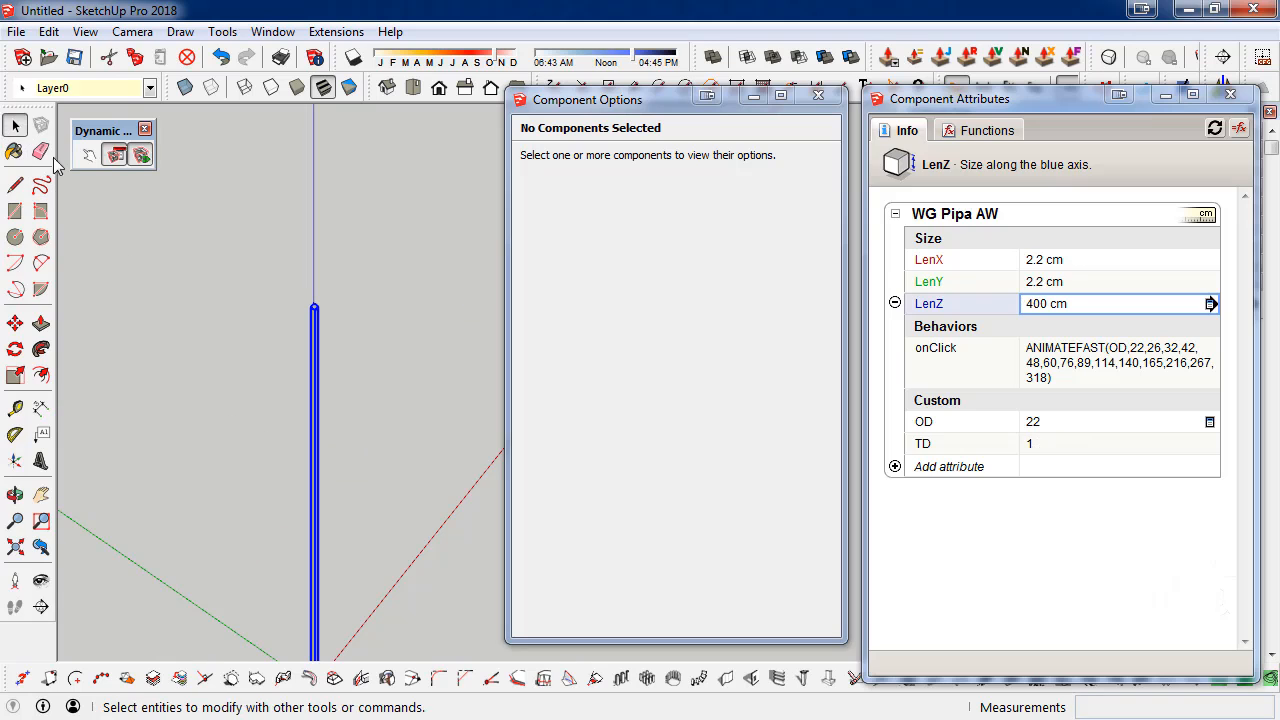
click(15, 125)
middle_drag(314, 309, 298, 396)
scroll(332, 198, down, 2)
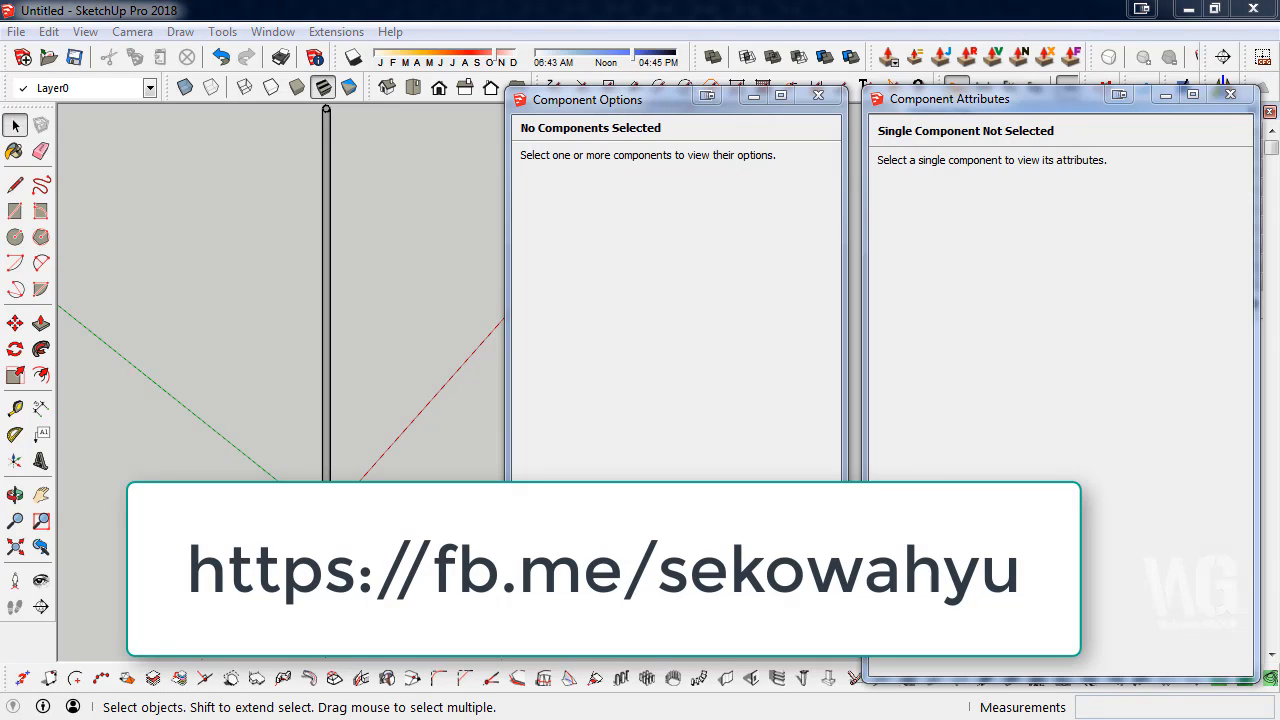
click(325, 295)
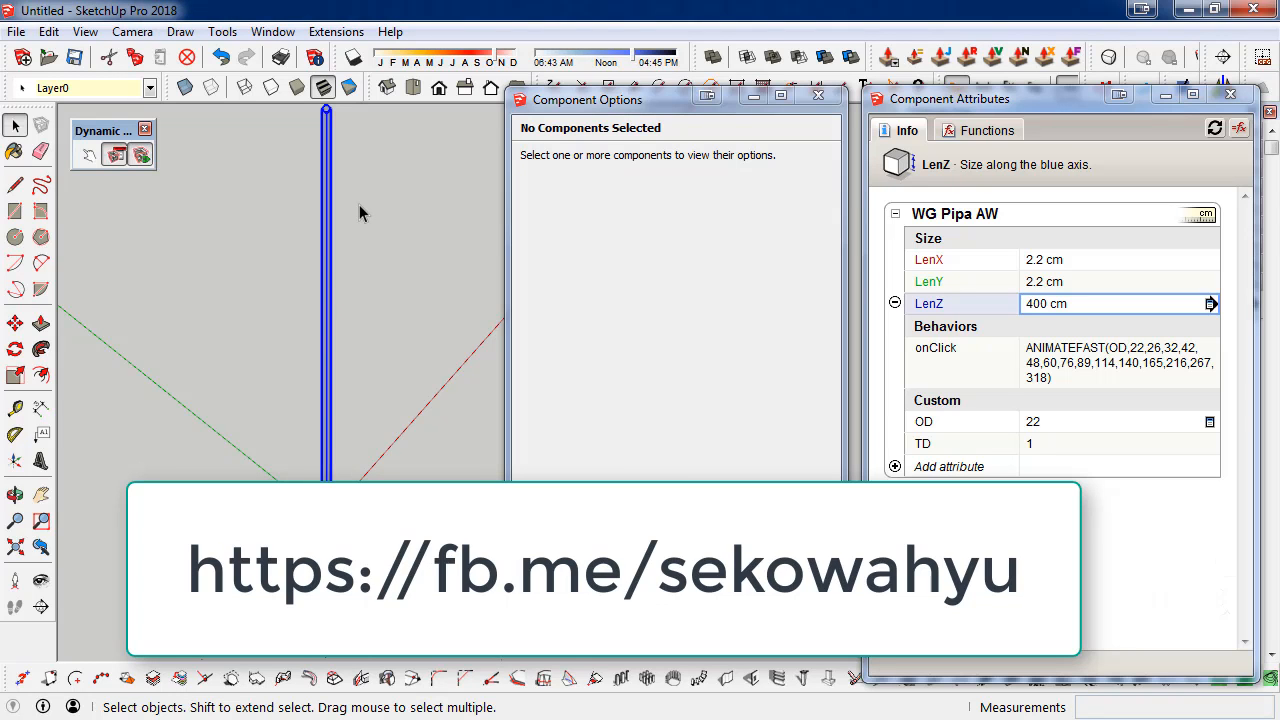